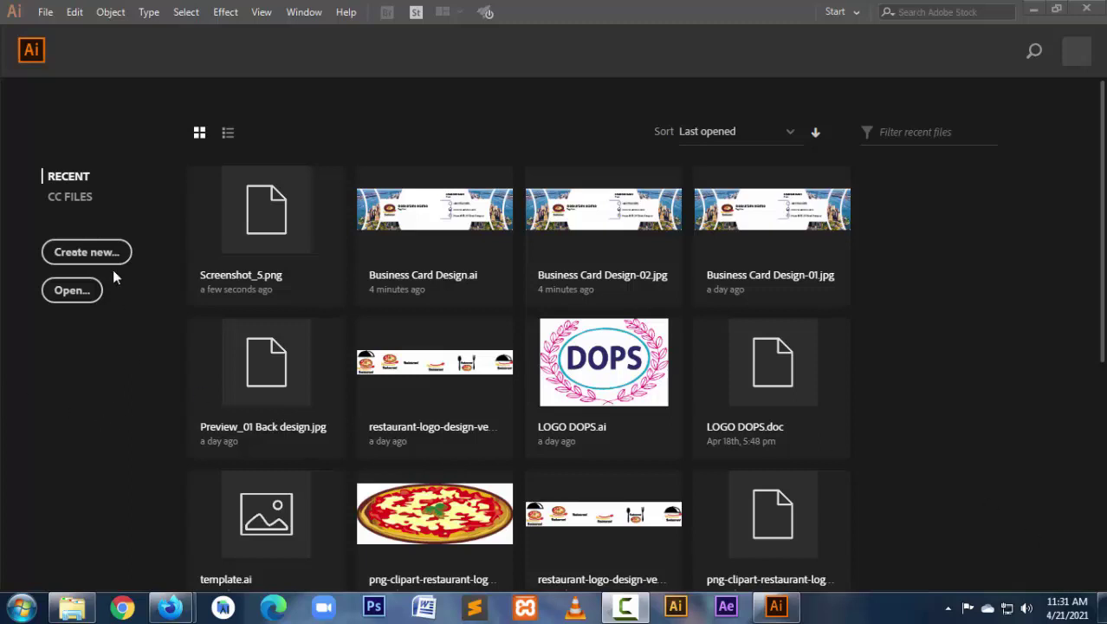
# Open 01design.jpg from Downloads as a new document and select the image.
pyautogui.click(45, 12)
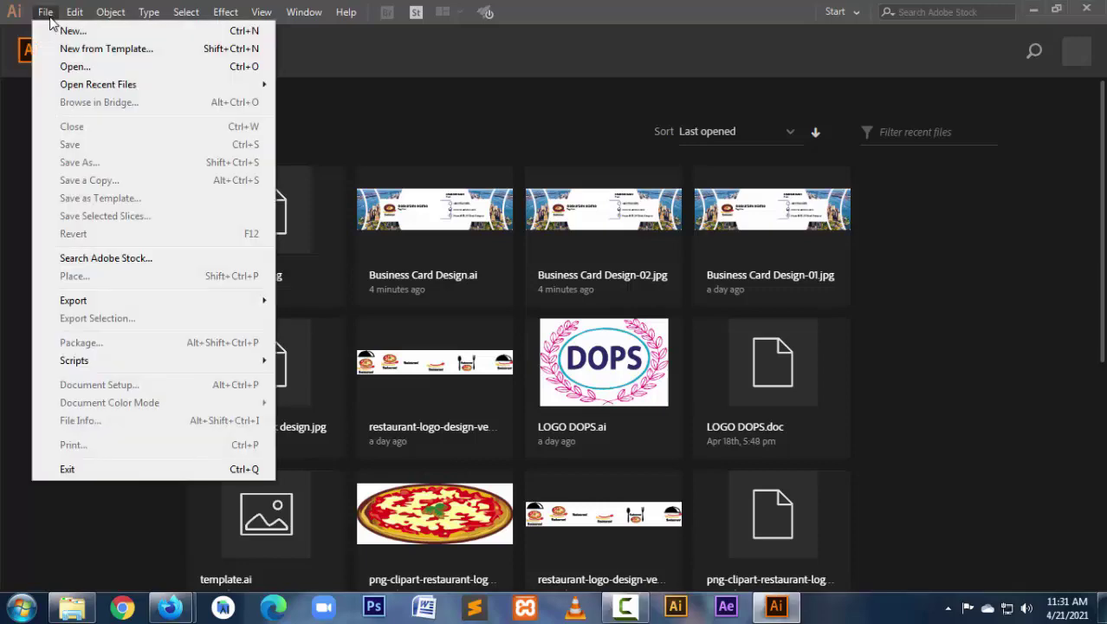
pyautogui.click(76, 66)
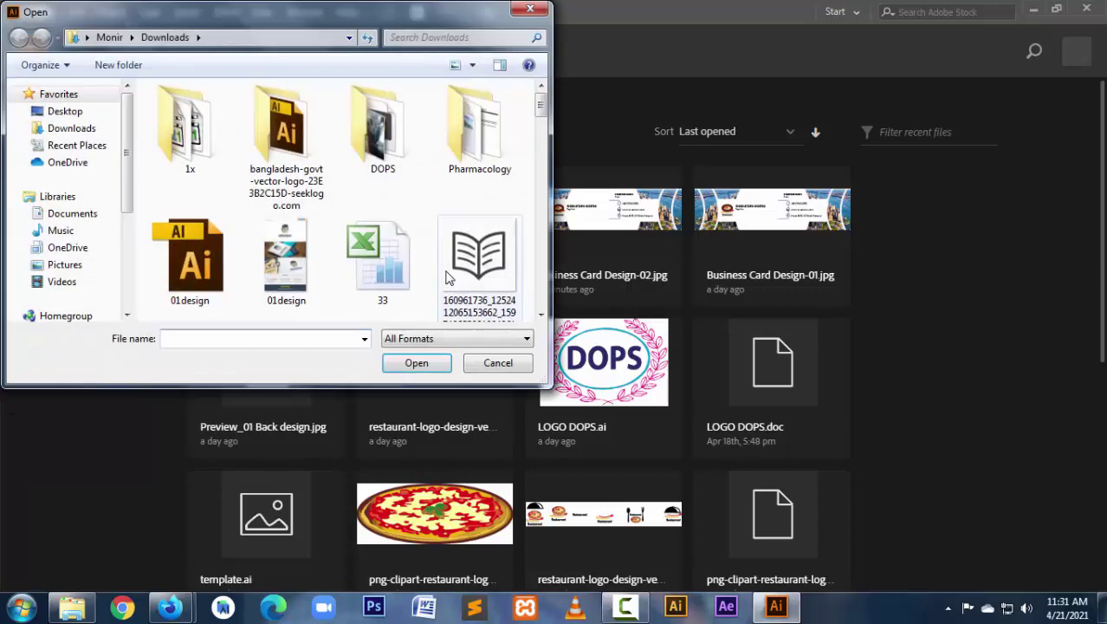
pyautogui.click(290, 272)
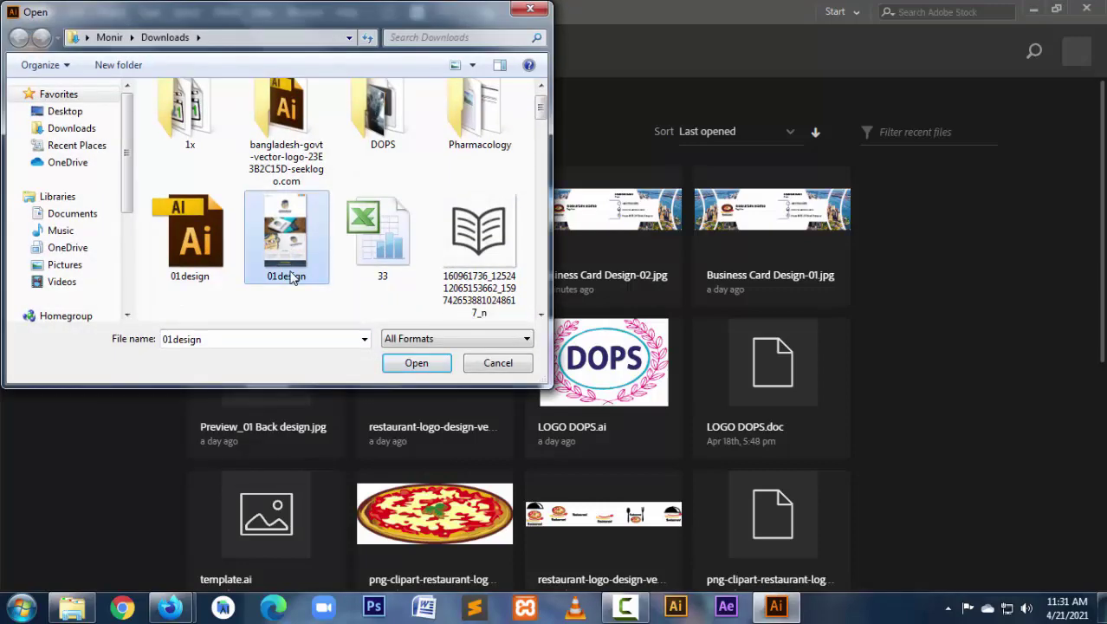
pyautogui.click(433, 362)
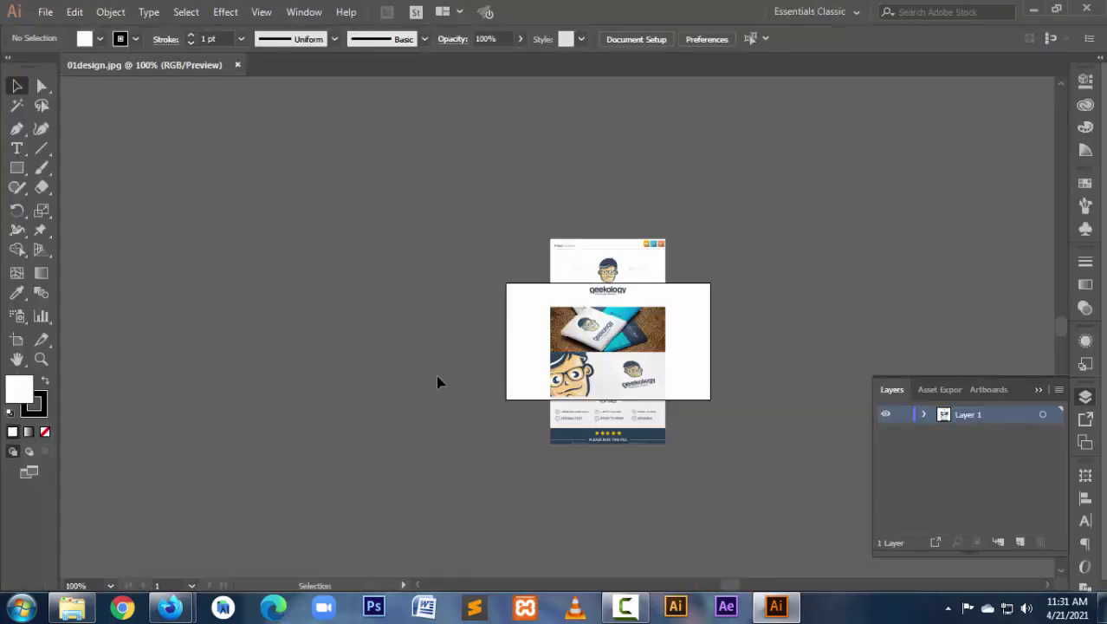
pyautogui.click(609, 322)
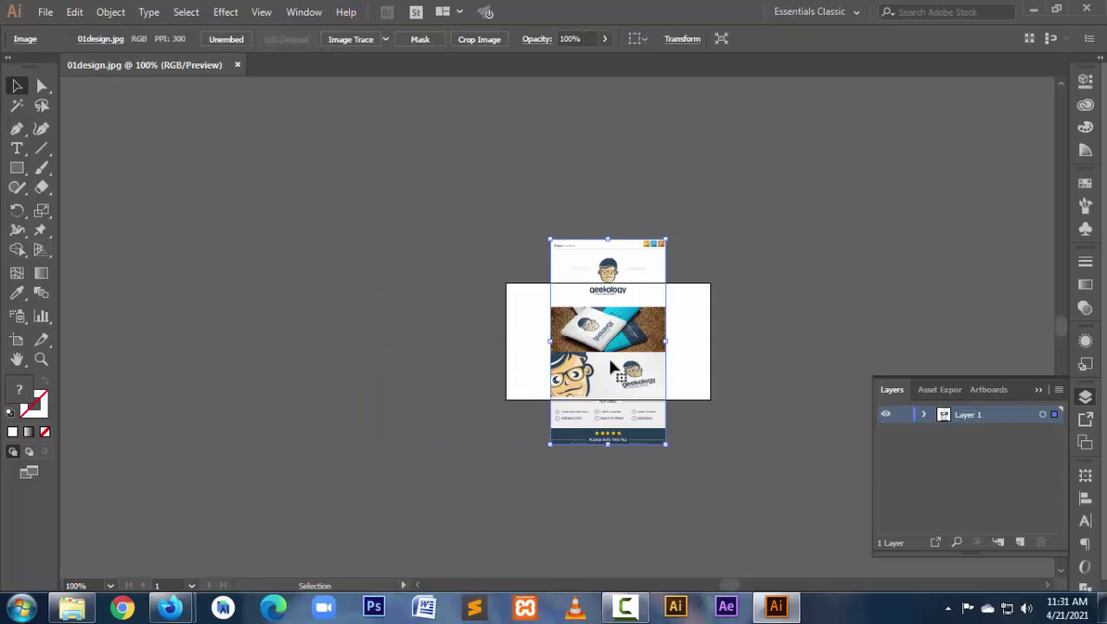
# Move the reference image left and enlarge it to overlap the artboard's left edge.
pyautogui.moveTo(618, 366); pyautogui.dragTo(482, 351)
pyautogui.moveTo(513, 400); pyautogui.dragTo(461, 374)
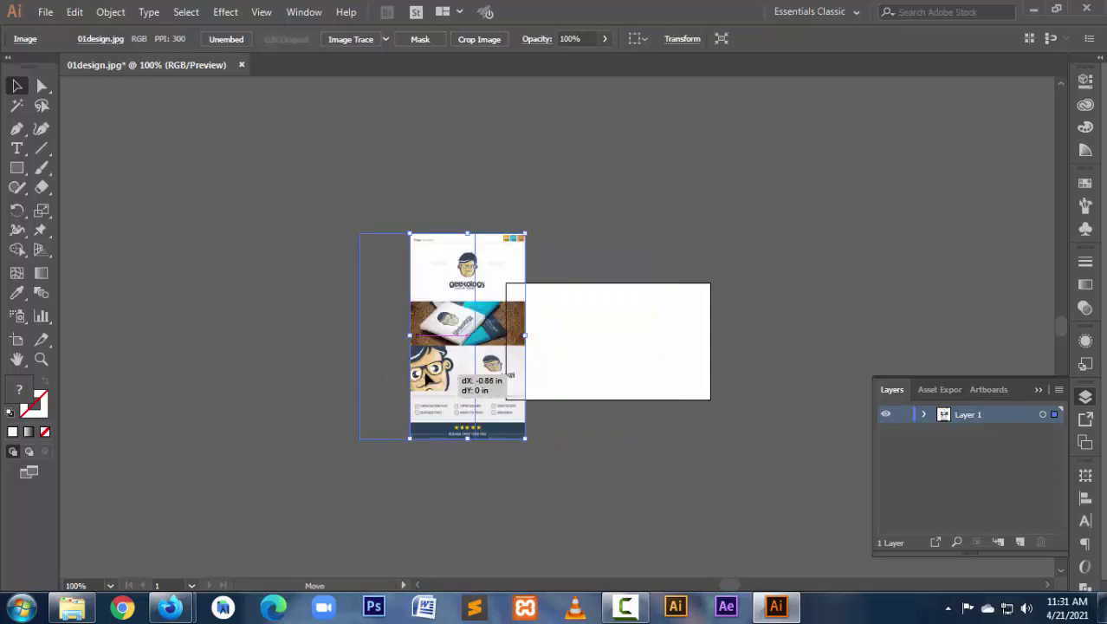
pyautogui.click(520, 411)
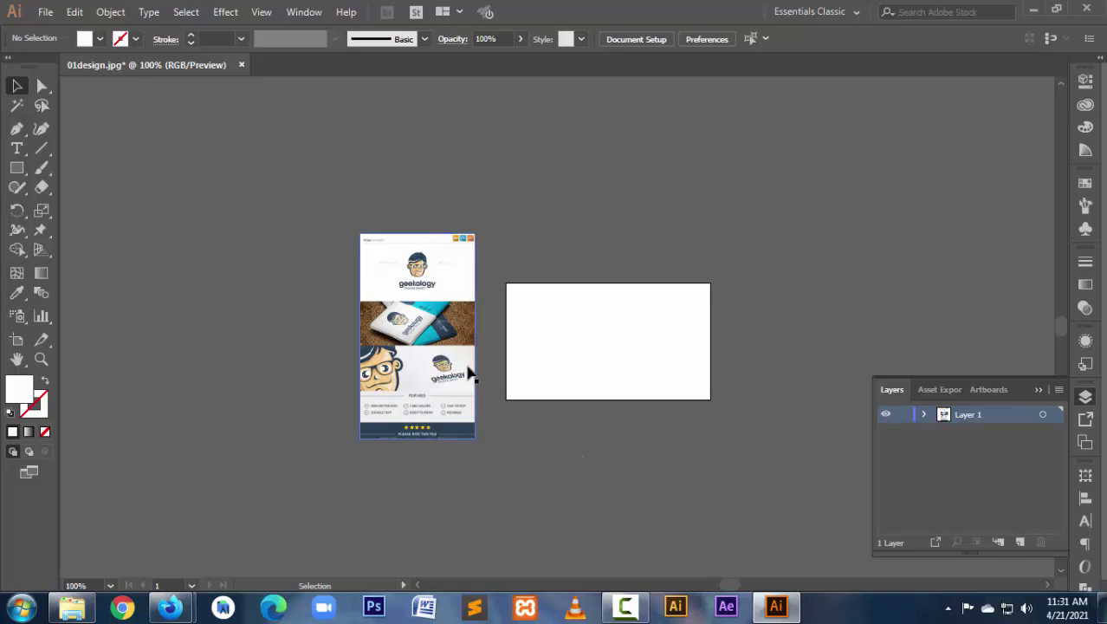
pyautogui.hotkey('ctrl', 'space')
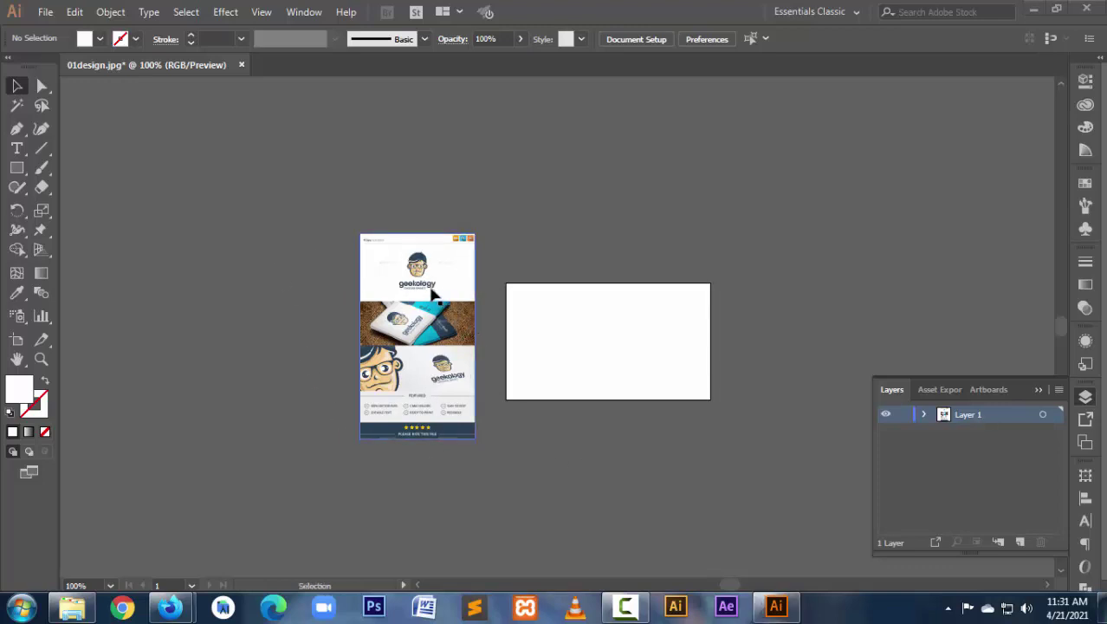
pyautogui.click(464, 436)
pyautogui.moveTo(474, 437); pyautogui.dragTo(658, 517)
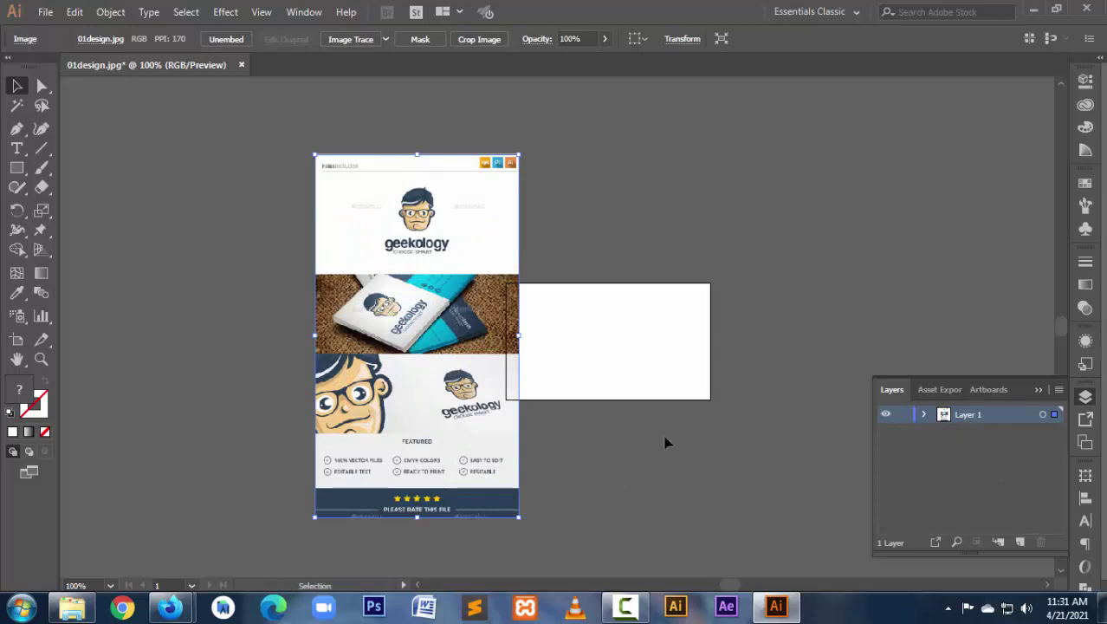
pyautogui.click(706, 431)
# Hide and reshow the Layers panel, then open its panel menu.
pyautogui.click(1038, 391)
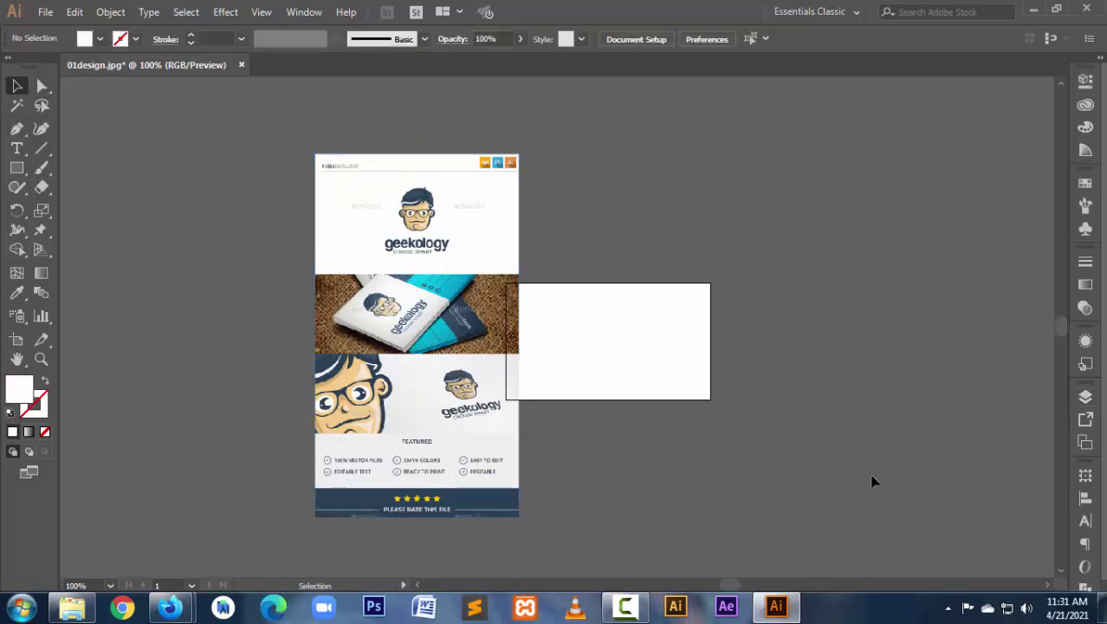
pyautogui.click(1087, 398)
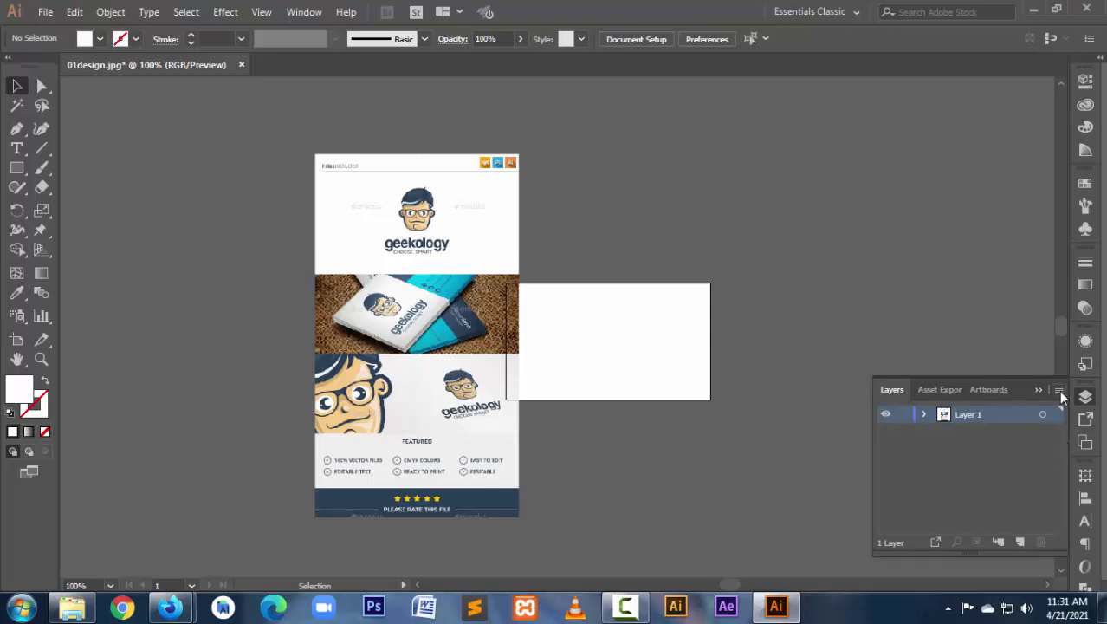
pyautogui.click(1059, 390)
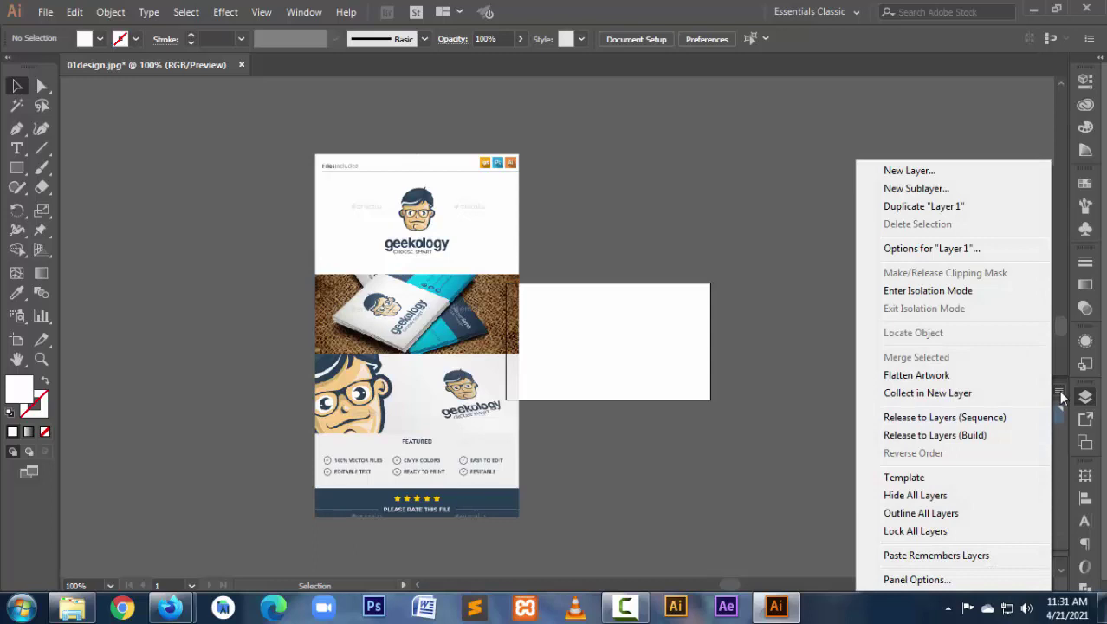
# Set Layer 1 as a Template layer, dimming the reference image to 50%.
pyautogui.click(929, 249)
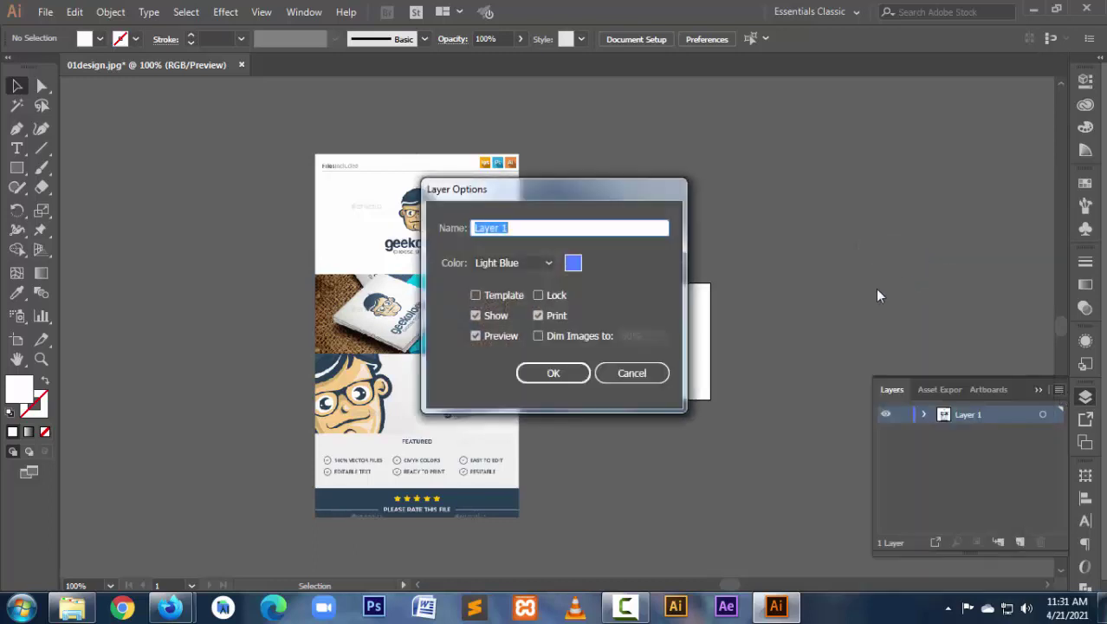
pyautogui.moveTo(536, 191); pyautogui.dragTo(824, 163)
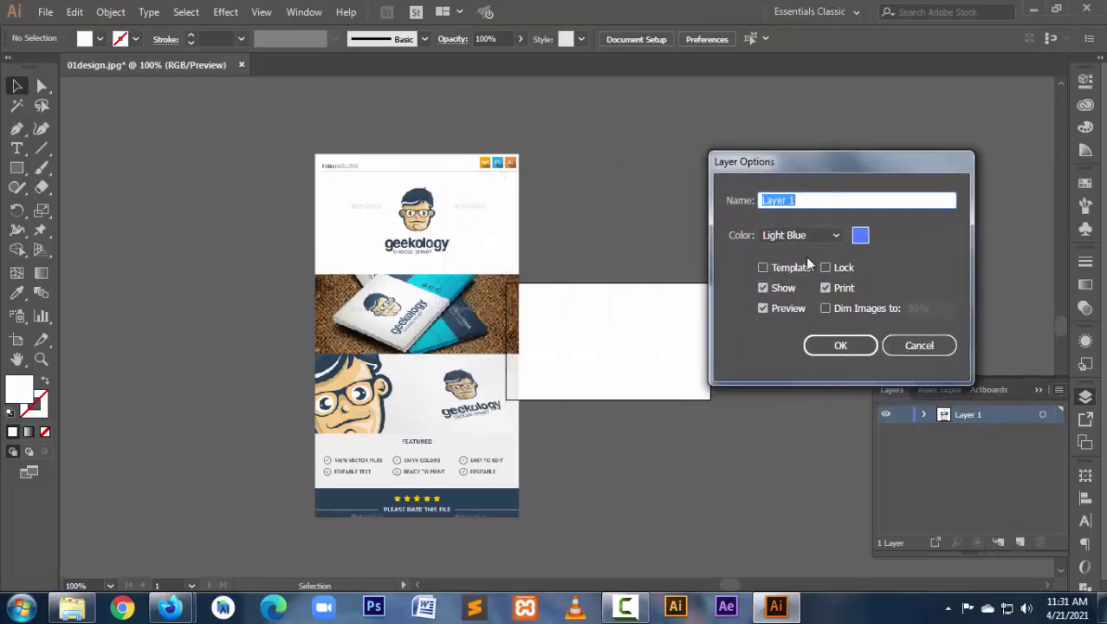
pyautogui.click(763, 268)
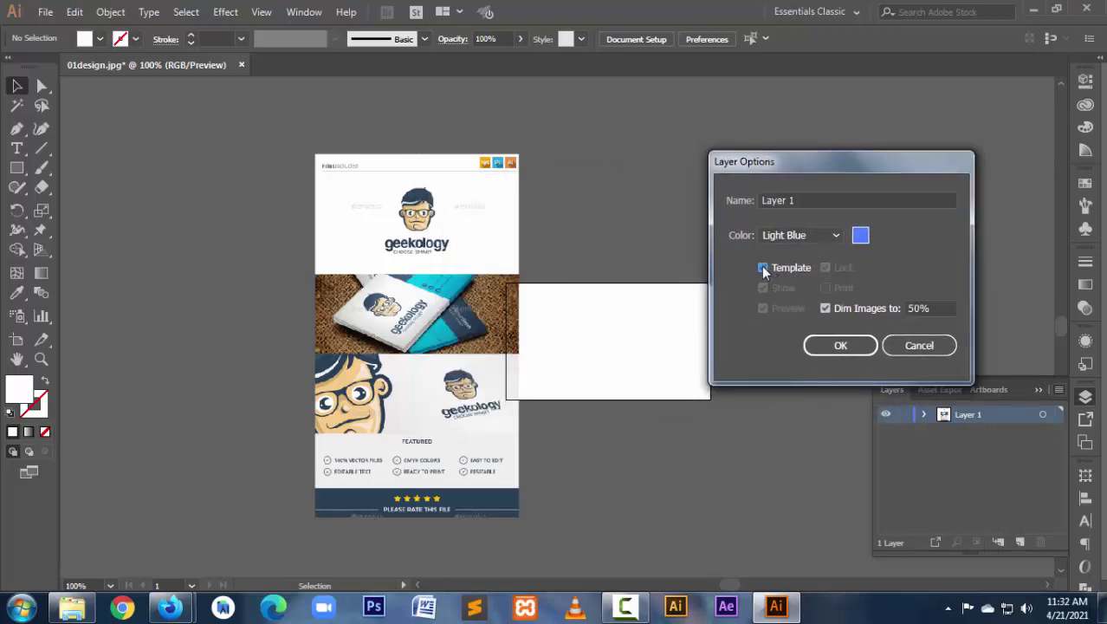
pyautogui.click(840, 345)
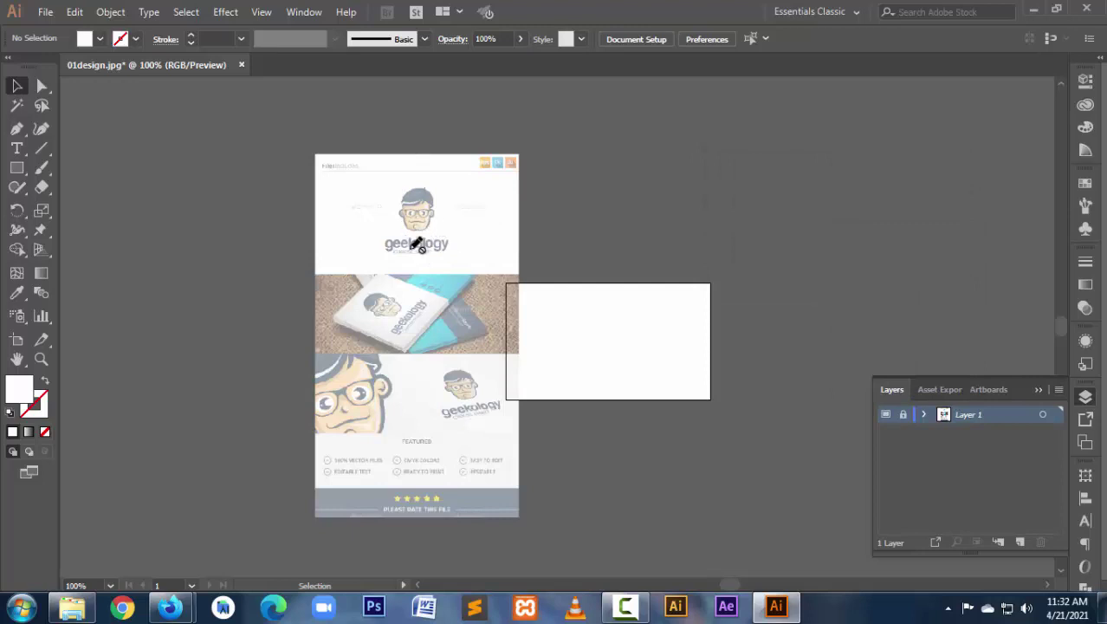
# Lock Layer 1, add a layer named 'Free Hand Design' above it, and start Save As.
pyautogui.click(903, 415)
pyautogui.click(1019, 542)
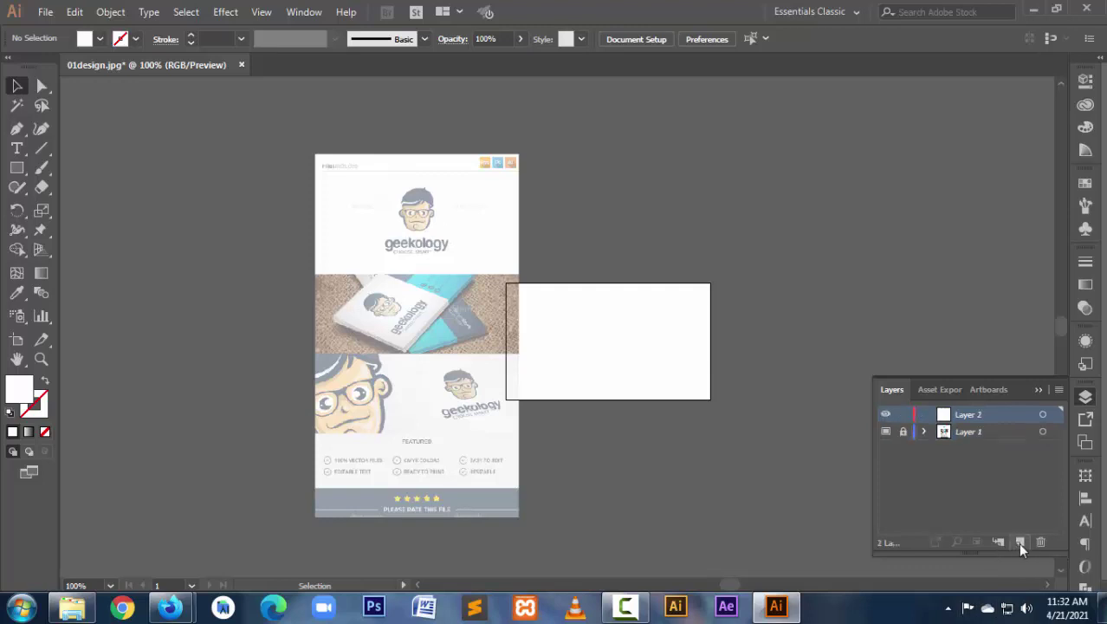
pyautogui.doubleClick(970, 414)
pyautogui.click(981, 445)
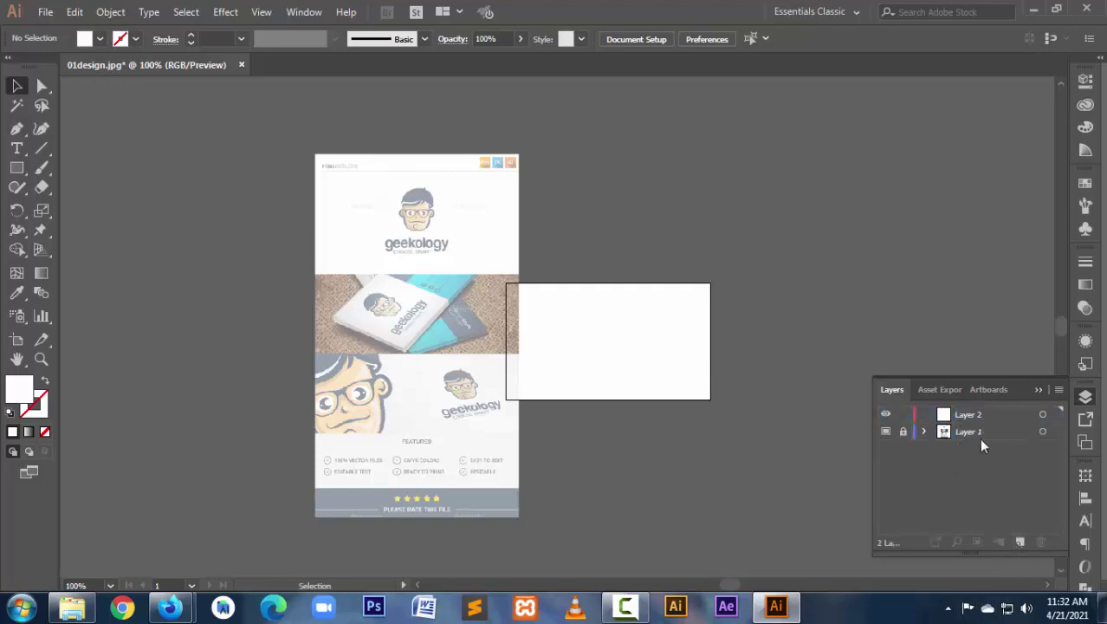
pyautogui.doubleClick(970, 414)
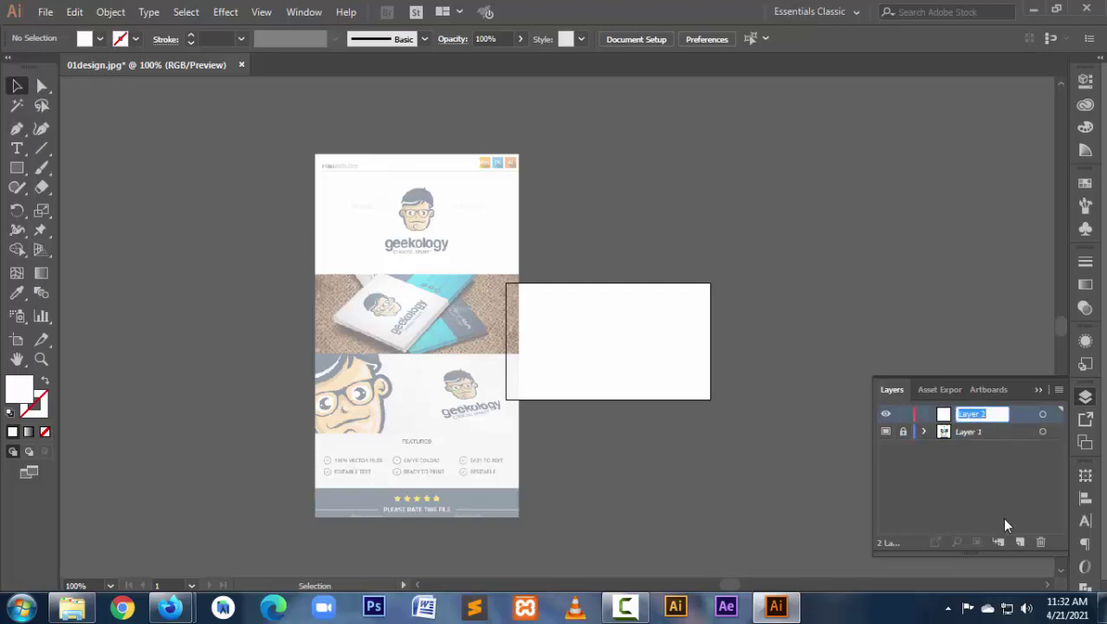
pyautogui.write('Fre')
pyautogui.write('e')
pyautogui.write(' H')
pyautogui.write('and Design')
pyautogui.press('Return')
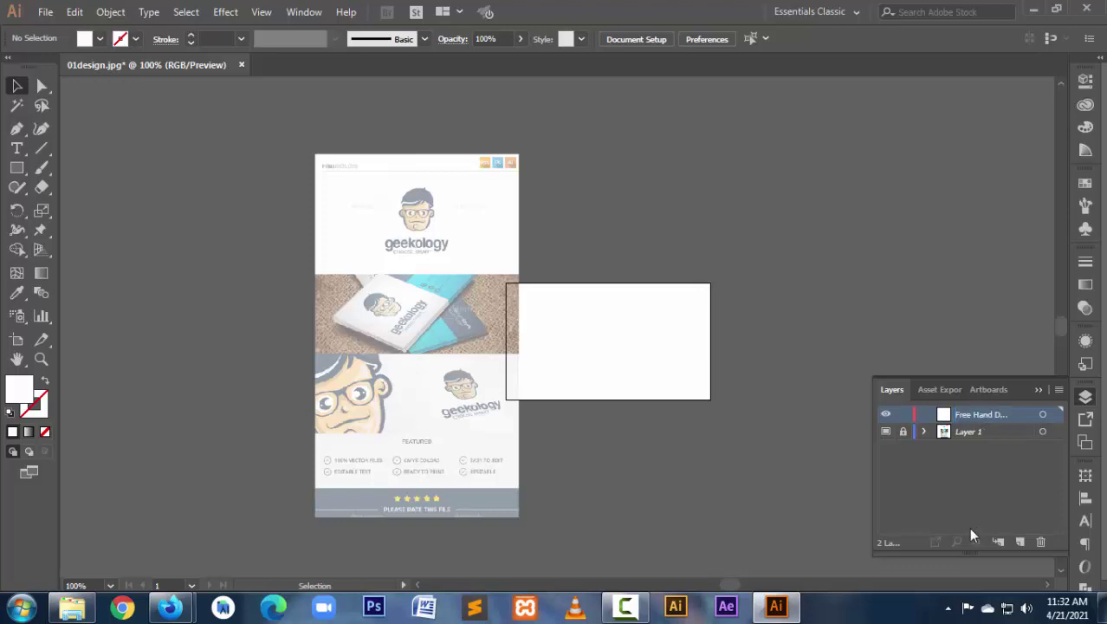
pyautogui.hotkey('ctrl', 's')
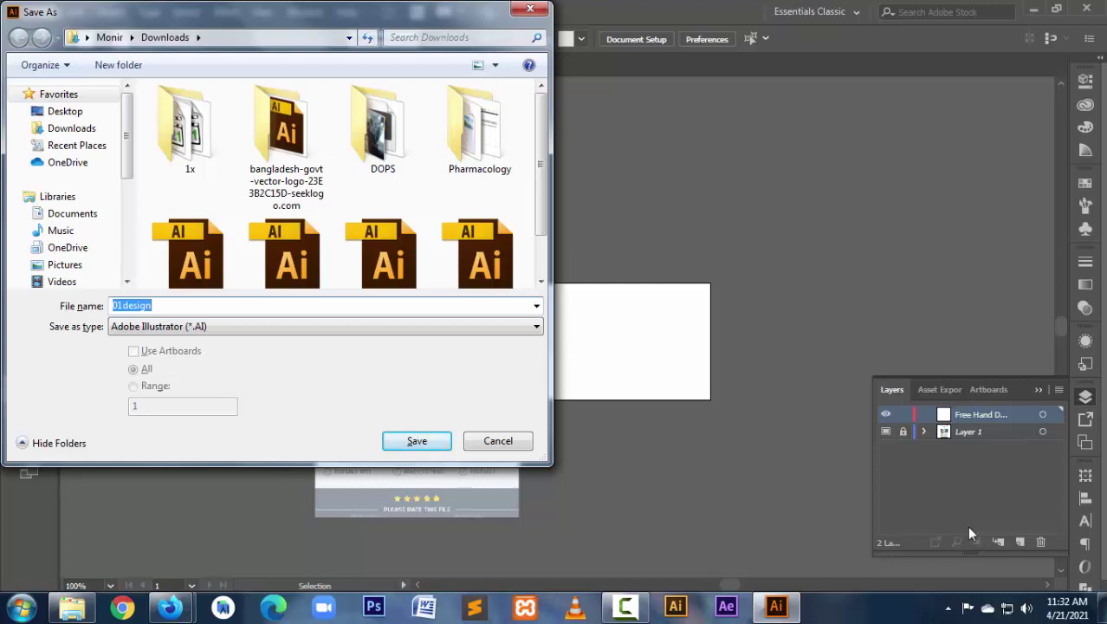
# Save as 'Free Hand Design with Scketch.ai' and accept the default Illustrator options.
pyautogui.write('Fr')
pyautogui.write('ee Hand')
pyautogui.write(' Design')
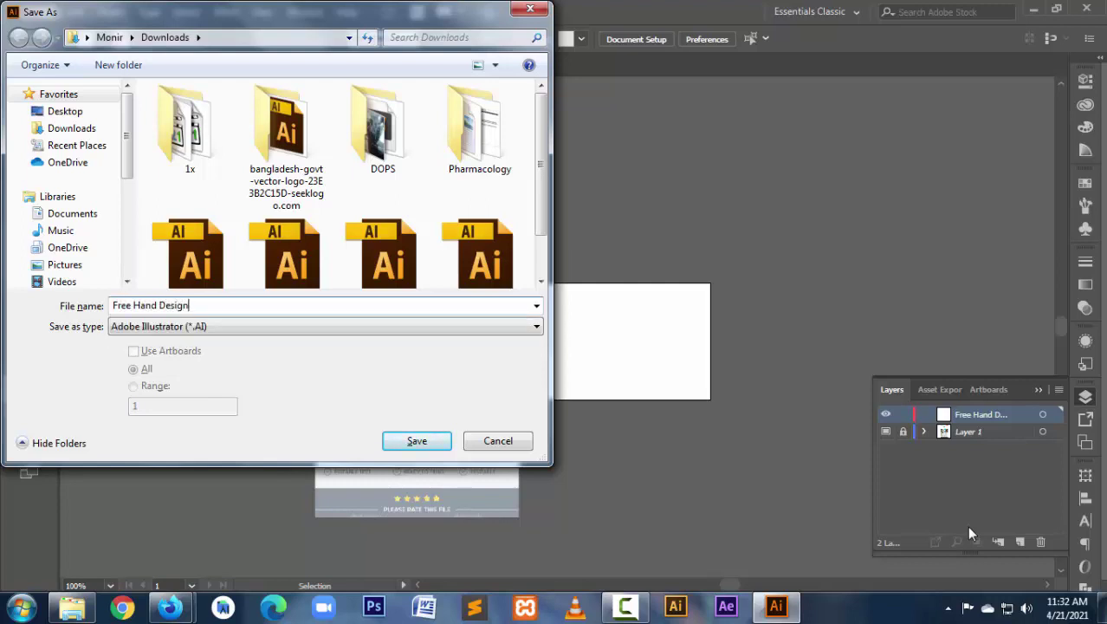
pyautogui.write(' with Sc')
pyautogui.write('k')
pyautogui.write('etch')
pyautogui.press('Return')
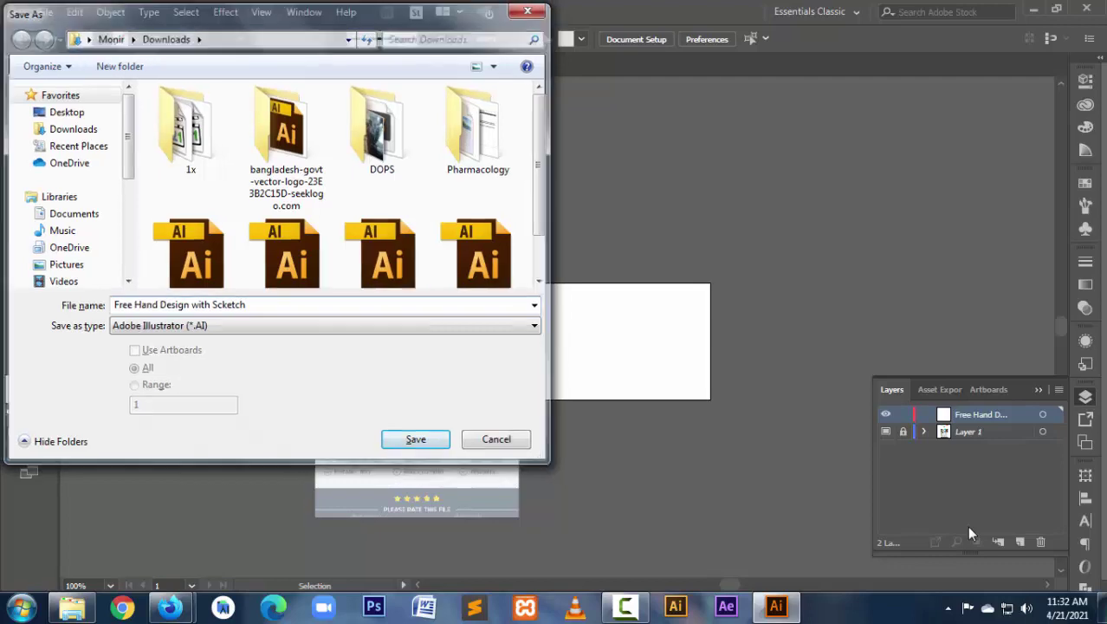
pyautogui.press('Return')
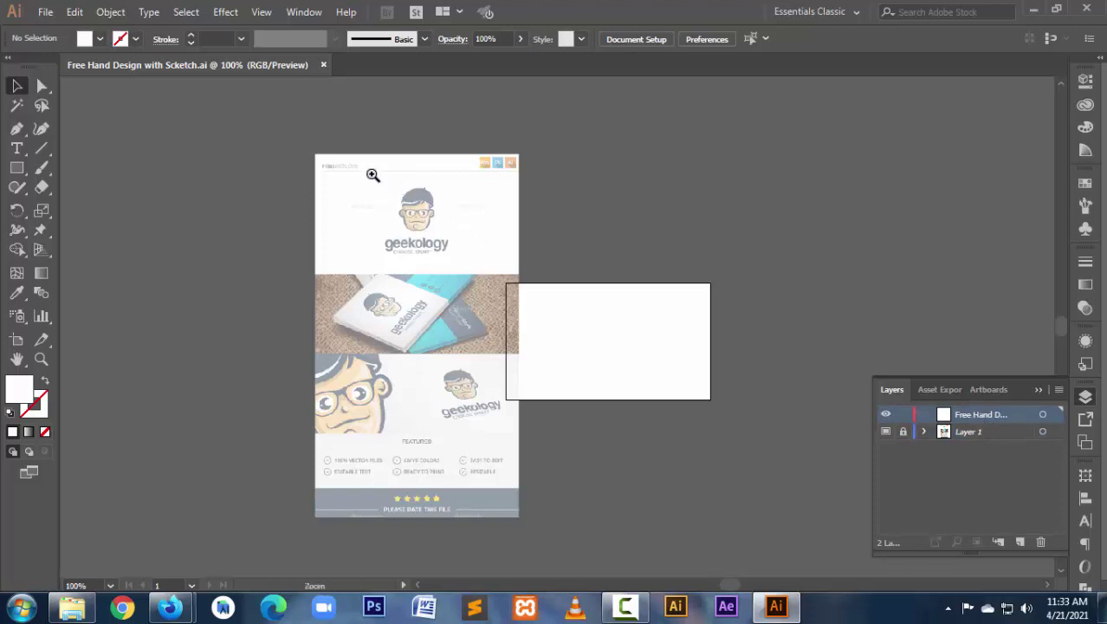
# Zoom in on the geekology logo, then closer on the cartoon face.
pyautogui.moveTo(371, 173); pyautogui.dragTo(447, 256)
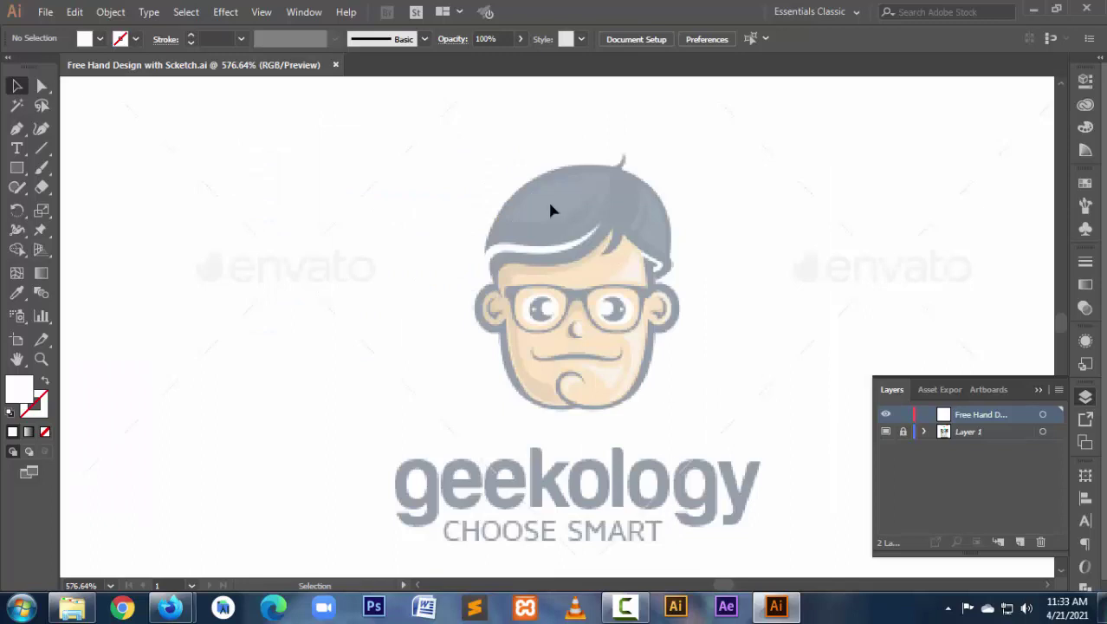
pyautogui.moveTo(442, 159); pyautogui.dragTo(711, 429)
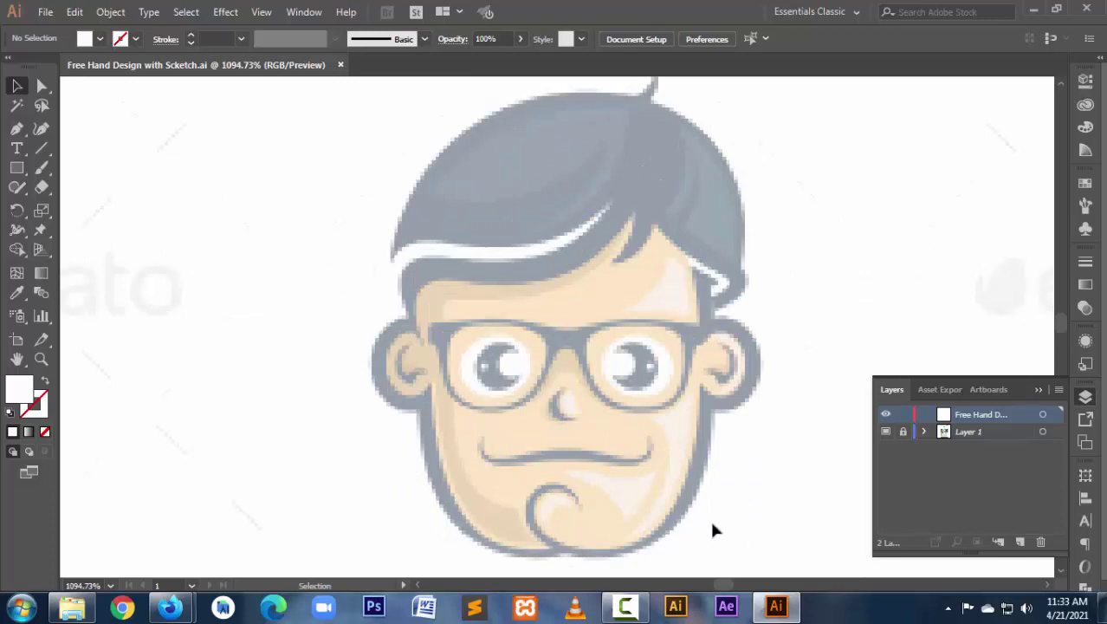
pyautogui.click(15, 132)
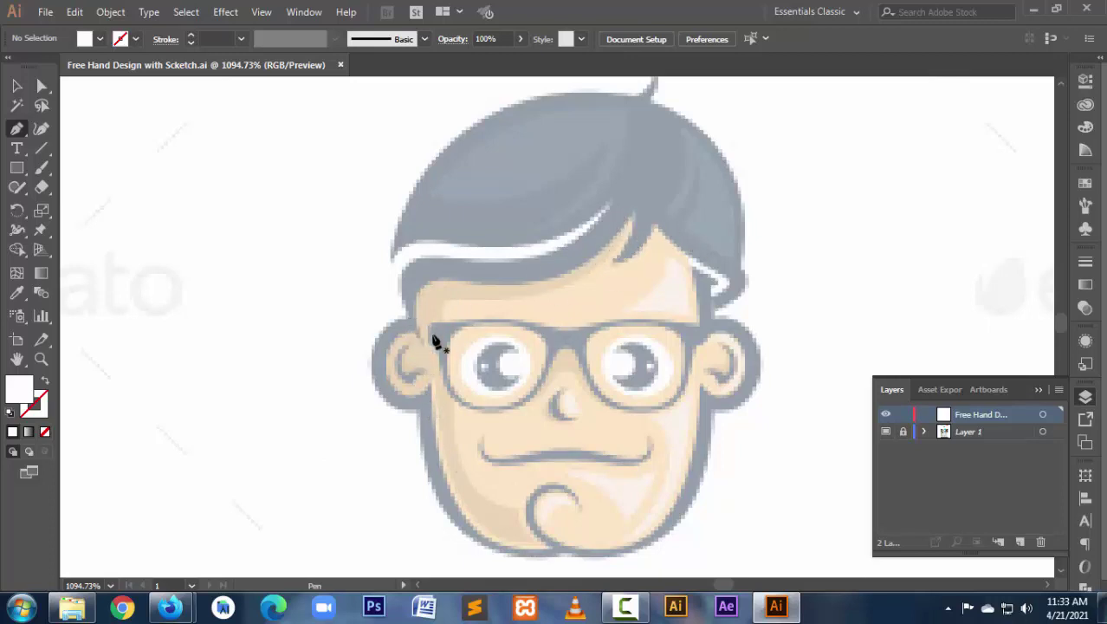
# Trace the face outline with the Pen tool from the left ear, around the chin, to the right ear.
pyautogui.click(409, 323)
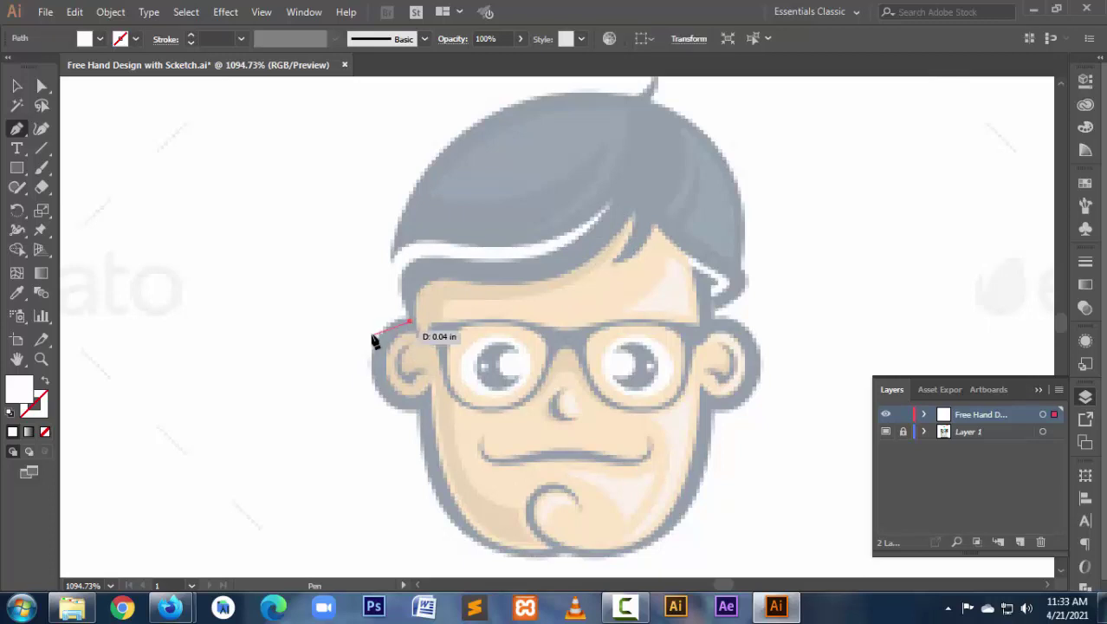
pyautogui.moveTo(378, 379)
pyautogui.mouseDown()
pyautogui.moveTo(396, 424)
pyautogui.moveTo(426, 405)
pyautogui.mouseUp()
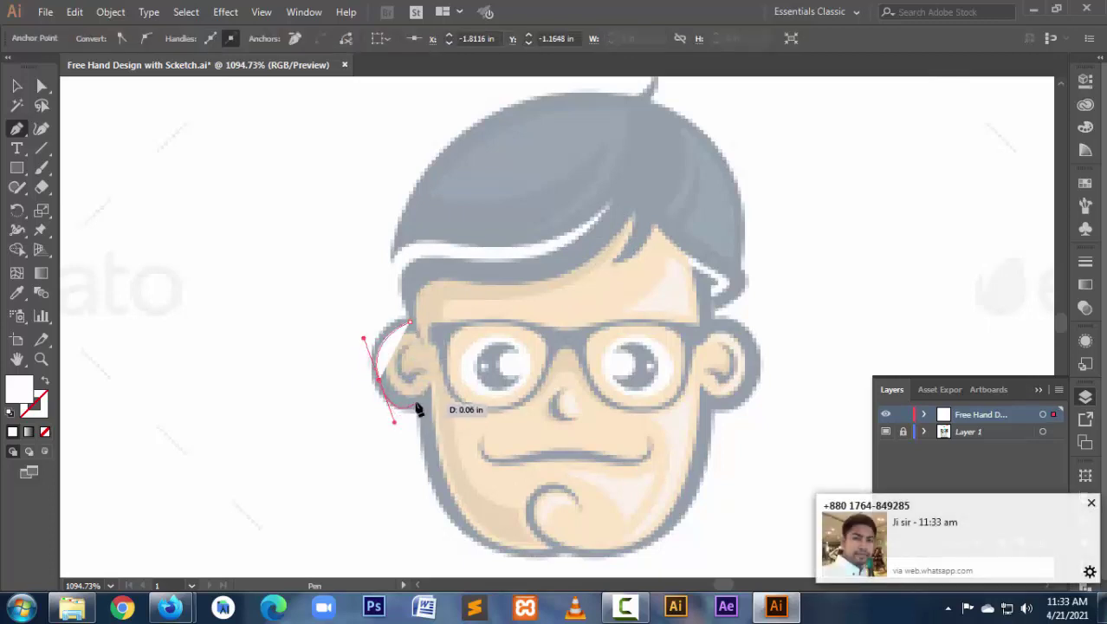
pyautogui.click(425, 401)
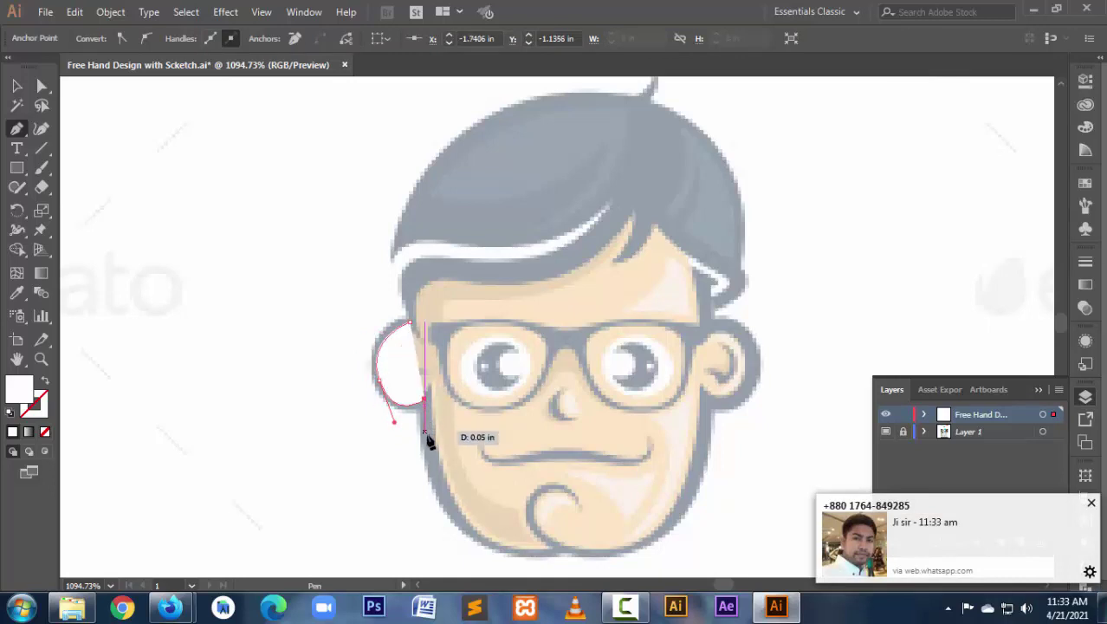
pyautogui.moveTo(517, 552); pyautogui.dragTo(627, 564)
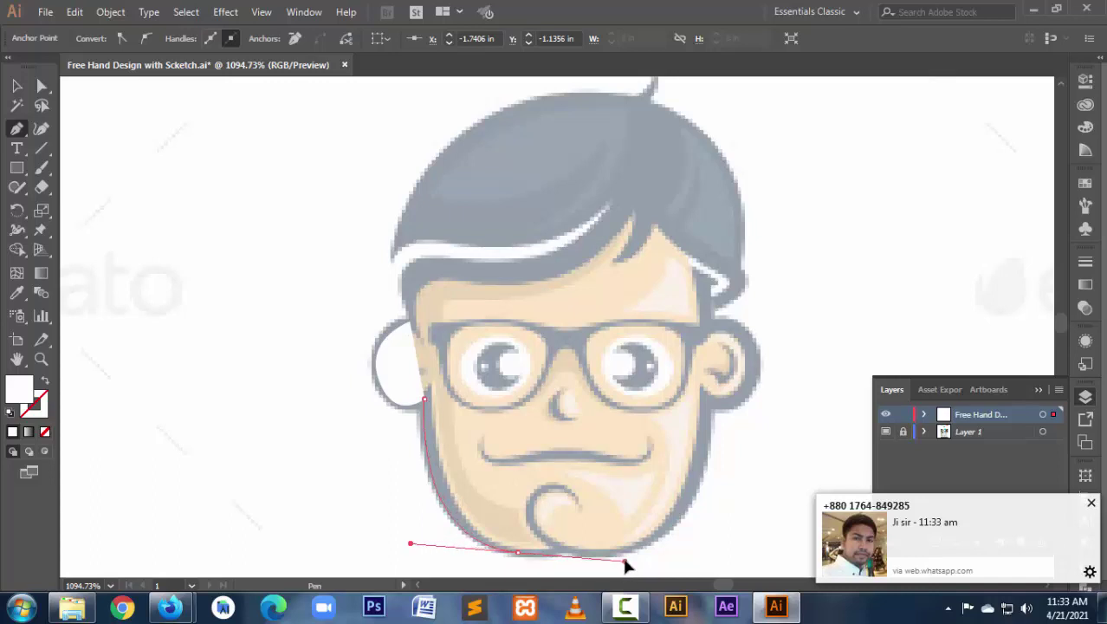
pyautogui.moveTo(627, 564); pyautogui.dragTo(625, 560)
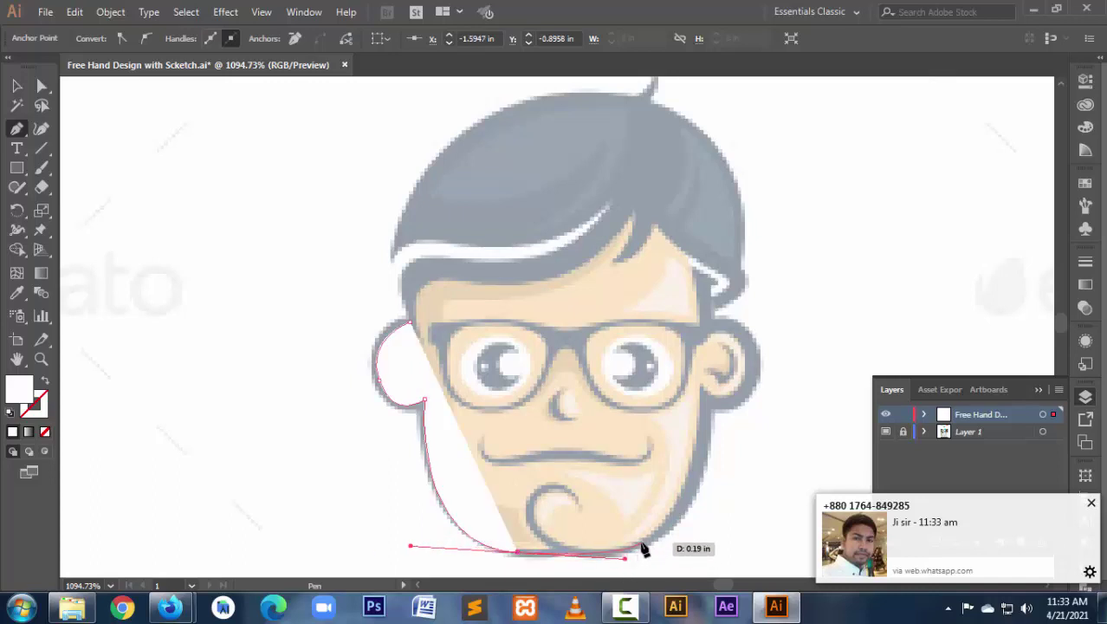
pyautogui.click(642, 544)
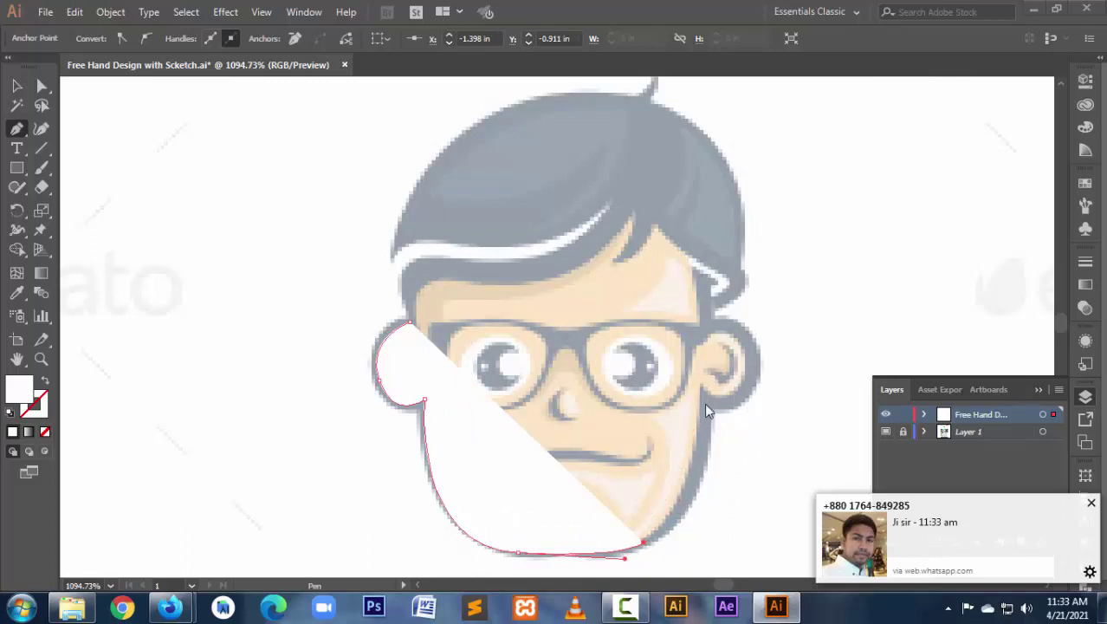
pyautogui.click(650, 539)
pyautogui.moveTo(706, 417)
pyautogui.mouseDown()
pyautogui.moveTo(700, 394)
pyautogui.moveTo(717, 314)
pyautogui.mouseUp()
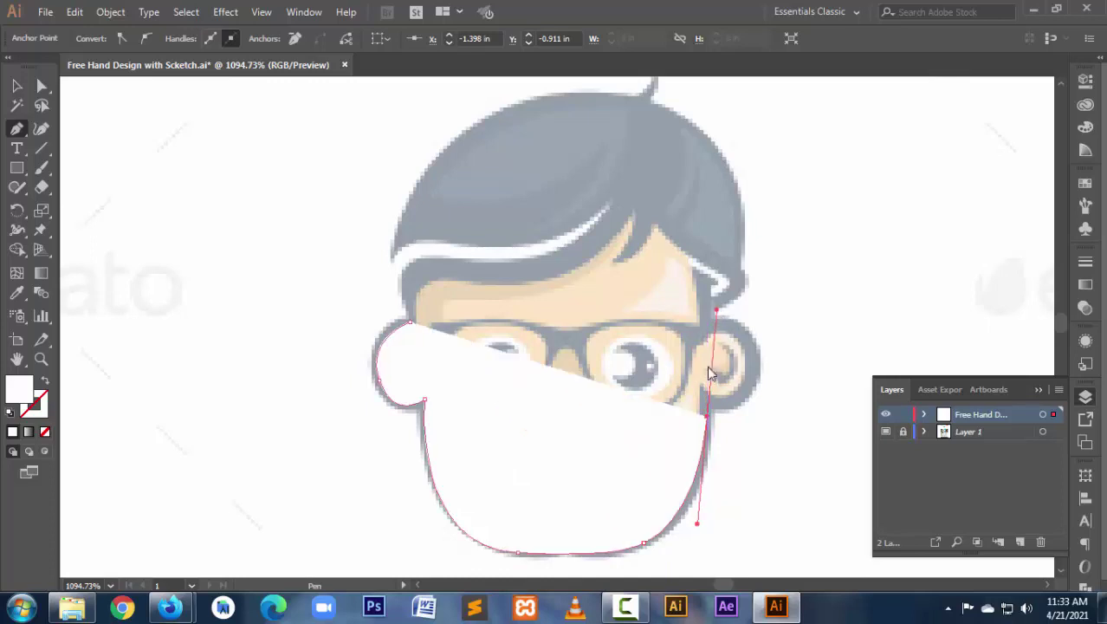
pyautogui.moveTo(709, 403); pyautogui.dragTo(752, 360)
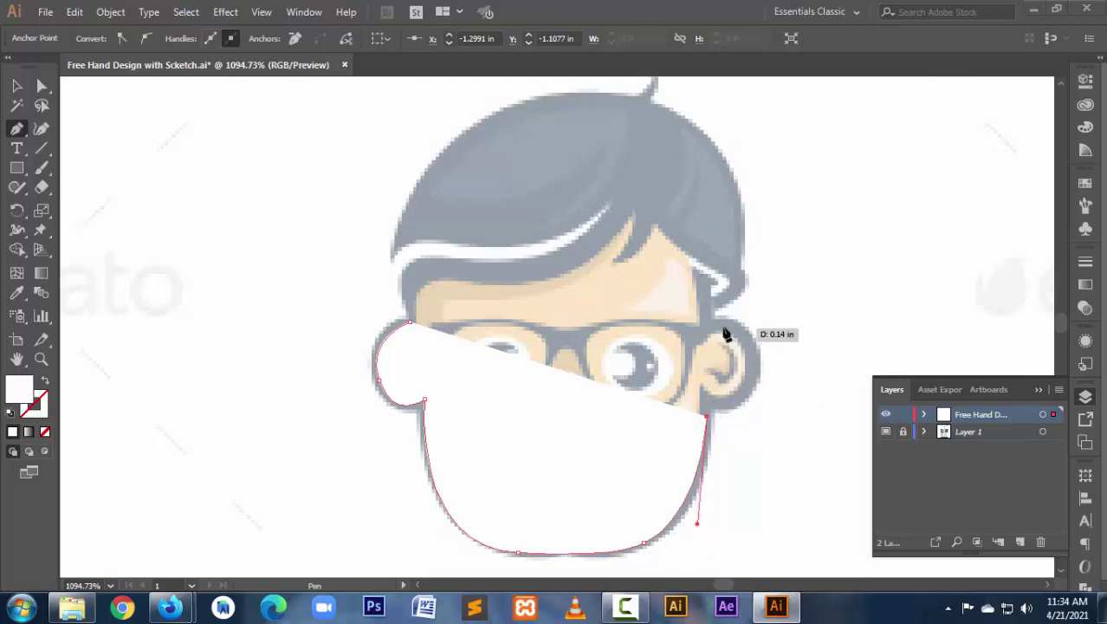
# Continue the outline around the right ear and the notch above it.
pyautogui.moveTo(752, 361)
pyautogui.mouseDown()
pyautogui.moveTo(740, 290)
pyautogui.moveTo(735, 325)
pyautogui.moveTo(699, 342)
pyautogui.mouseUp()
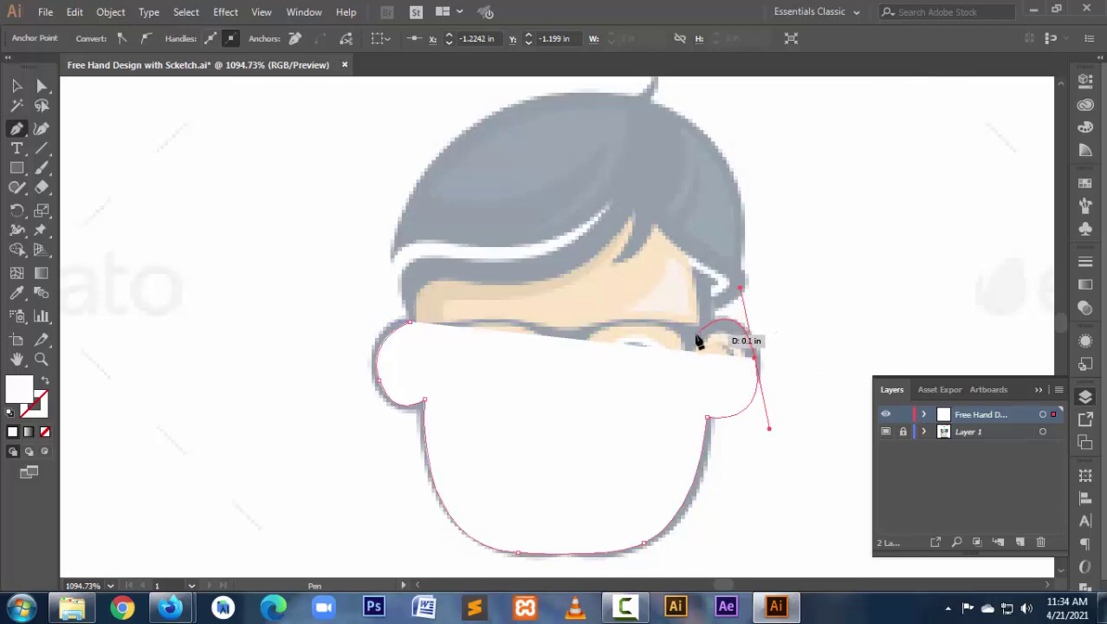
pyautogui.click(695, 334)
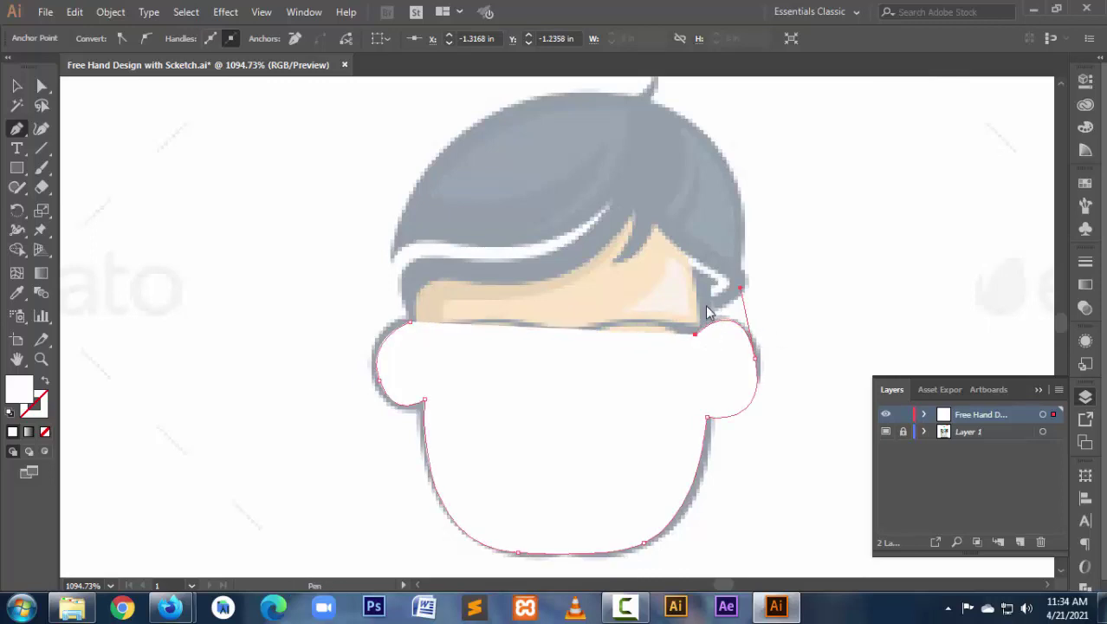
pyautogui.keyDown('ctrl'); pyautogui.click(708, 312); pyautogui.keyUp('ctrl')
pyautogui.click(696, 332)
pyautogui.moveTo(715, 286); pyautogui.dragTo(717, 293)
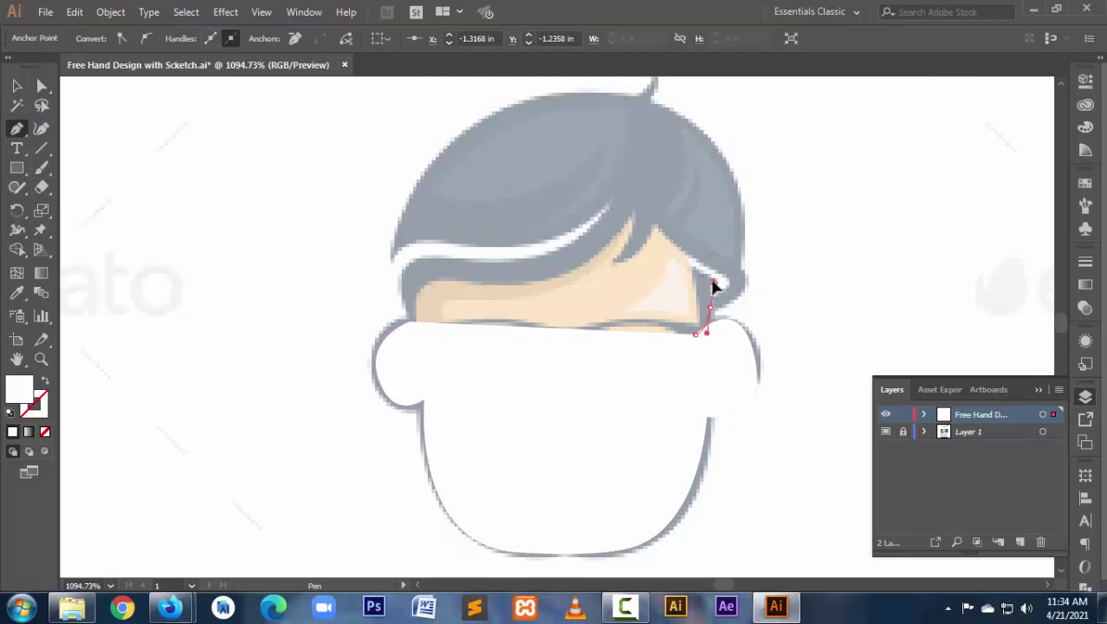
pyautogui.click(713, 286)
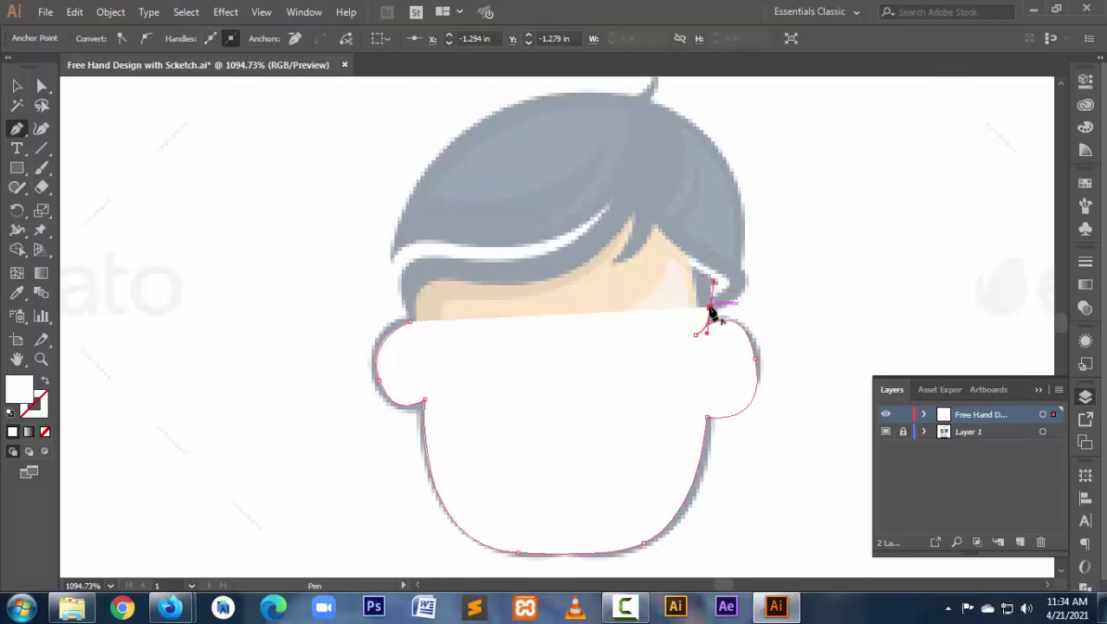
pyautogui.moveTo(710, 312); pyautogui.dragTo(707, 293)
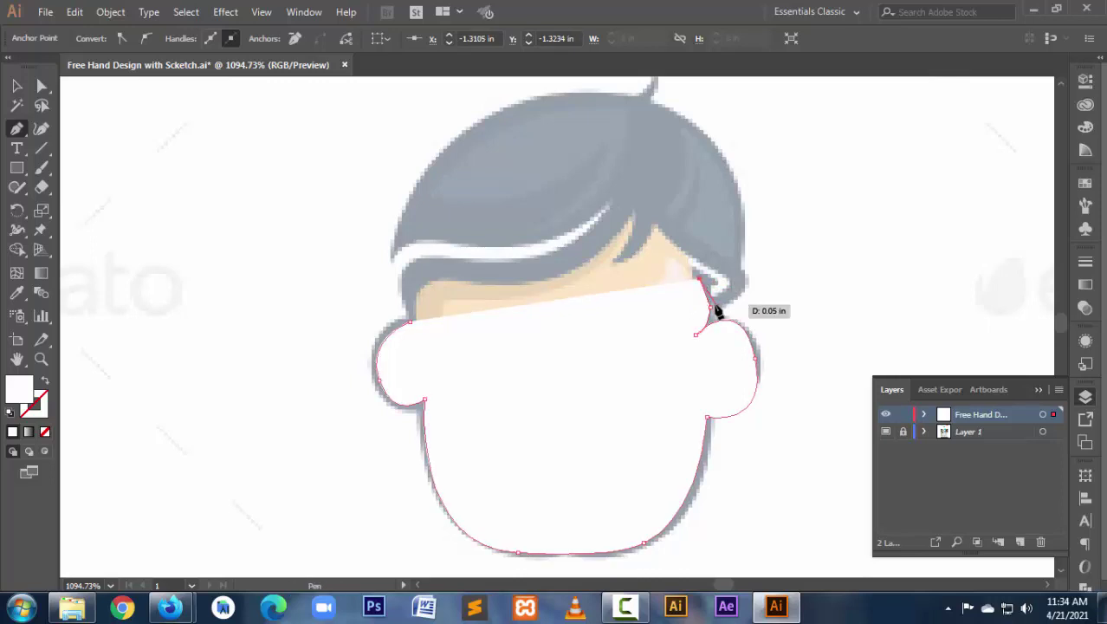
pyautogui.click(711, 307)
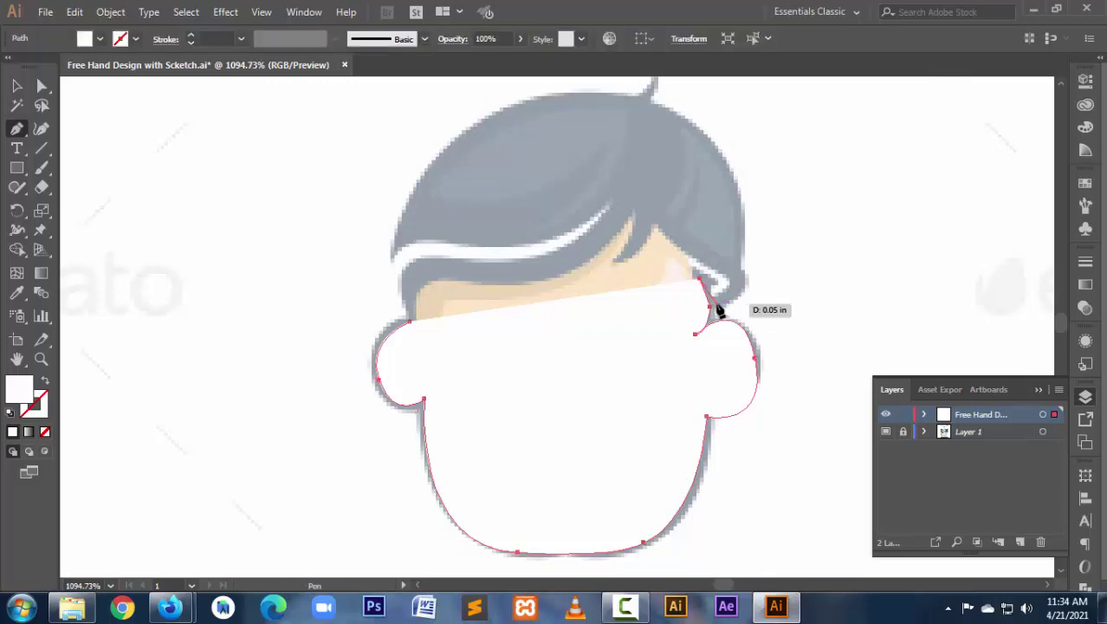
pyautogui.keyDown('ctrl'); pyautogui.click(718, 310); pyautogui.keyUp('ctrl')
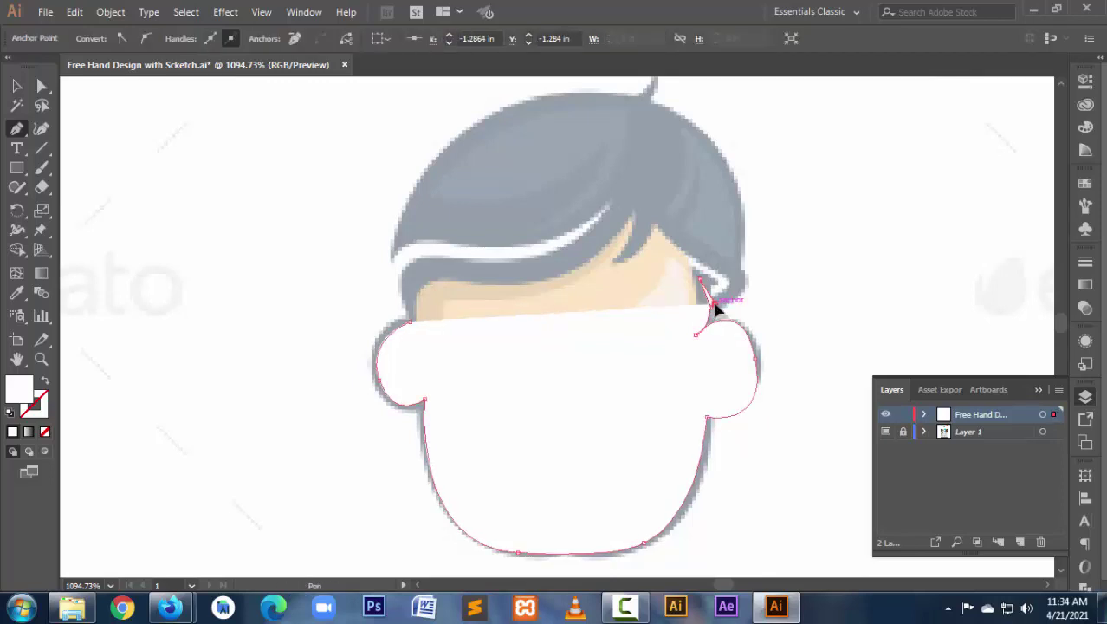
pyautogui.click(713, 304)
pyautogui.moveTo(733, 275); pyautogui.dragTo(718, 242)
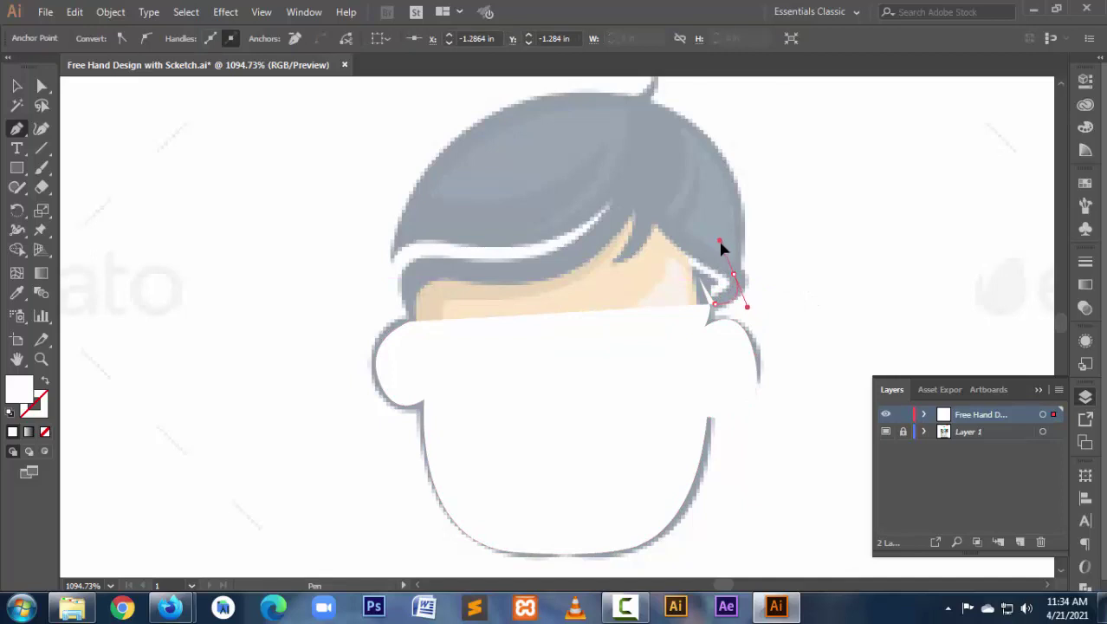
# Swap fill and stroke, then trace the hair peak and hairline toward the left ear.
pyautogui.click(630, 199)
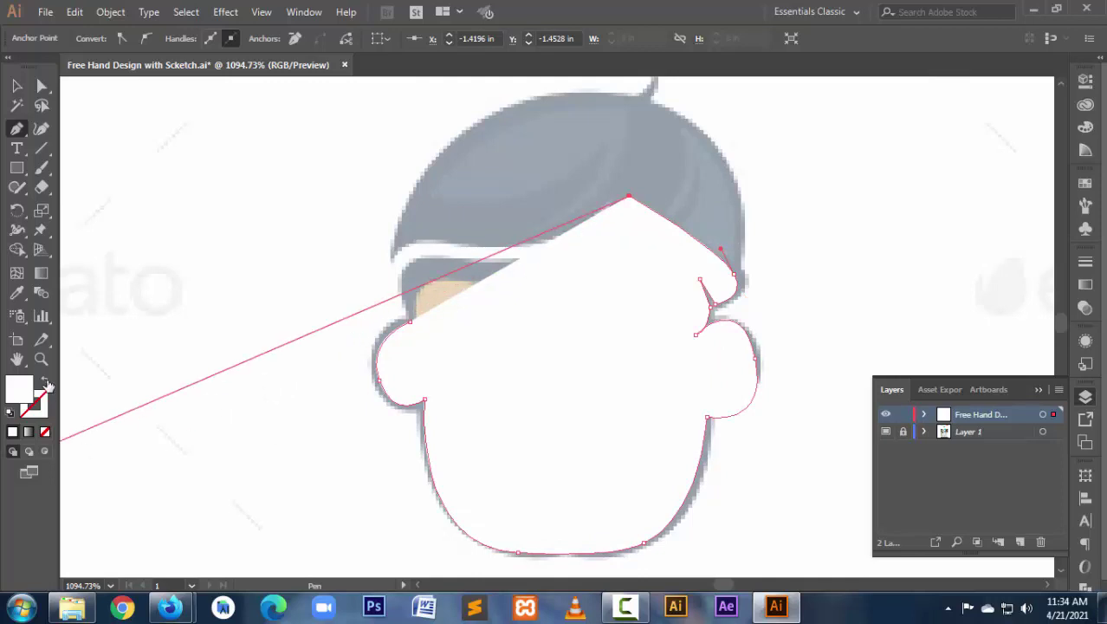
pyautogui.click(48, 386)
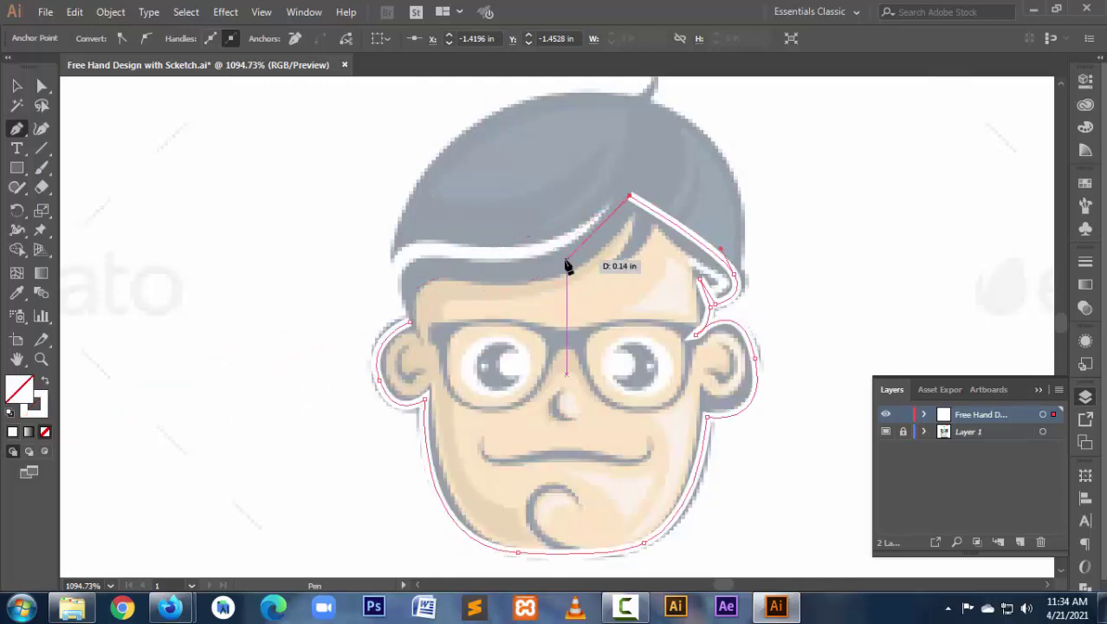
pyautogui.moveTo(566, 262); pyautogui.dragTo(532, 269)
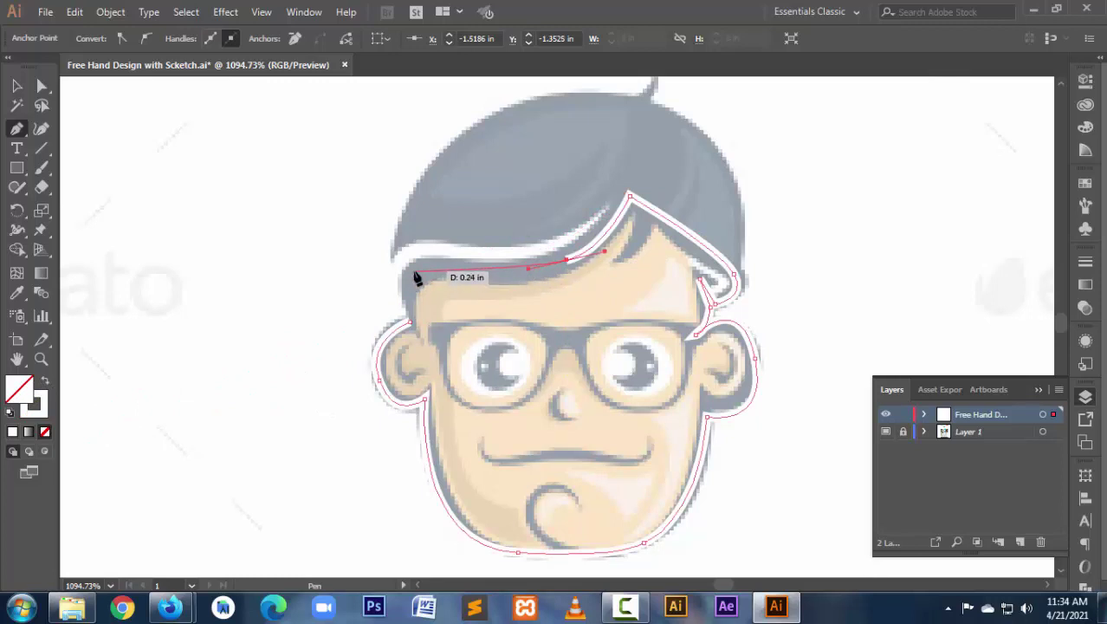
pyautogui.moveTo(441, 267); pyautogui.dragTo(424, 266)
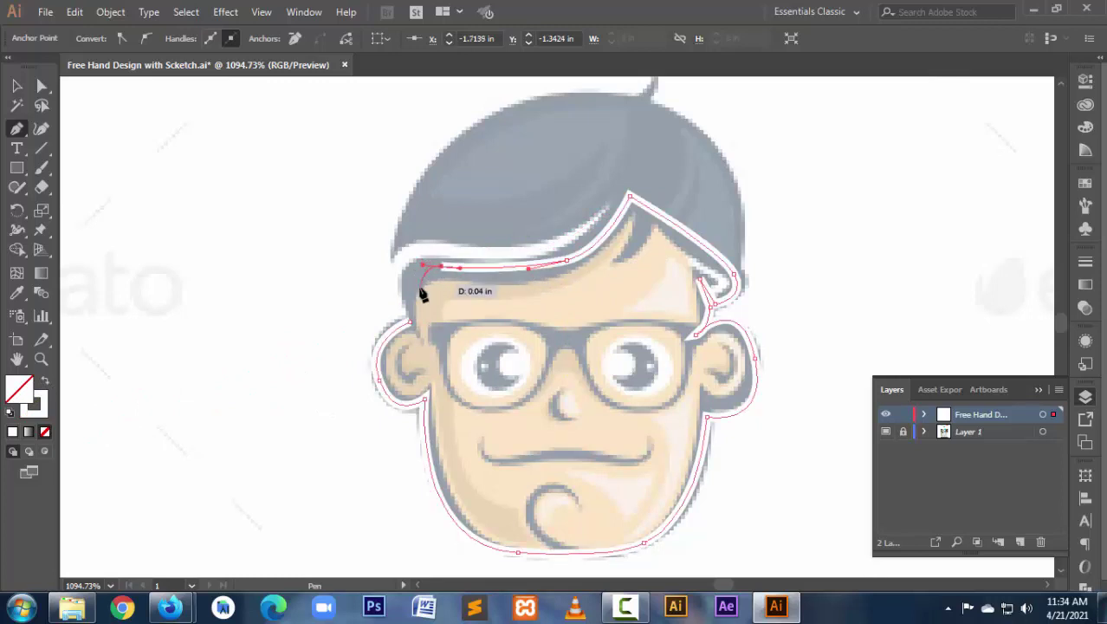
pyautogui.moveTo(413, 327); pyautogui.dragTo(419, 375)
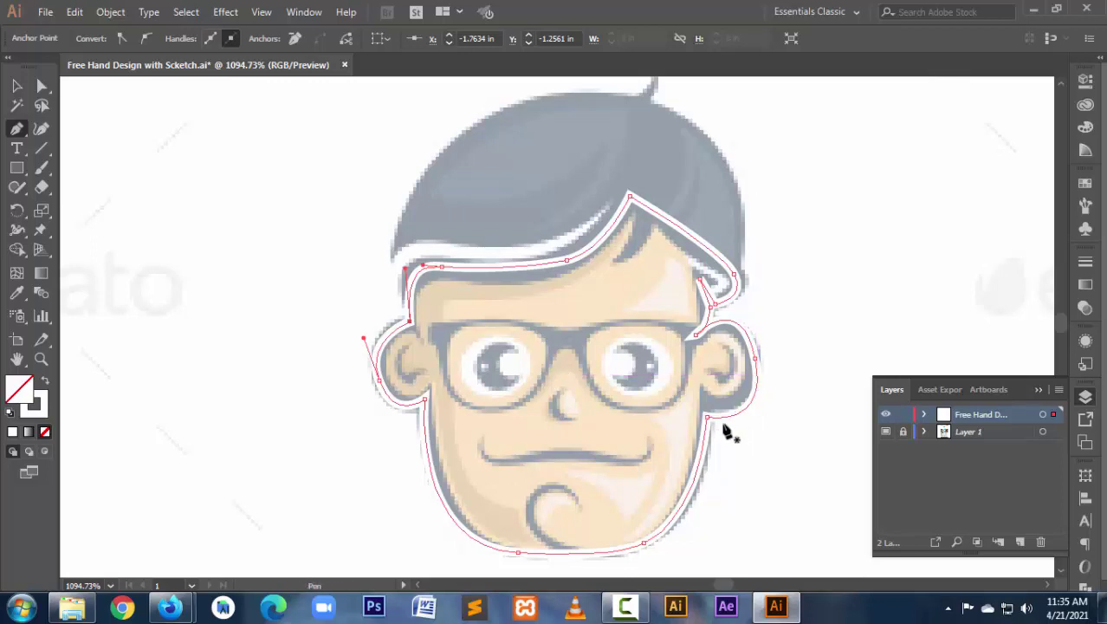
# Reshape the right cheek and ear curves with Direct Selection so the outline hugs the face.
pyautogui.click(44, 86)
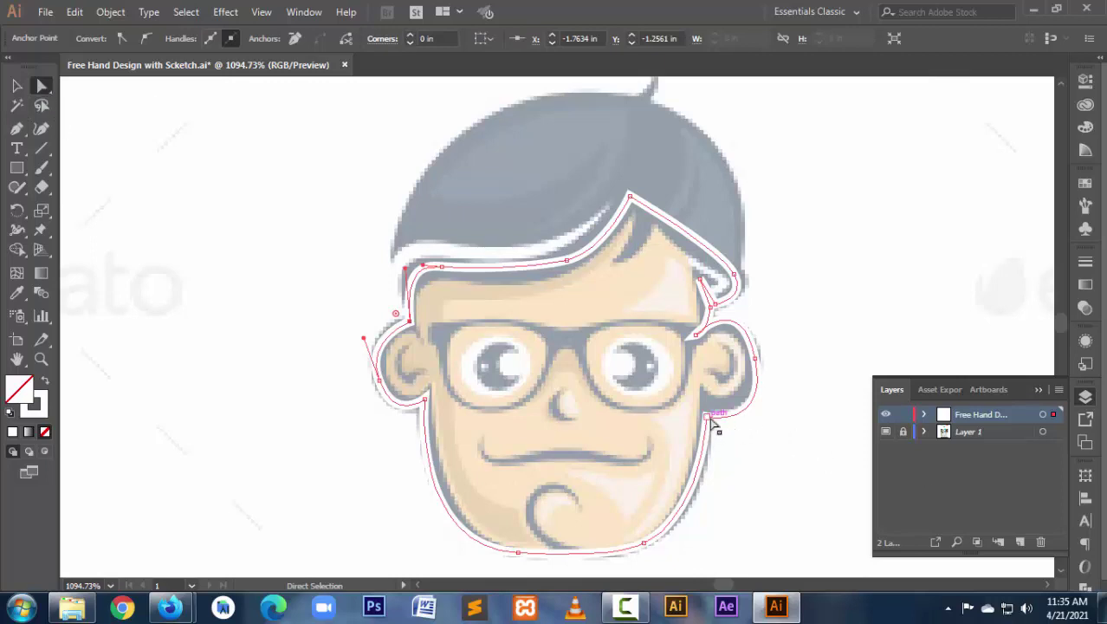
pyautogui.moveTo(710, 419); pyautogui.dragTo(704, 399)
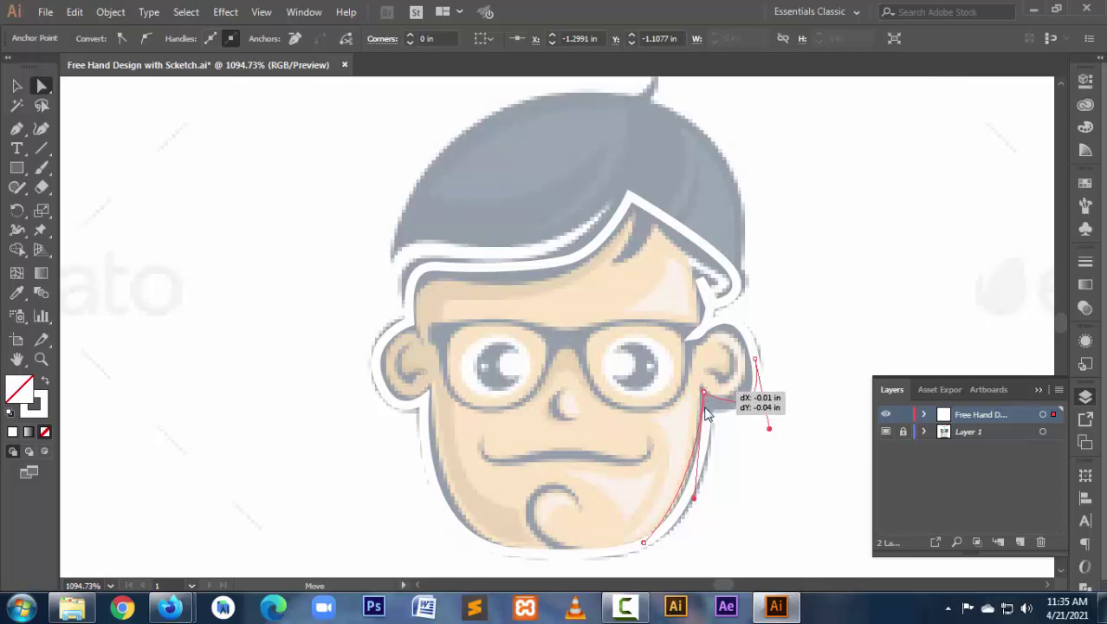
pyautogui.moveTo(706, 414); pyautogui.dragTo(706, 414)
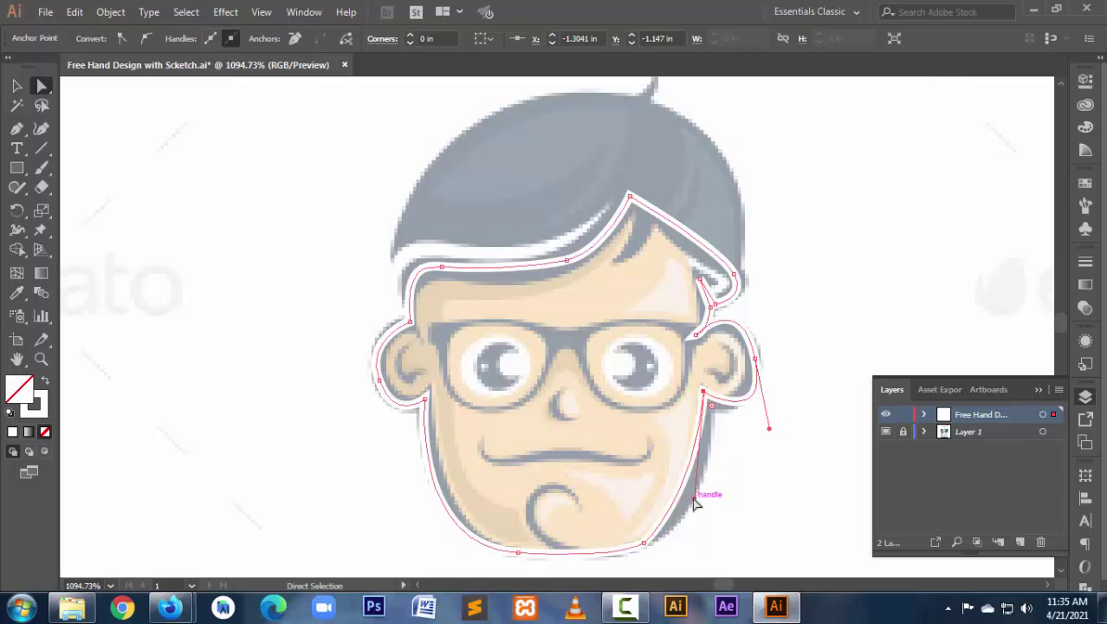
pyautogui.moveTo(693, 502); pyautogui.dragTo(716, 514)
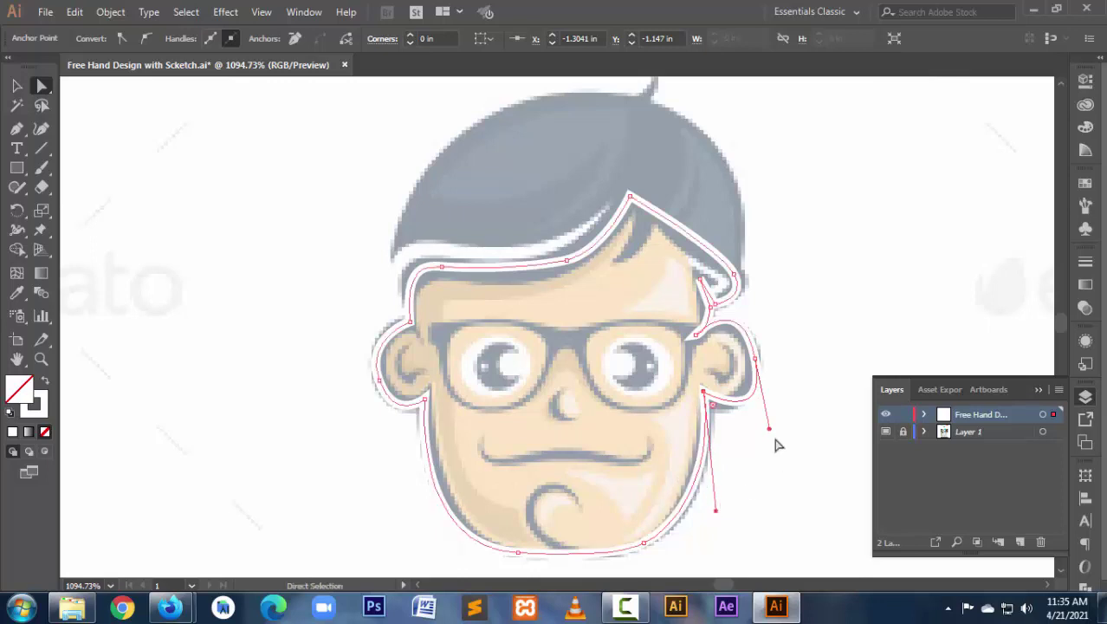
pyautogui.moveTo(769, 428); pyautogui.dragTo(759, 423)
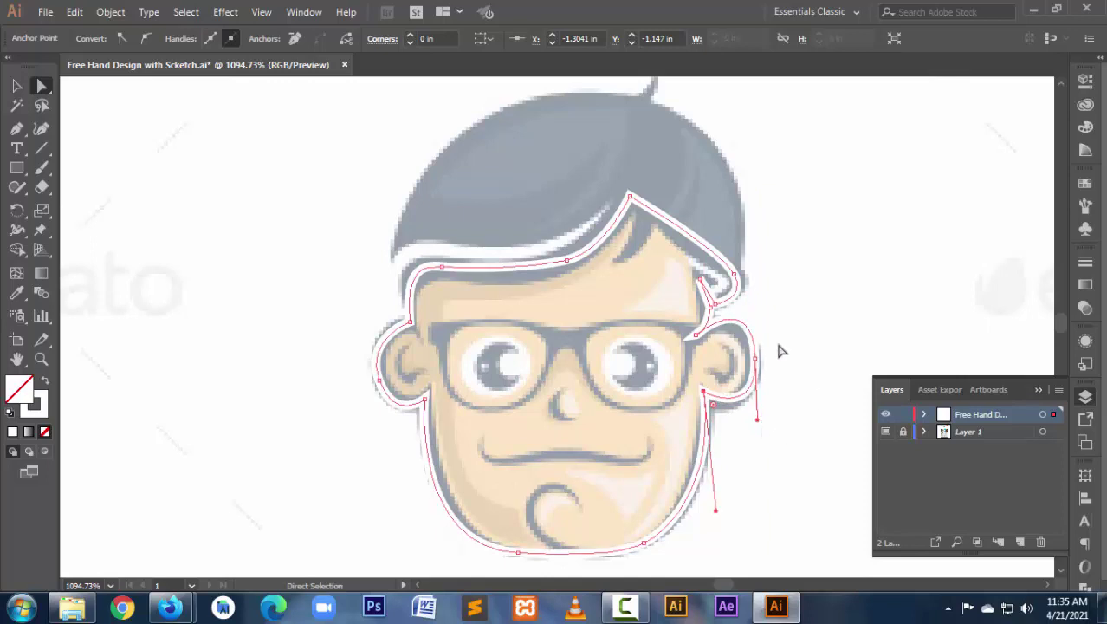
pyautogui.moveTo(757, 364)
pyautogui.mouseDown()
pyautogui.moveTo(756, 297)
pyautogui.moveTo(747, 302)
pyautogui.mouseUp()
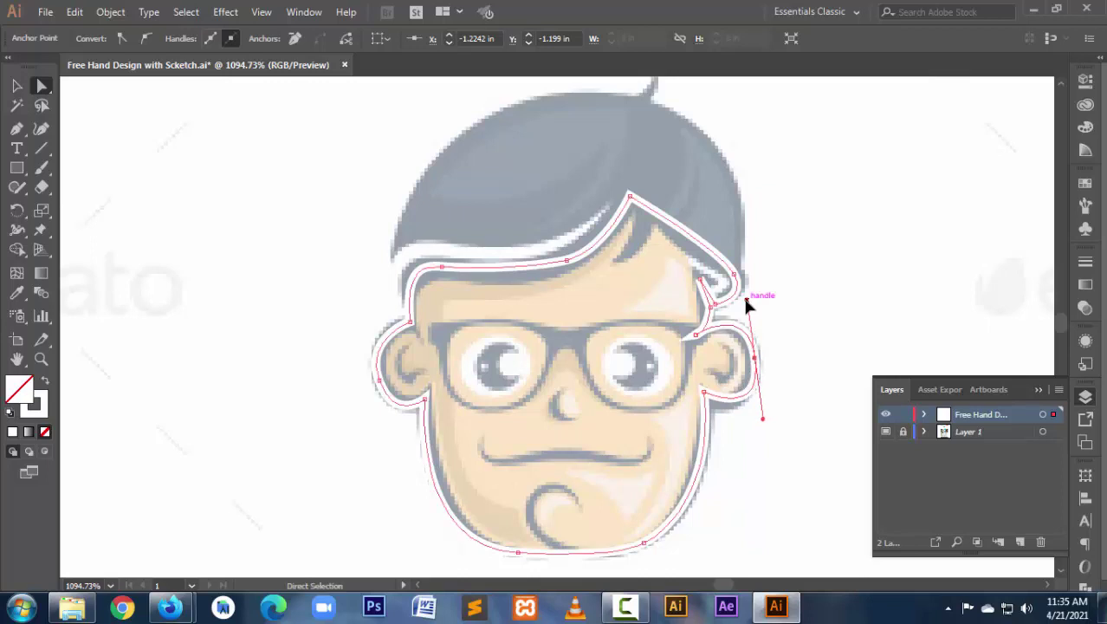
pyautogui.click(755, 485)
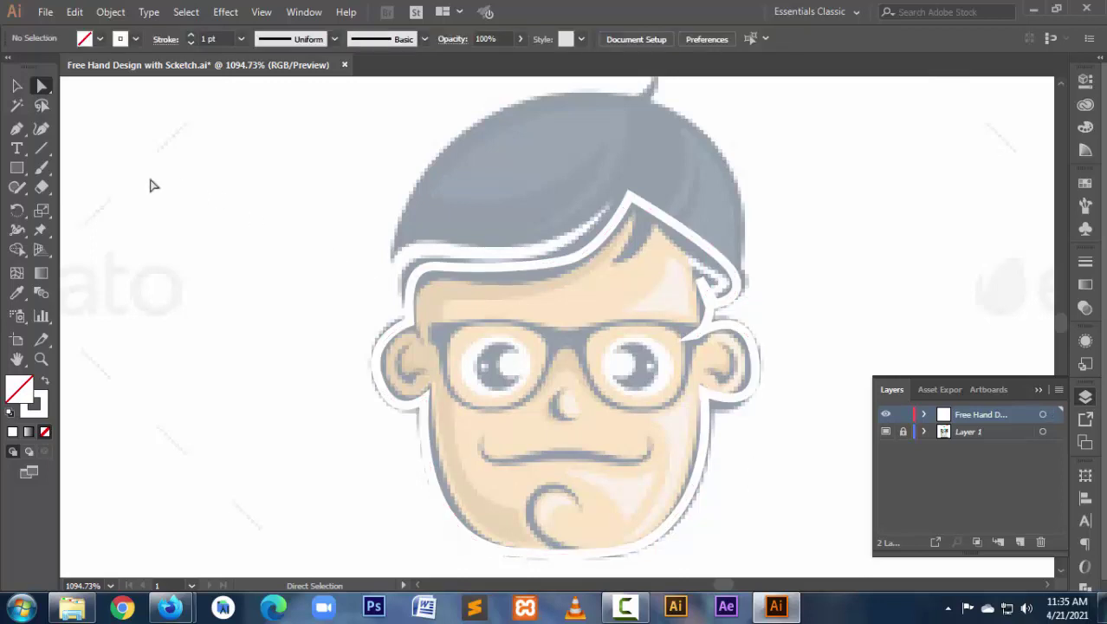
# Trace the left inner-ear curve as a separate curved pen path.
pyautogui.click(16, 128)
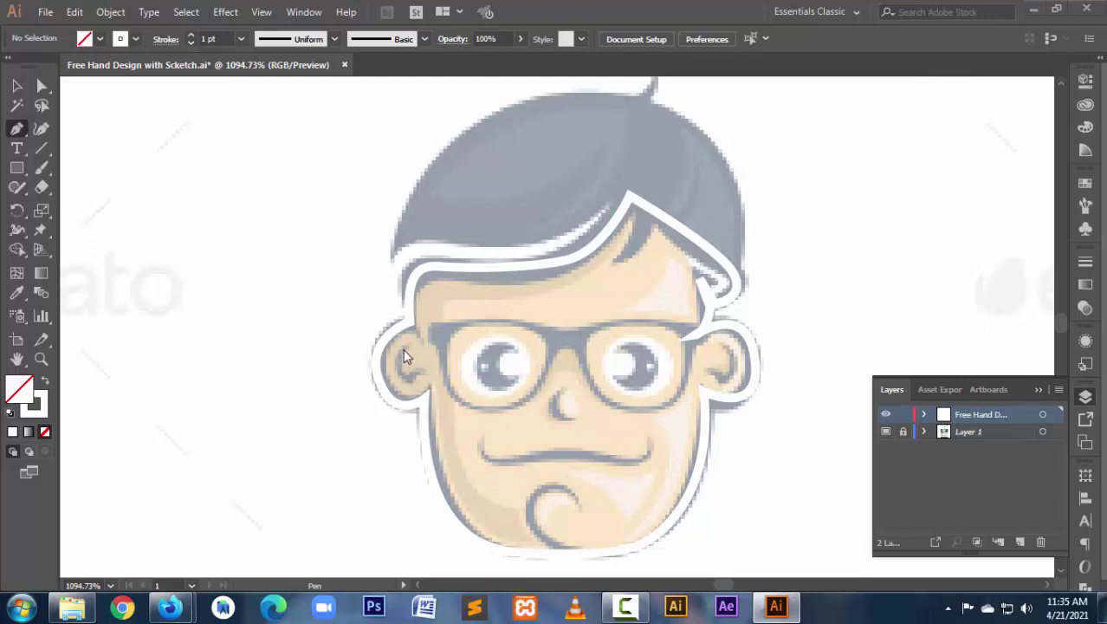
pyautogui.click(885, 415)
pyautogui.click(411, 343)
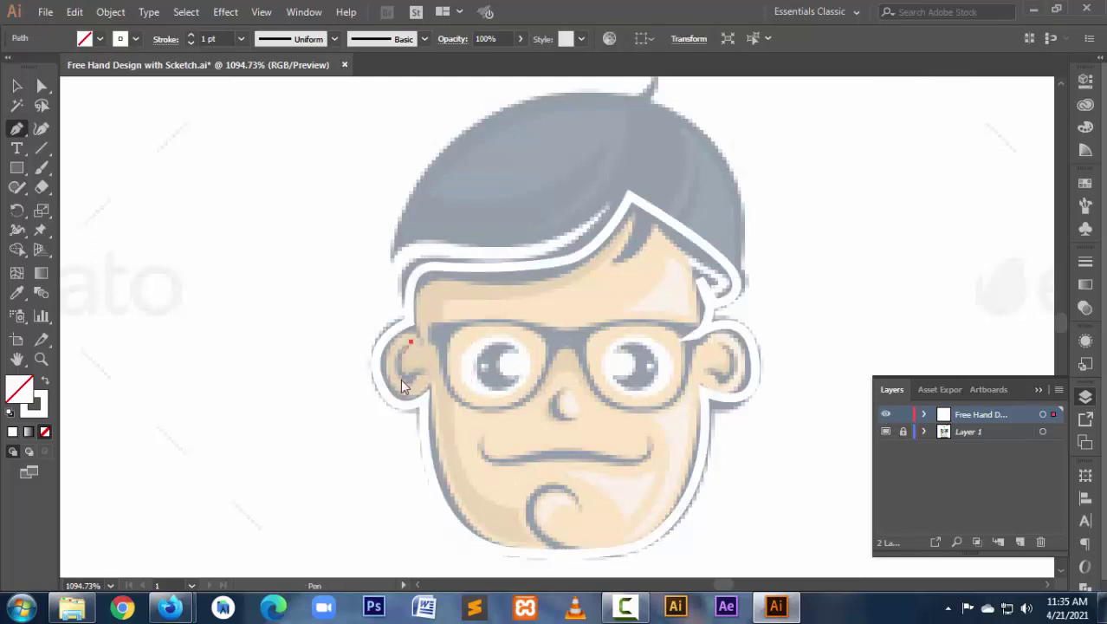
pyautogui.moveTo(401, 373); pyautogui.dragTo(405, 394)
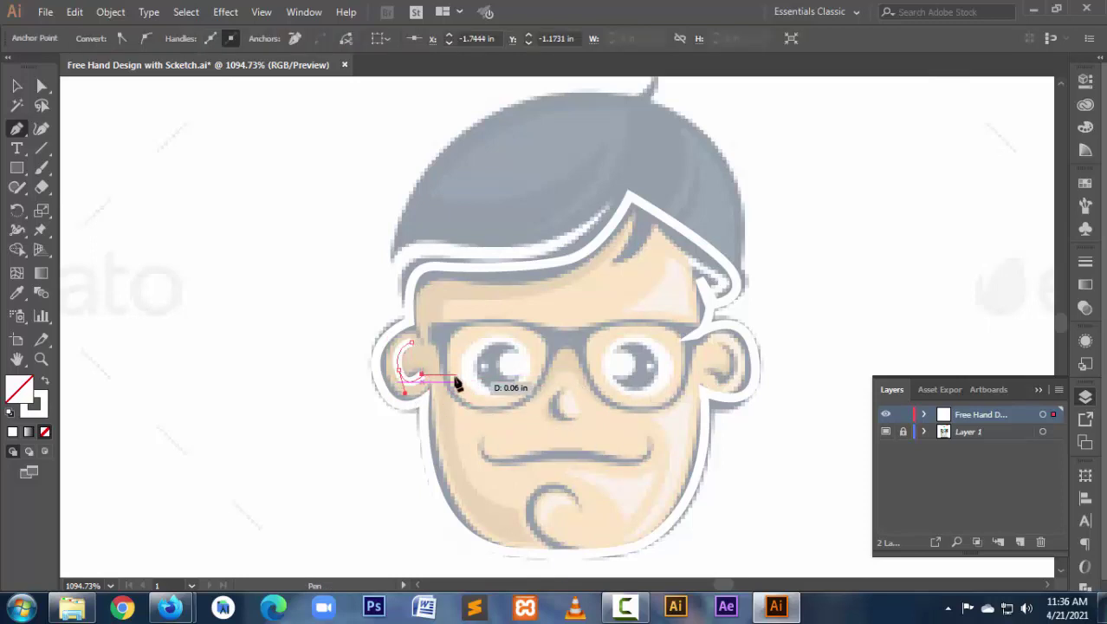
pyautogui.moveTo(420, 357); pyautogui.dragTo(421, 376)
pyautogui.click(421, 374)
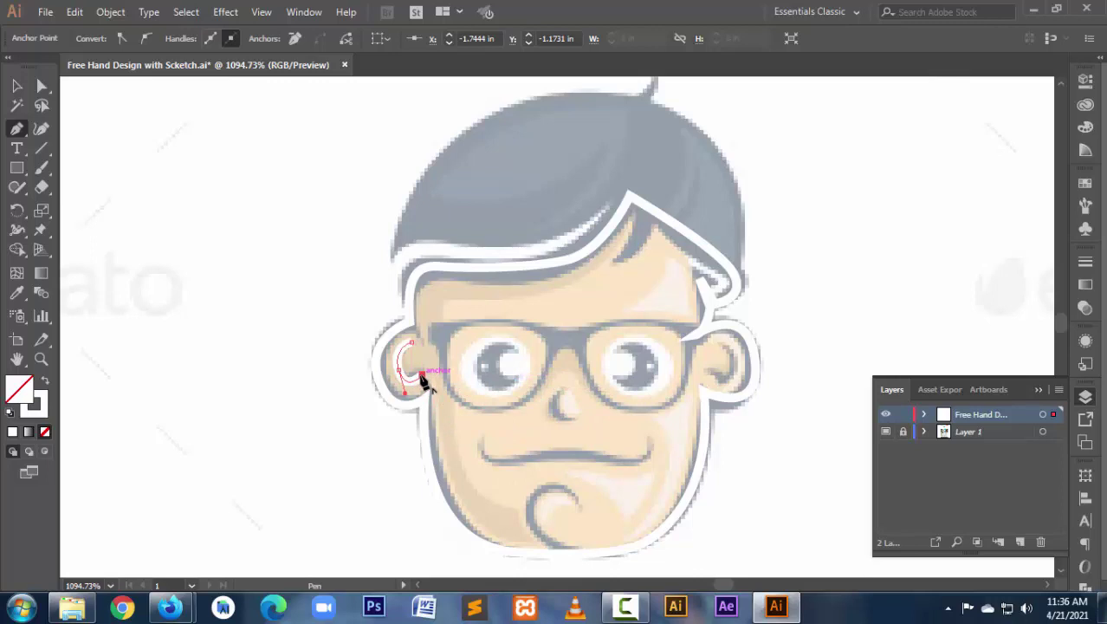
pyautogui.press('ctrl')
pyautogui.hotkey('ctrl', 'z')
pyautogui.press('ctrl')
pyautogui.keyDown('ctrl'); pyautogui.click(672, 384); pyautogui.keyUp('ctrl')
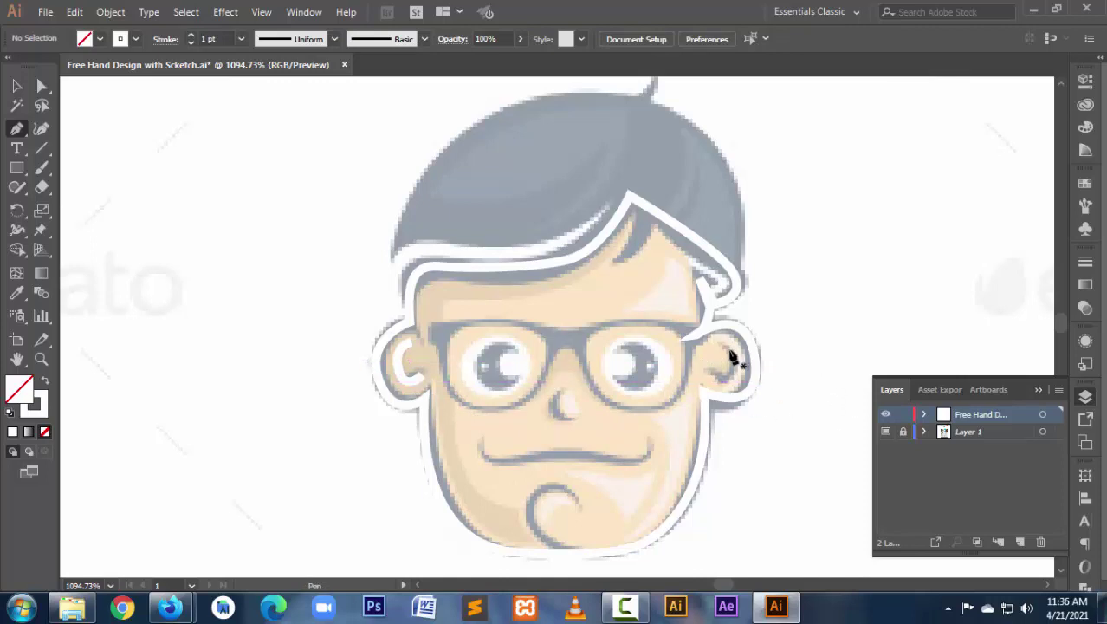
# Trace the right inner-ear curve as another curved pen path.
pyautogui.click(725, 346)
pyautogui.moveTo(732, 371); pyautogui.dragTo(716, 374)
pyautogui.click(696, 371)
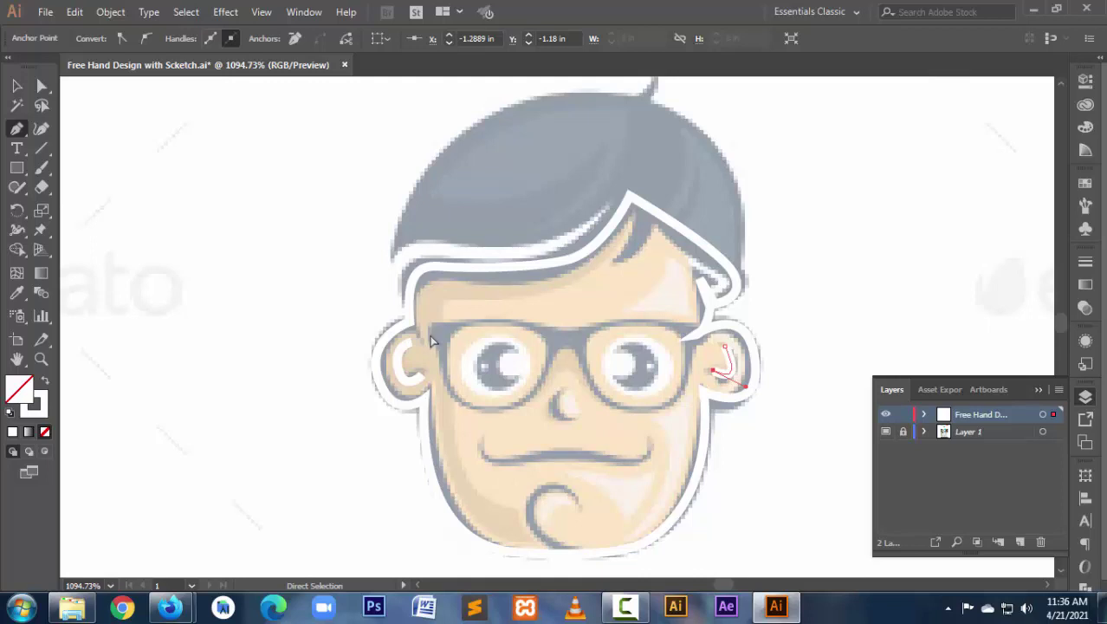
pyautogui.keyDown('ctrl'); pyautogui.click(432, 340); pyautogui.keyUp('ctrl')
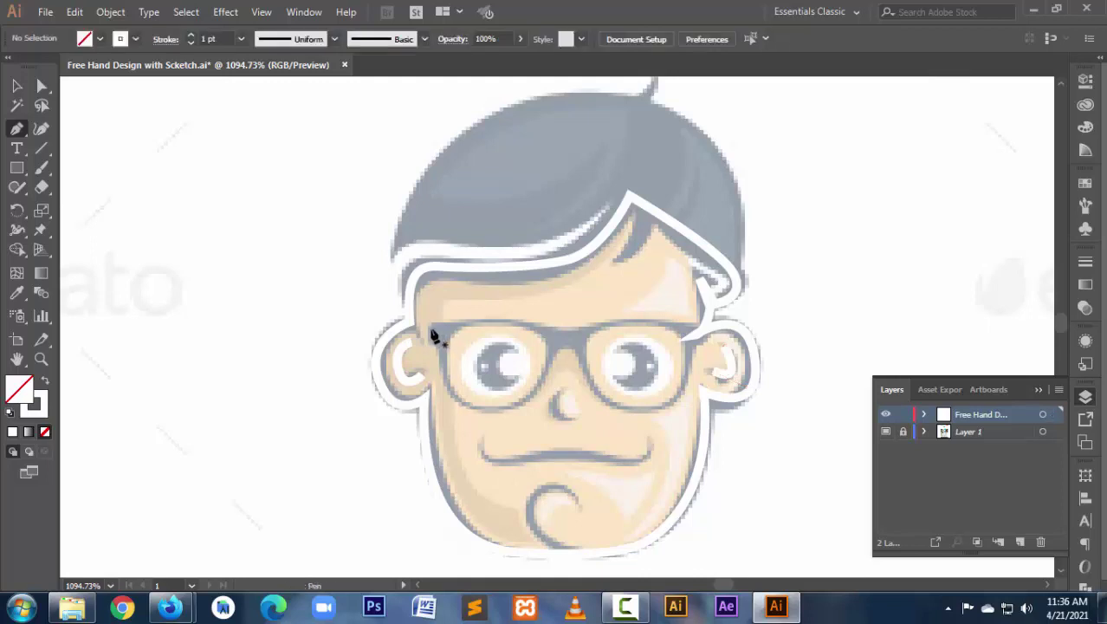
# Start the glasses outline at the left ear and trace it down under the left lens.
pyautogui.click(431, 331)
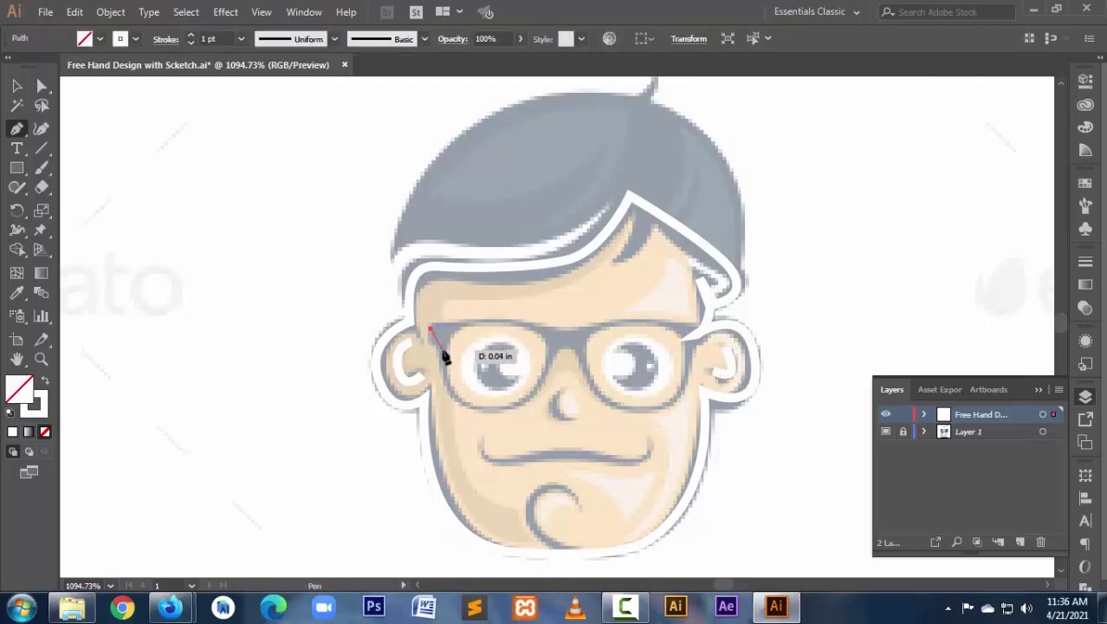
pyautogui.hotkey('ctrl', 'z')
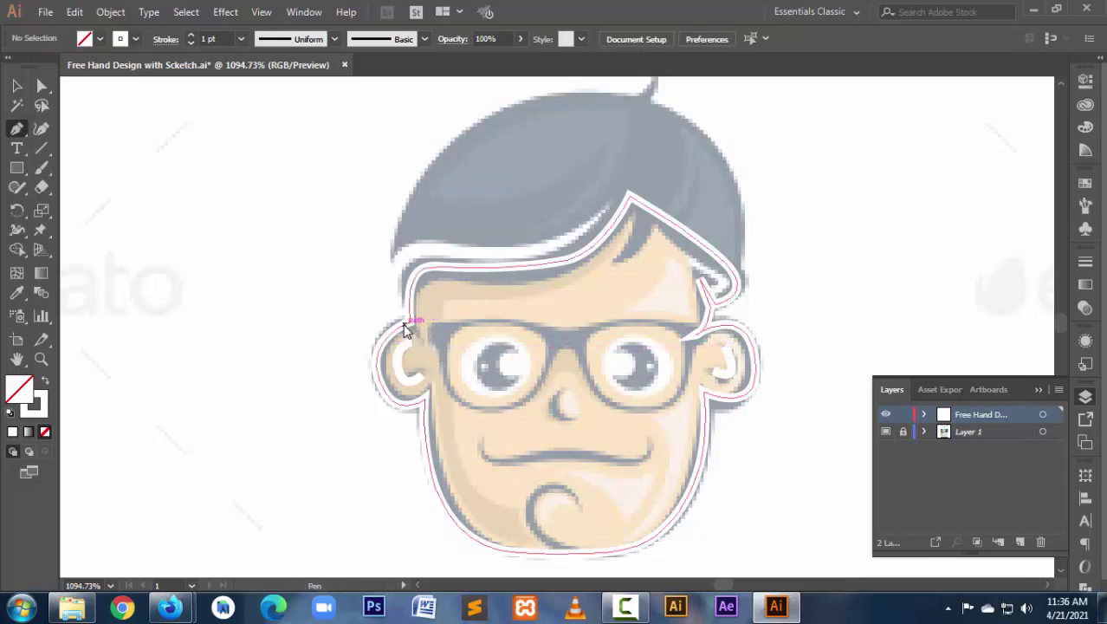
pyautogui.click(409, 328)
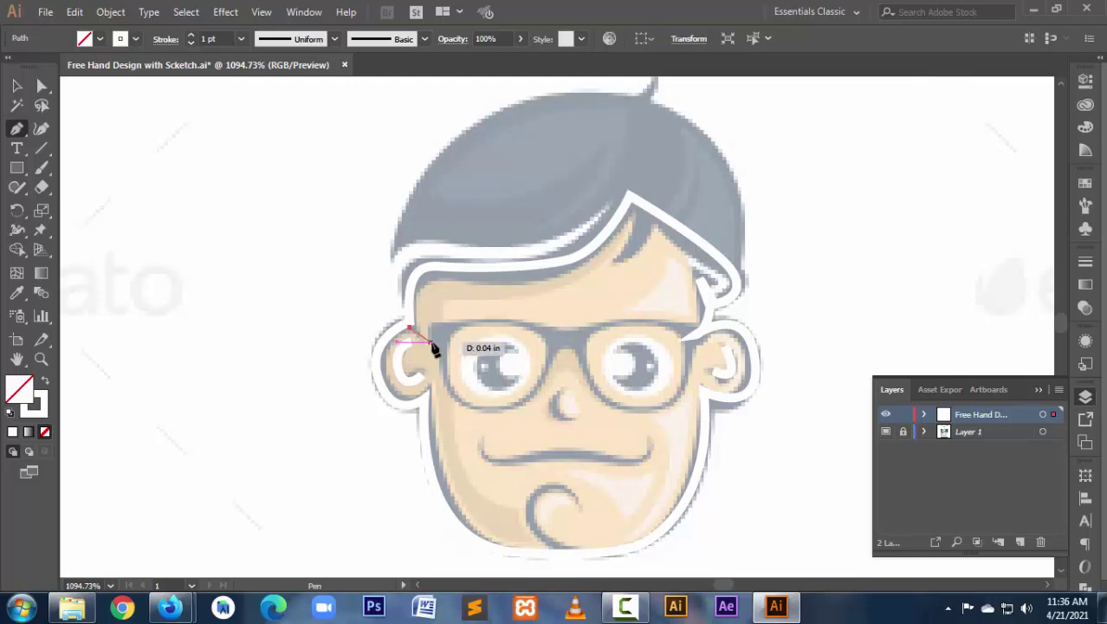
pyautogui.click(440, 342)
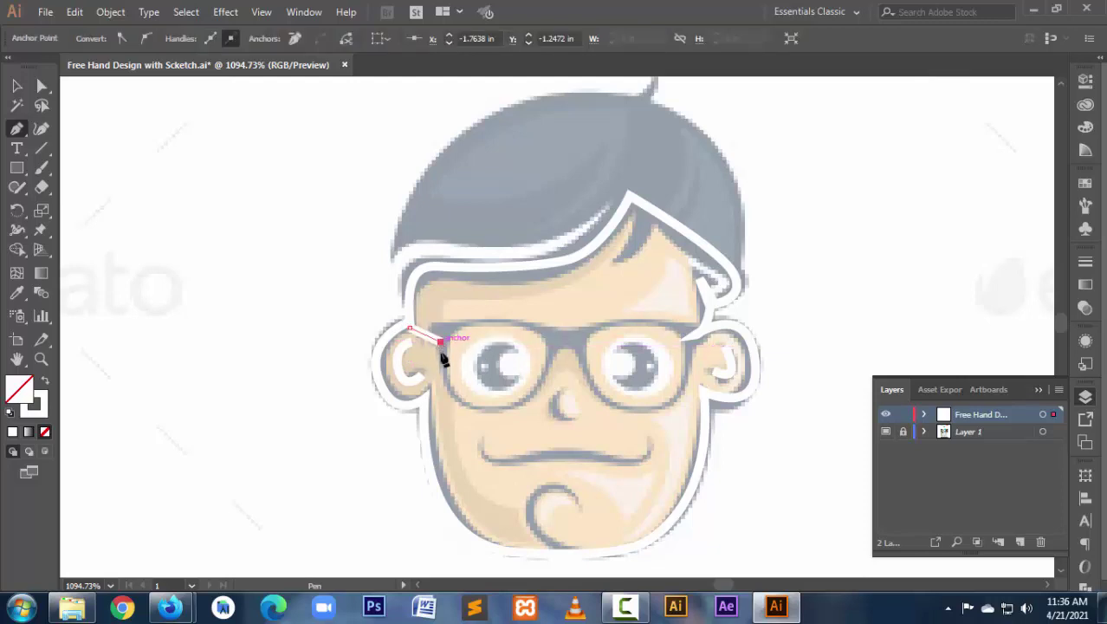
pyautogui.moveTo(448, 387); pyautogui.dragTo(469, 406)
pyautogui.moveTo(510, 408); pyautogui.dragTo(512, 413)
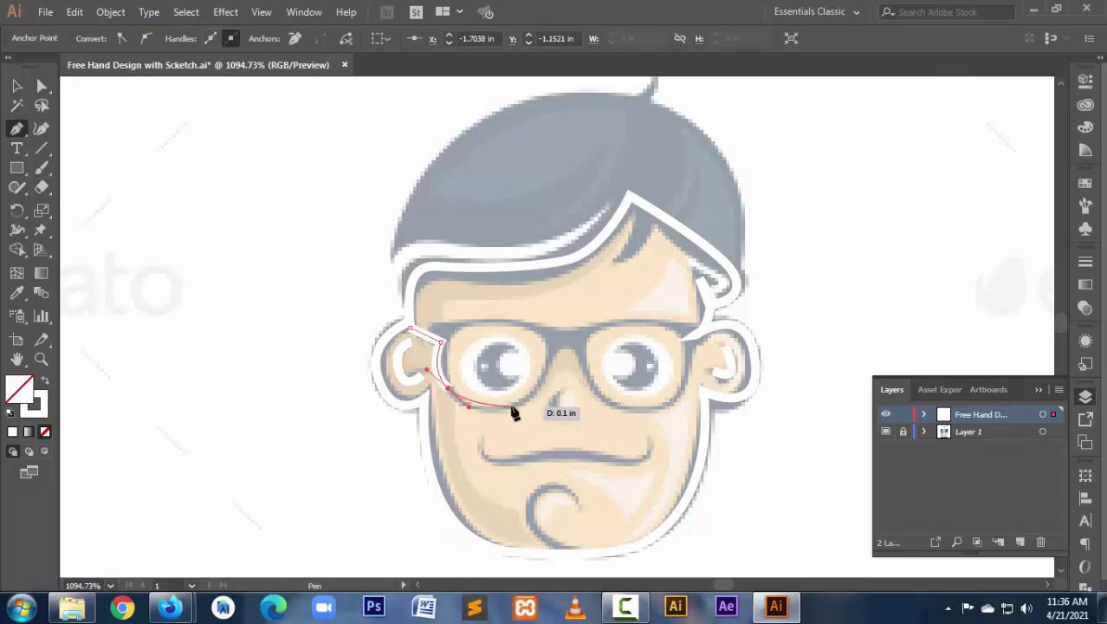
pyautogui.click(546, 402)
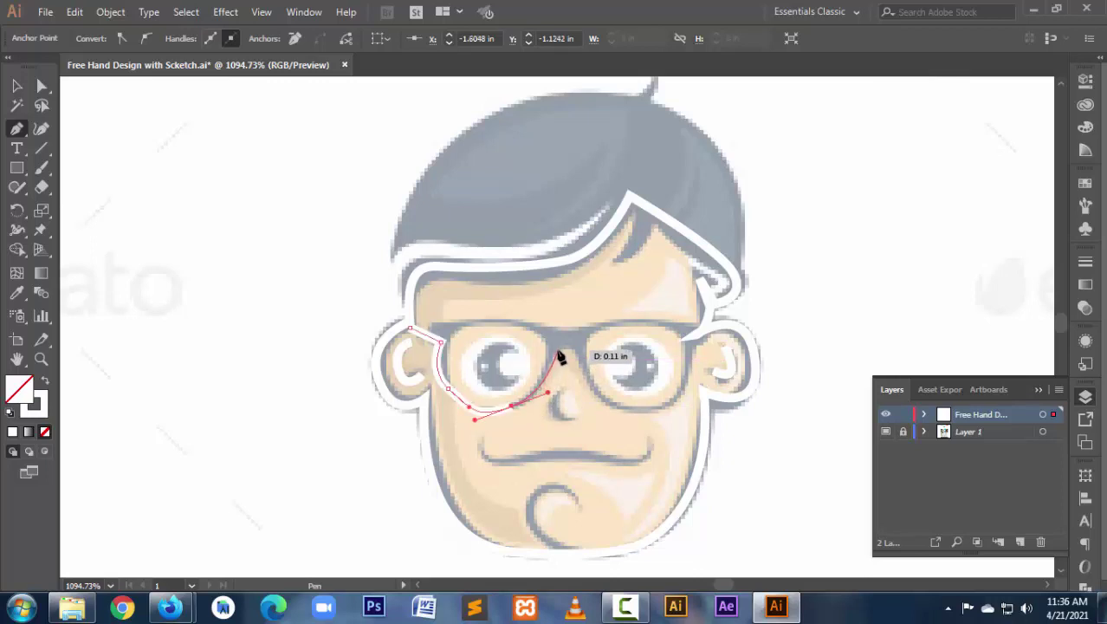
# Continue the frame outline over the bridge, around the right lens and along the top bar, then select it.
pyautogui.moveTo(560, 347); pyautogui.dragTo(573, 349)
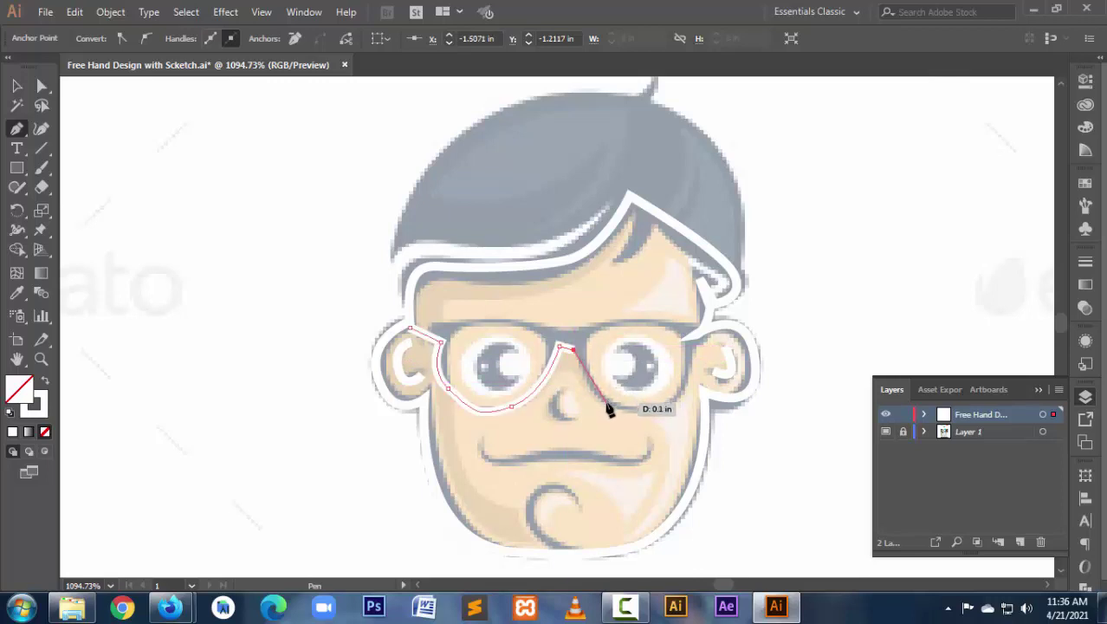
pyautogui.moveTo(588, 396)
pyautogui.mouseDown()
pyautogui.moveTo(678, 413)
pyautogui.moveTo(695, 354)
pyautogui.moveTo(712, 340)
pyautogui.moveTo(684, 330)
pyautogui.mouseUp()
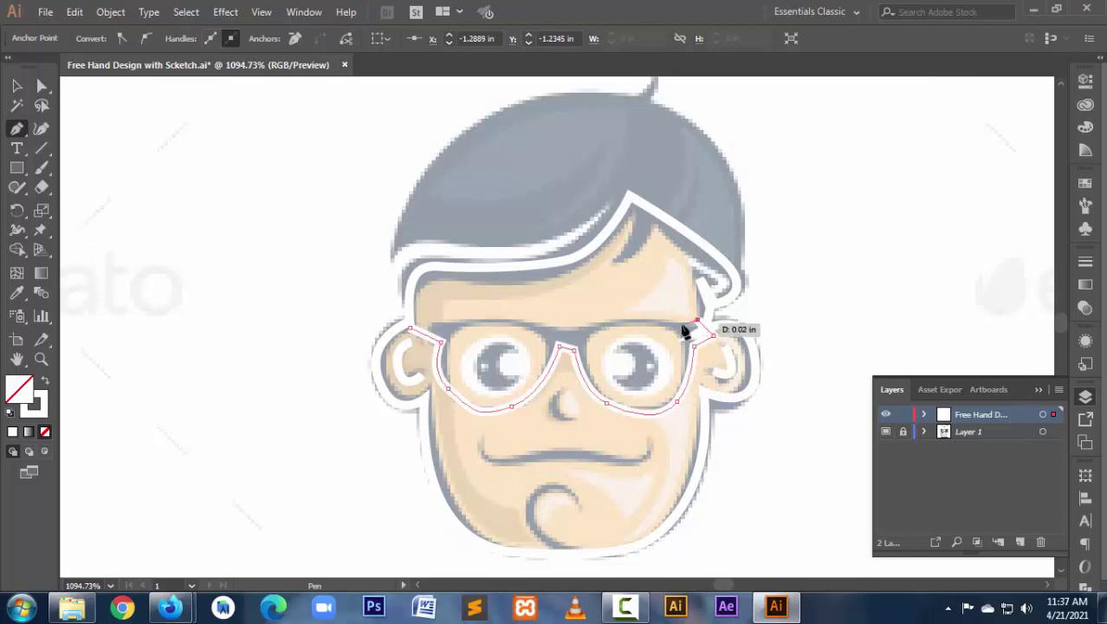
pyautogui.moveTo(684, 331)
pyautogui.mouseDown()
pyautogui.moveTo(434, 324)
pyautogui.moveTo(433, 335)
pyautogui.moveTo(414, 325)
pyautogui.mouseUp()
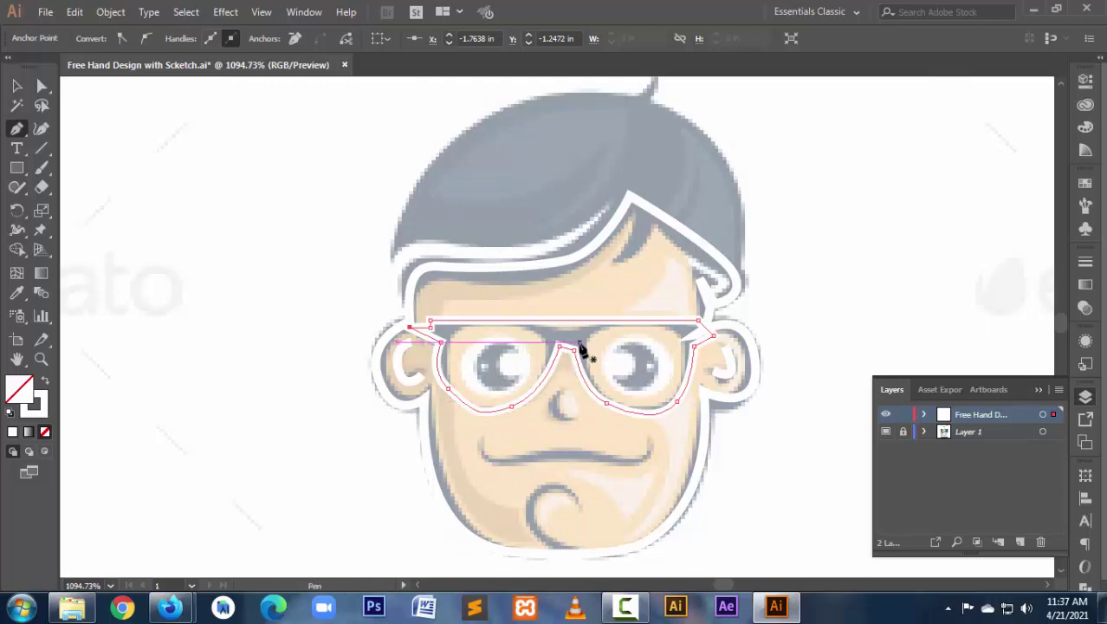
pyautogui.click(451, 336)
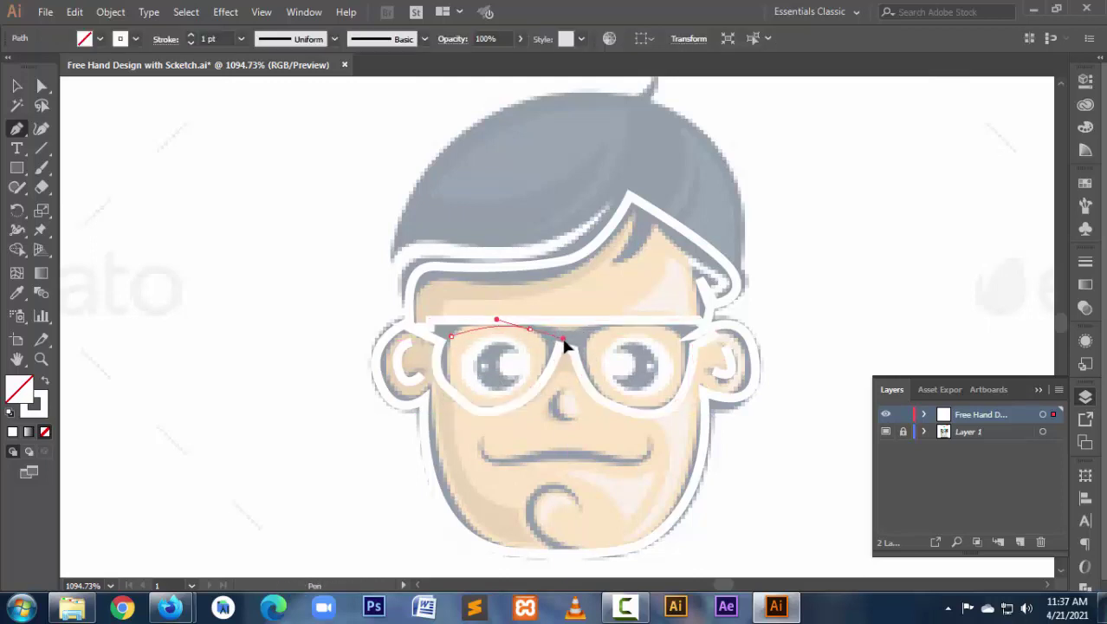
pyautogui.moveTo(531, 330)
pyautogui.mouseDown()
pyautogui.moveTo(537, 377)
pyautogui.moveTo(458, 394)
pyautogui.moveTo(468, 411)
pyautogui.moveTo(458, 349)
pyautogui.mouseUp()
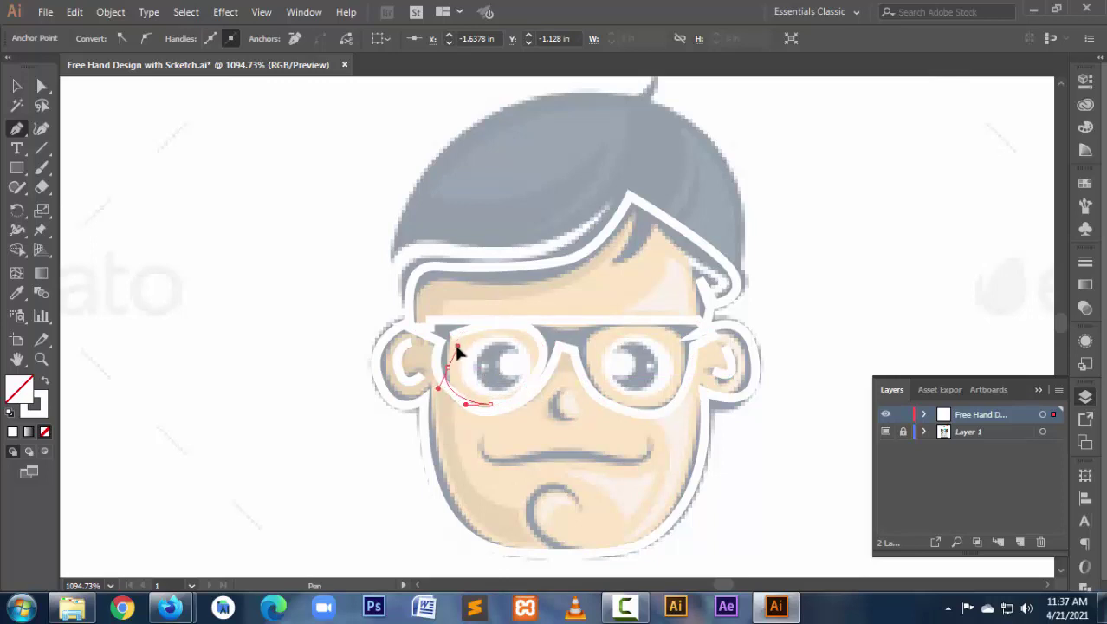
pyautogui.keyDown('ctrl'); pyautogui.click(501, 363); pyautogui.keyUp('ctrl')
pyautogui.keyDown('ctrl'); pyautogui.click(497, 362); pyautogui.keyUp('ctrl')
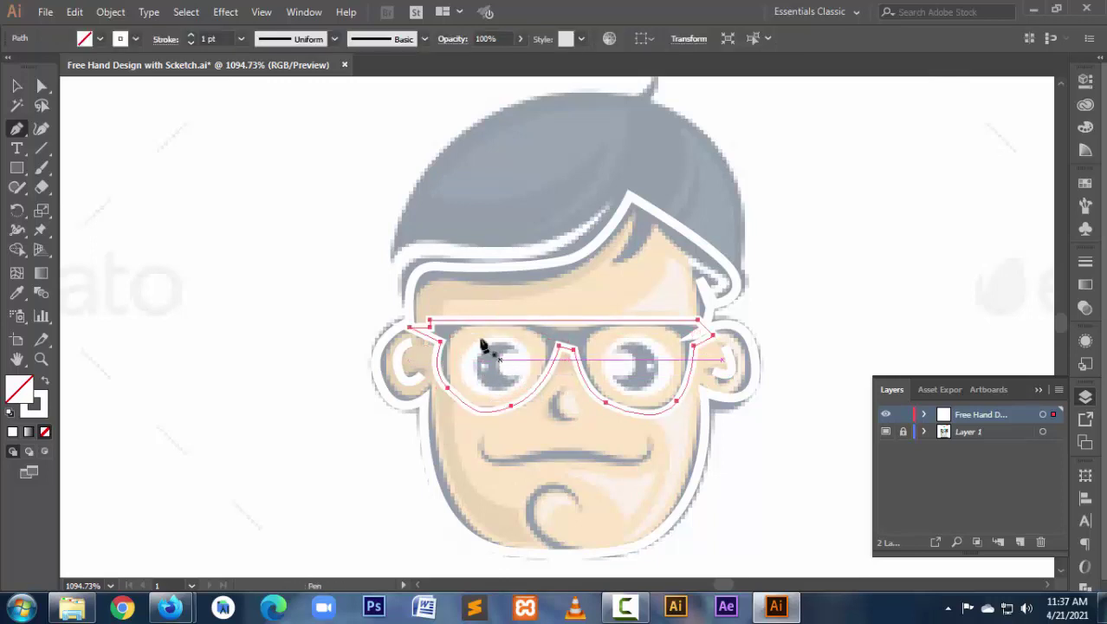
# Draw an oval over the left lens and resize and nudge it to fit the lens opening.
pyautogui.click(17, 167)
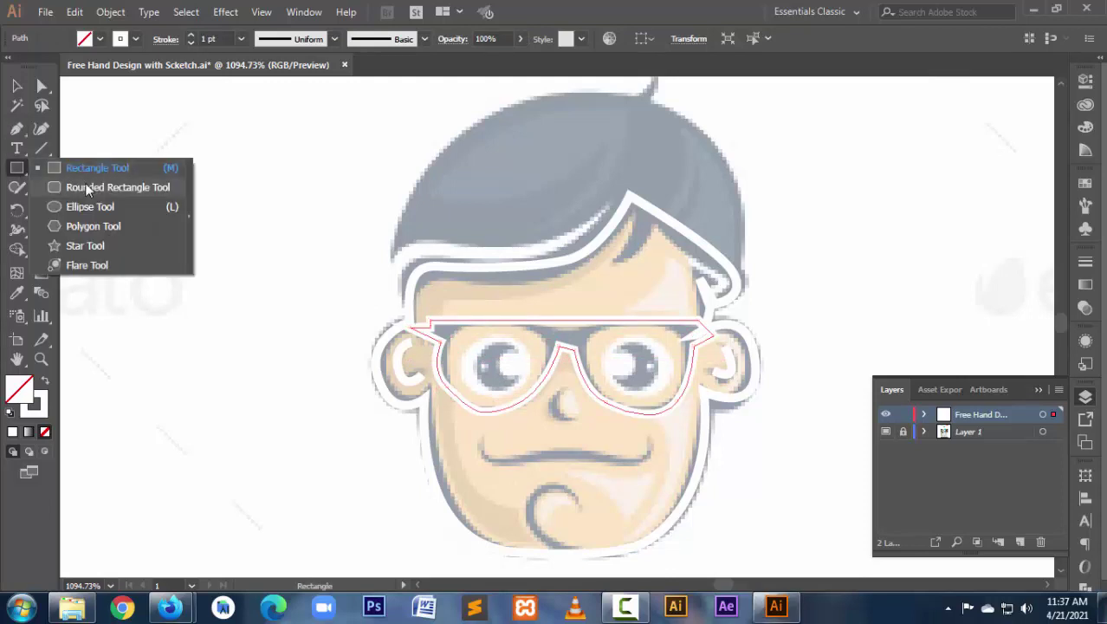
pyautogui.click(91, 206)
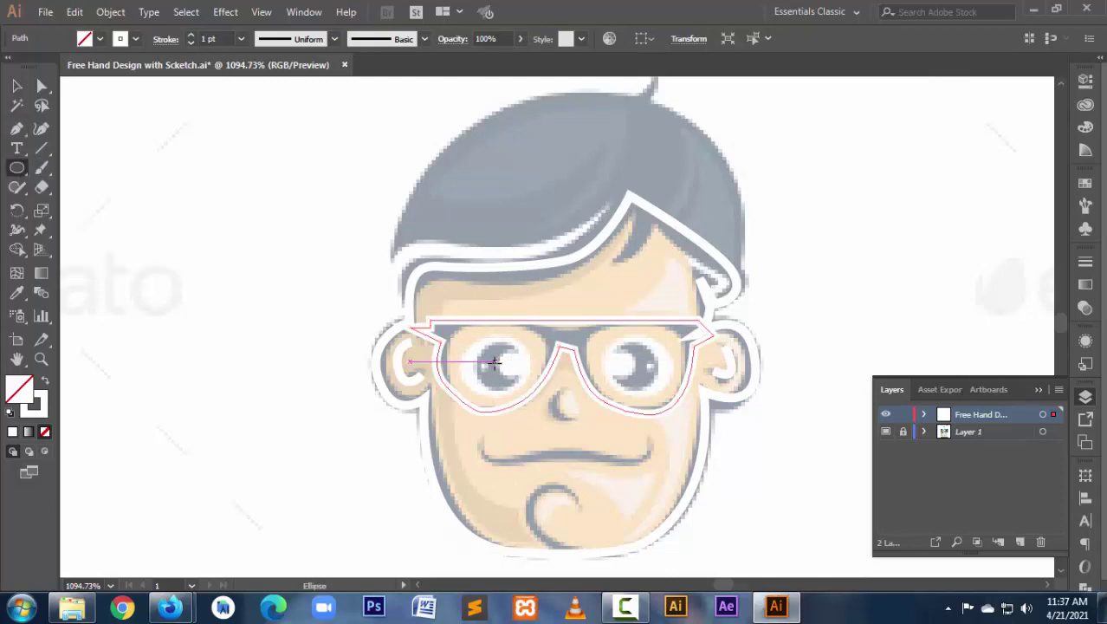
pyautogui.moveTo(493, 362); pyautogui.dragTo(538, 389)
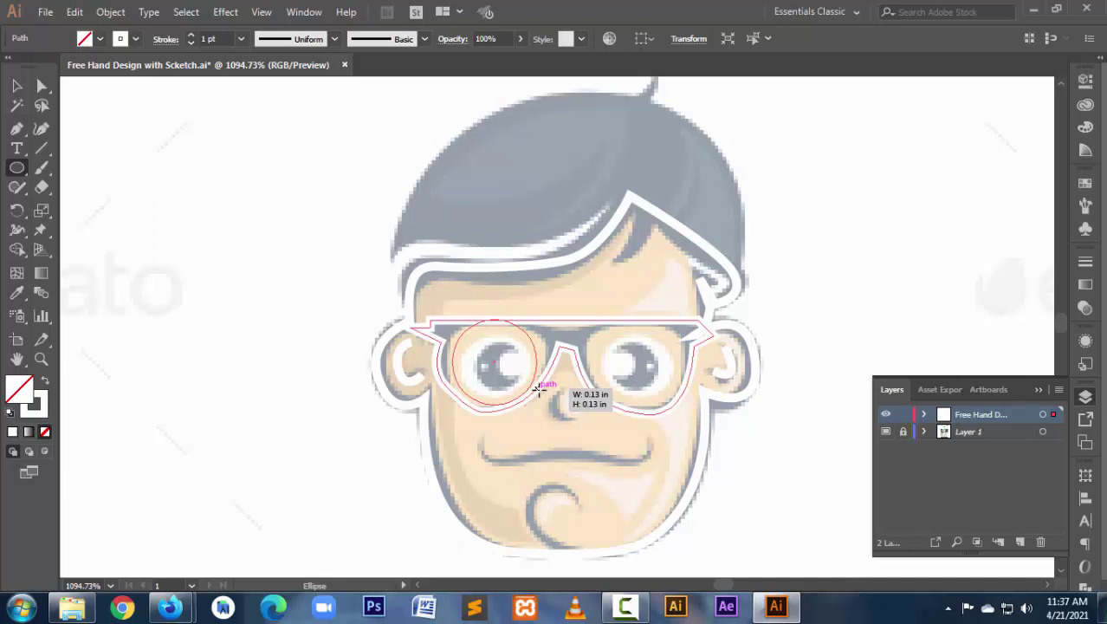
pyautogui.moveTo(538, 389); pyautogui.dragTo(537, 390)
pyautogui.click(17, 87)
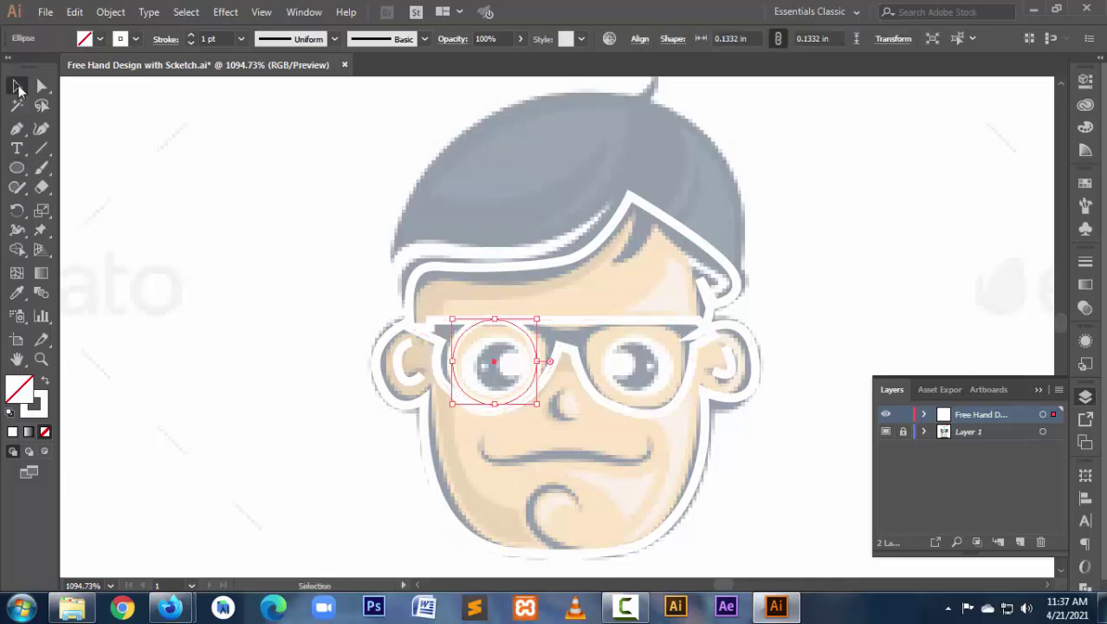
pyautogui.moveTo(493, 318); pyautogui.dragTo(494, 329)
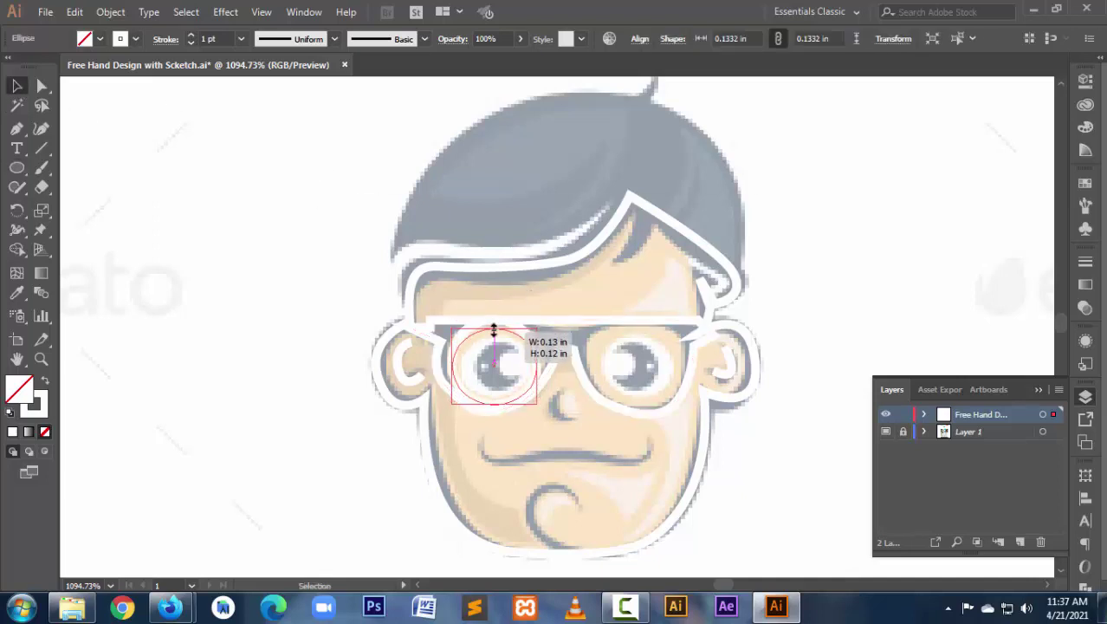
pyautogui.moveTo(537, 366); pyautogui.dragTo(550, 358)
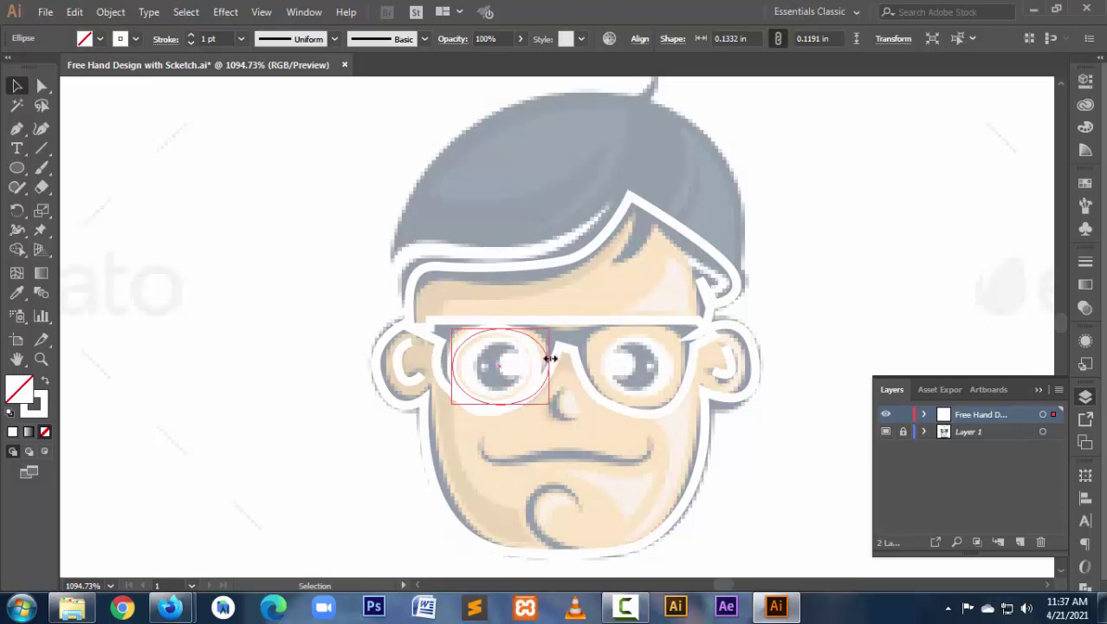
pyautogui.moveTo(451, 366); pyautogui.dragTo(444, 365)
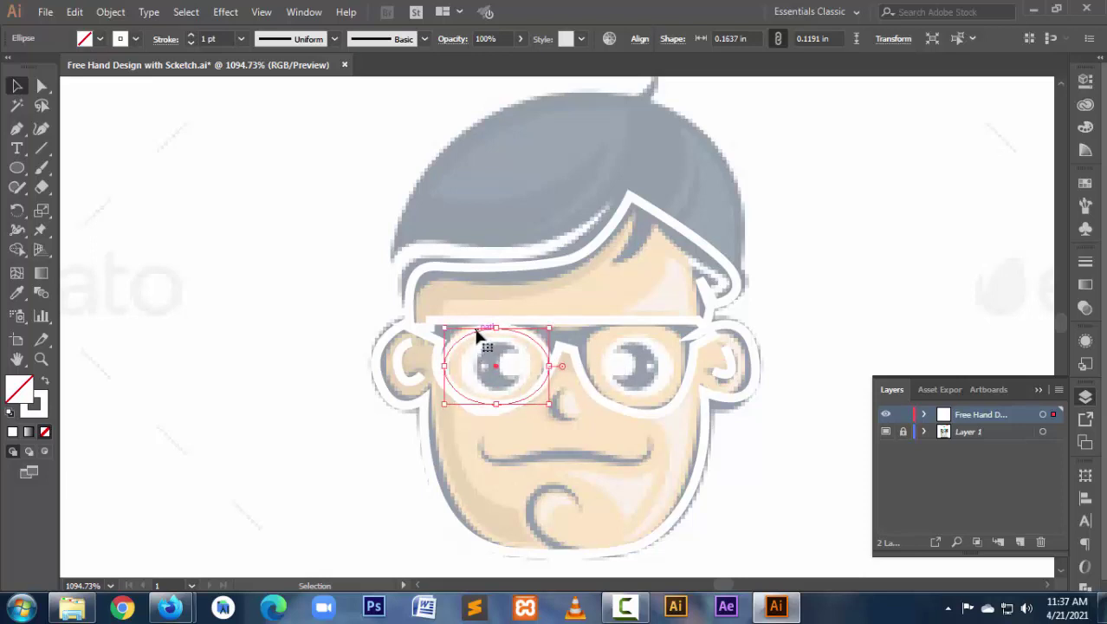
pyautogui.press('Up')
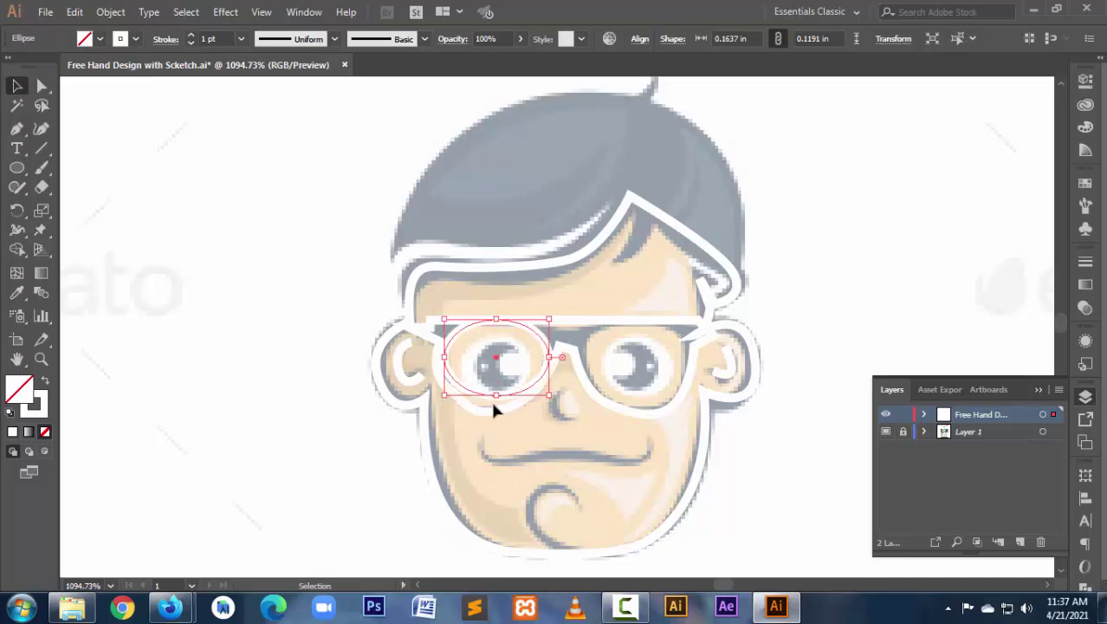
pyautogui.moveTo(498, 397); pyautogui.dragTo(498, 404)
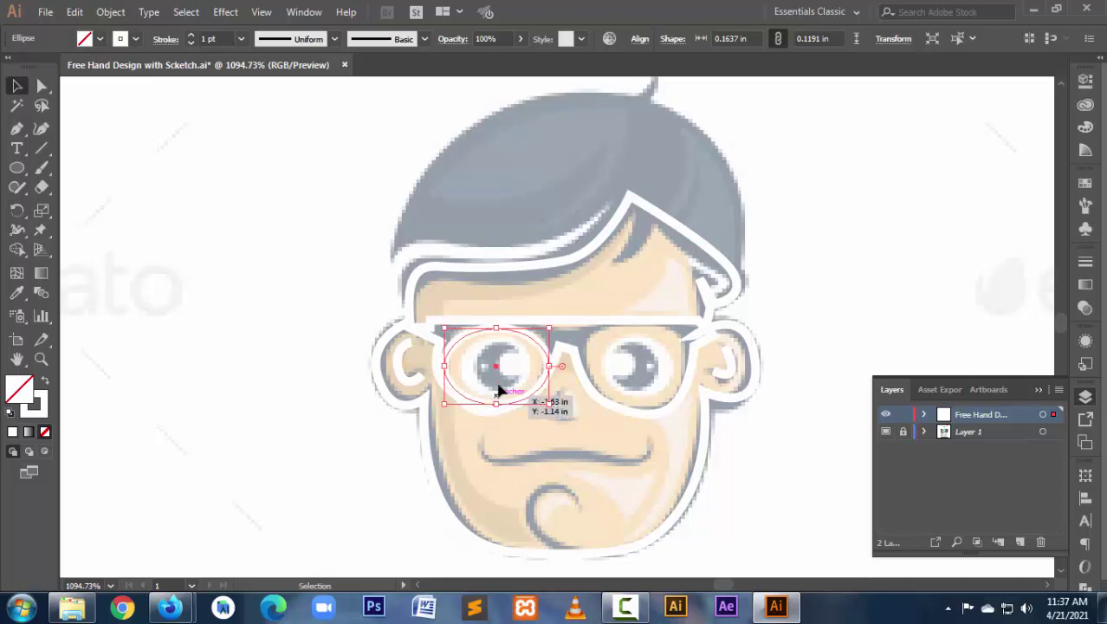
pyautogui.moveTo(498, 328); pyautogui.dragTo(496, 328)
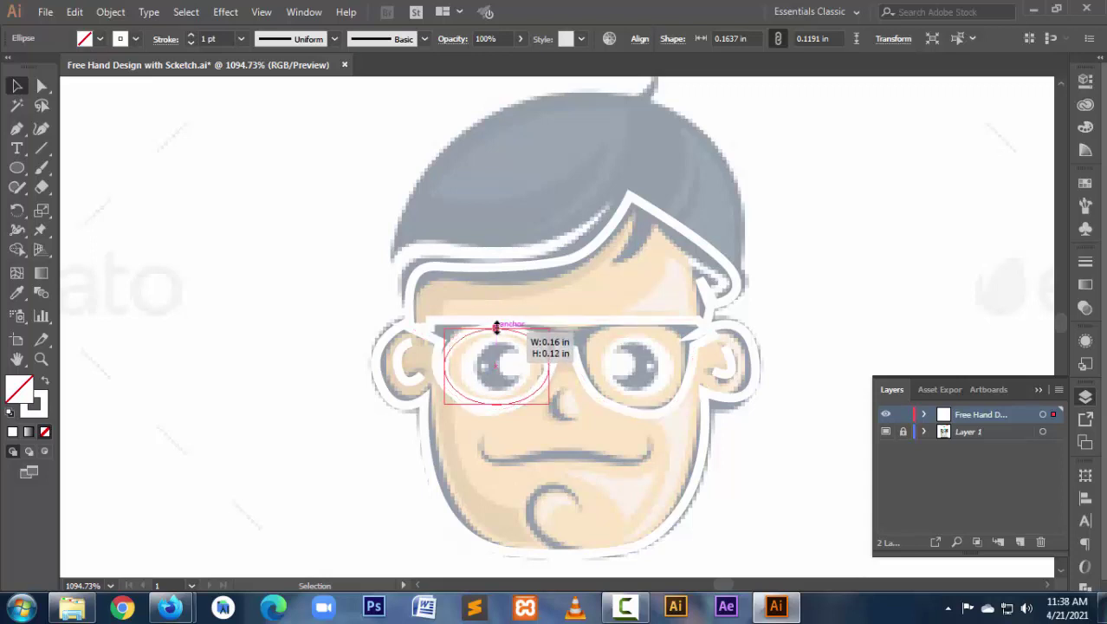
pyautogui.moveTo(495, 327); pyautogui.dragTo(496, 328)
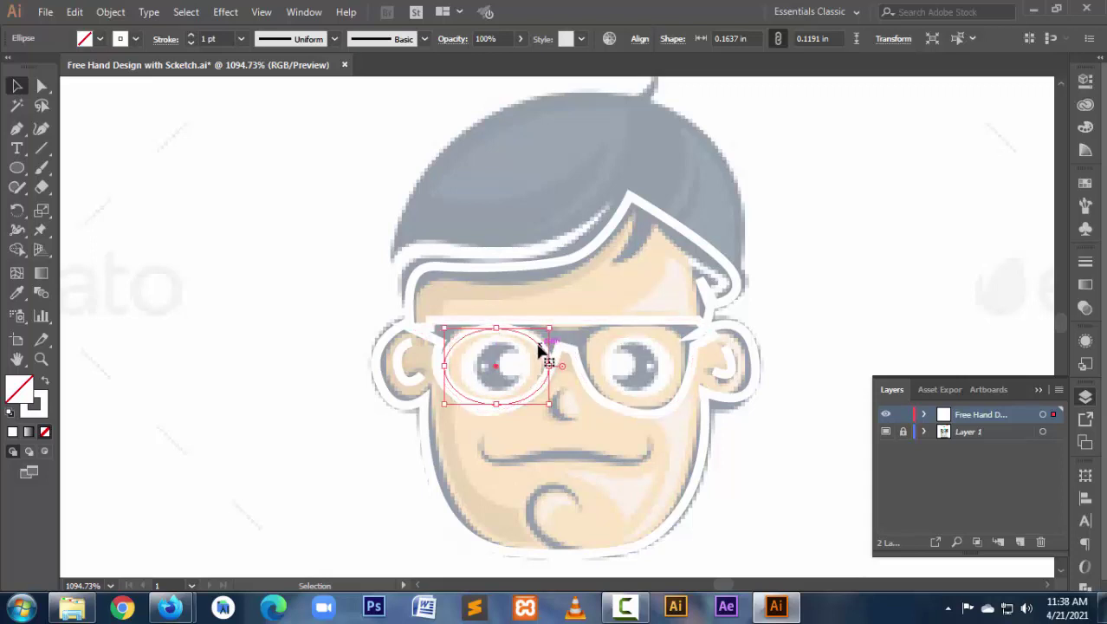
# Copy the lens oval onto the right lens and make it slightly taller.
pyautogui.moveTo(540, 344); pyautogui.dragTo(680, 346)
pyautogui.moveTo(639, 398); pyautogui.dragTo(632, 403)
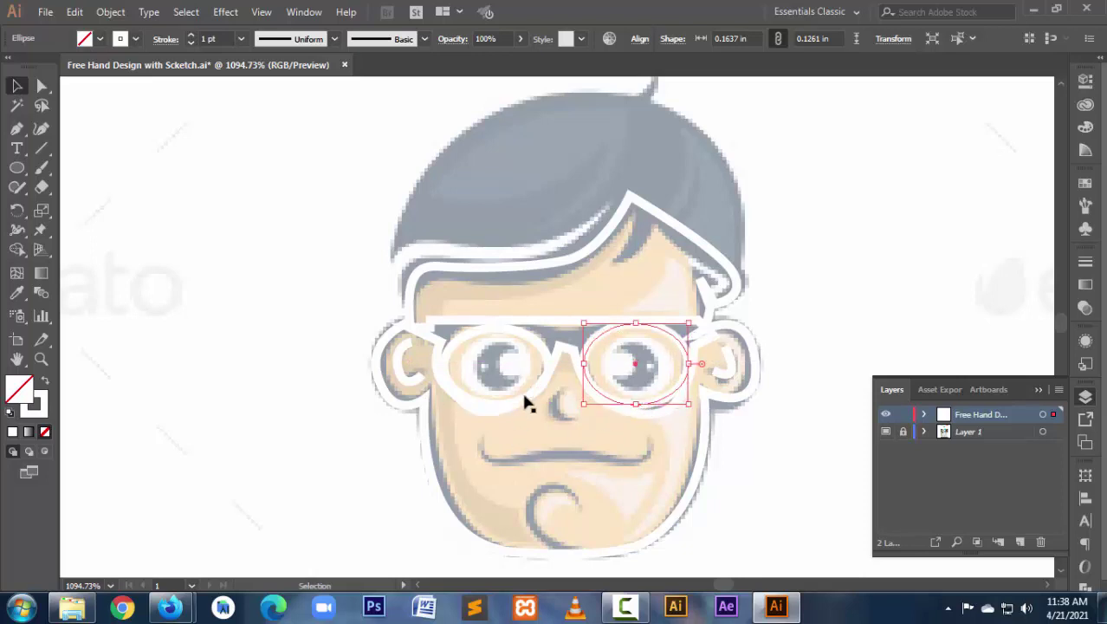
pyautogui.click(489, 371)
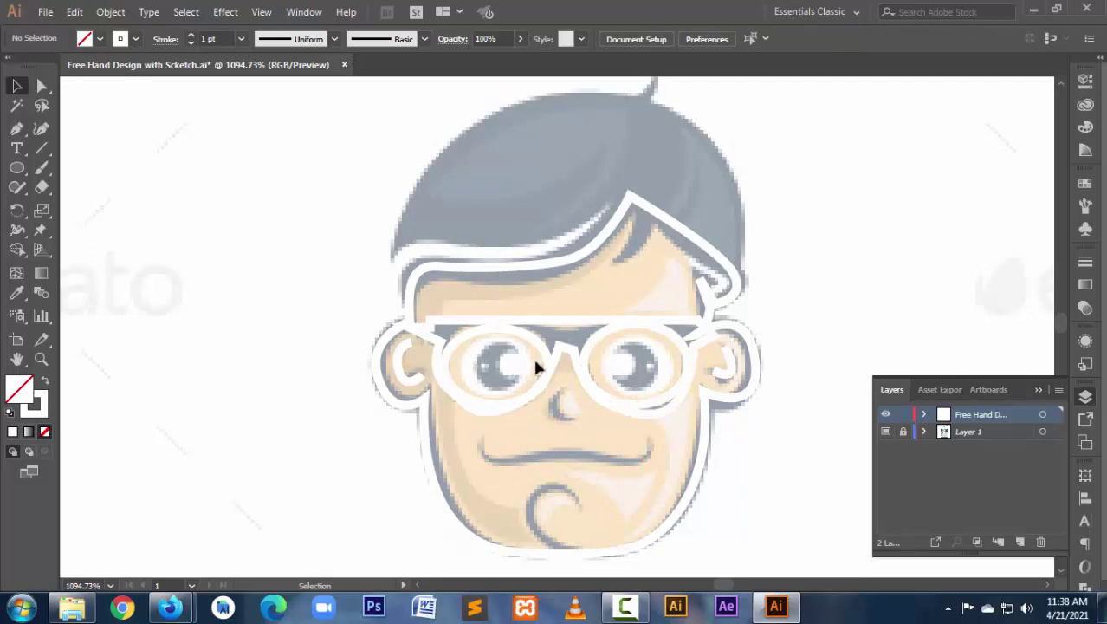
# Draw a smaller ellipse over the left lens and copy it onto the right lens.
pyautogui.click(16, 167)
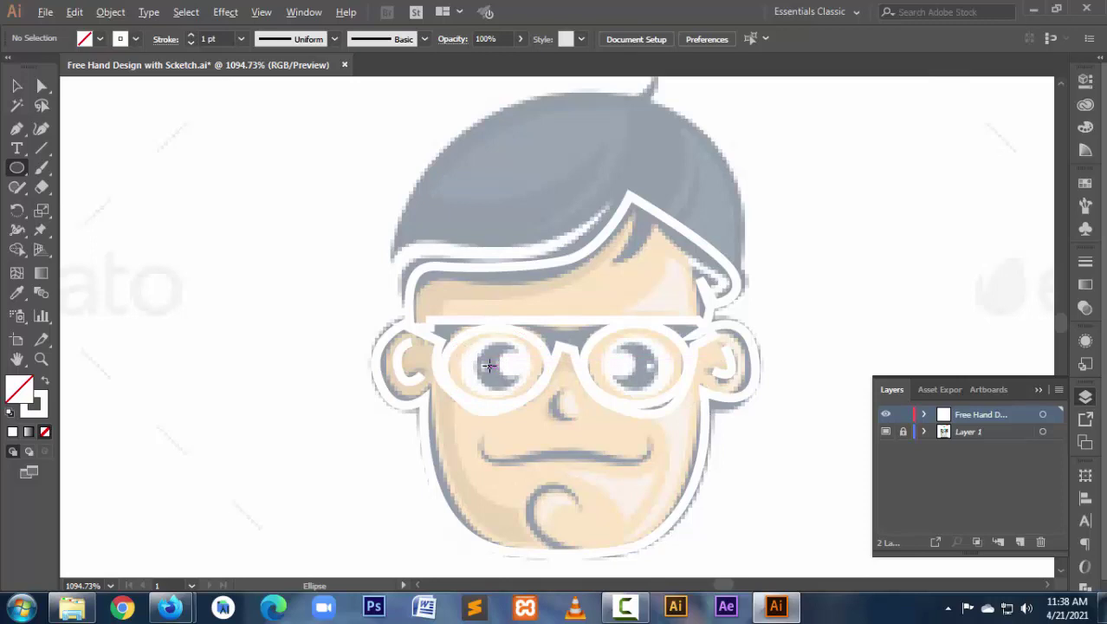
pyautogui.moveTo(489, 365); pyautogui.dragTo(530, 388)
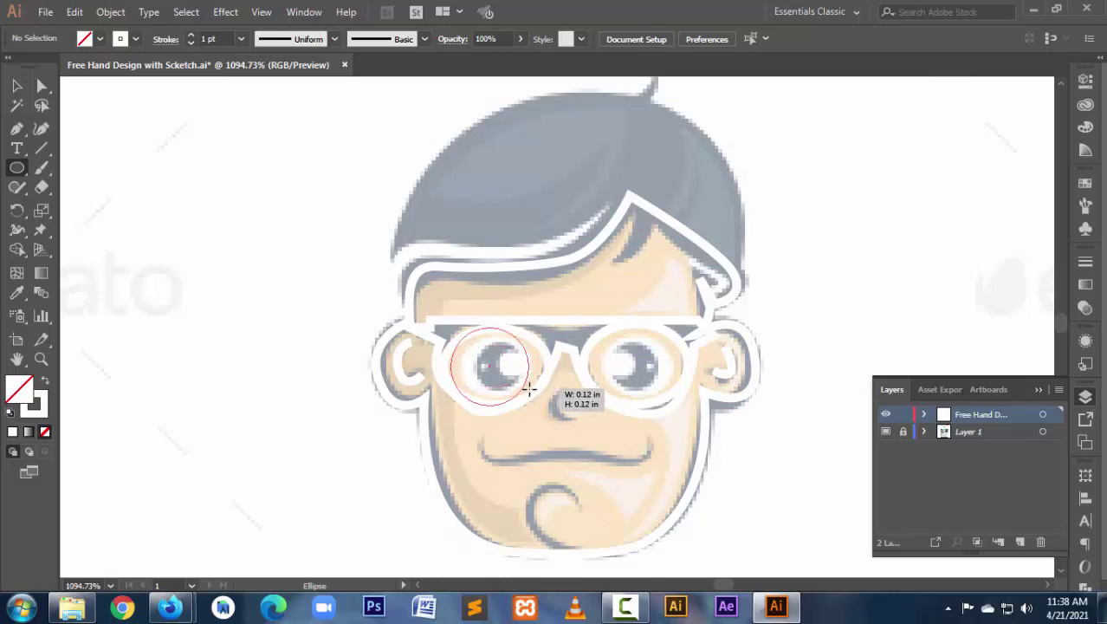
pyautogui.moveTo(529, 387); pyautogui.dragTo(535, 366)
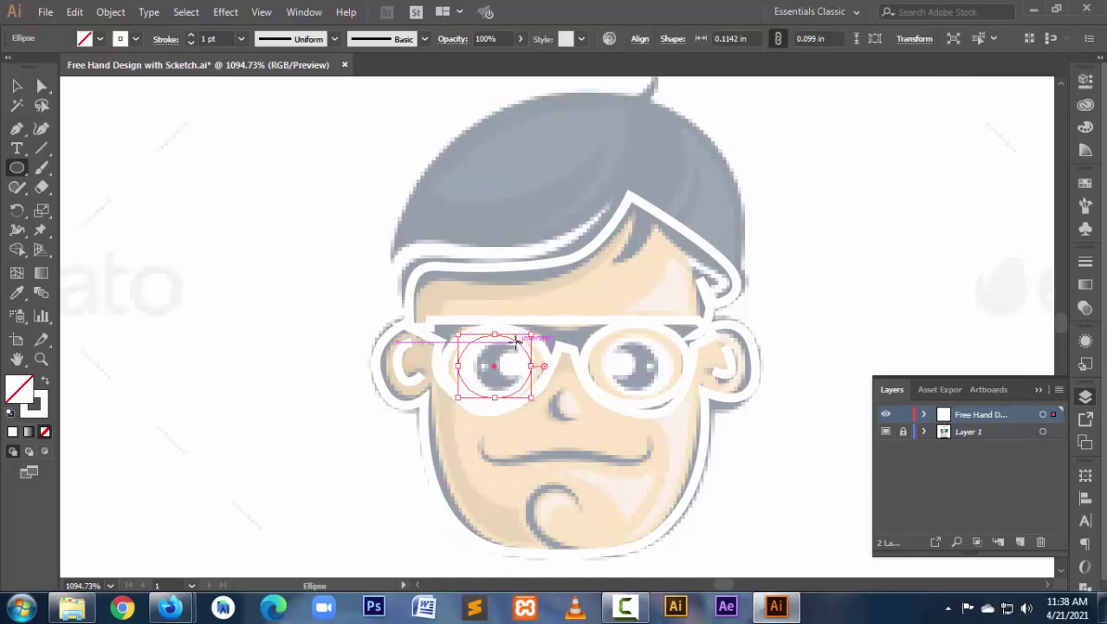
pyautogui.press('ctrl')
pyautogui.moveTo(516, 340); pyautogui.dragTo(664, 348)
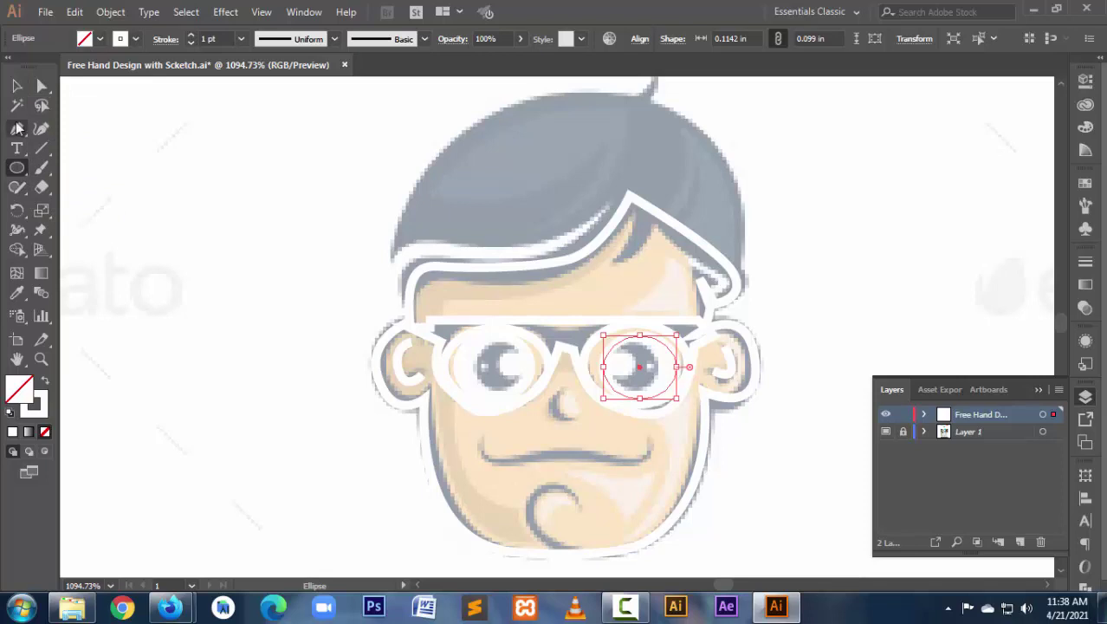
# Raise the glasses frame's bridge anchor slightly, then bring up the General preferences.
pyautogui.click(17, 88)
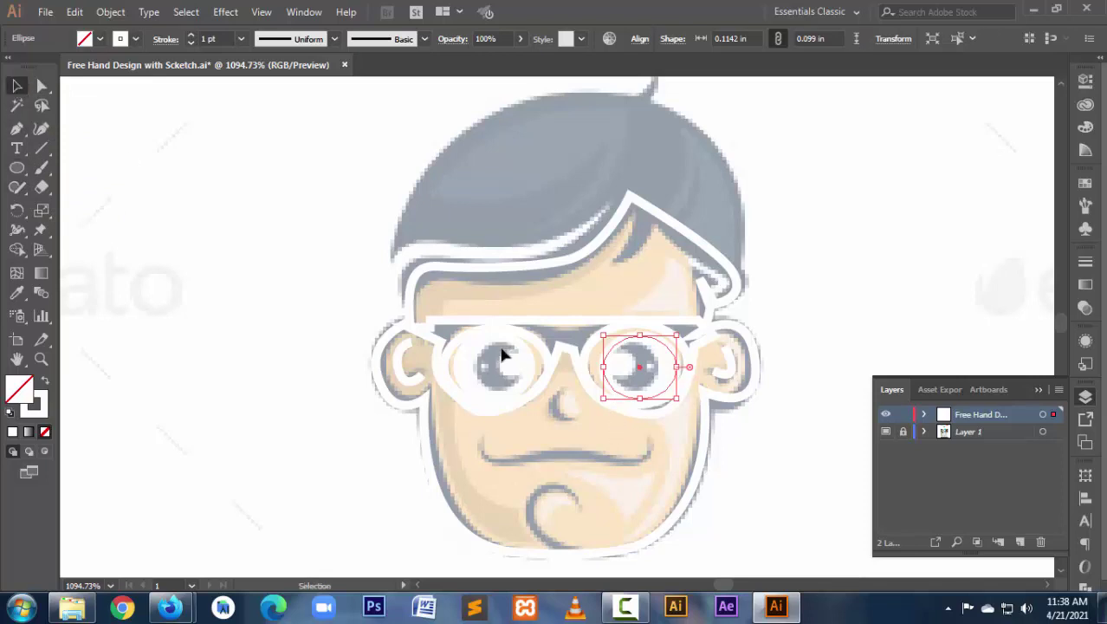
pyautogui.click(587, 323)
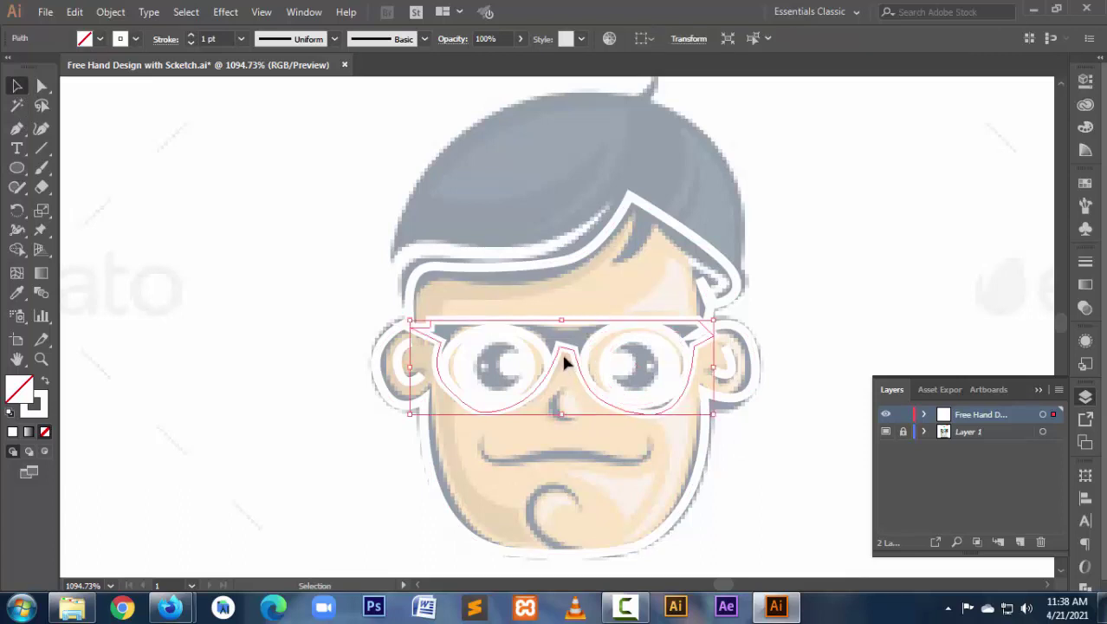
pyautogui.click(41, 86)
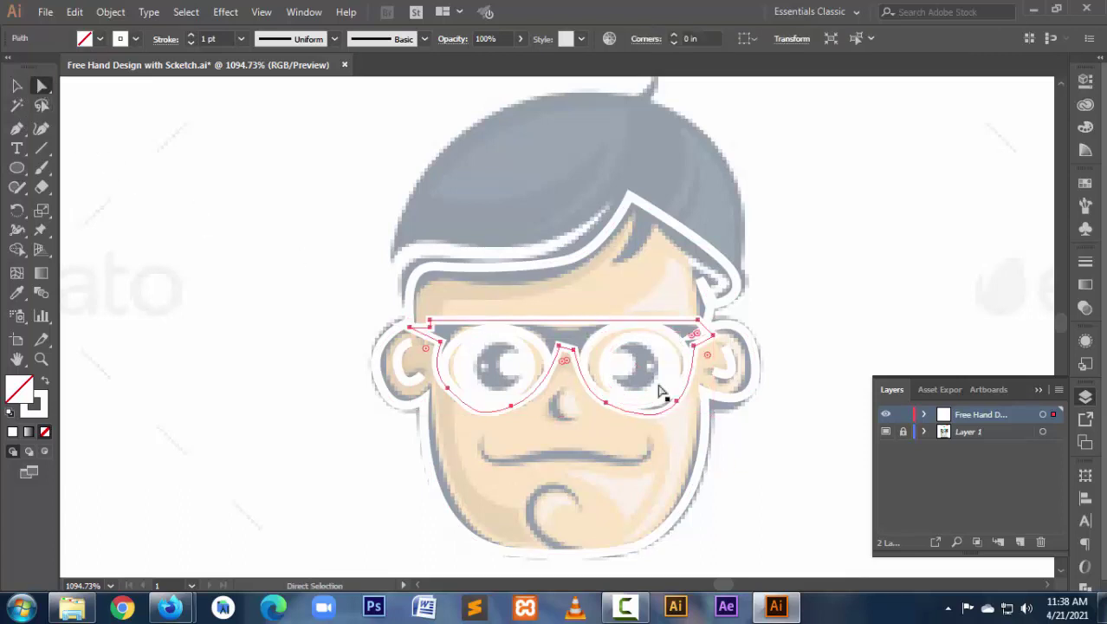
pyautogui.click(572, 349)
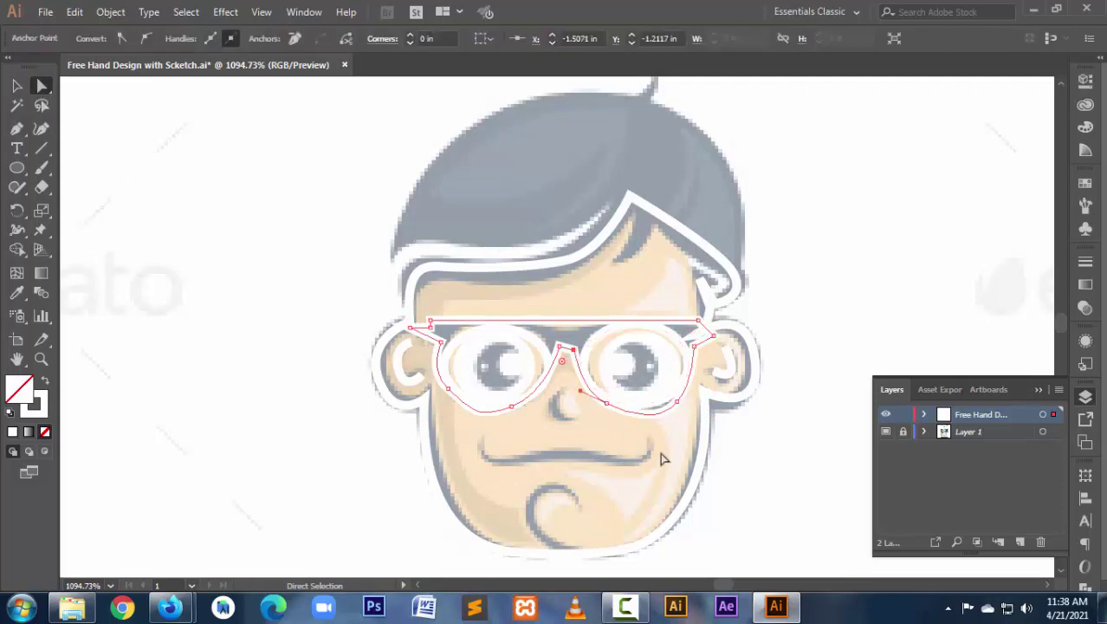
pyautogui.moveTo(573, 350); pyautogui.dragTo(577, 345)
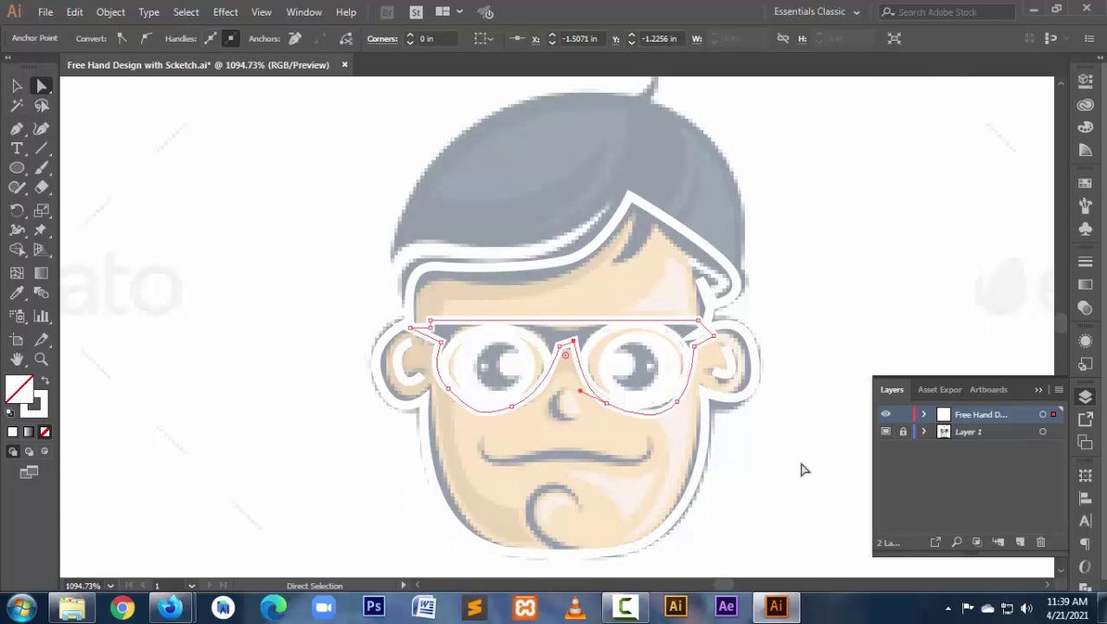
pyautogui.press('v')
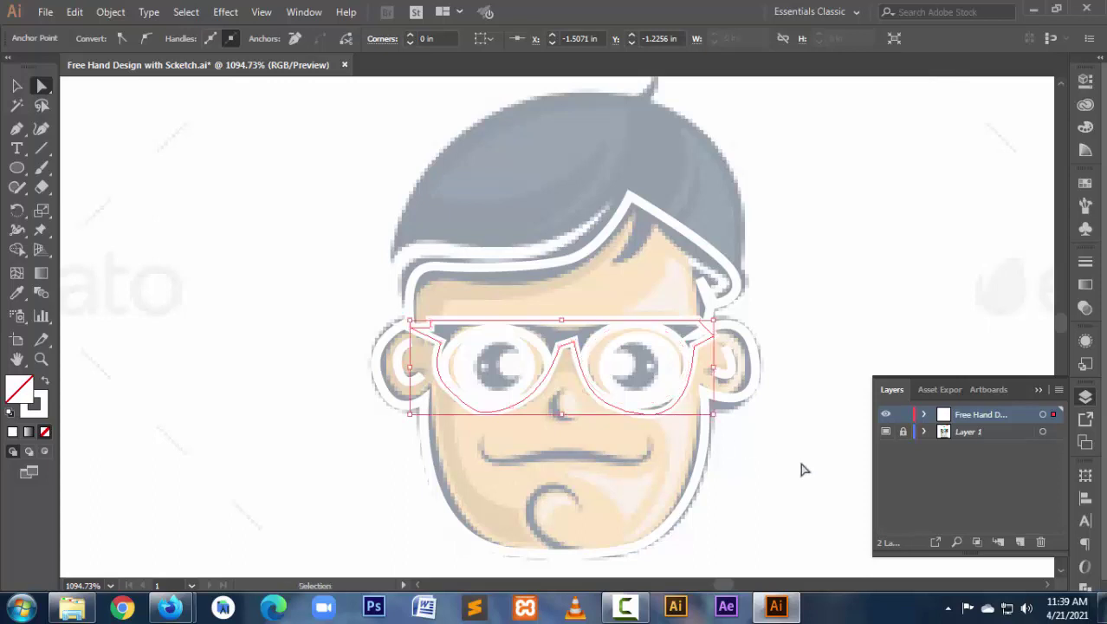
pyautogui.hotkey('ctrl', 'k')
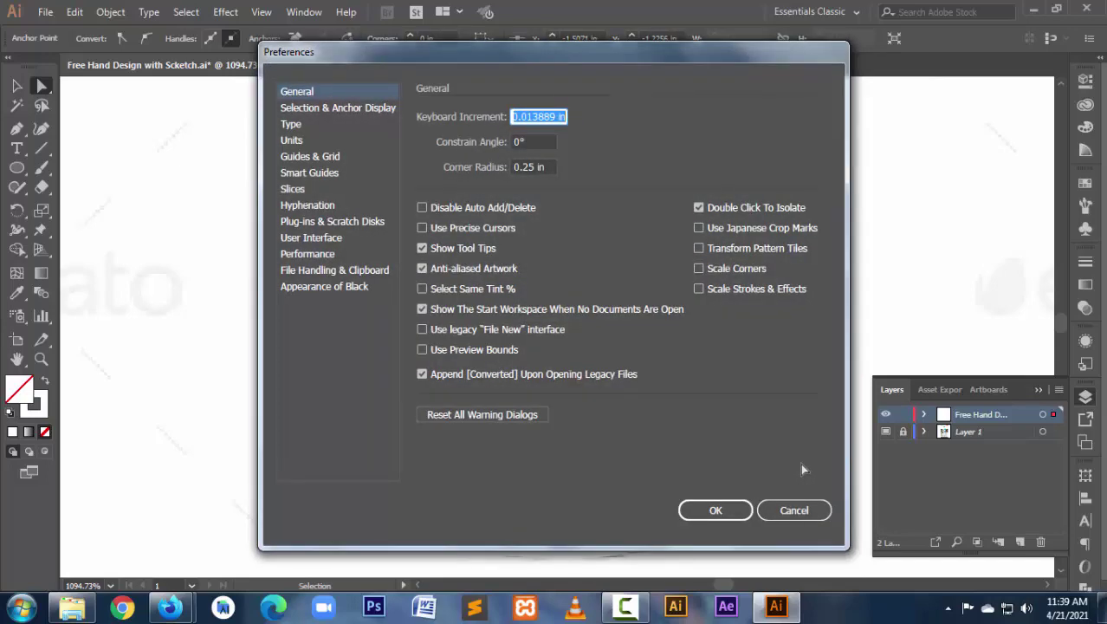
# Cancel Preferences, show rulers measured in points, and open the Edit menu.
pyautogui.click(793, 511)
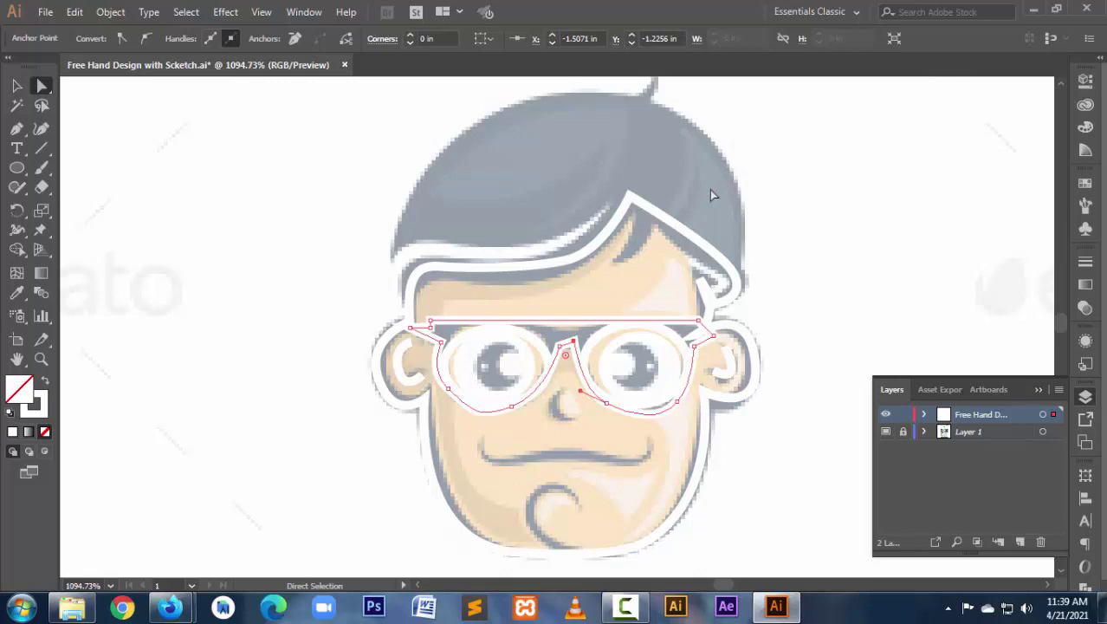
pyautogui.hotkey('ctrl', 'r')
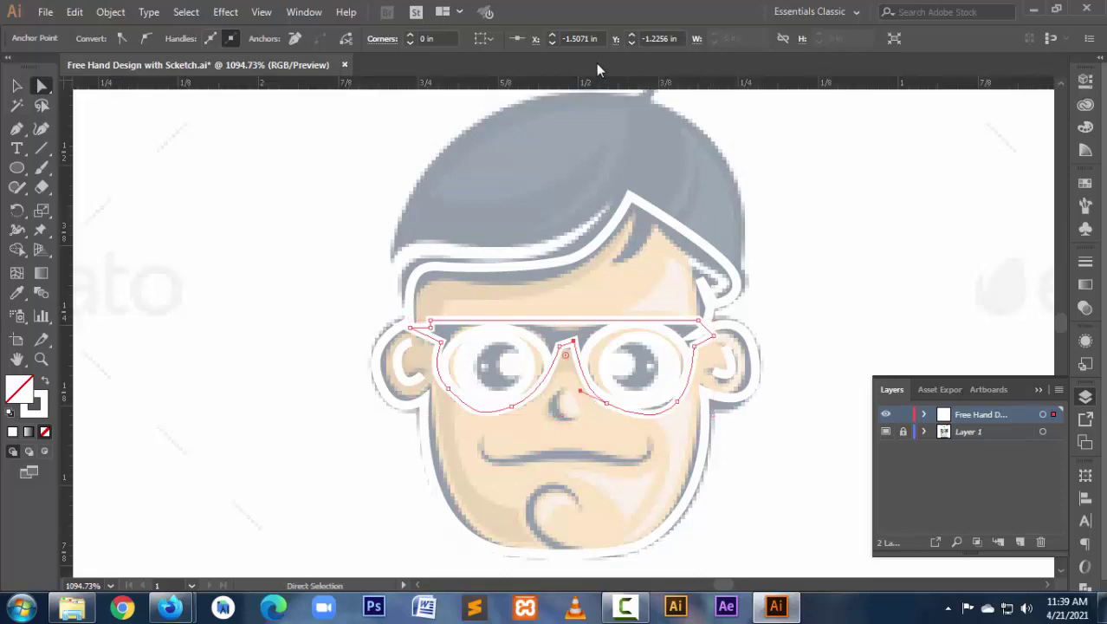
pyautogui.rightClick(553, 87)
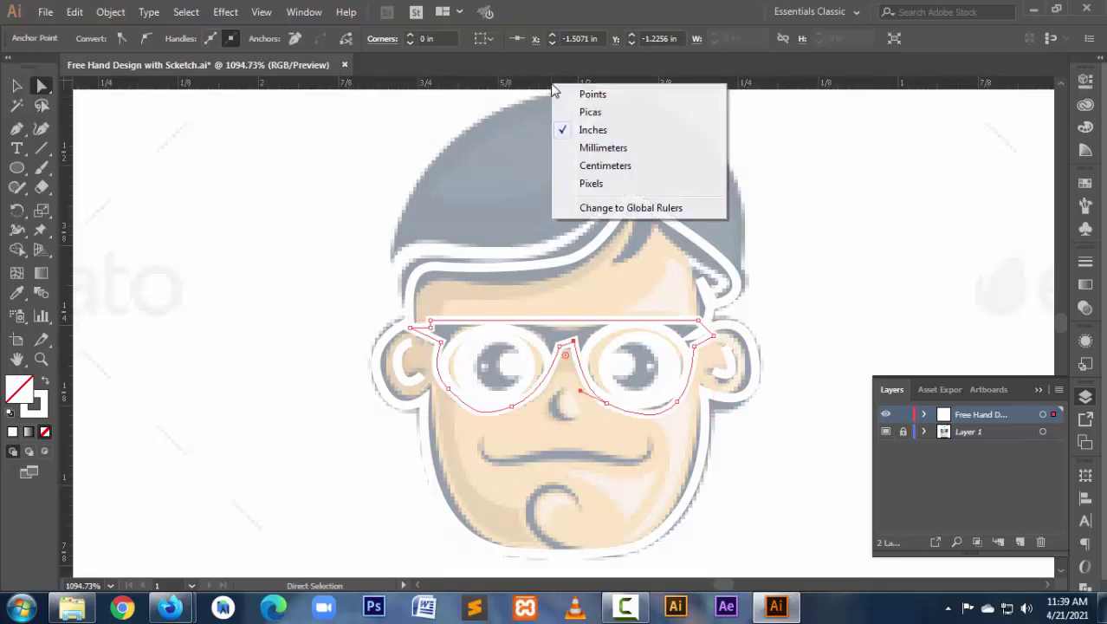
pyautogui.click(591, 96)
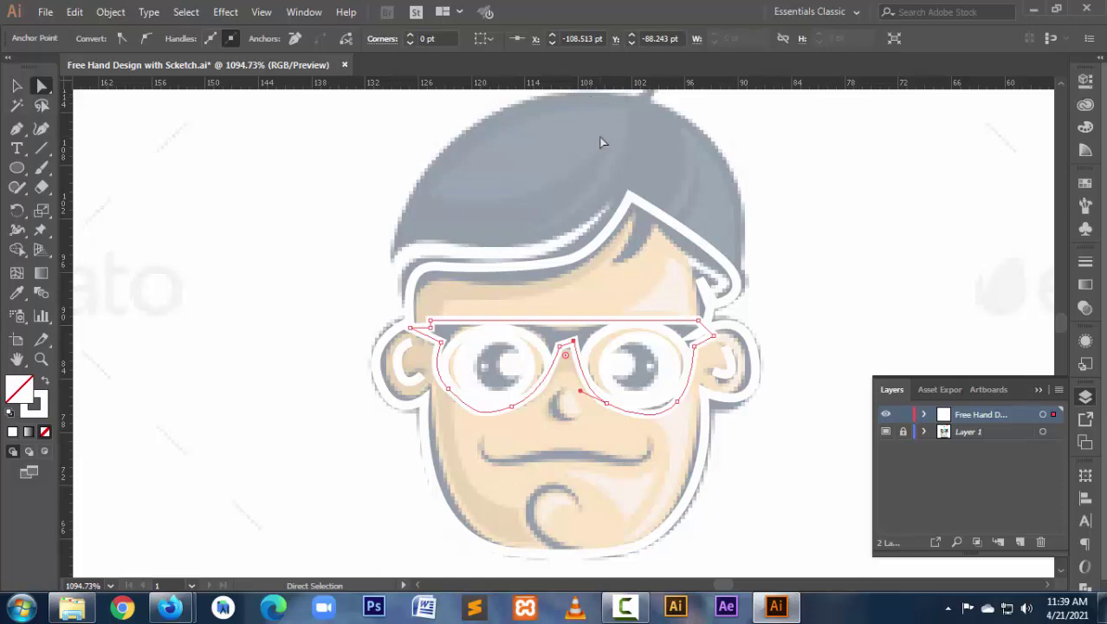
pyautogui.click(74, 12)
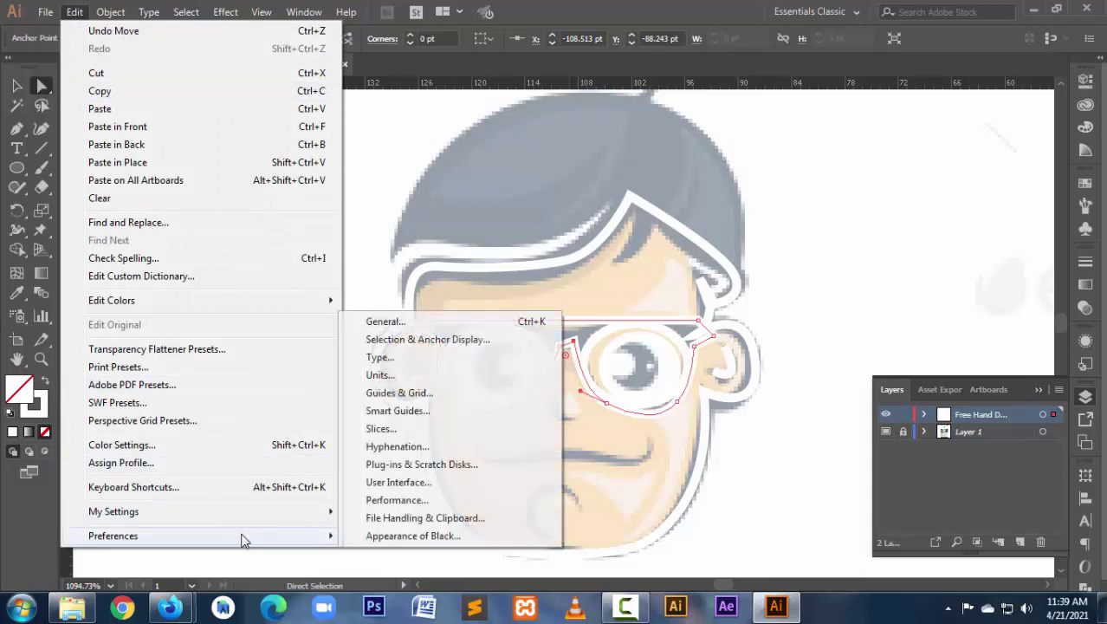
pyautogui.moveTo(112, 535)
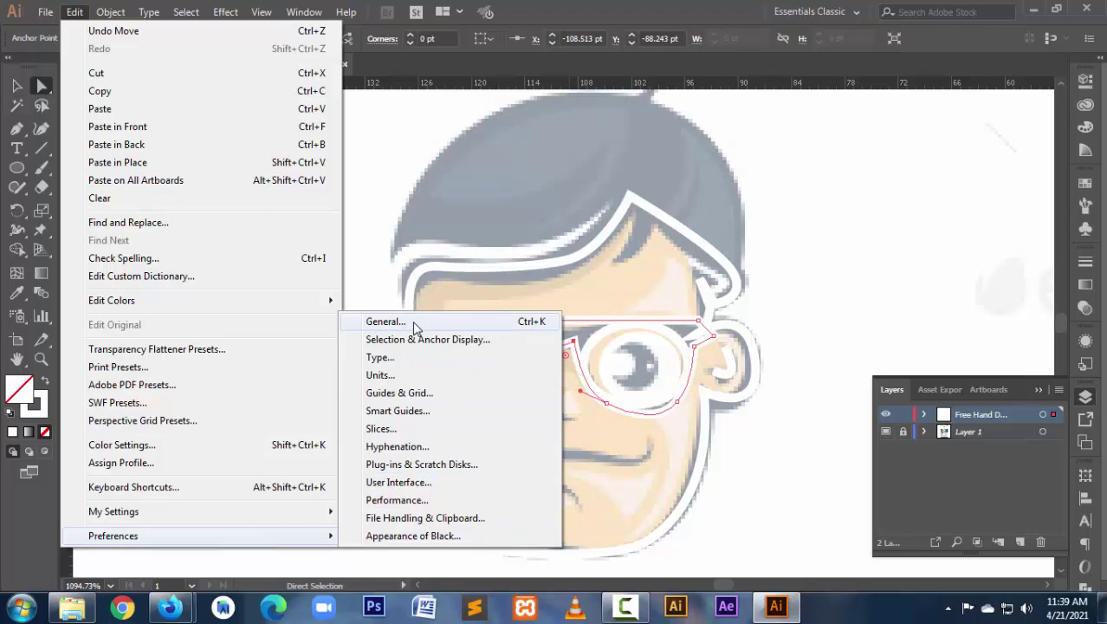
# Try a 1 in Keyboard Increment in General preferences, then discard it.
pyautogui.click(414, 328)
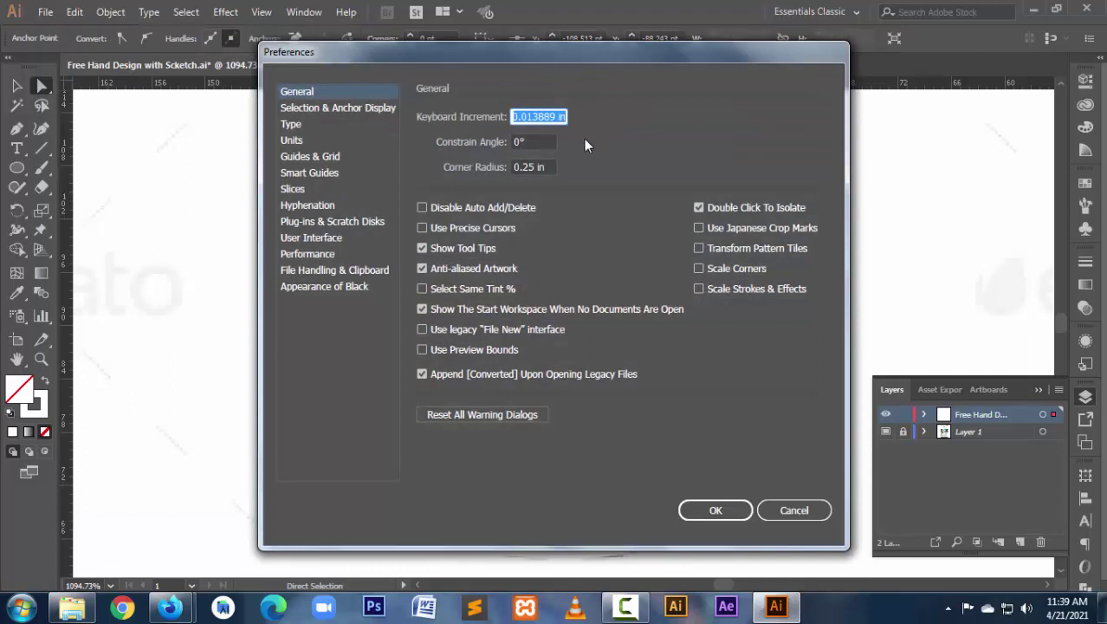
pyautogui.write('1')
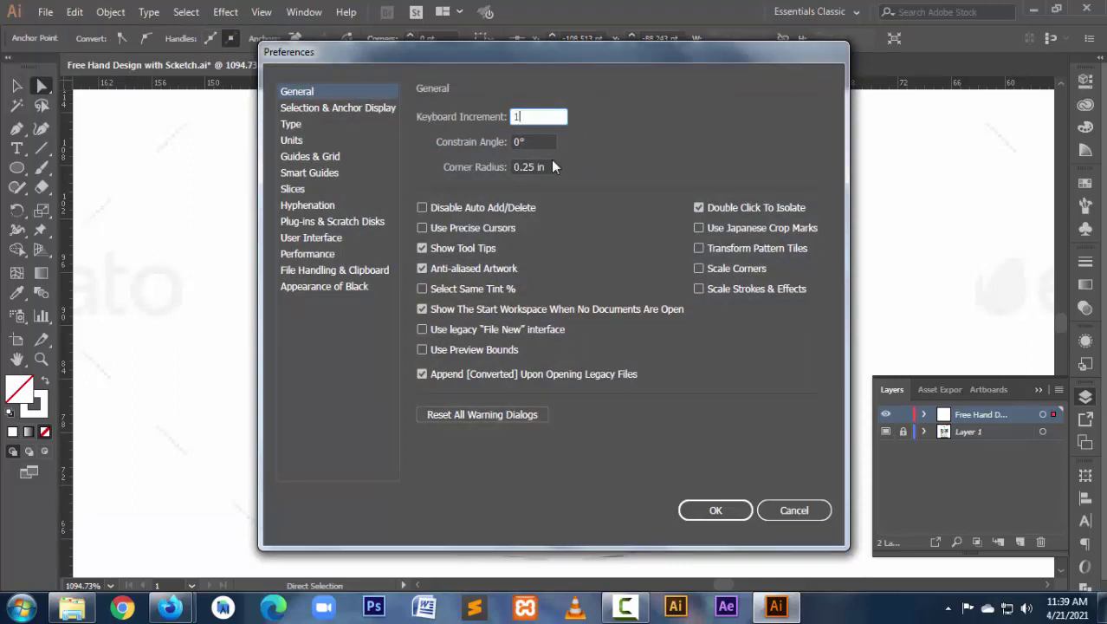
pyautogui.click(538, 167)
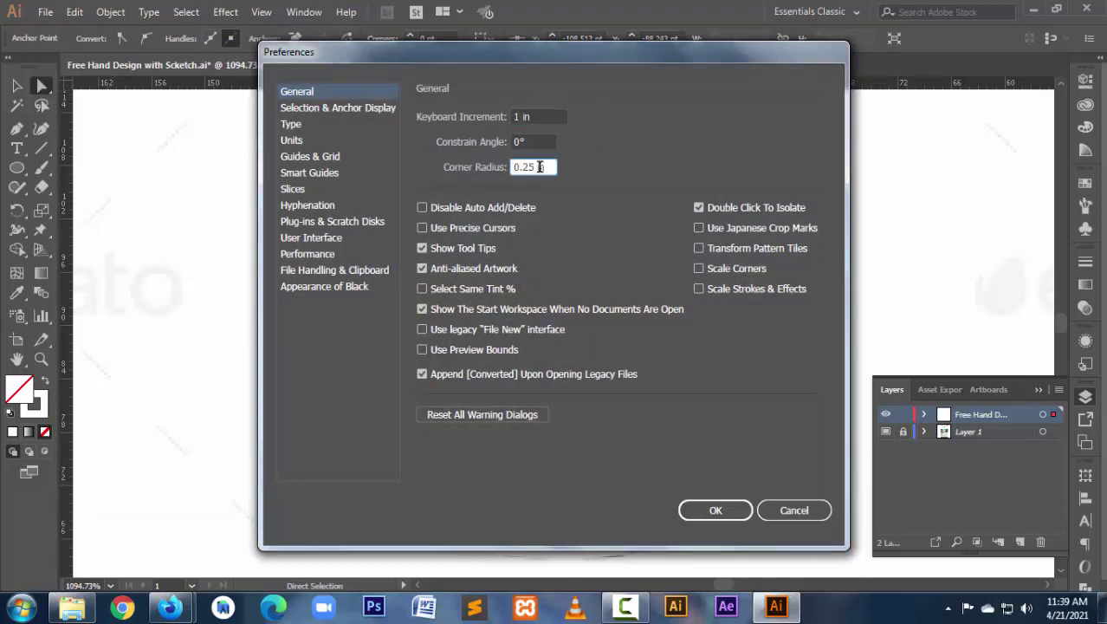
pyautogui.click(522, 115)
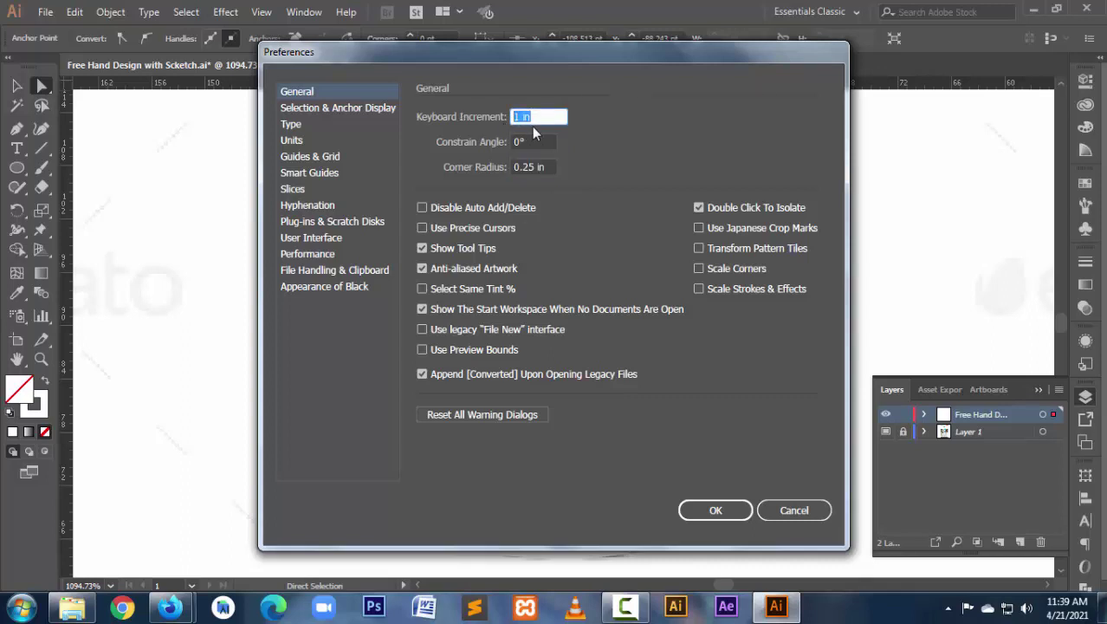
pyautogui.click(549, 117)
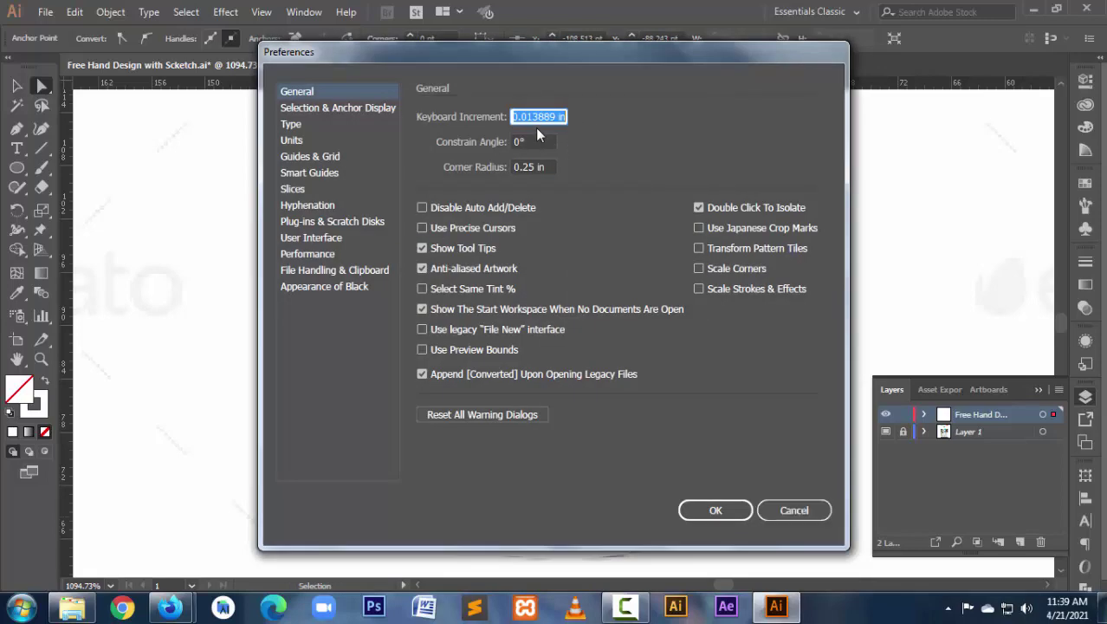
# Set the Keyboard Increment to 0.0001 in and confirm with OK.
pyautogui.click(525, 116)
pyautogui.moveTo(530, 116); pyautogui.dragTo(556, 118)
pyautogui.press('BackSpace')
pyautogui.click(523, 119)
pyautogui.press('BackSpace')
pyautogui.write('001')
pyautogui.click(719, 509)
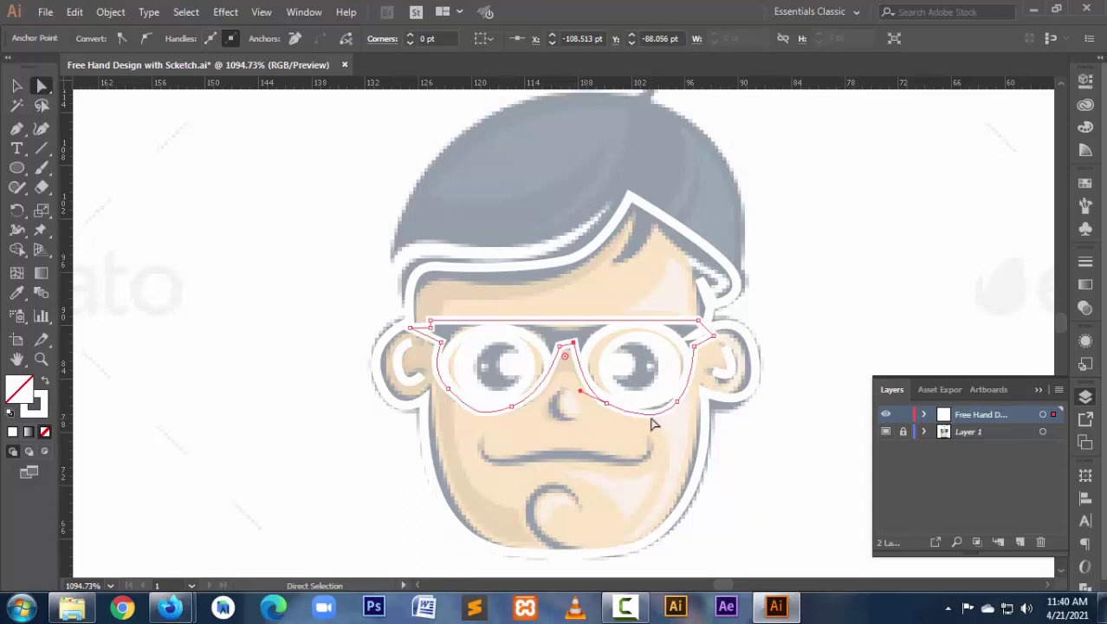
# Reopen Preferences to verify the 0.0001 in increment and close it.
pyautogui.hotkey('ctrl', 'k')
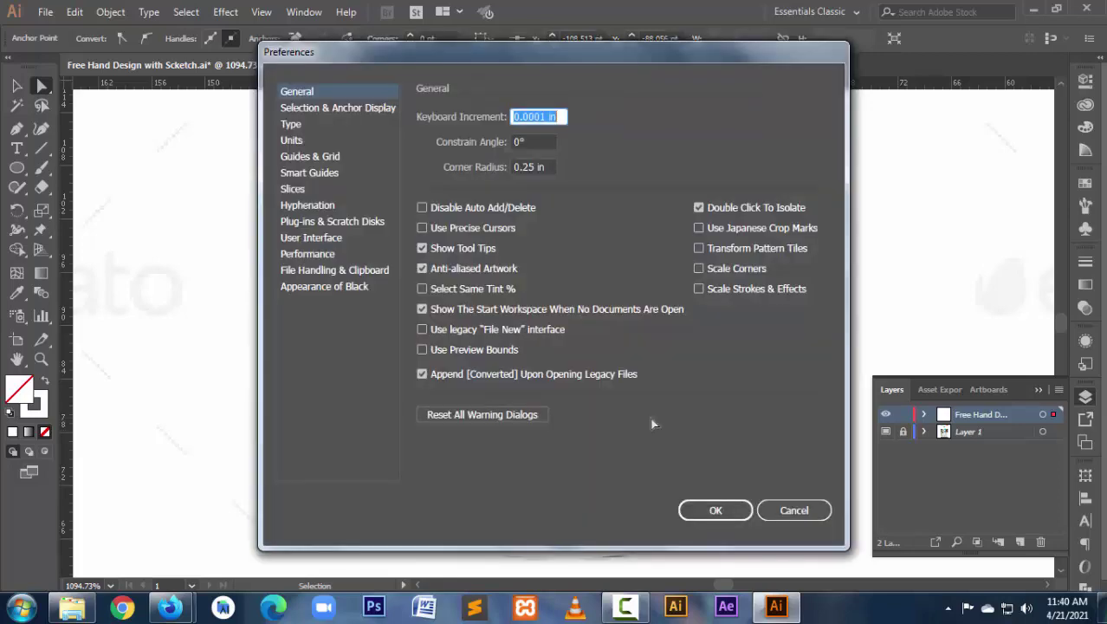
pyautogui.click(532, 116)
pyautogui.click(730, 504)
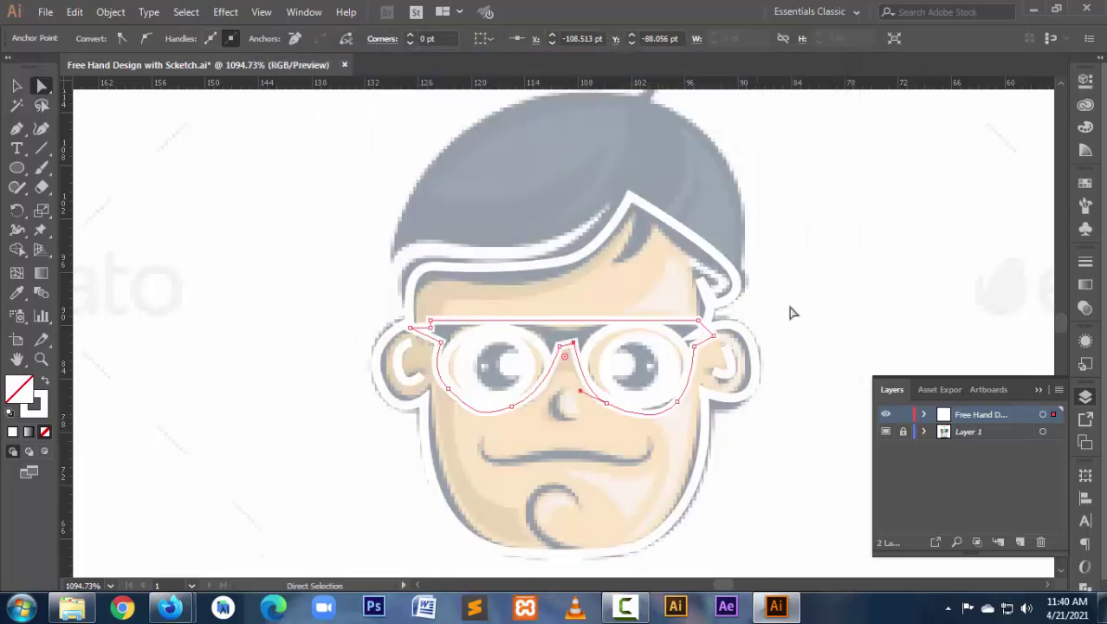
# Reshape the frame's curve under and beside the left lens to match the sketch.
pyautogui.press('Down')
pyautogui.press('Down')
pyautogui.press('Down')
pyautogui.moveTo(447, 389); pyautogui.dragTo(449, 392)
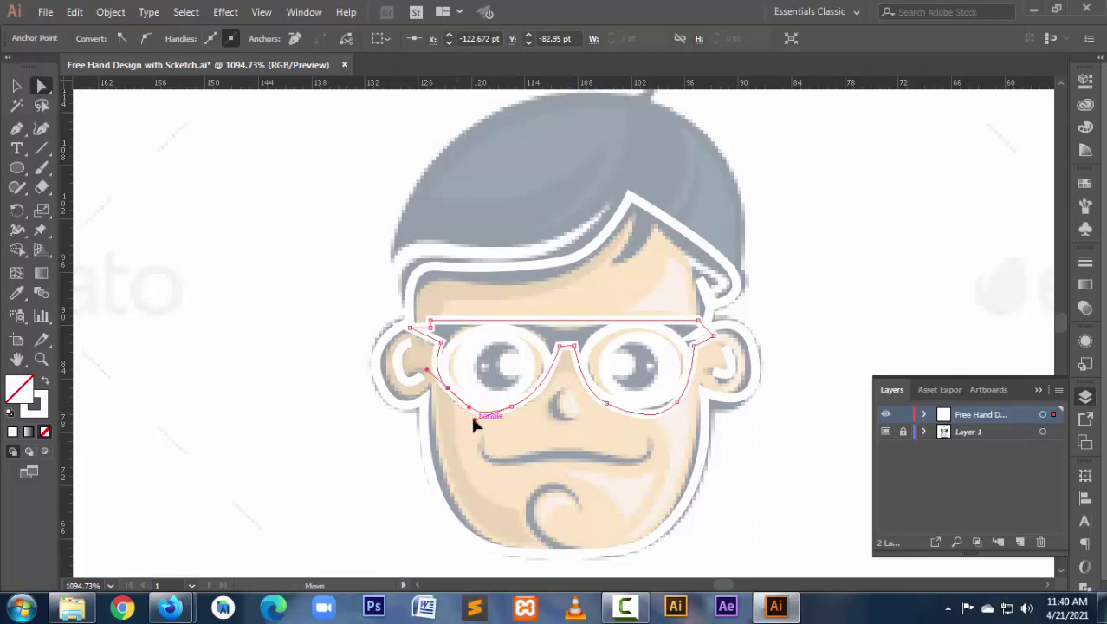
pyautogui.moveTo(472, 422); pyautogui.dragTo(470, 414)
pyautogui.click(537, 440)
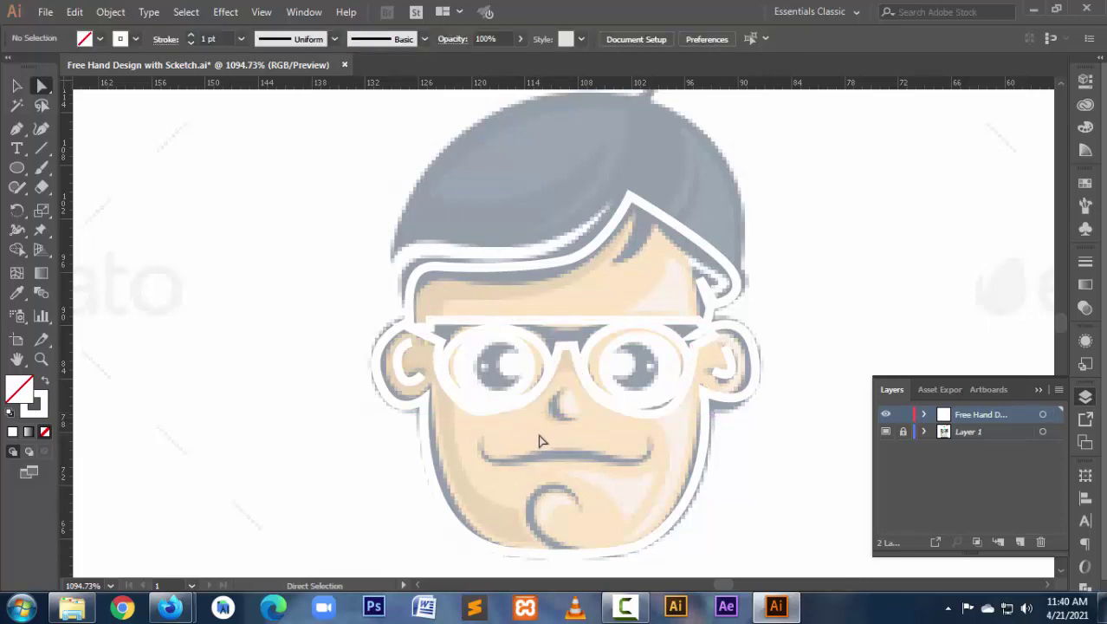
pyautogui.click(451, 396)
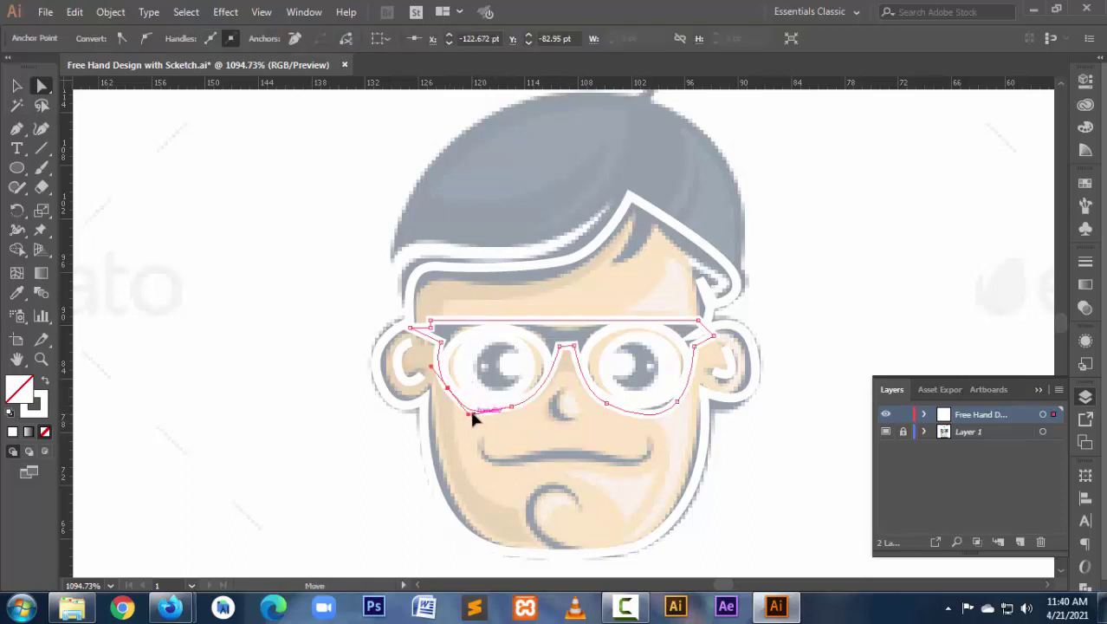
pyautogui.click(483, 414)
pyautogui.click(474, 417)
pyautogui.moveTo(465, 414); pyautogui.dragTo(462, 422)
pyautogui.click(524, 411)
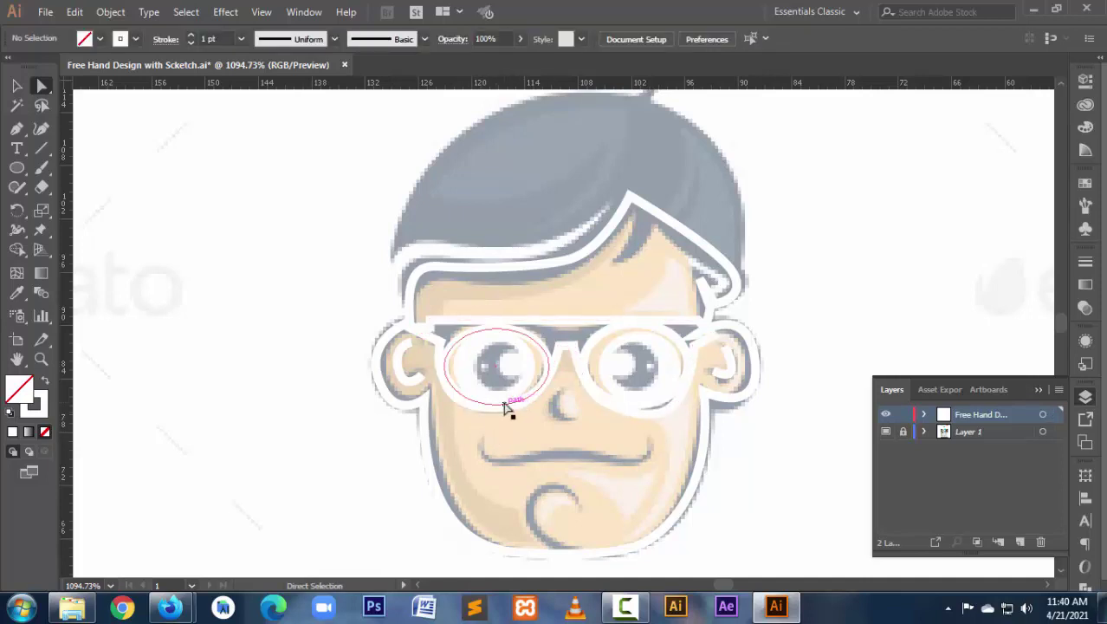
# Reshape the right lens's lower curve and fit the side anchors at both temples.
pyautogui.click(662, 420)
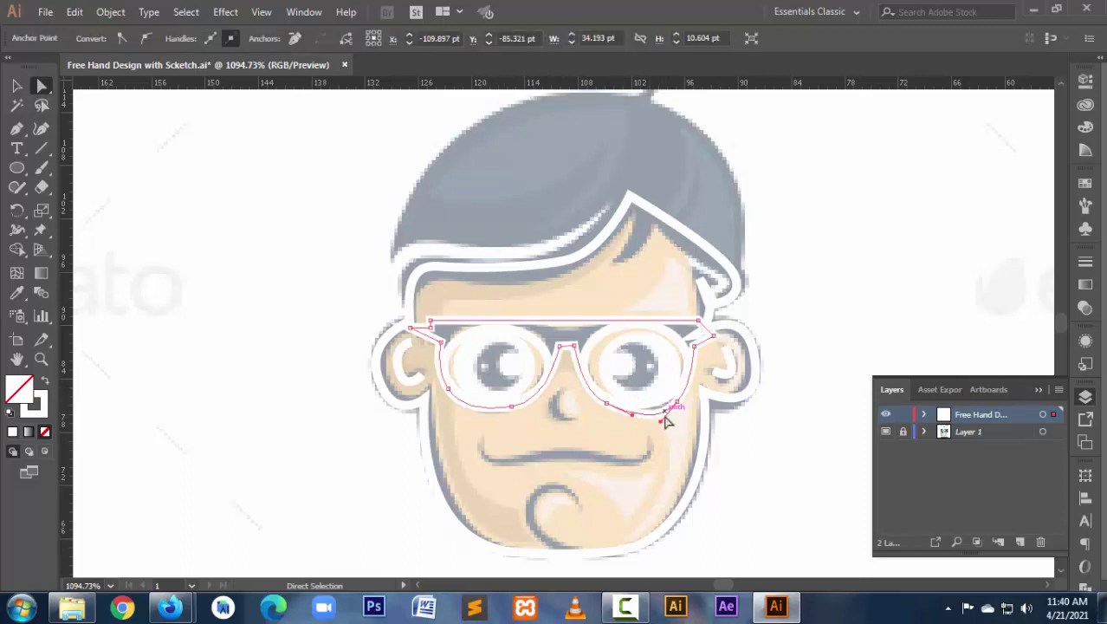
pyautogui.moveTo(664, 419); pyautogui.dragTo(655, 417)
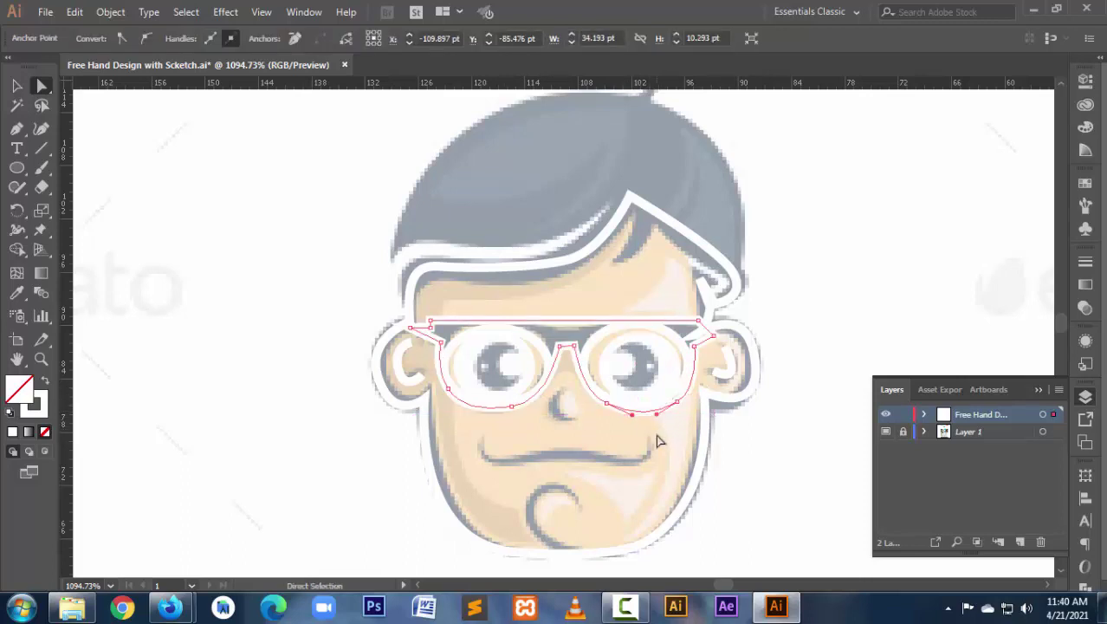
pyautogui.click(611, 442)
pyautogui.click(440, 345)
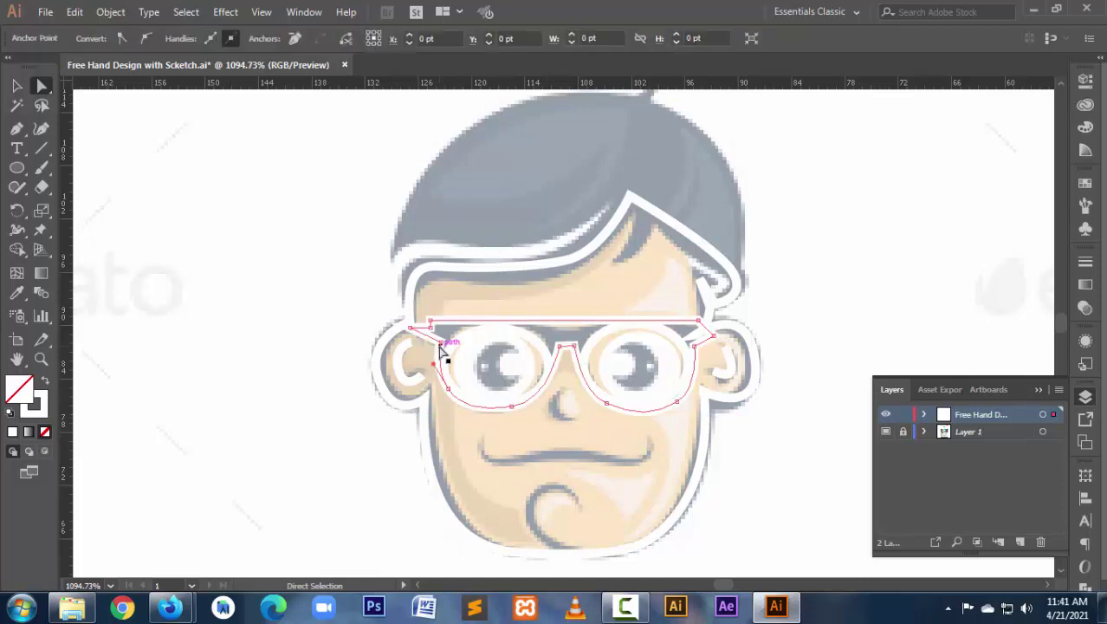
pyautogui.click(430, 322)
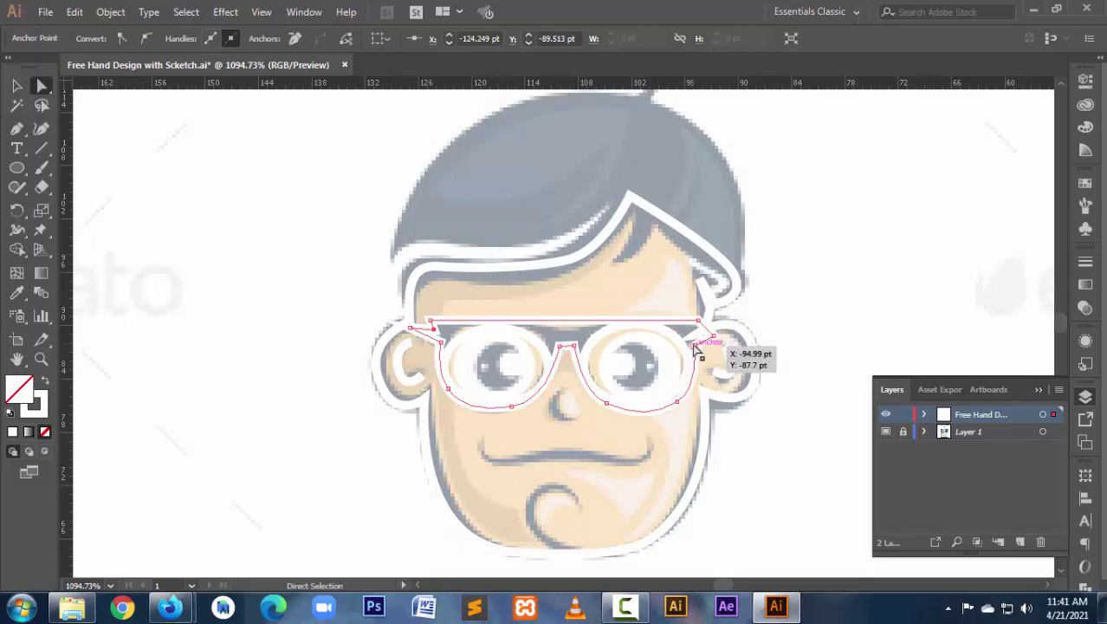
pyautogui.click(711, 337)
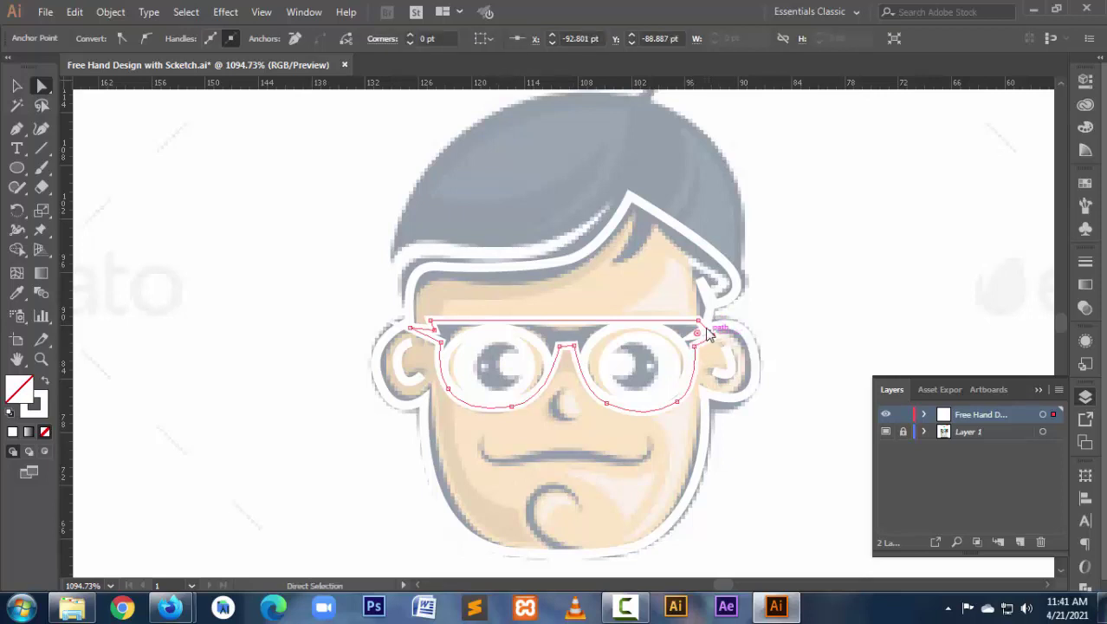
pyautogui.click(698, 323)
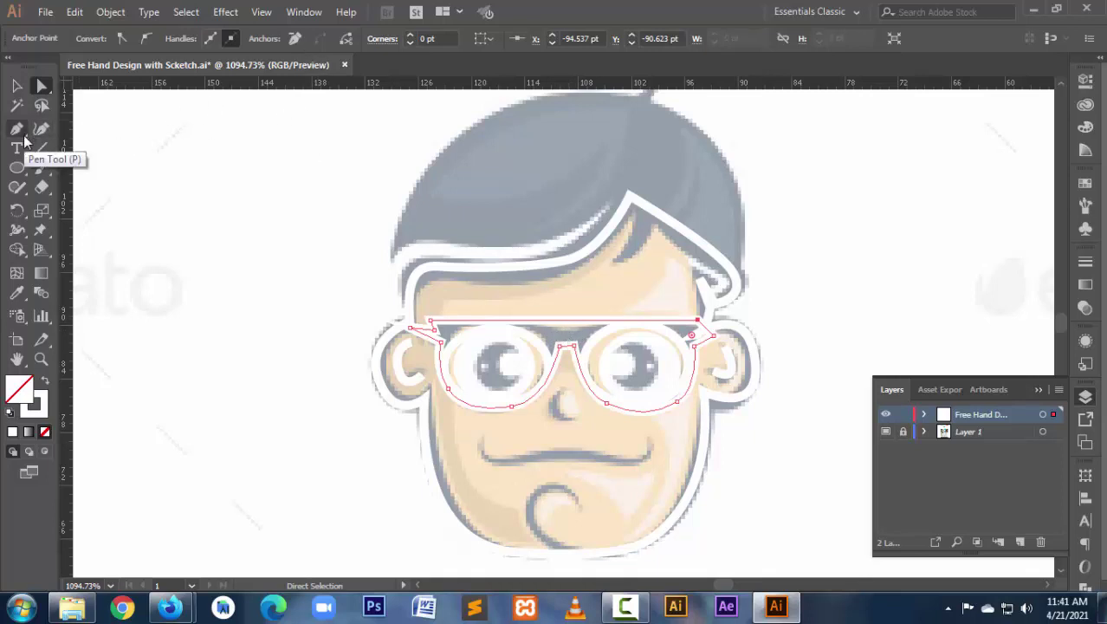
# Add a first anchor point on the frame's top edge above the bridge.
pyautogui.moveTo(18, 129); pyautogui.dragTo(113, 143)
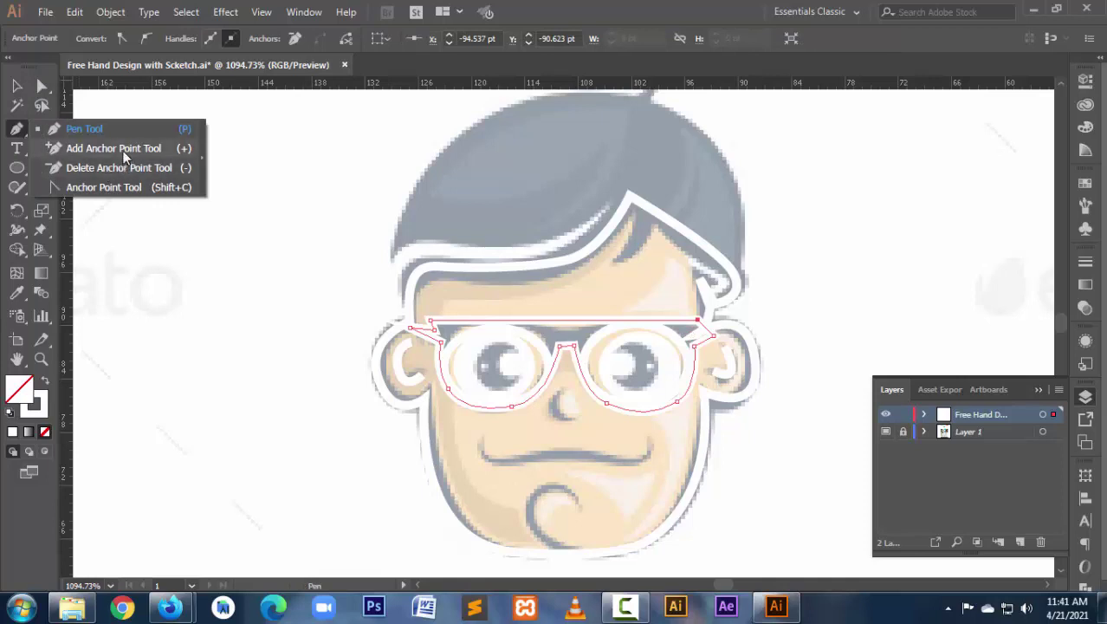
pyautogui.click(584, 321)
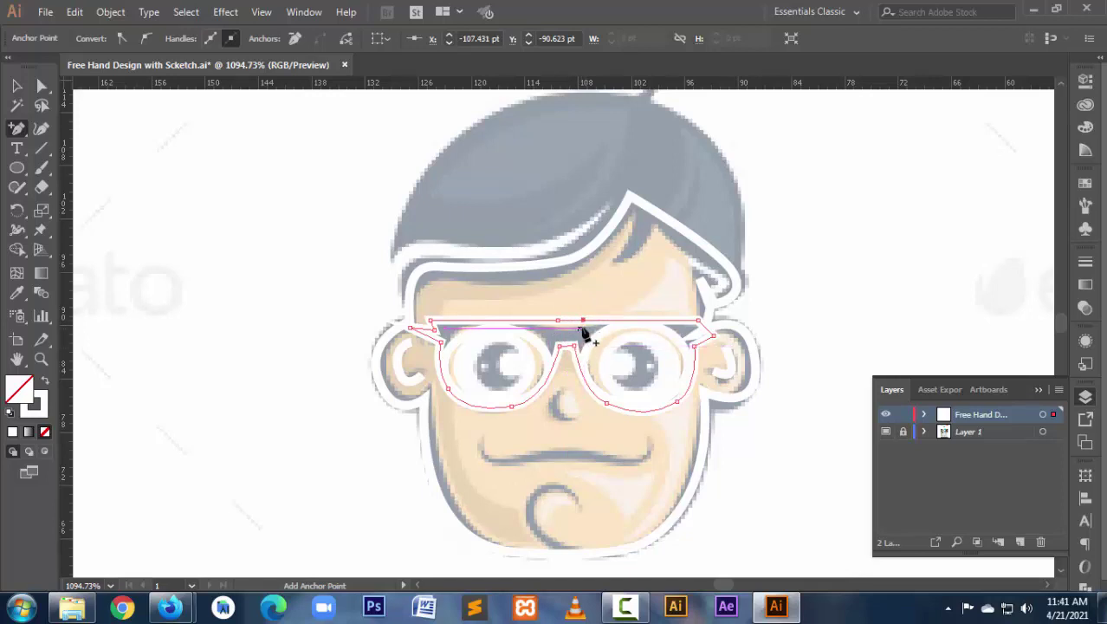
pyautogui.click(42, 88)
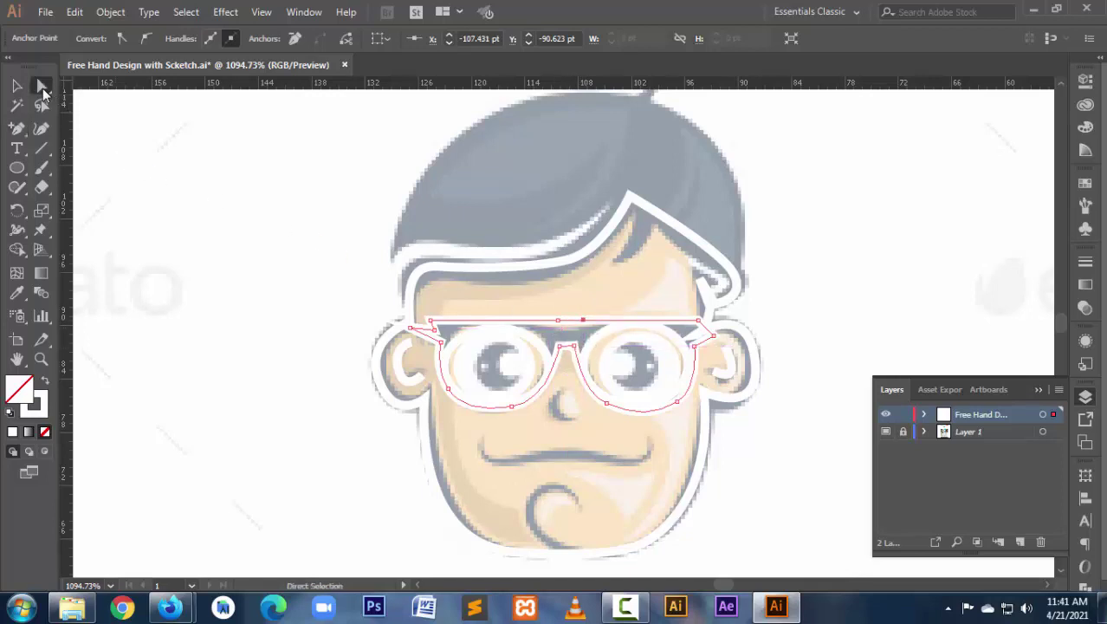
pyautogui.click(558, 305)
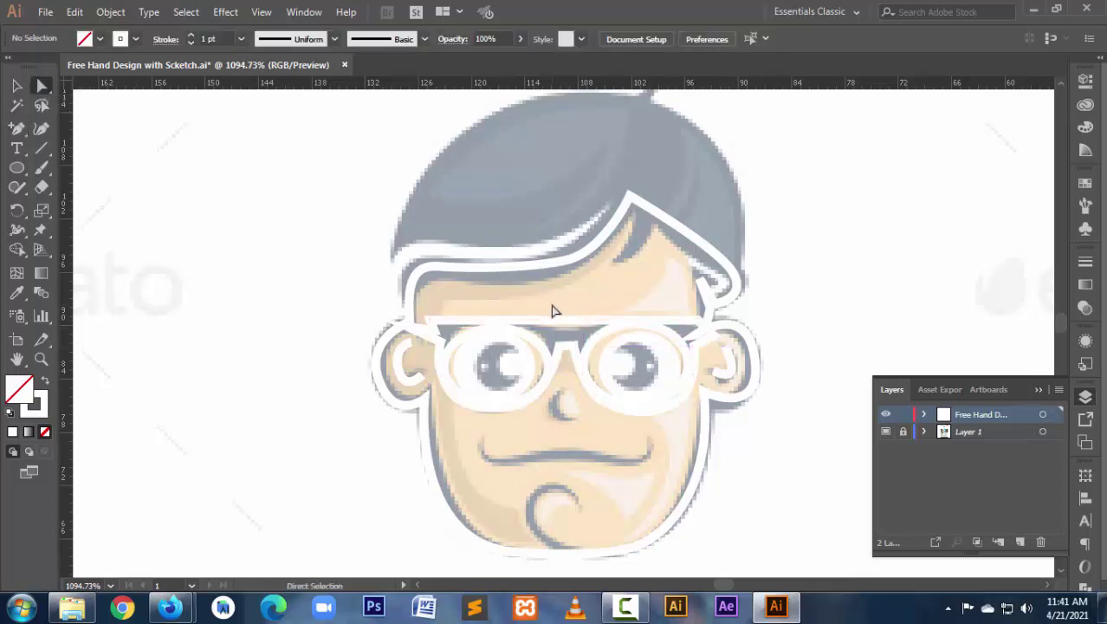
pyautogui.moveTo(582, 328); pyautogui.dragTo(583, 330)
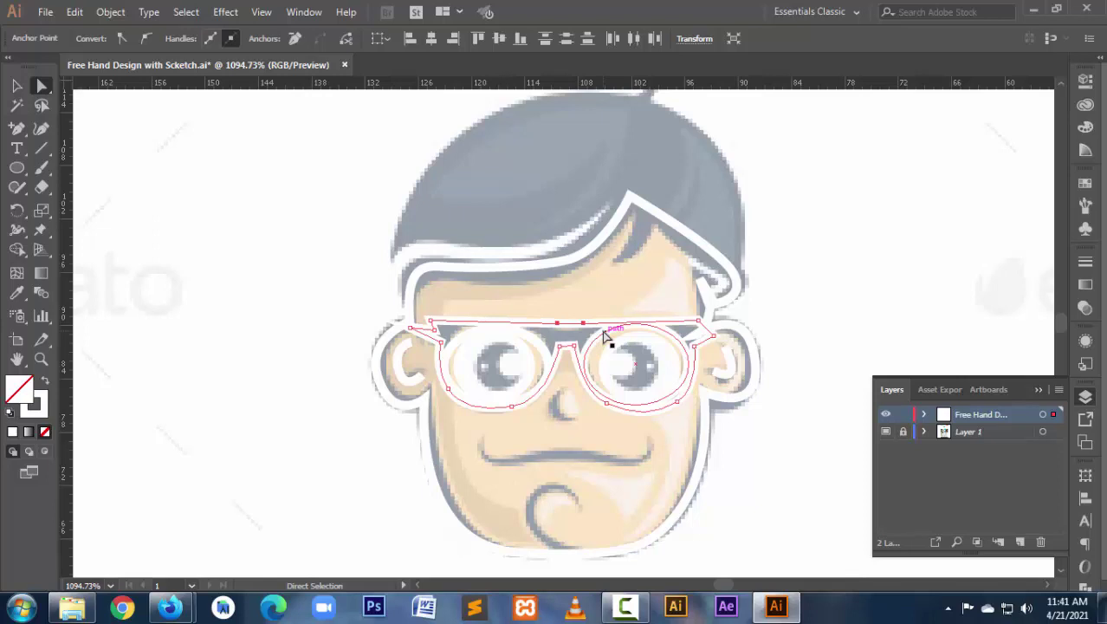
# Add a second top-edge anchor above the bridge and shift it slightly right.
pyautogui.press('ctrl')
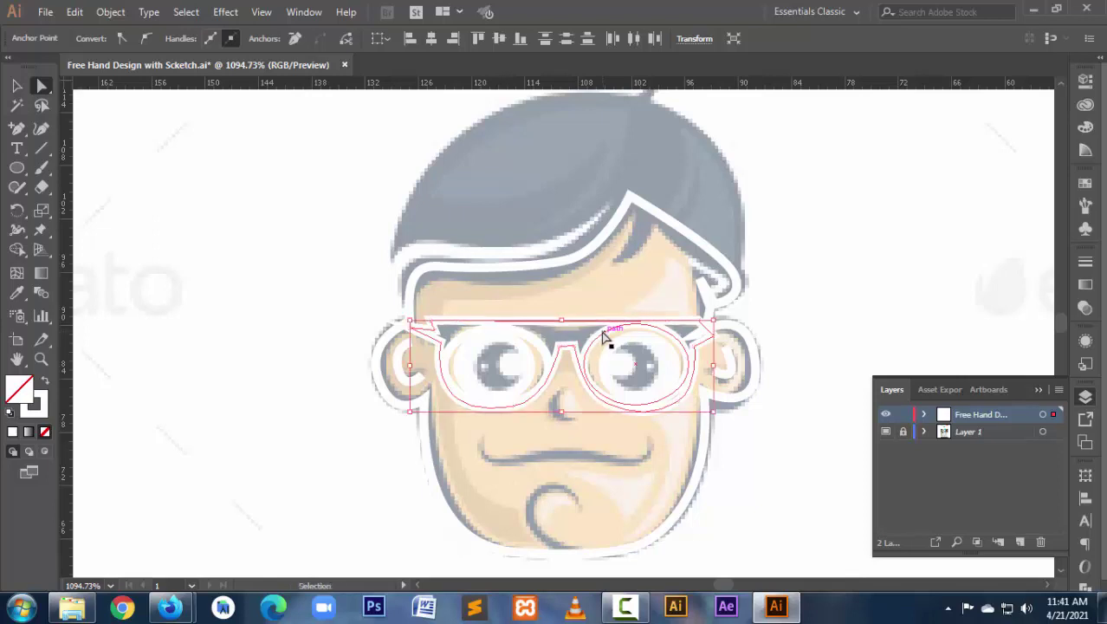
pyautogui.keyDown('ctrl'); pyautogui.click(604, 336); pyautogui.keyUp('ctrl')
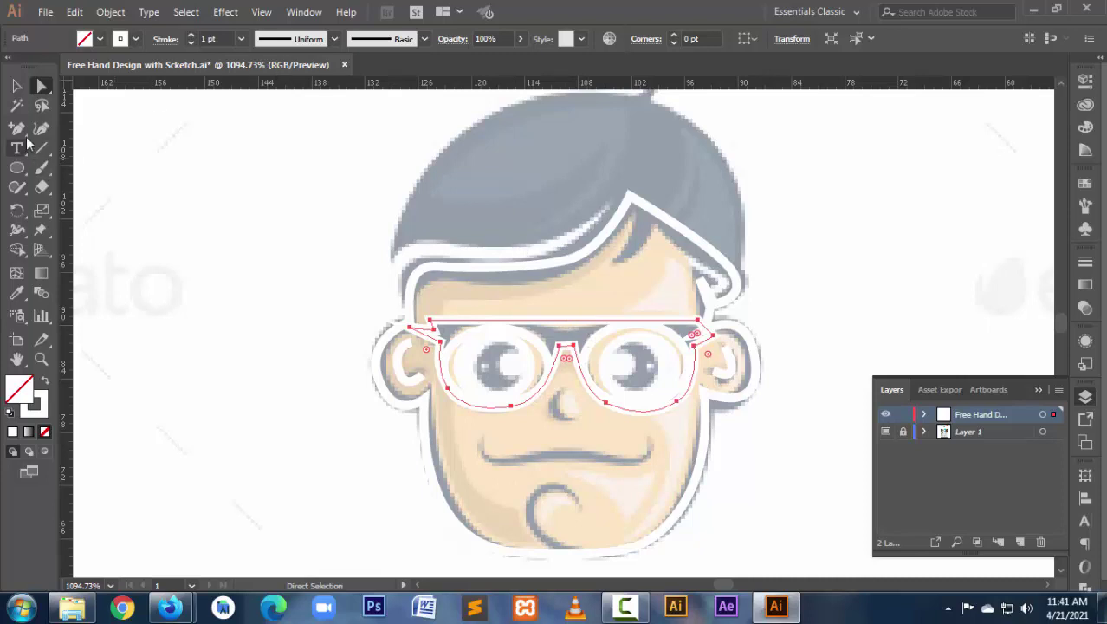
pyautogui.click(20, 132)
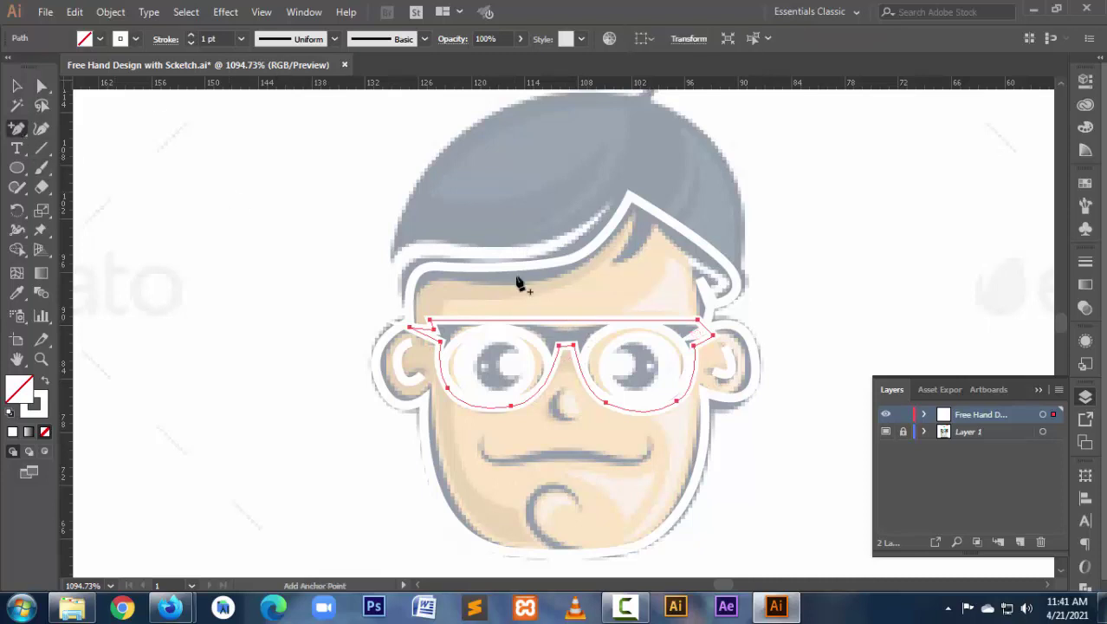
pyautogui.click(548, 321)
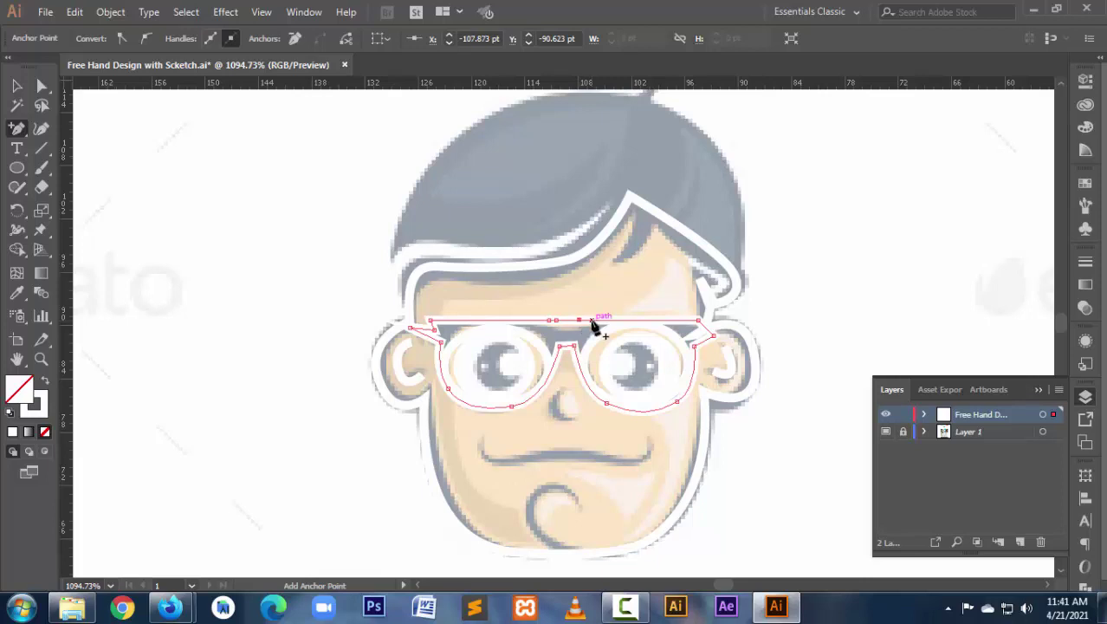
pyautogui.moveTo(586, 322); pyautogui.dragTo(590, 326)
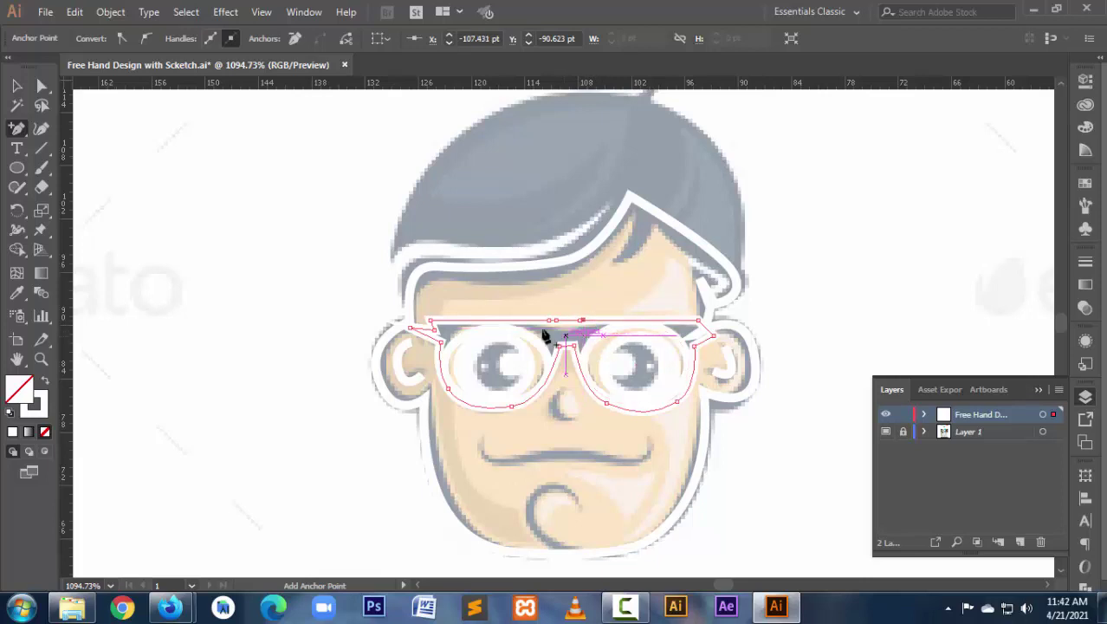
pyautogui.click(42, 88)
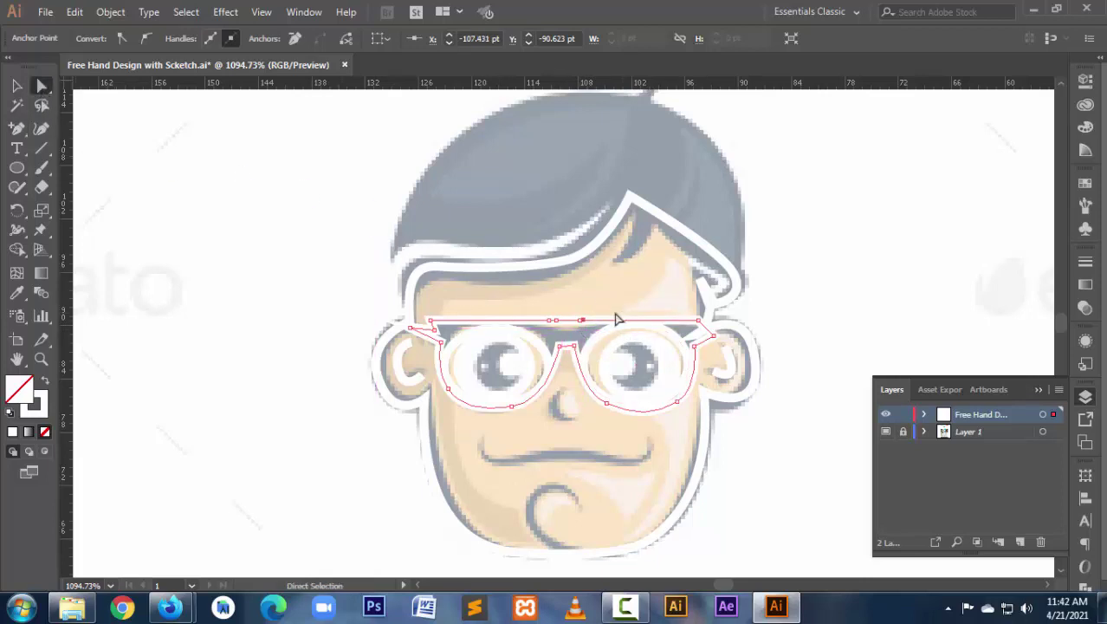
# Nudge the two top-middle frame anchors down and round those corners.
pyautogui.click(552, 317)
pyautogui.moveTo(567, 322); pyautogui.dragTo(582, 334)
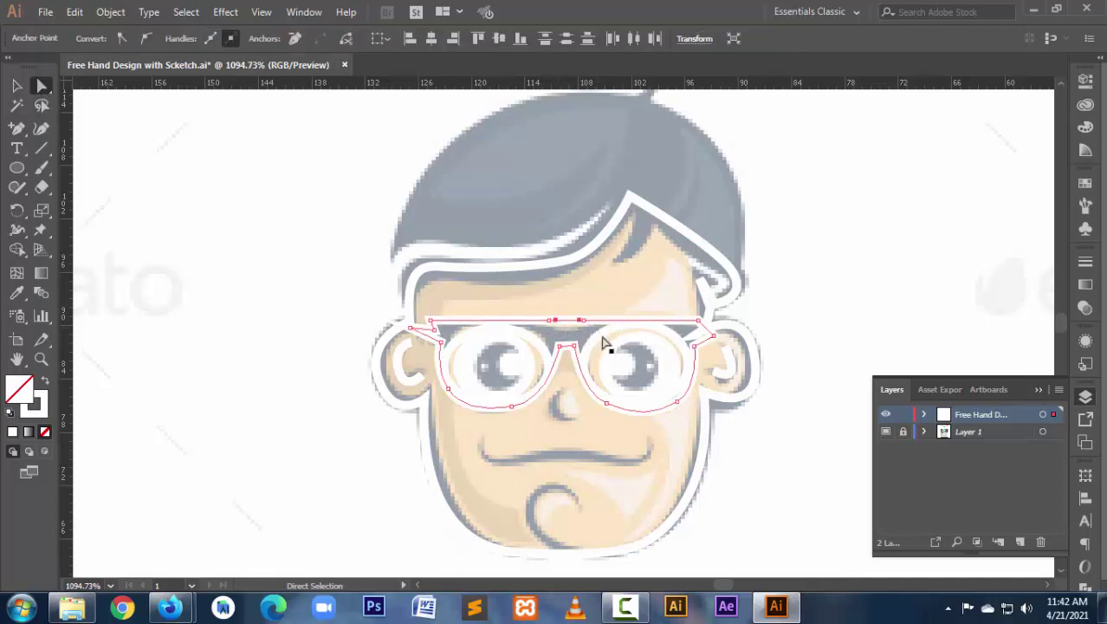
pyautogui.press('Down')
pyautogui.press('Down')
pyautogui.press('Down')
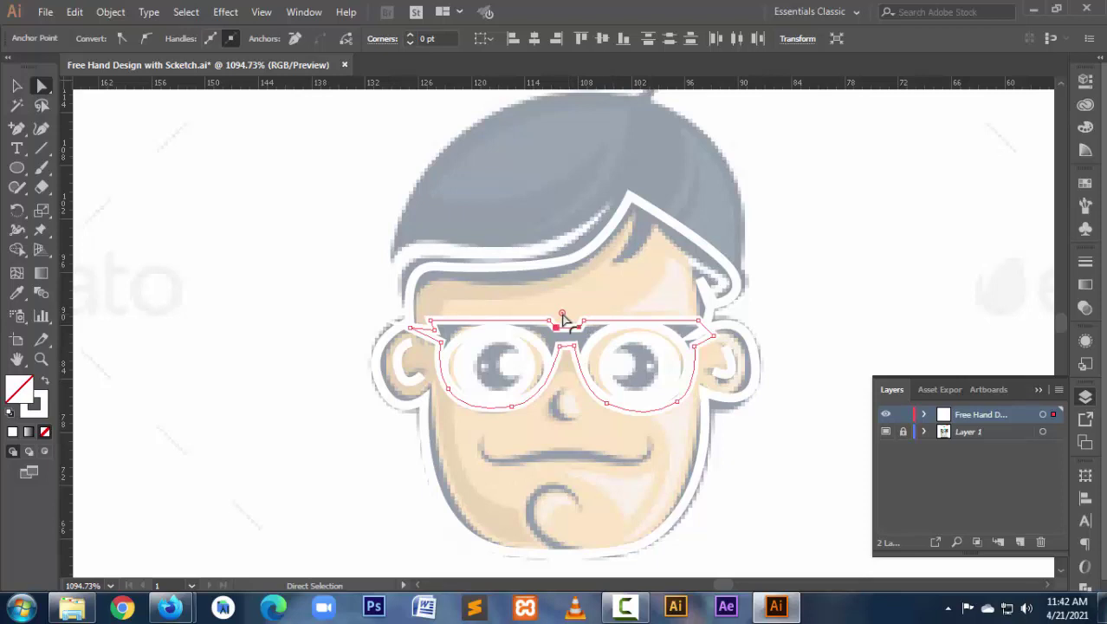
pyautogui.moveTo(562, 315); pyautogui.dragTo(565, 312)
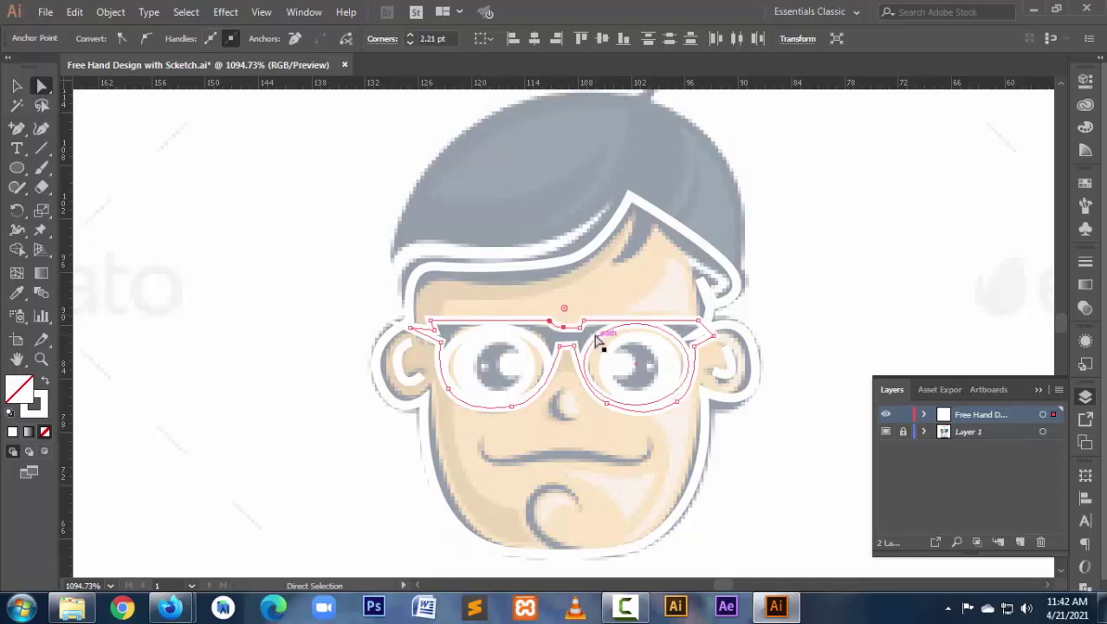
# Round the corner at the top of the bridge to about 1.8 pt.
pyautogui.click(577, 326)
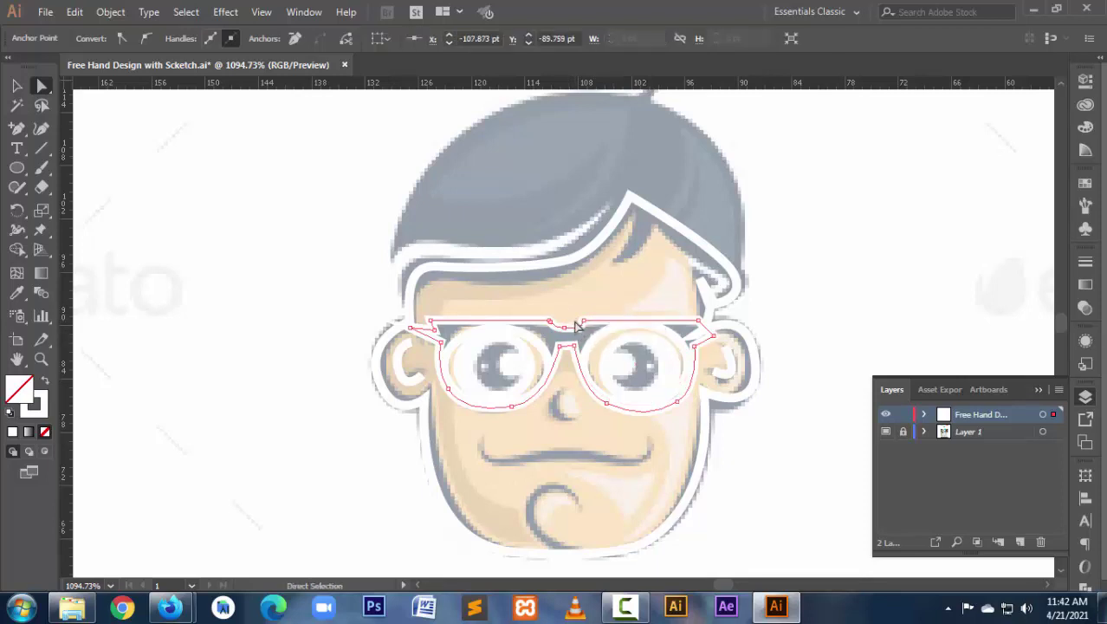
pyautogui.click(573, 329)
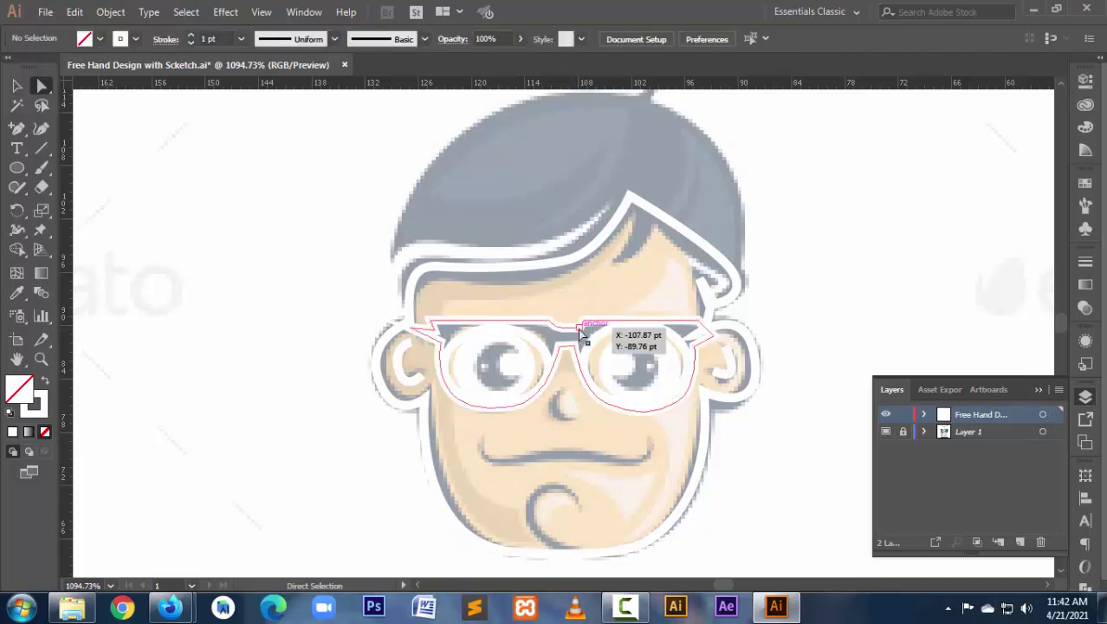
pyautogui.click(568, 330)
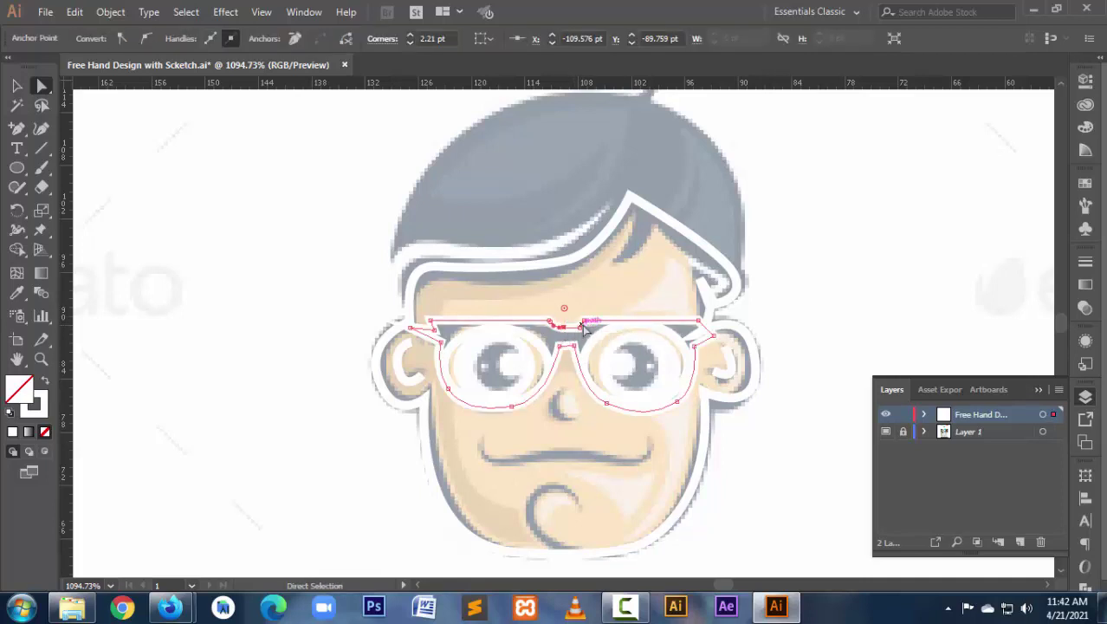
pyautogui.moveTo(580, 329); pyautogui.dragTo(583, 329)
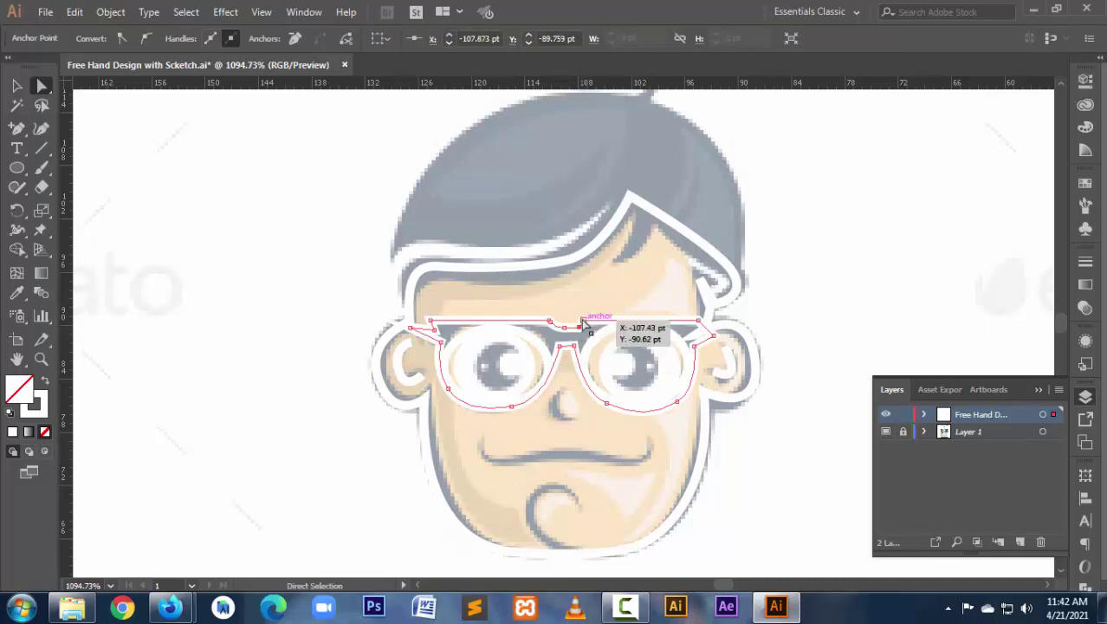
pyautogui.hotkey('ctrl', 'z')
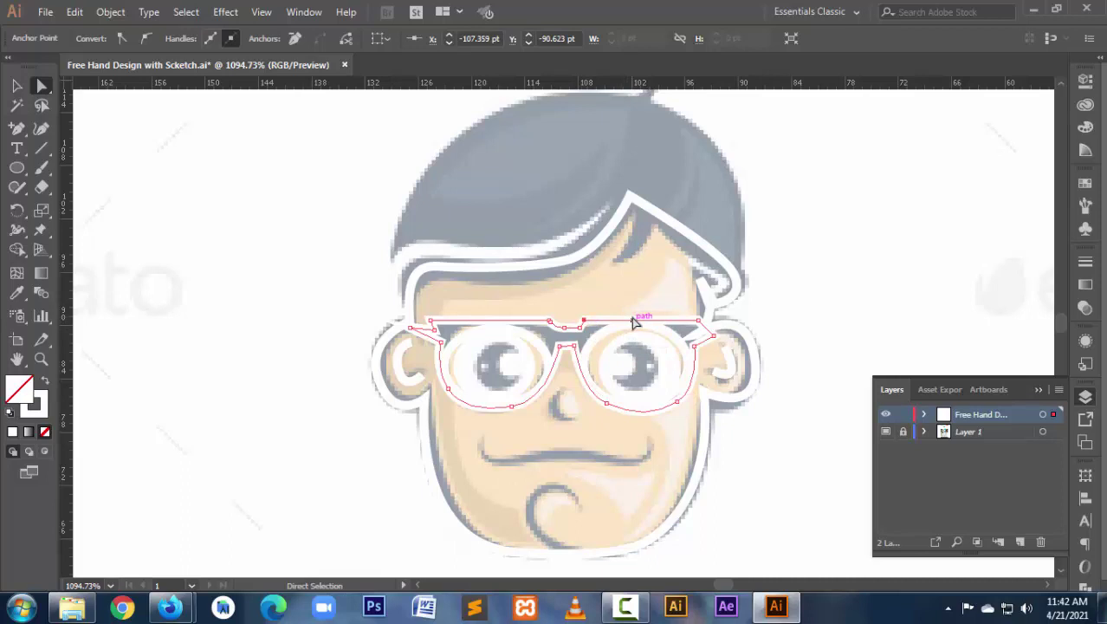
pyautogui.click(585, 322)
pyautogui.moveTo(584, 322)
pyautogui.mouseDown()
pyautogui.moveTo(586, 332)
pyautogui.moveTo(572, 318)
pyautogui.mouseUp()
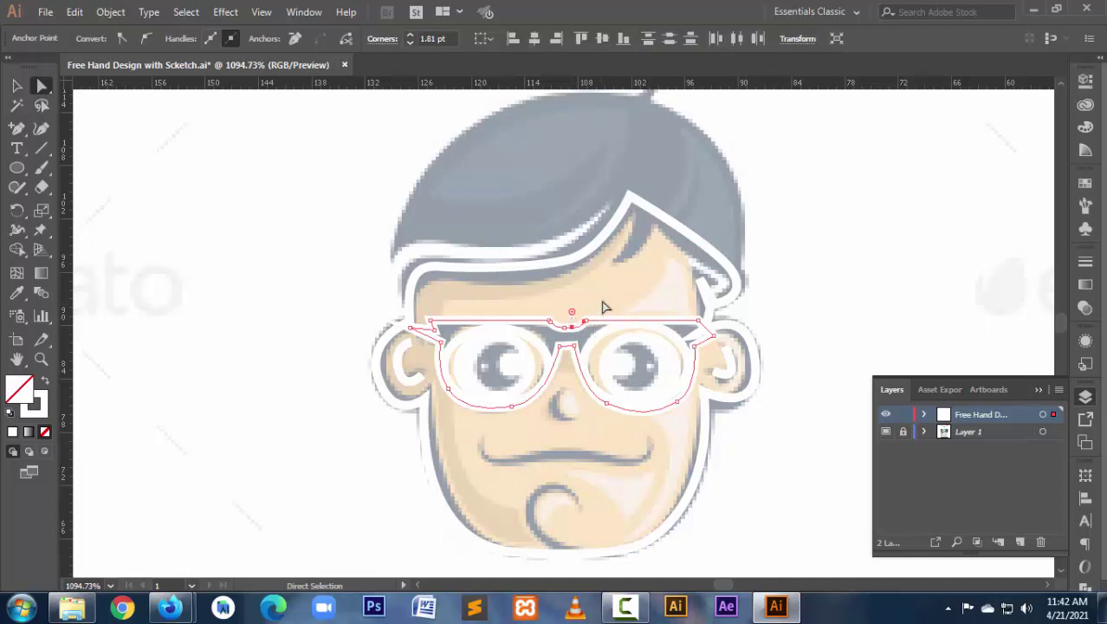
pyautogui.click(645, 350)
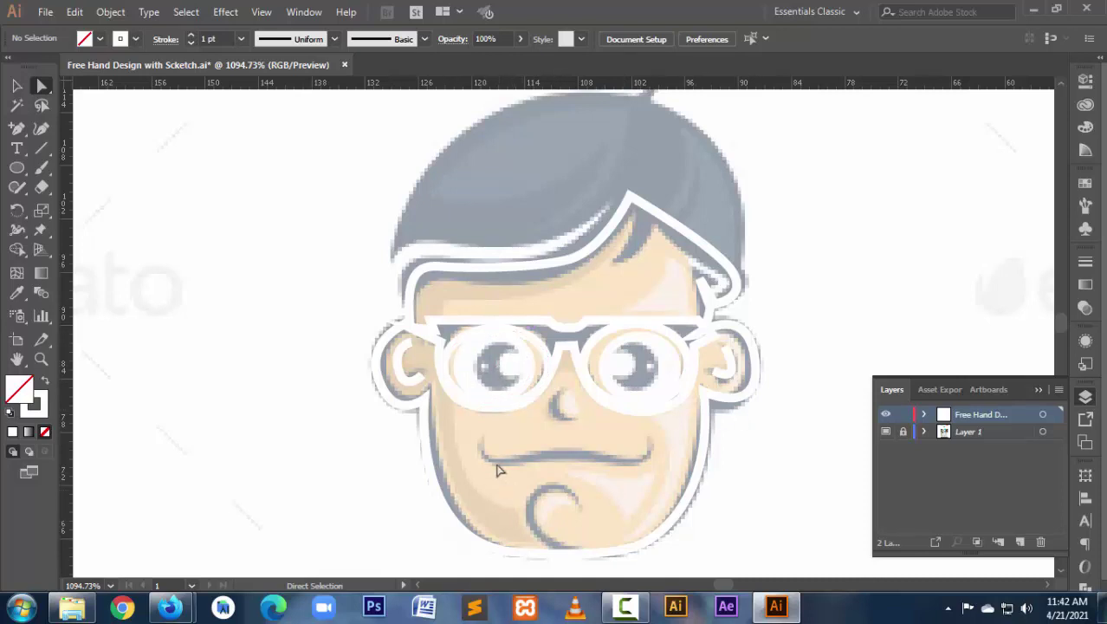
# Draw a small upright ellipse over the sketched nose, centred below the glasses bridge.
pyautogui.click(22, 170)
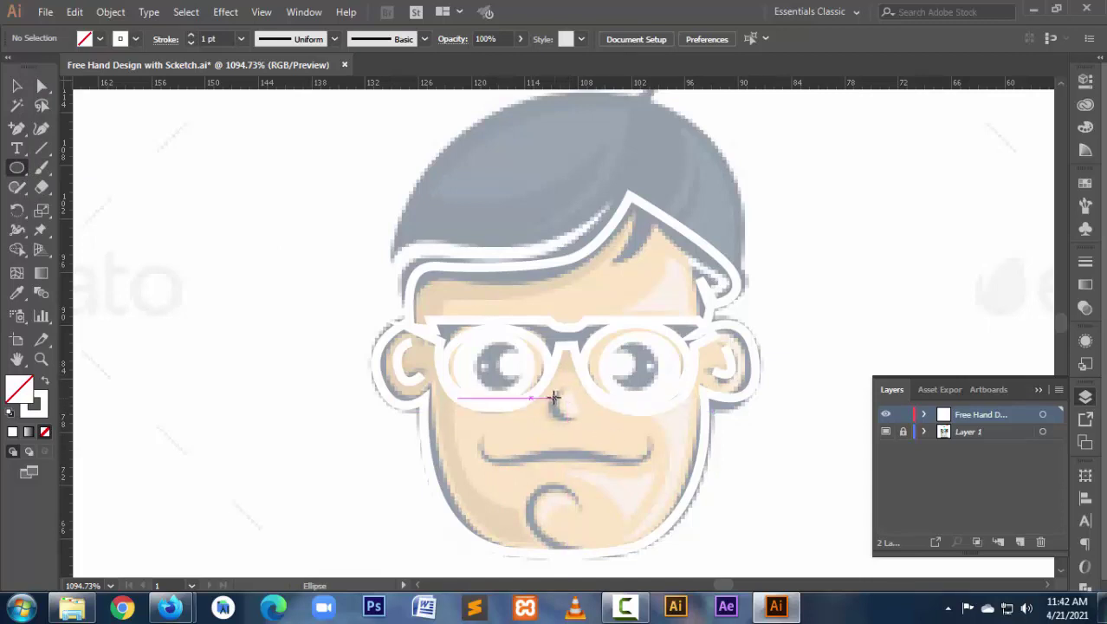
pyautogui.moveTo(561, 382); pyautogui.dragTo(603, 439)
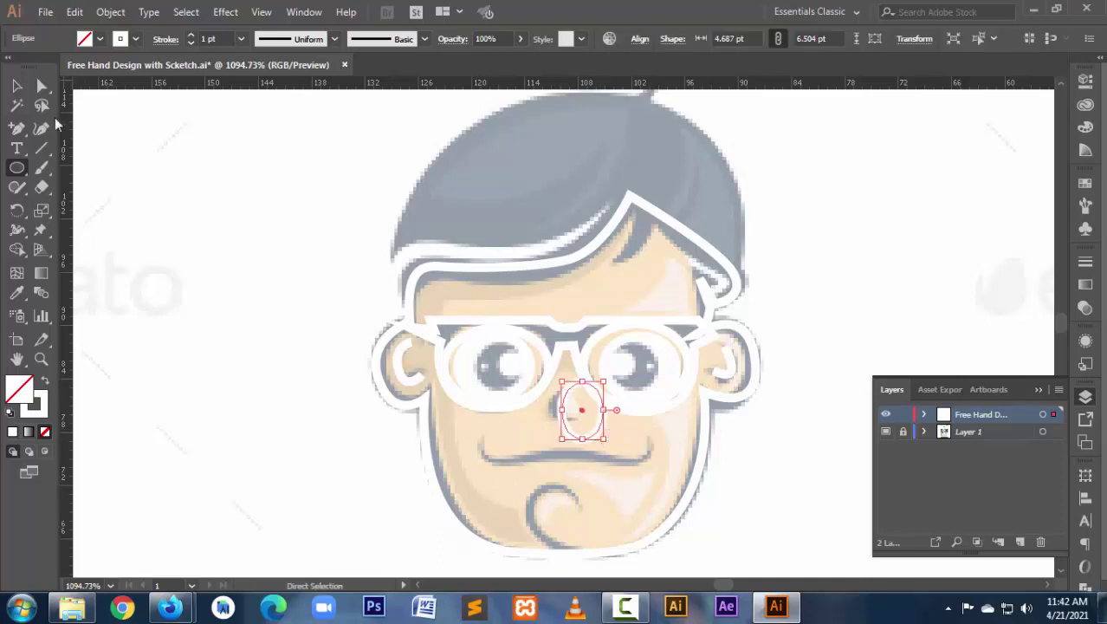
pyautogui.click(16, 88)
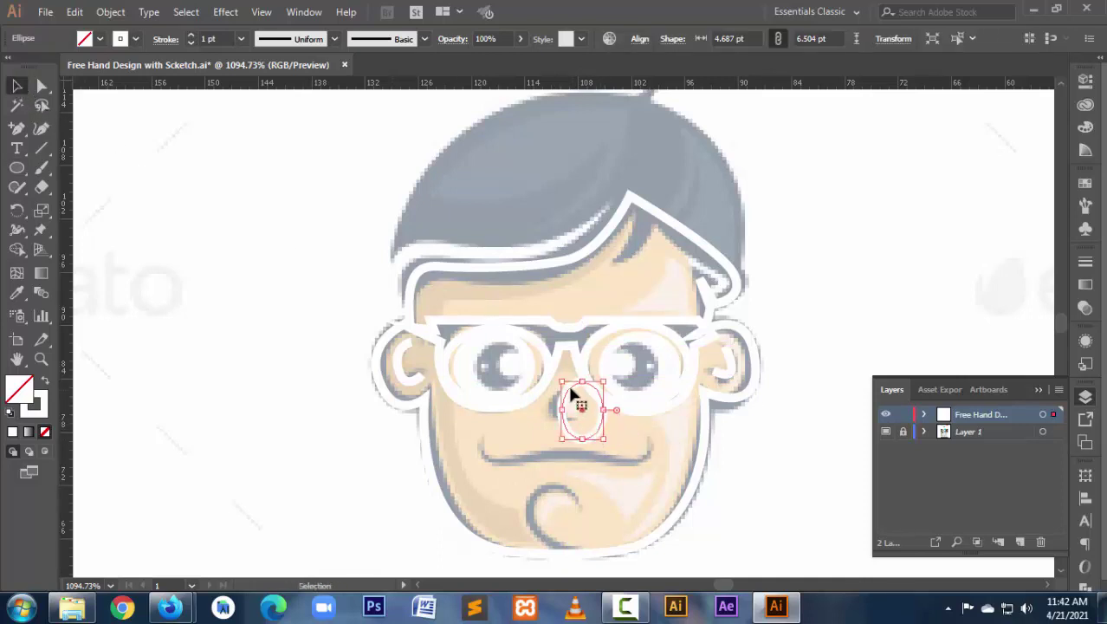
pyautogui.moveTo(565, 382)
pyautogui.mouseDown()
pyautogui.moveTo(573, 396)
pyautogui.moveTo(550, 397)
pyautogui.mouseUp()
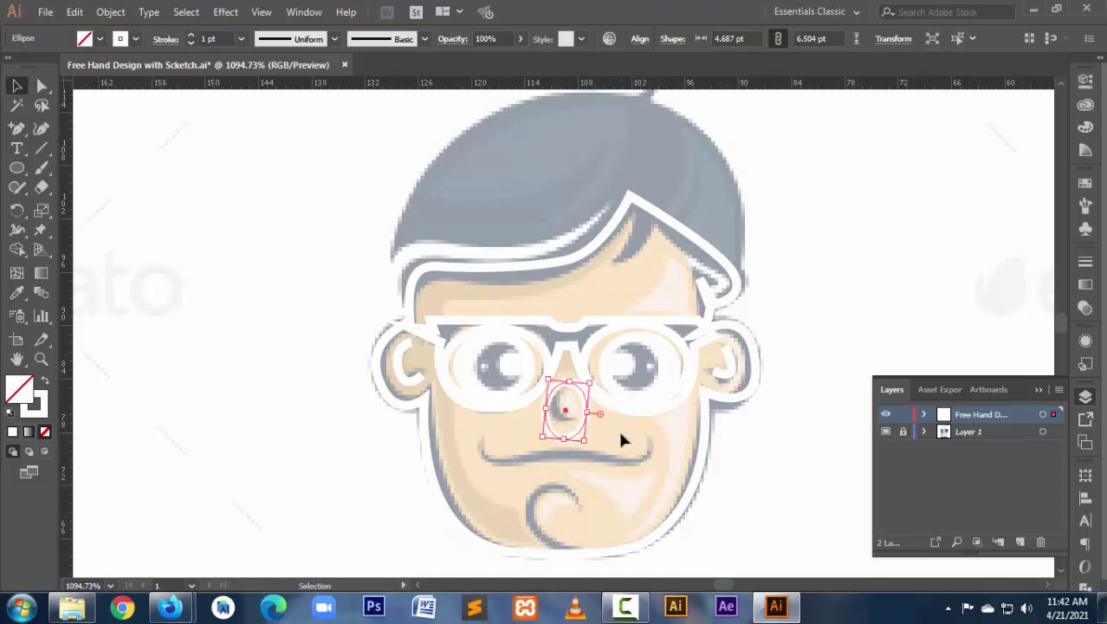
pyautogui.press('Right')
pyautogui.press('Right')
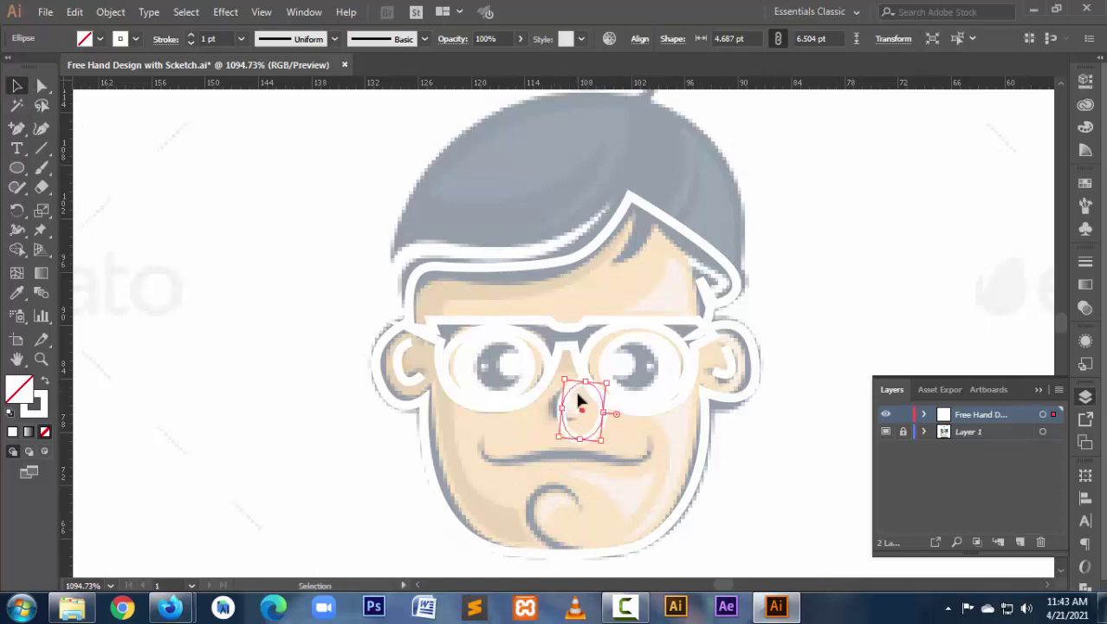
pyautogui.moveTo(575, 386); pyautogui.dragTo(570, 390)
pyautogui.press('Left')
pyautogui.press('Left')
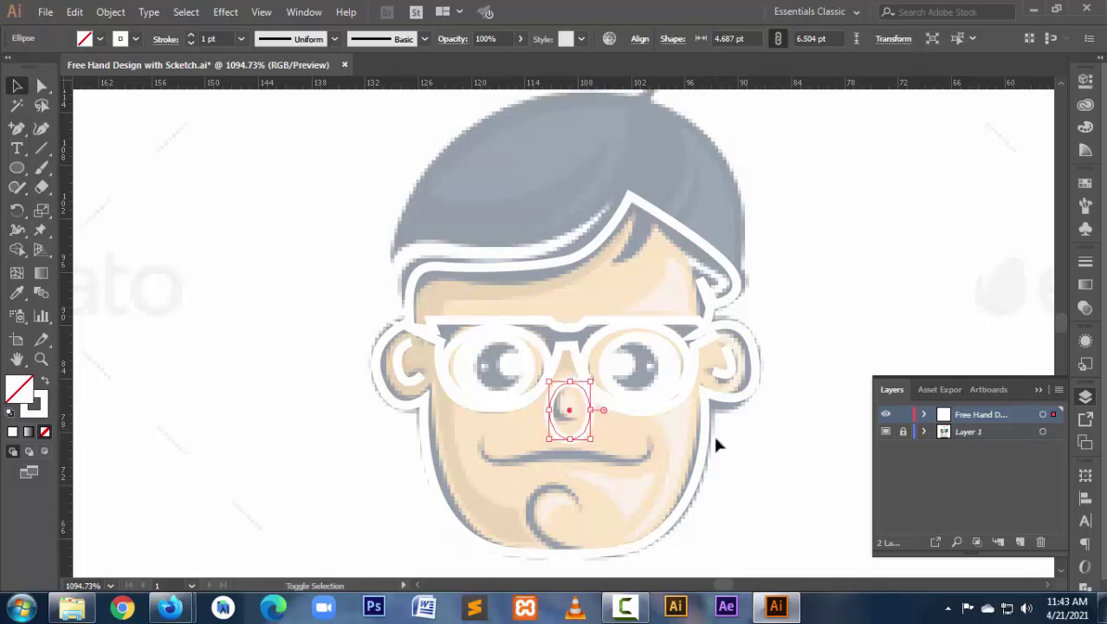
pyautogui.press('Left')
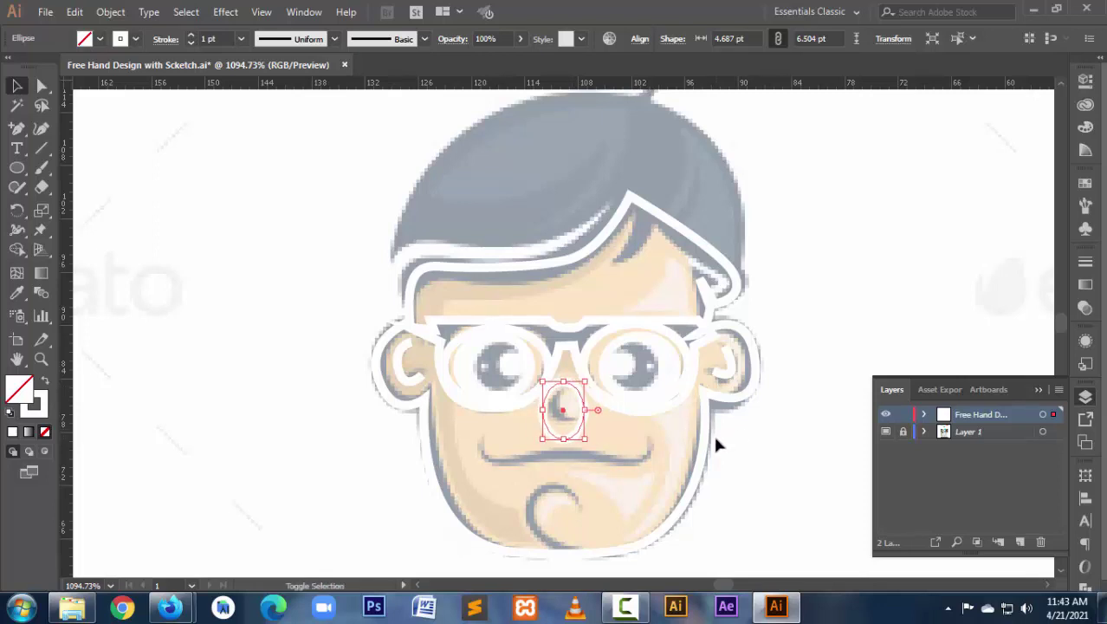
pyautogui.press('Right')
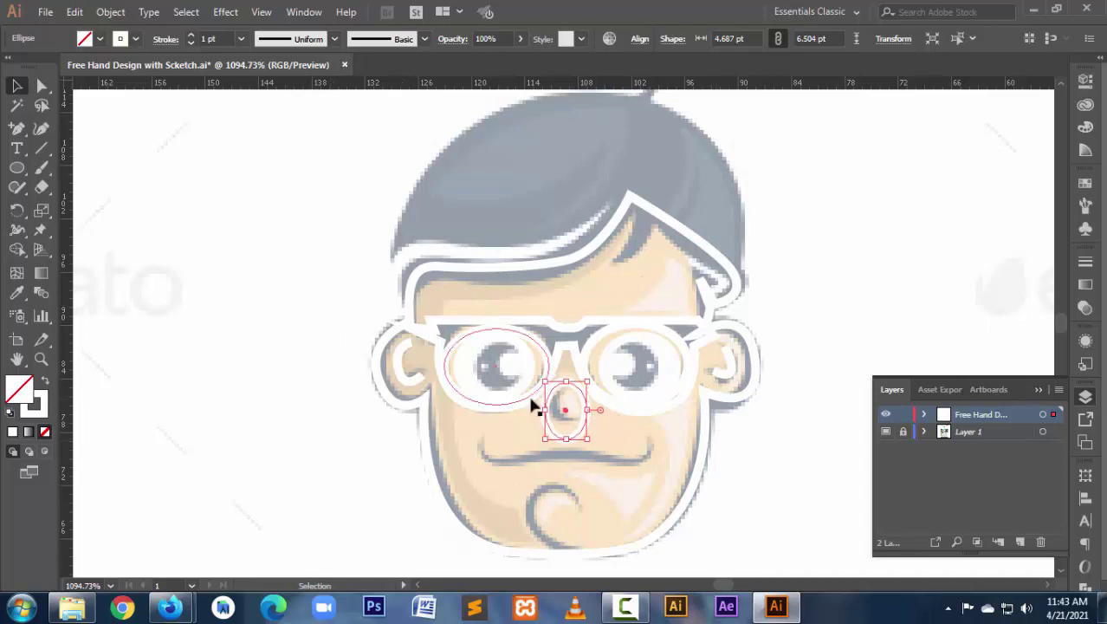
# Turn the nose oval's top point into a sharp tip and scale the shape down slightly.
pyautogui.press('a')
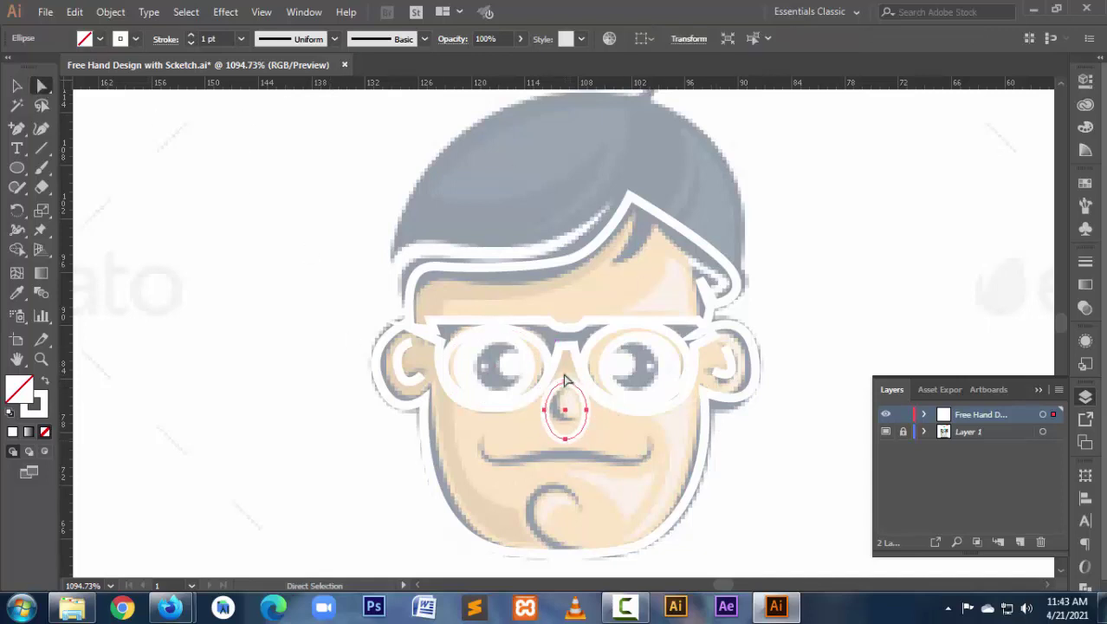
pyautogui.click(566, 381)
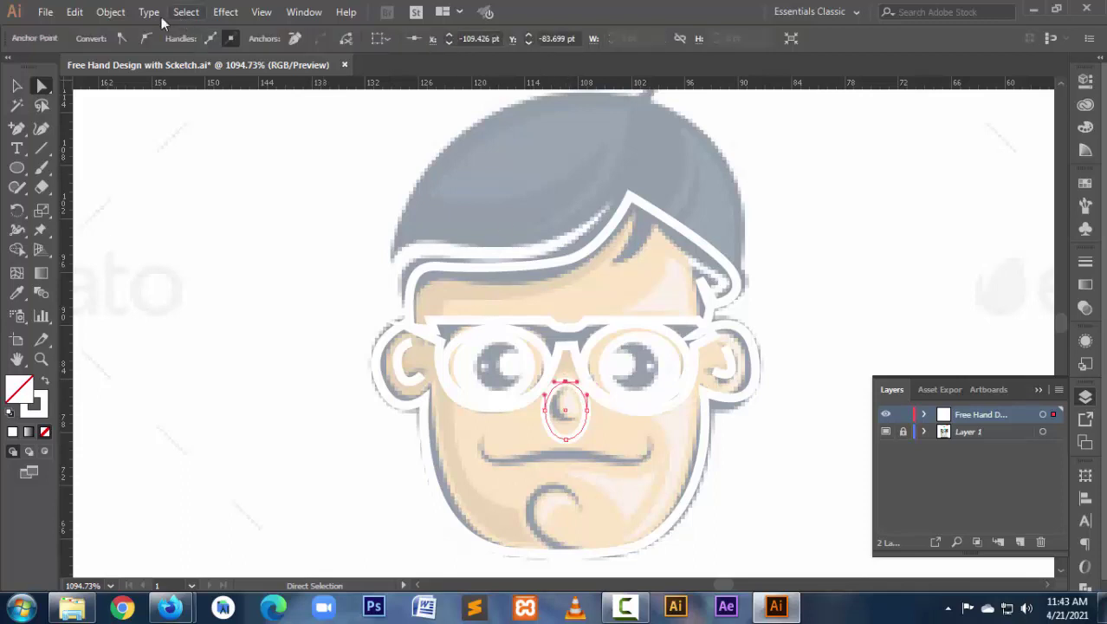
pyautogui.click(121, 38)
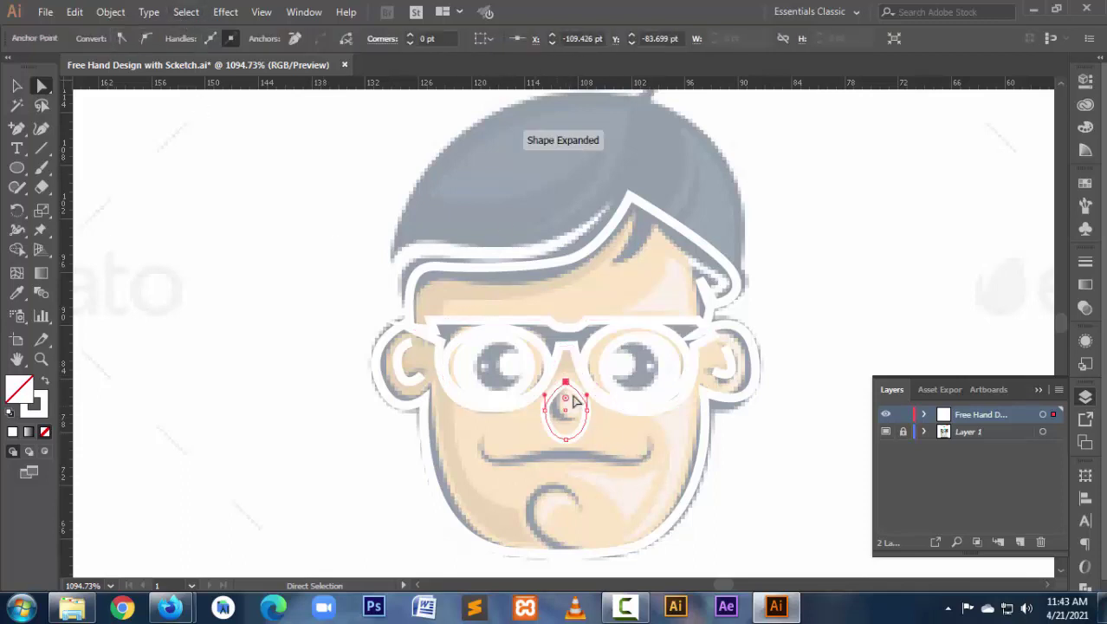
pyautogui.moveTo(565, 382); pyautogui.dragTo(566, 367)
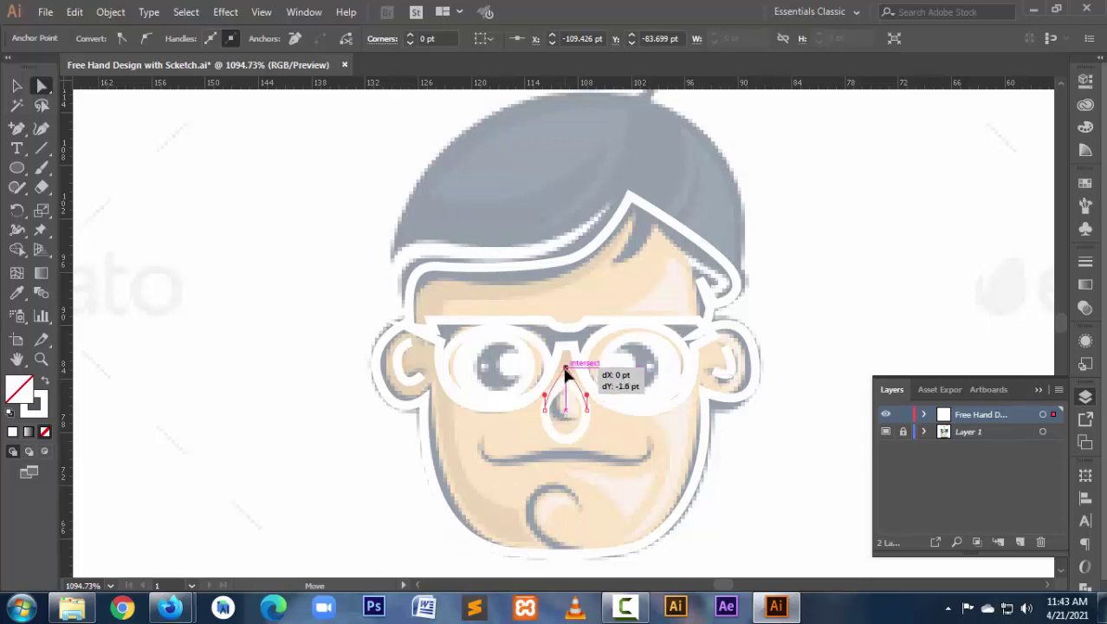
pyautogui.click(16, 85)
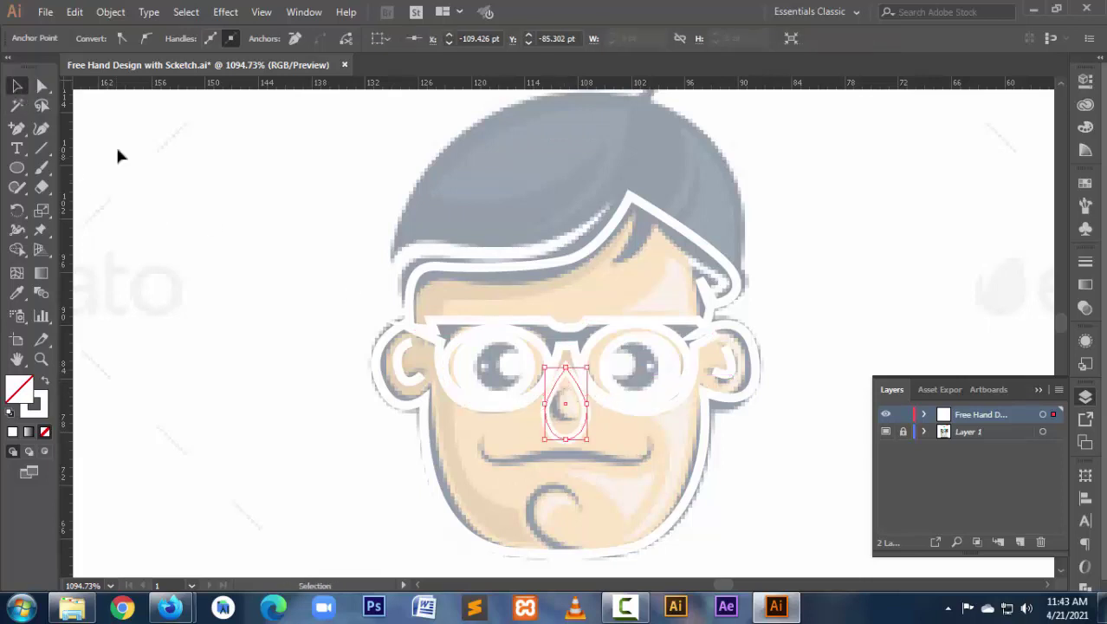
pyautogui.moveTo(588, 439); pyautogui.dragTo(585, 438)
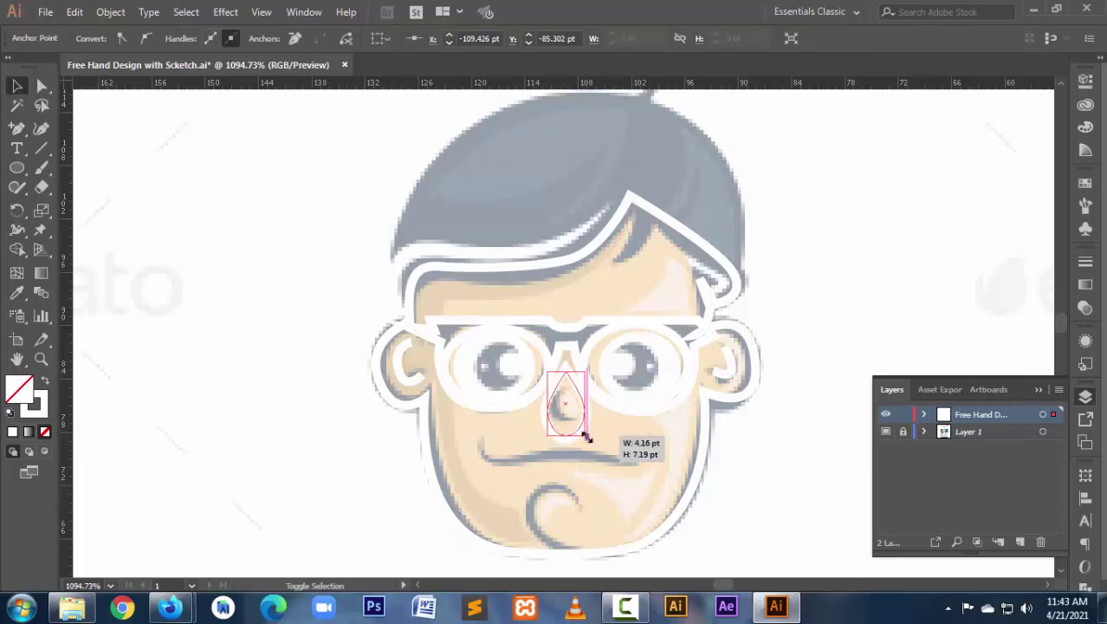
# Adjust the nose's side anchors so the teardrop matches the sketched nose.
pyautogui.click(609, 440)
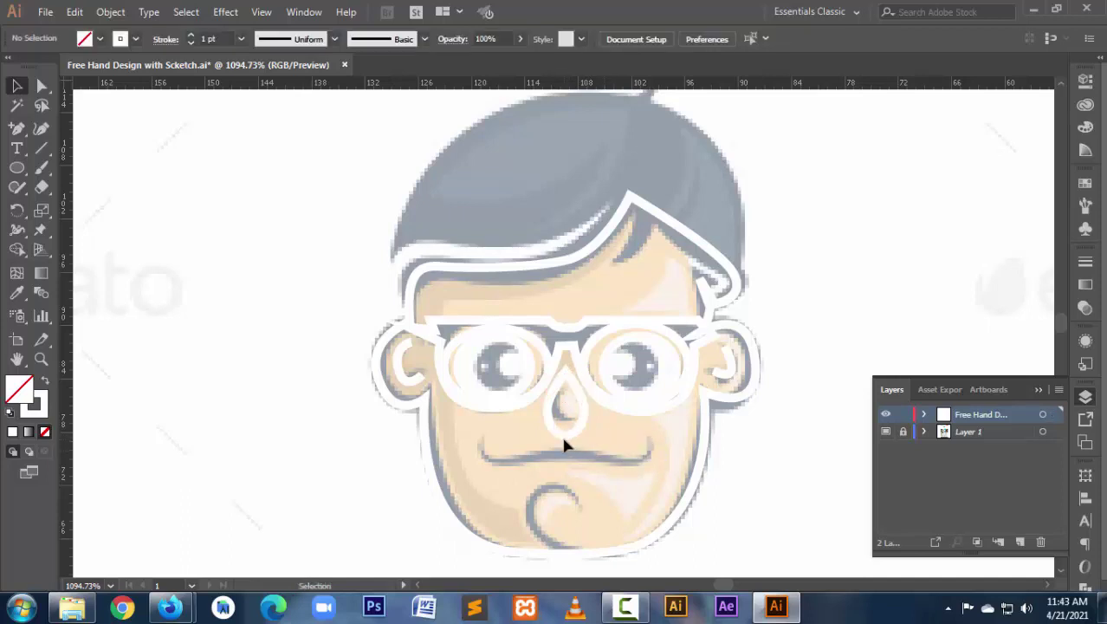
pyautogui.click(564, 438)
pyautogui.click(519, 420)
pyautogui.click(41, 87)
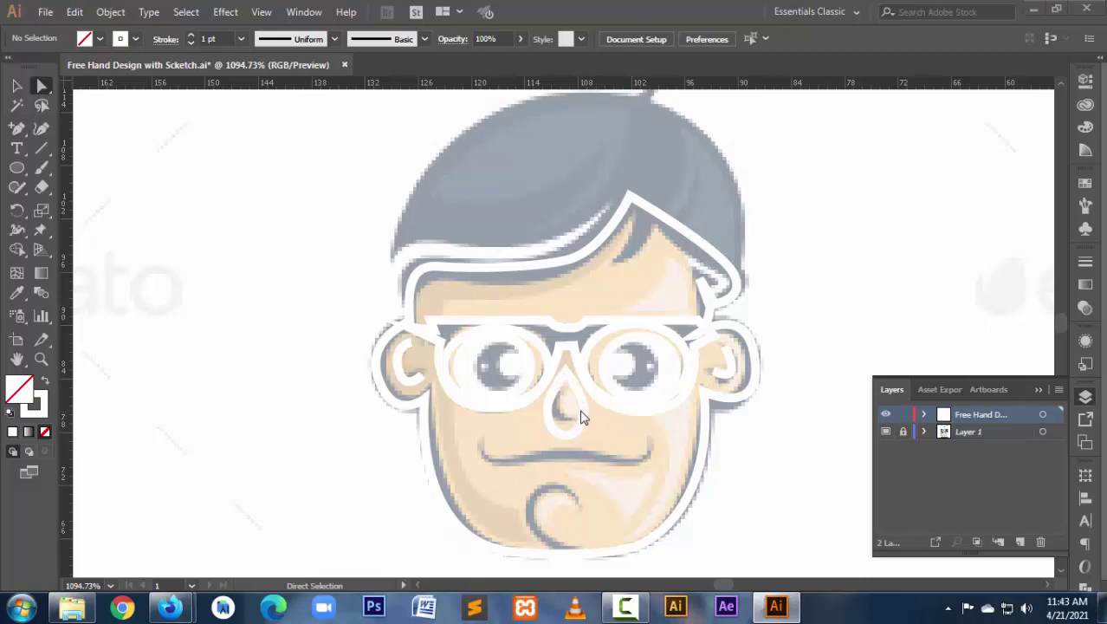
pyautogui.moveTo(580, 416); pyautogui.dragTo(551, 413)
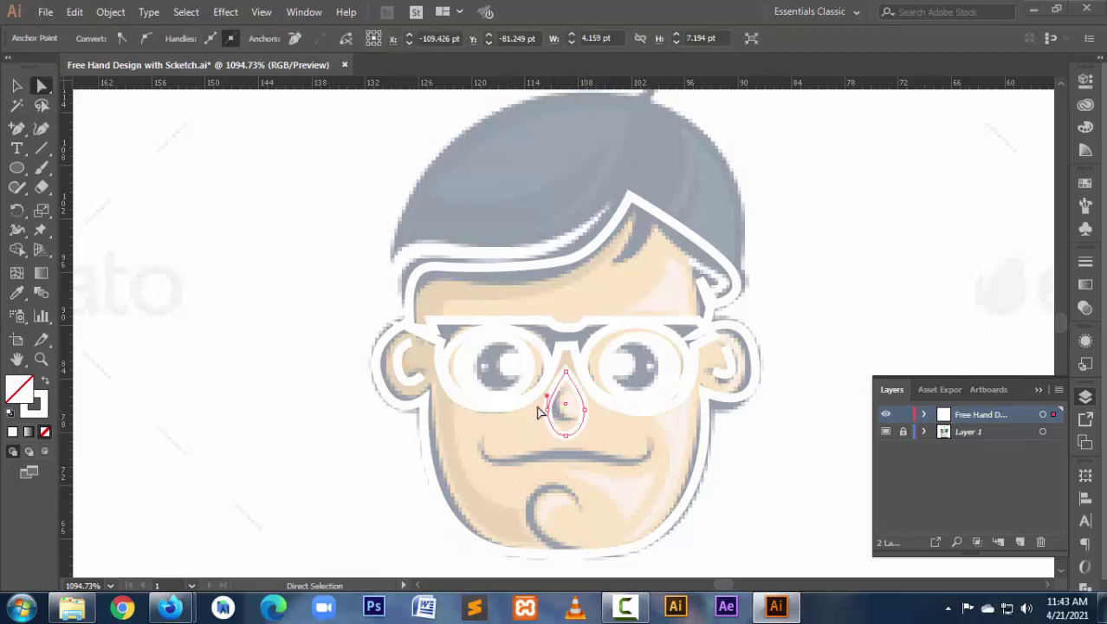
pyautogui.click(596, 418)
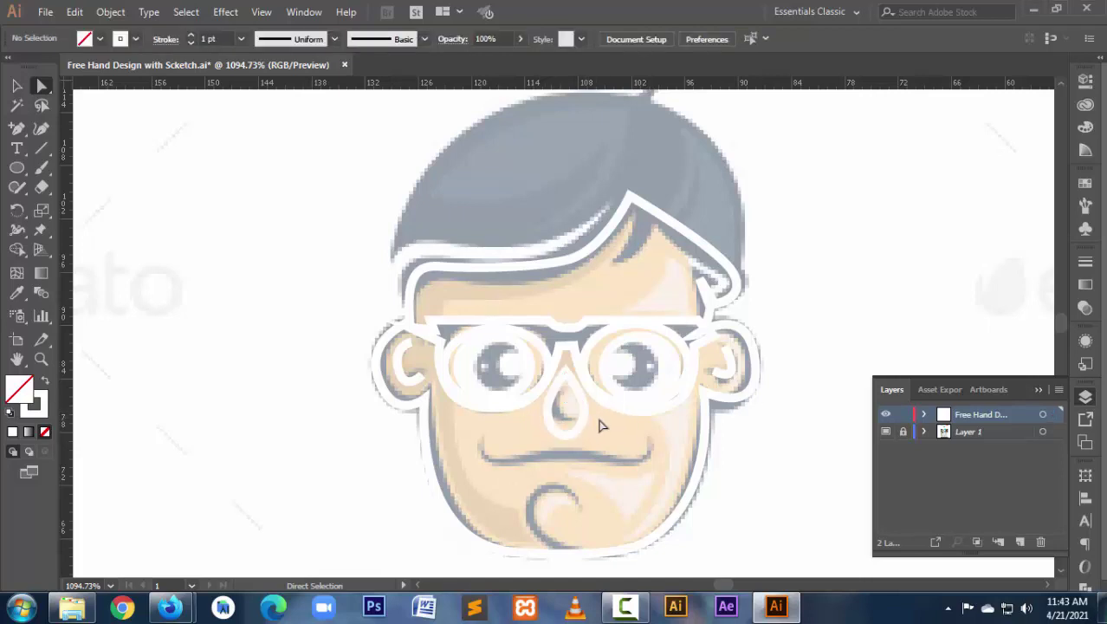
pyautogui.click(981, 481)
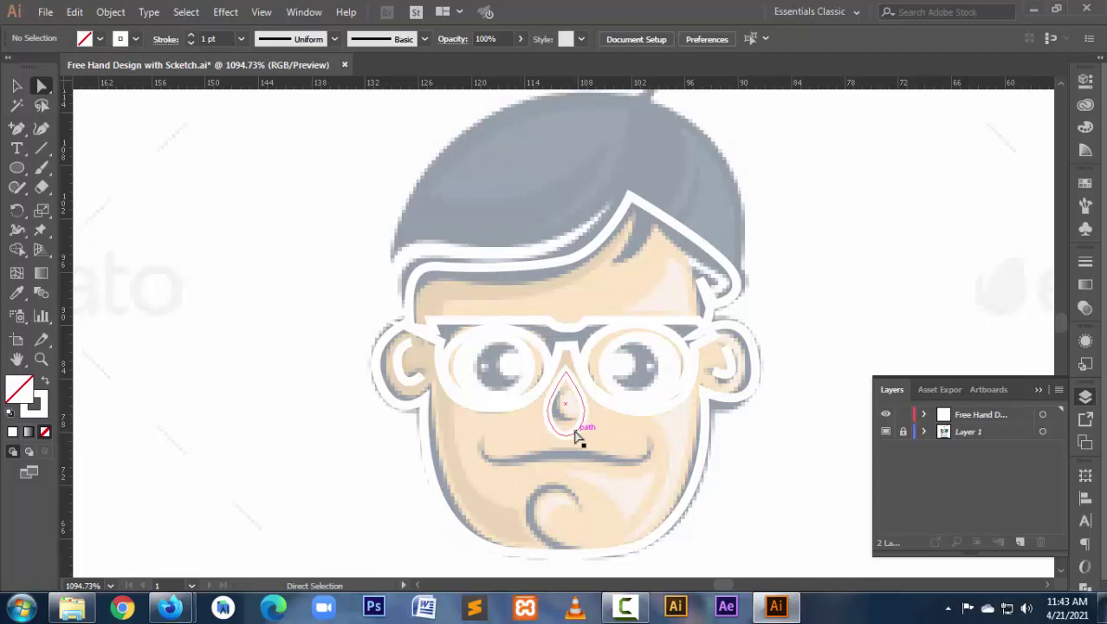
pyautogui.click(546, 419)
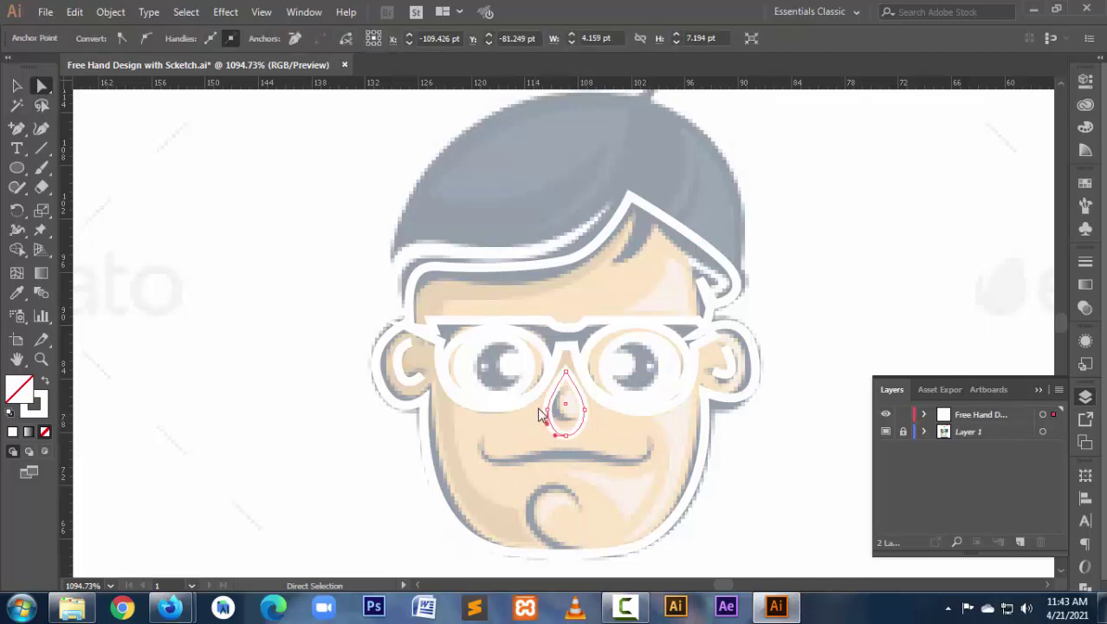
pyautogui.moveTo(513, 412); pyautogui.dragTo(527, 417)
pyautogui.press('v')
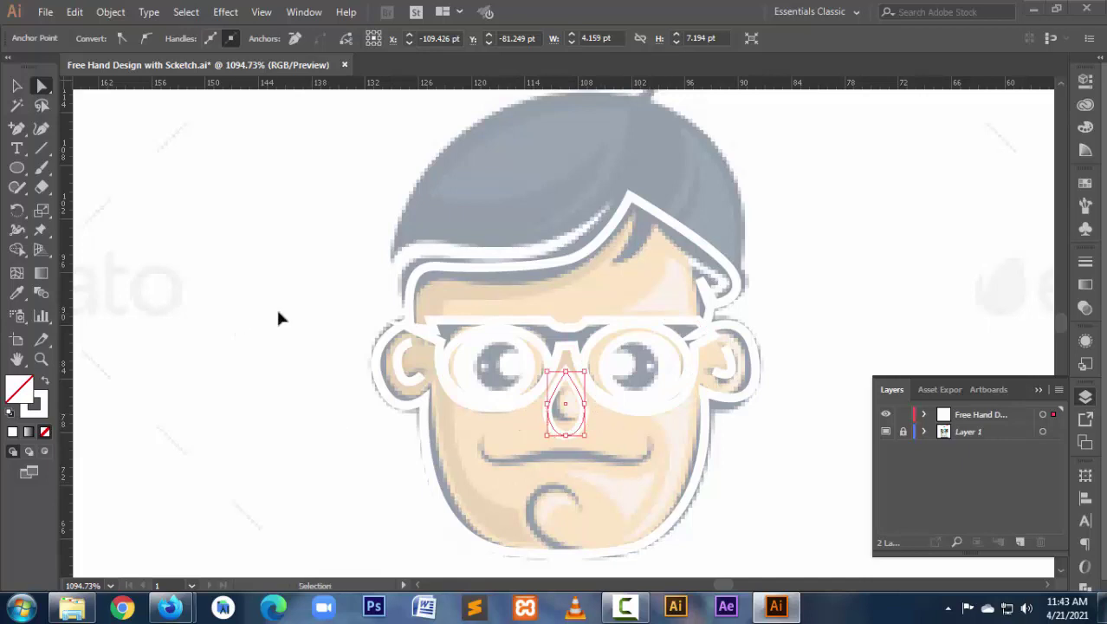
pyautogui.press('a')
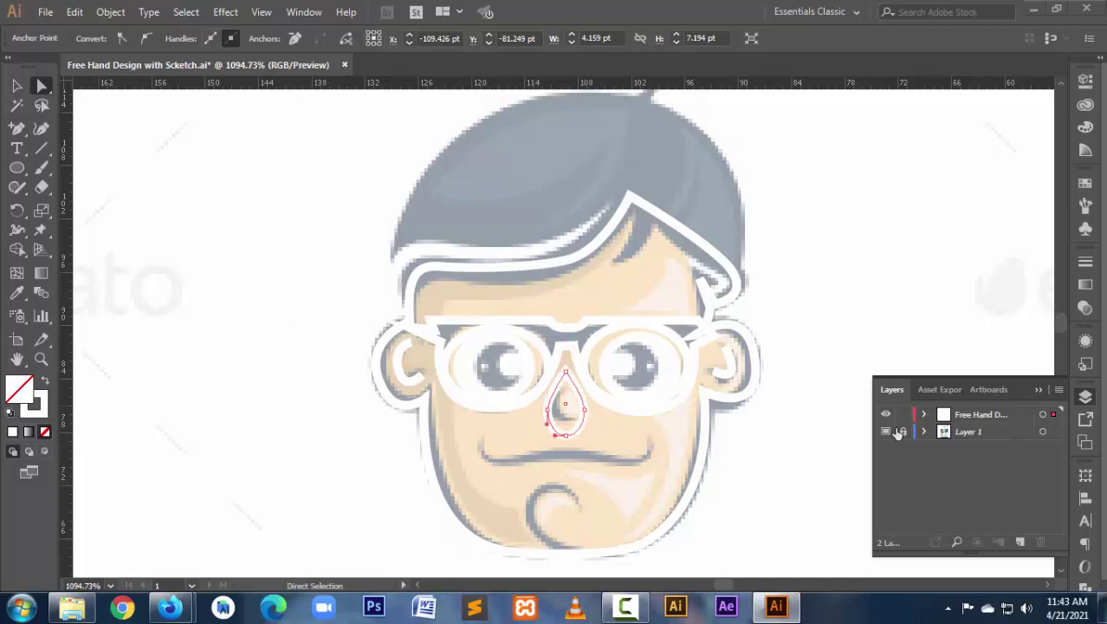
pyautogui.click(885, 433)
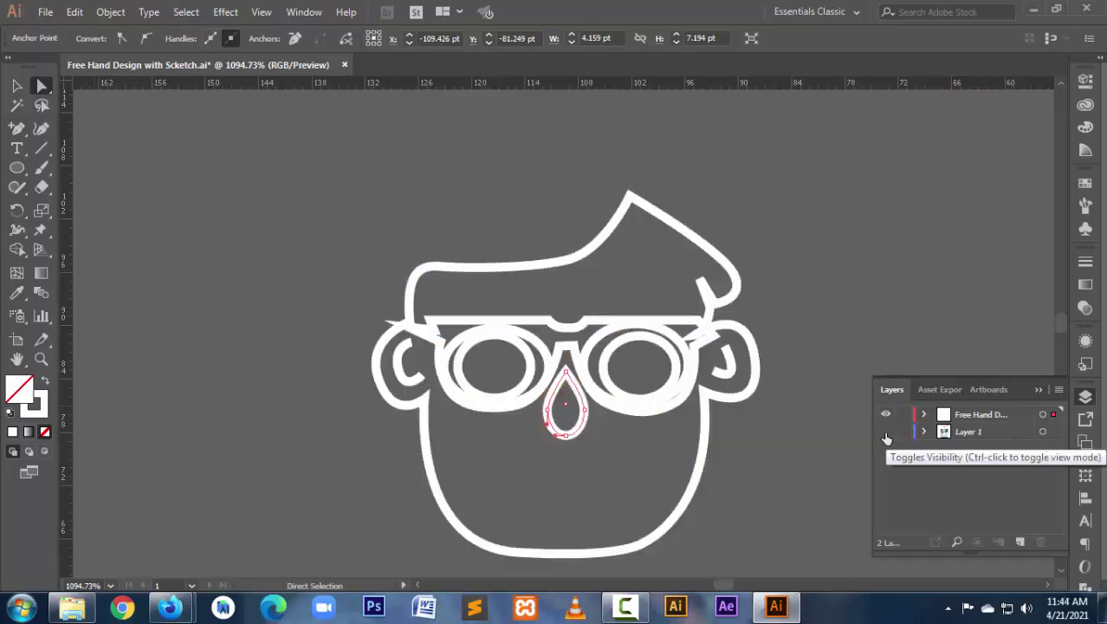
pyautogui.click(521, 429)
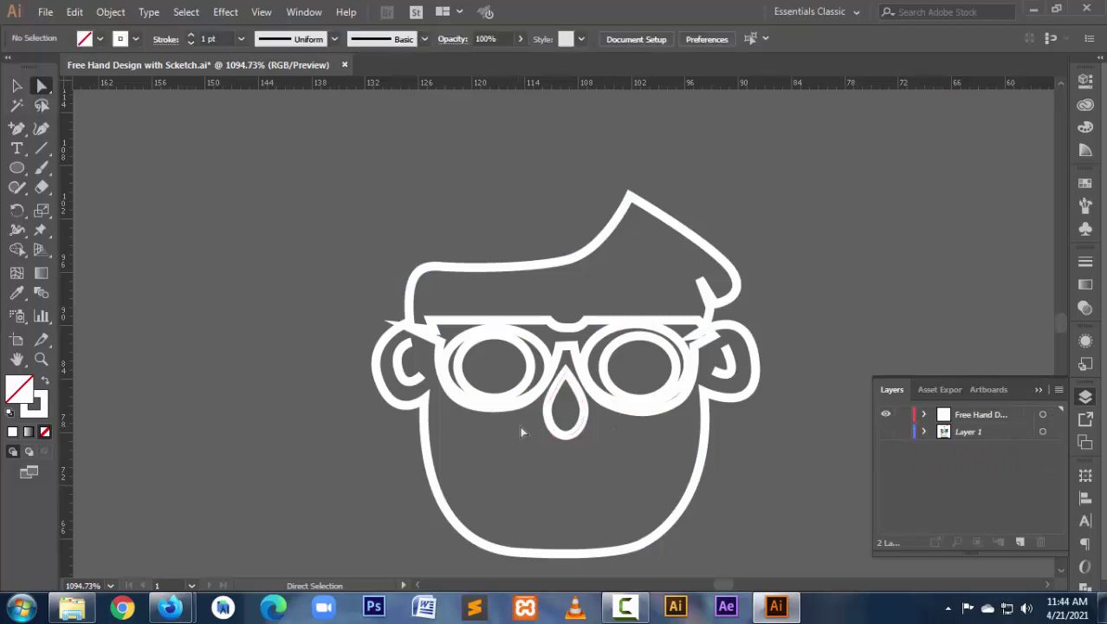
pyautogui.click(593, 406)
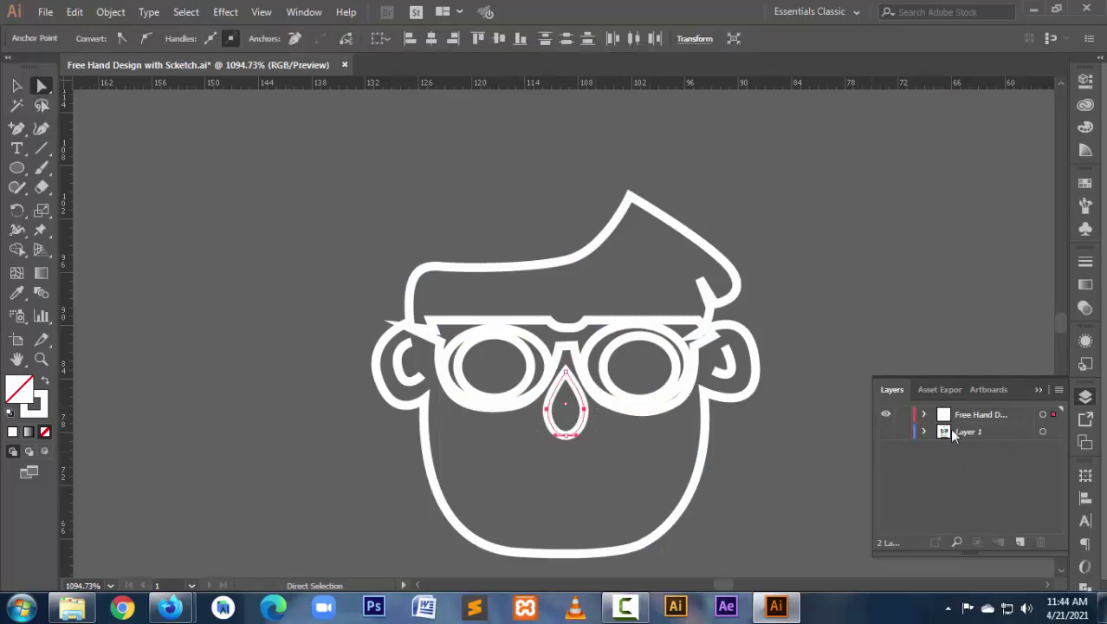
pyautogui.click(885, 432)
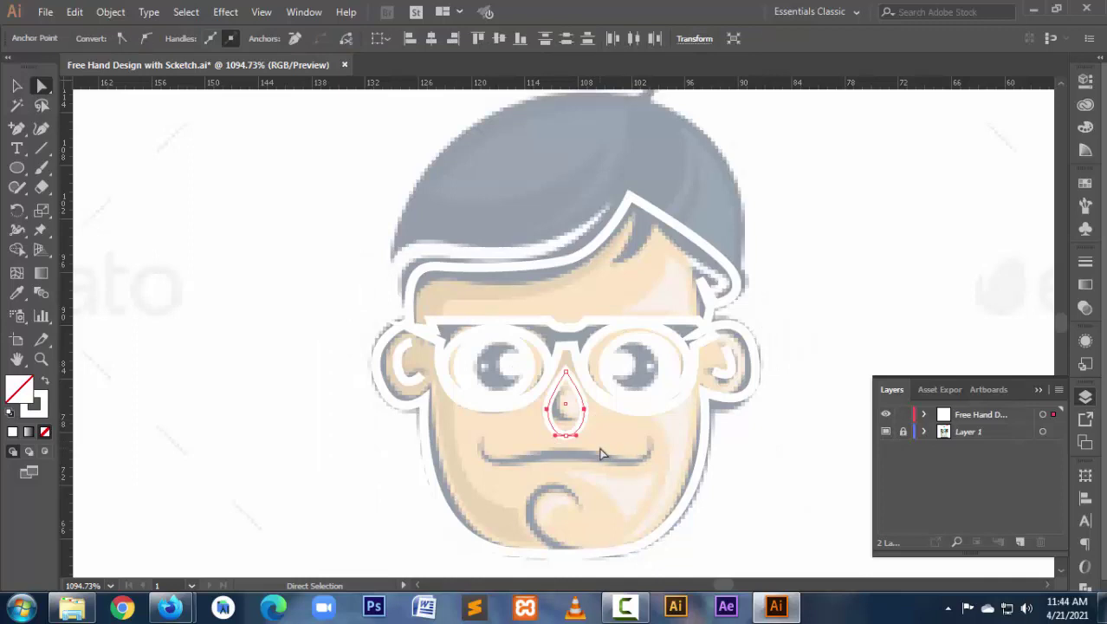
pyautogui.click(540, 426)
pyautogui.moveTo(536, 416); pyautogui.dragTo(596, 407)
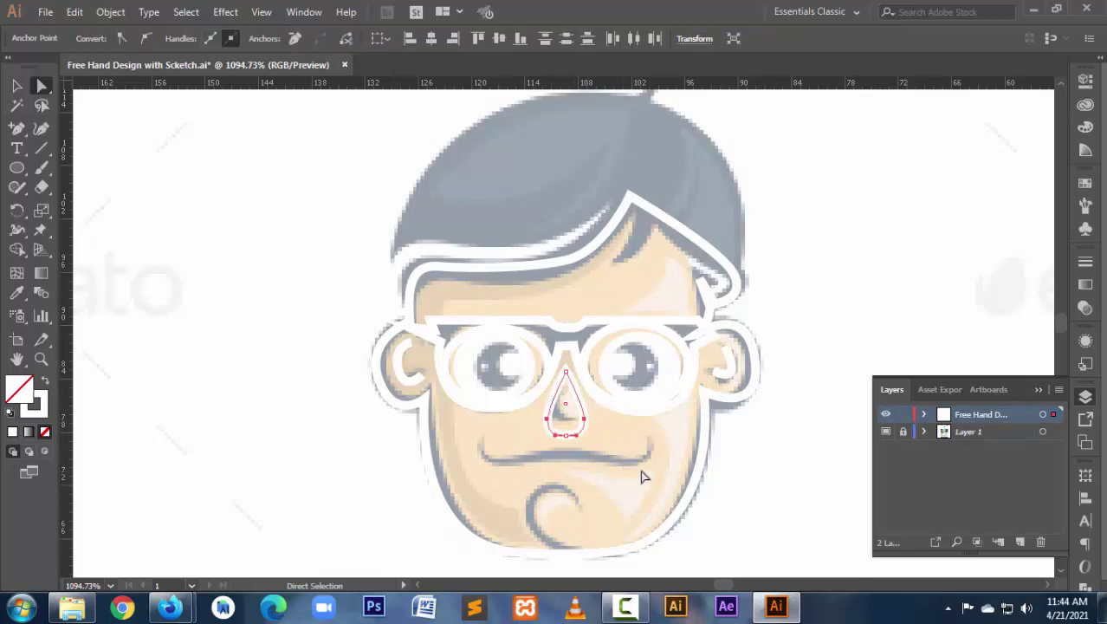
pyautogui.click(606, 433)
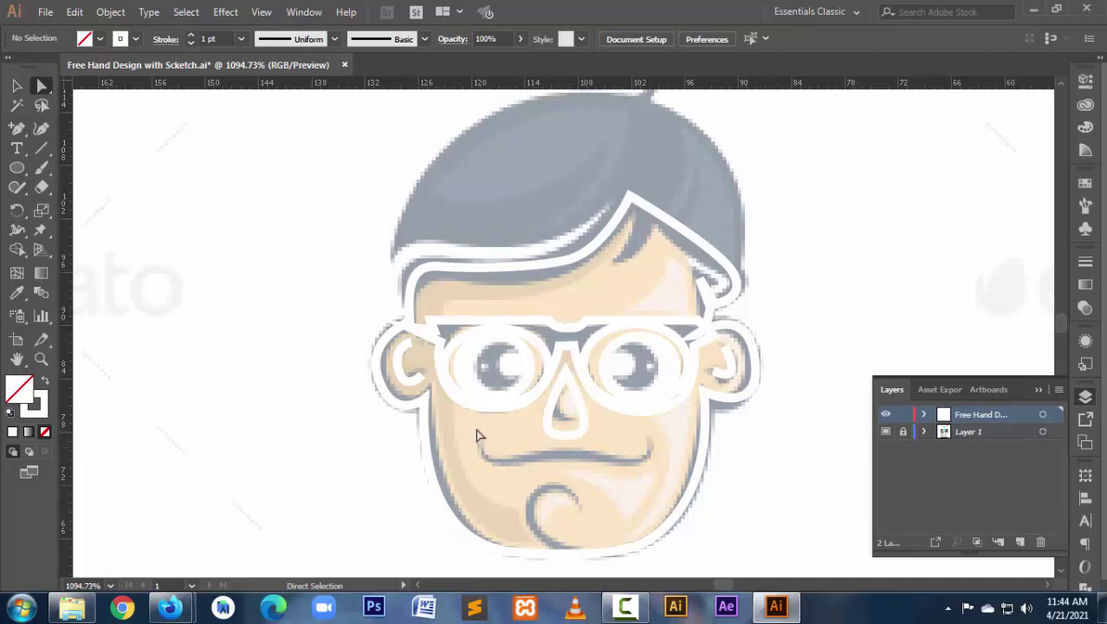
# Draw an Arc Tool curve along the mouth and resize it onto the sketched smile.
pyautogui.click(45, 149)
pyautogui.click(72, 167)
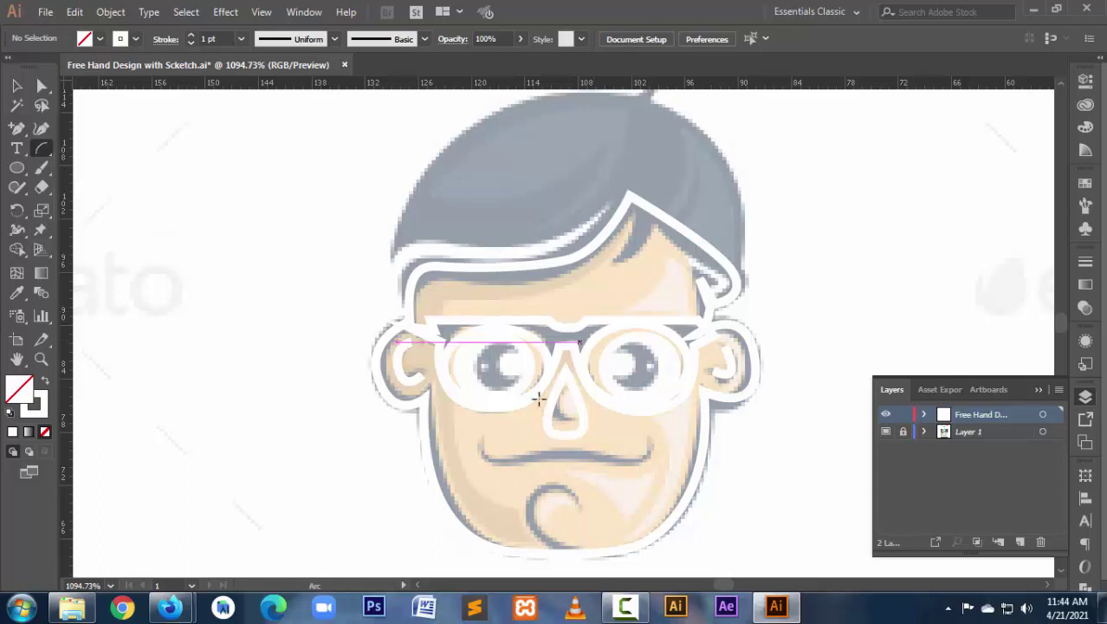
pyautogui.moveTo(557, 465); pyautogui.dragTo(660, 495)
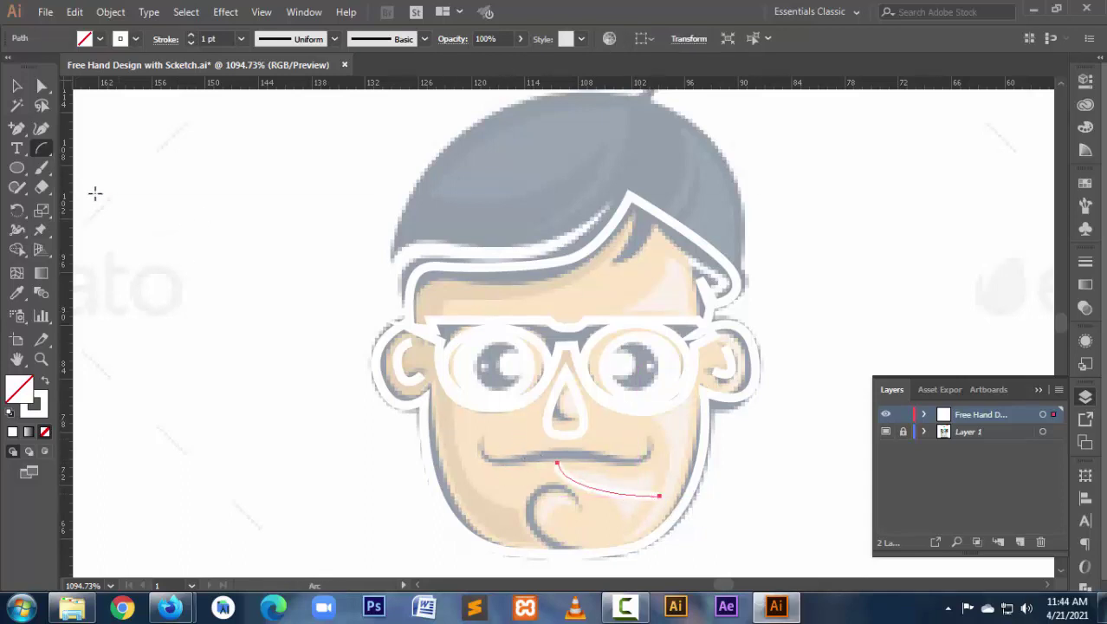
pyautogui.click(17, 86)
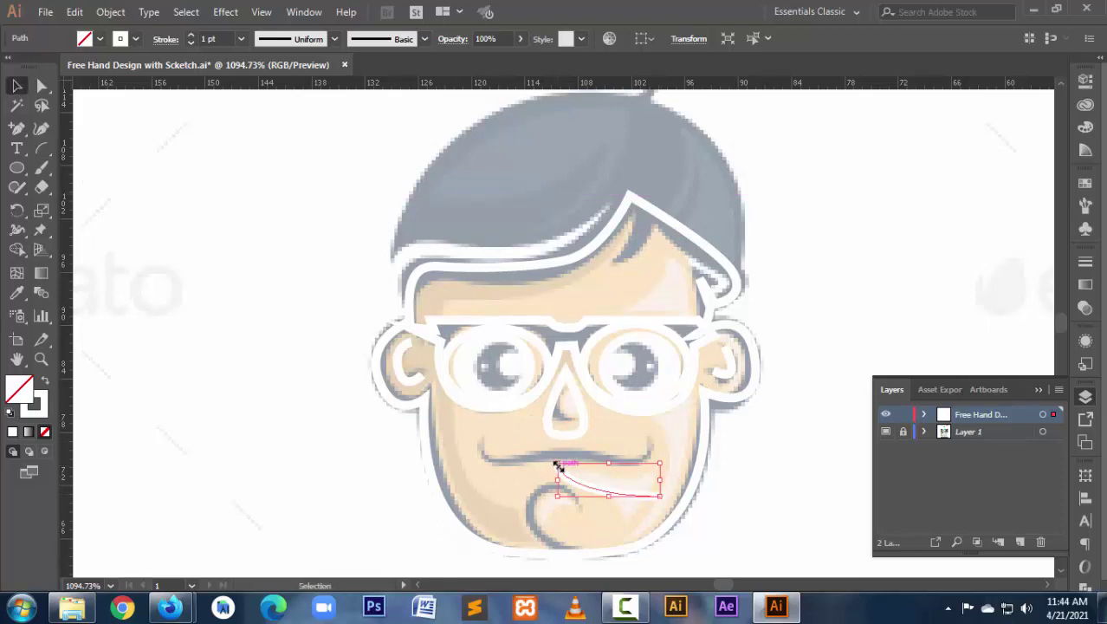
pyautogui.moveTo(557, 465); pyautogui.dragTo(473, 436)
pyautogui.moveTo(565, 494); pyautogui.dragTo(565, 474)
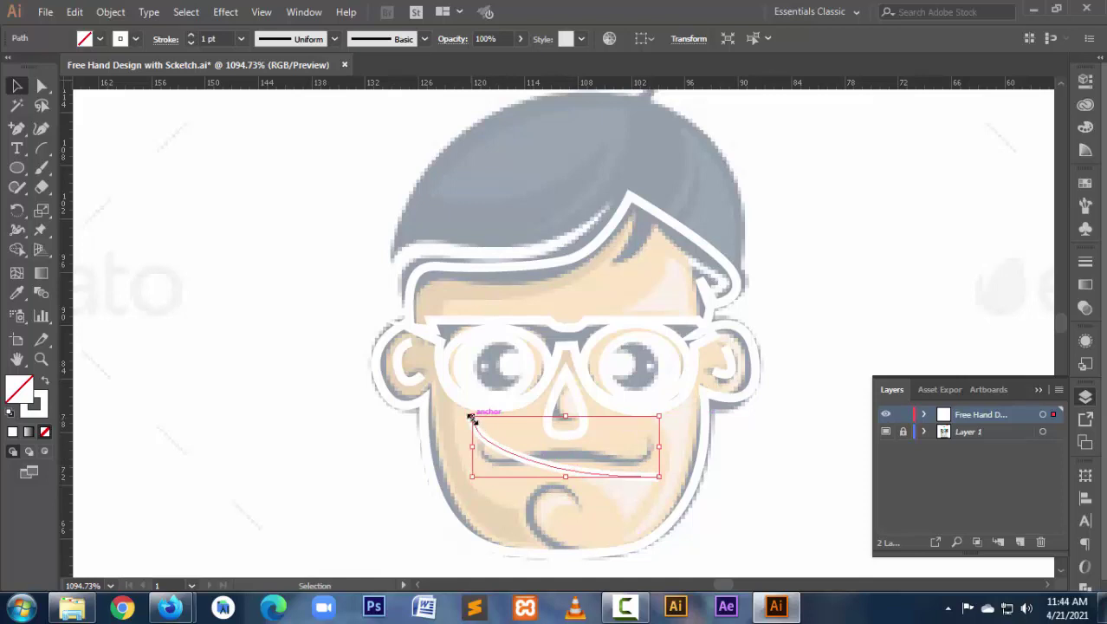
pyautogui.moveTo(473, 418); pyautogui.dragTo(494, 431)
pyautogui.moveTo(568, 469); pyautogui.dragTo(561, 466)
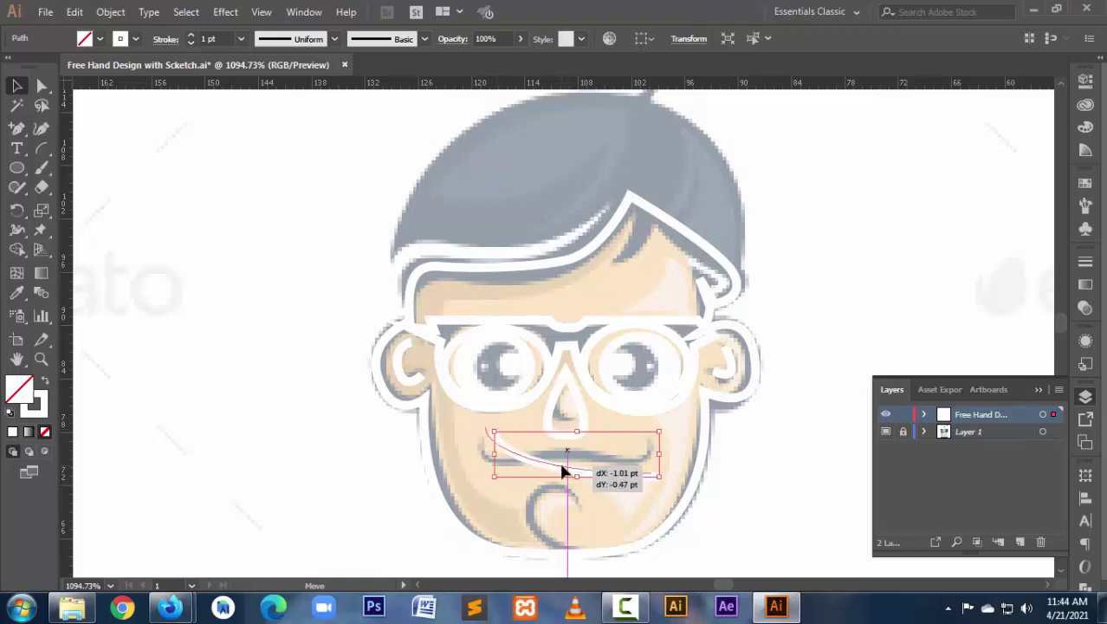
pyautogui.click(608, 509)
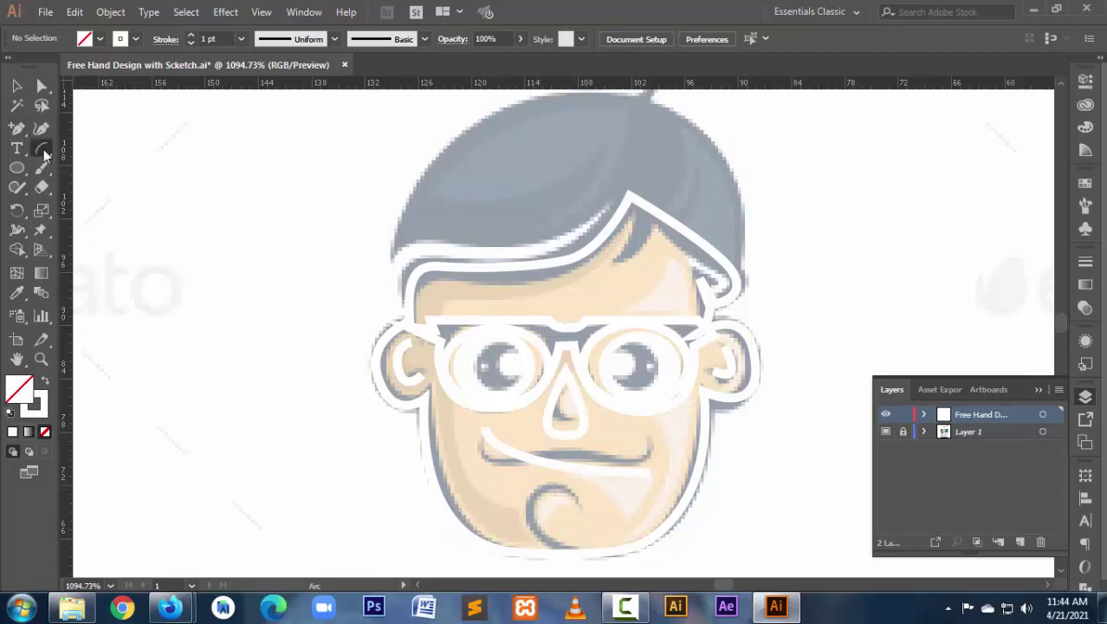
pyautogui.moveTo(43, 149); pyautogui.dragTo(96, 167)
# Try an arc at the bottom of the chin, then undo it.
pyautogui.click(96, 169)
pyautogui.moveTo(520, 496); pyautogui.dragTo(602, 551)
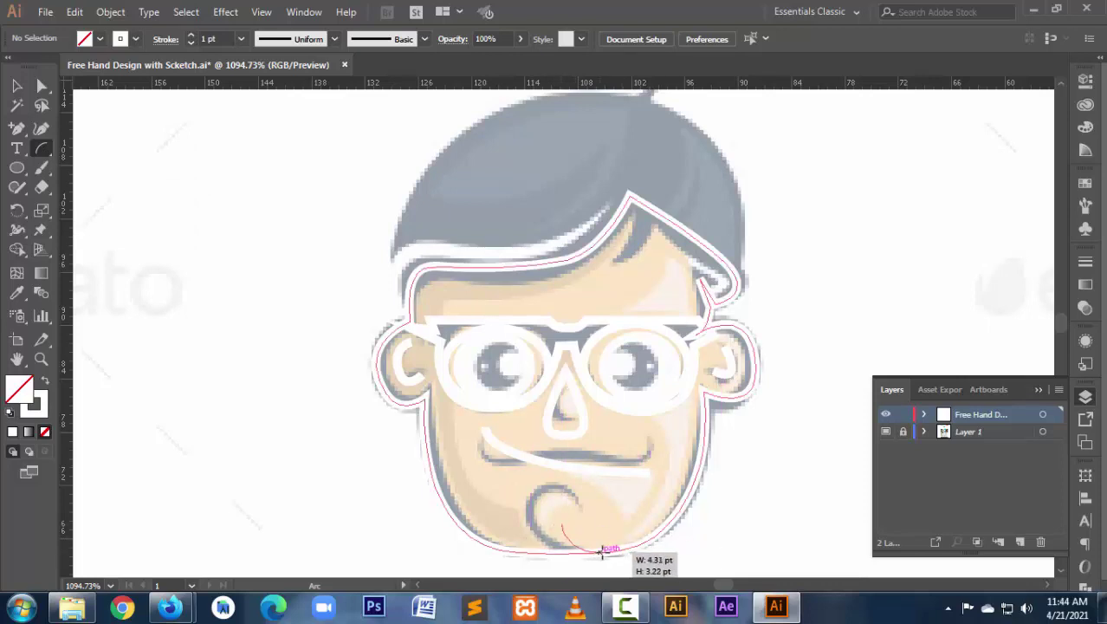
pyautogui.press('shift')
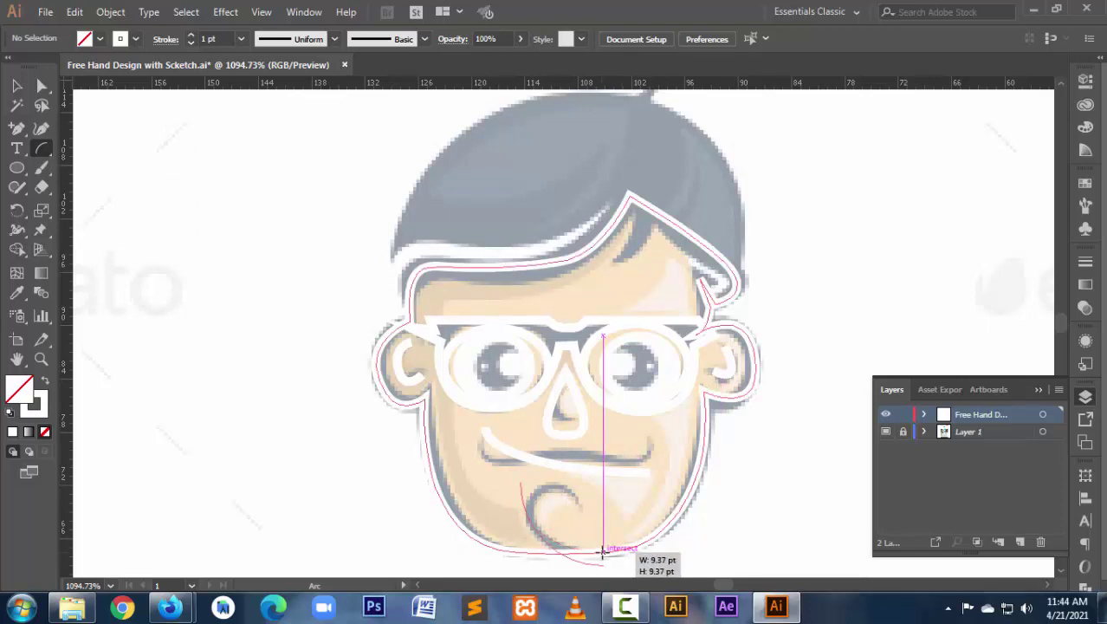
pyautogui.moveTo(535, 499); pyautogui.dragTo(586, 538)
pyautogui.hotkey('ctrl', 'z')
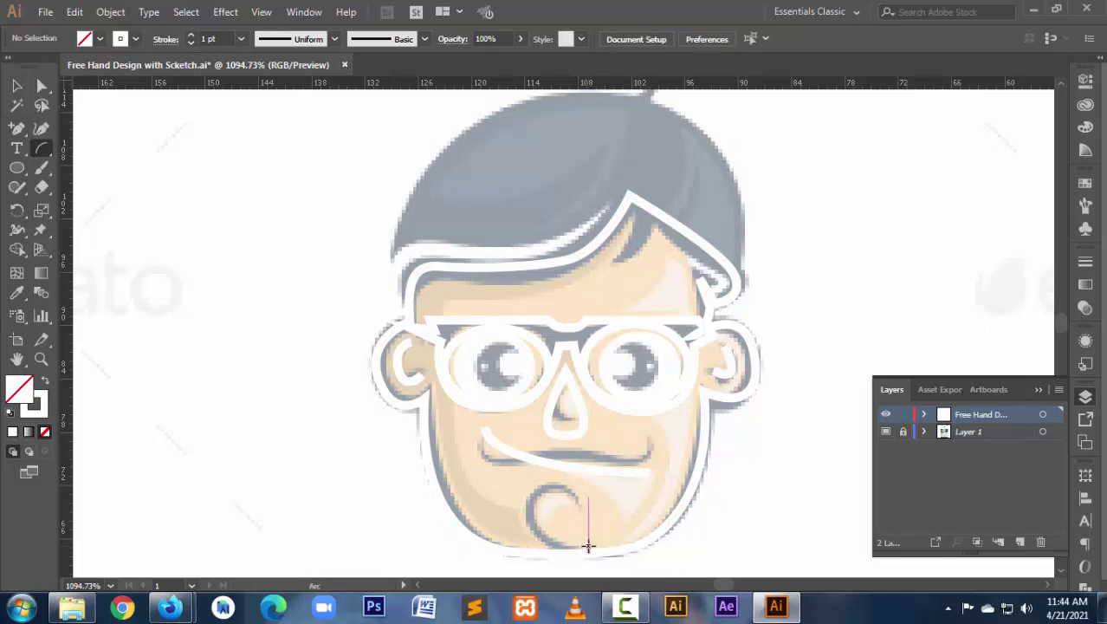
# Trace the chin curl with a curved Pen tool path.
pyautogui.moveTo(16, 128); pyautogui.dragTo(94, 138)
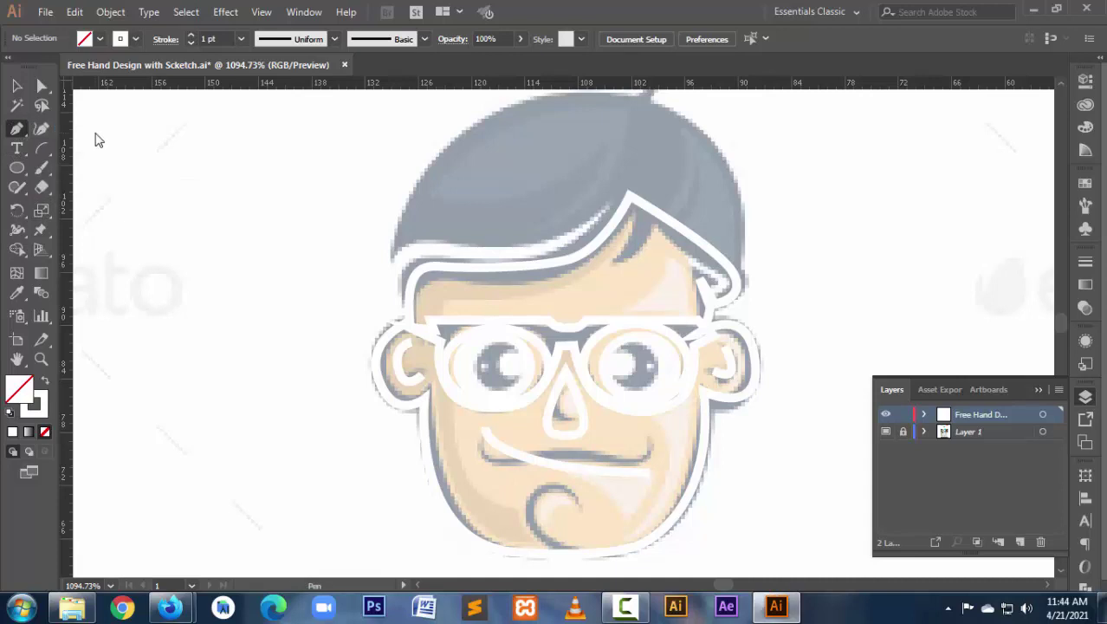
pyautogui.click(571, 499)
pyautogui.click(552, 465)
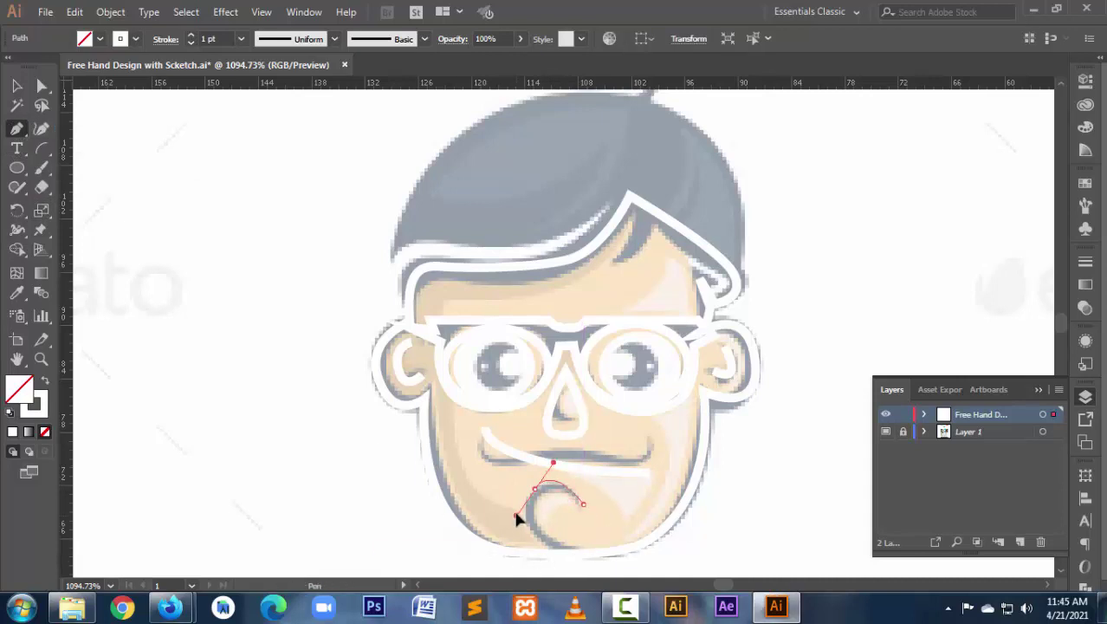
pyautogui.moveTo(516, 513); pyautogui.dragTo(594, 563)
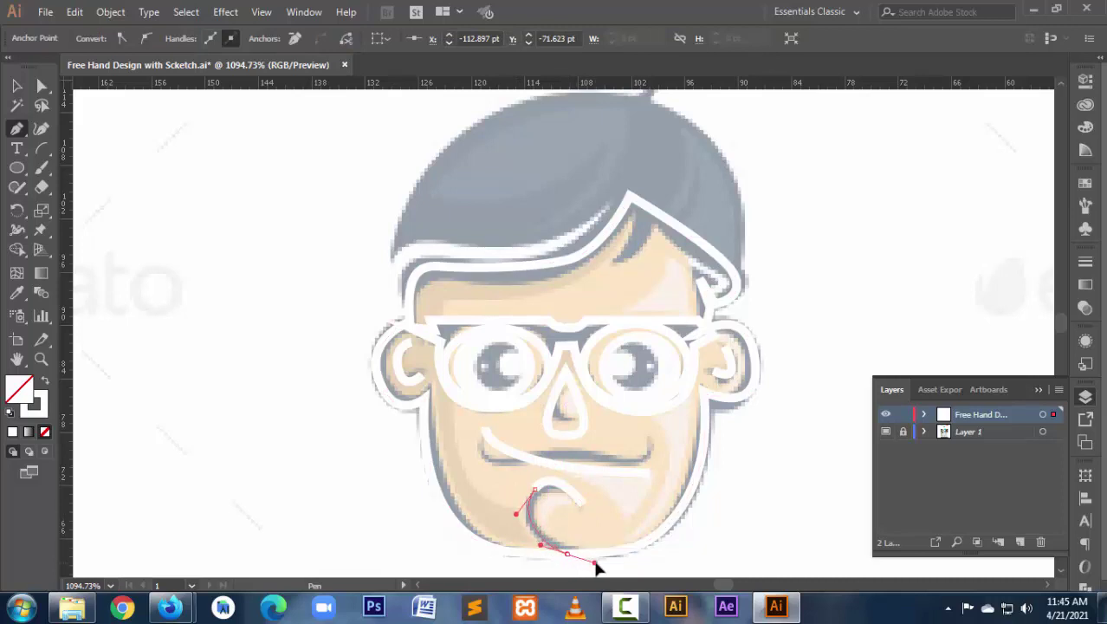
pyautogui.moveTo(566, 551)
pyautogui.mouseDown()
pyautogui.moveTo(678, 457)
pyautogui.moveTo(629, 484)
pyautogui.mouseUp()
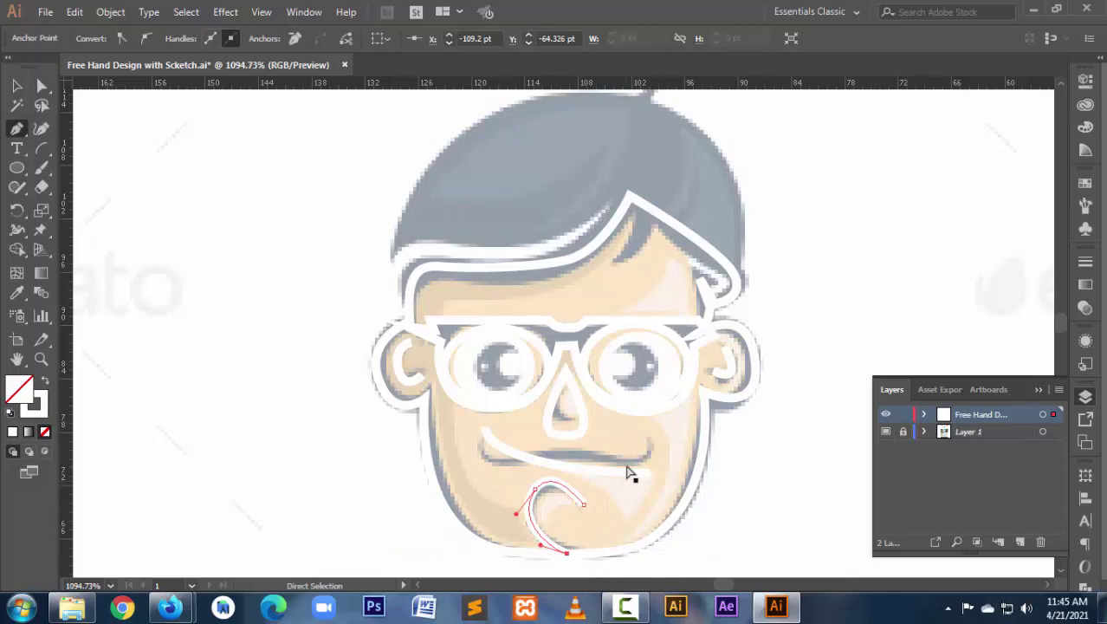
pyautogui.keyDown('ctrl'); pyautogui.click(579, 287); pyautogui.keyUp('ctrl')
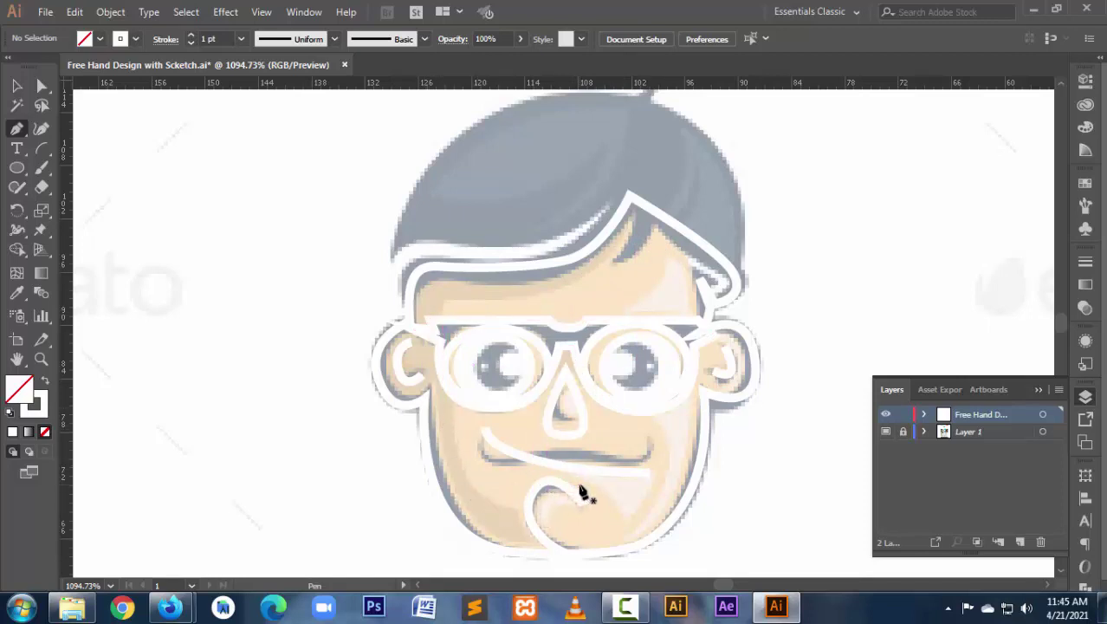
# Hide the Free Hand layer, toggle Layer 1's lock, and open the Layers panel menu.
pyautogui.click(885, 414)
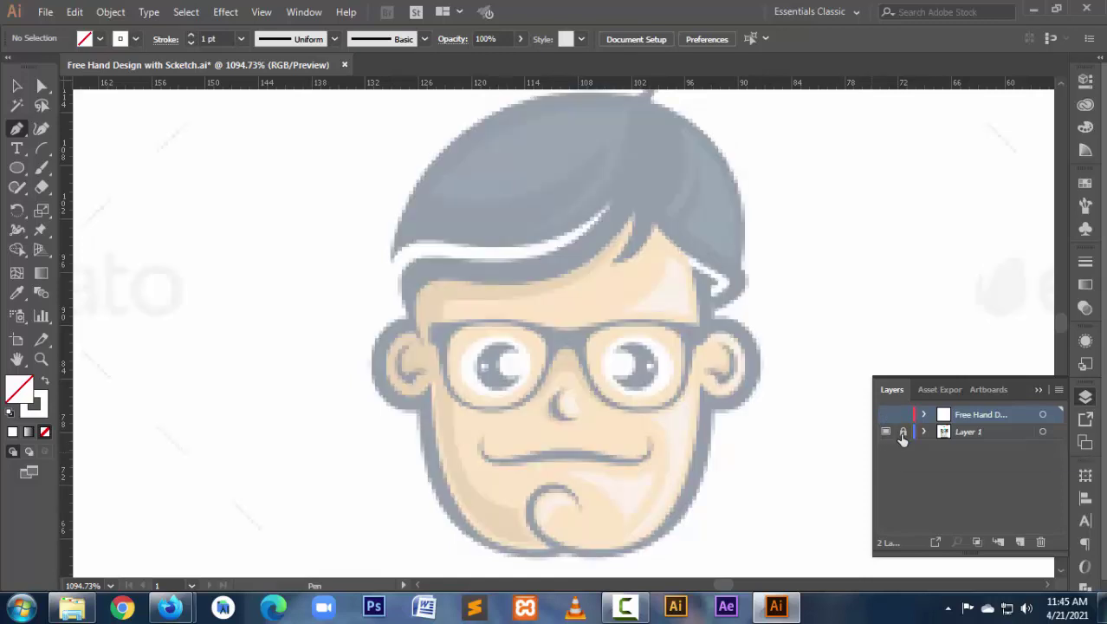
pyautogui.click(902, 432)
pyautogui.click(1058, 390)
# Open File Explorer on the Downloads folder and browse its image files.
pyautogui.click(1060, 394)
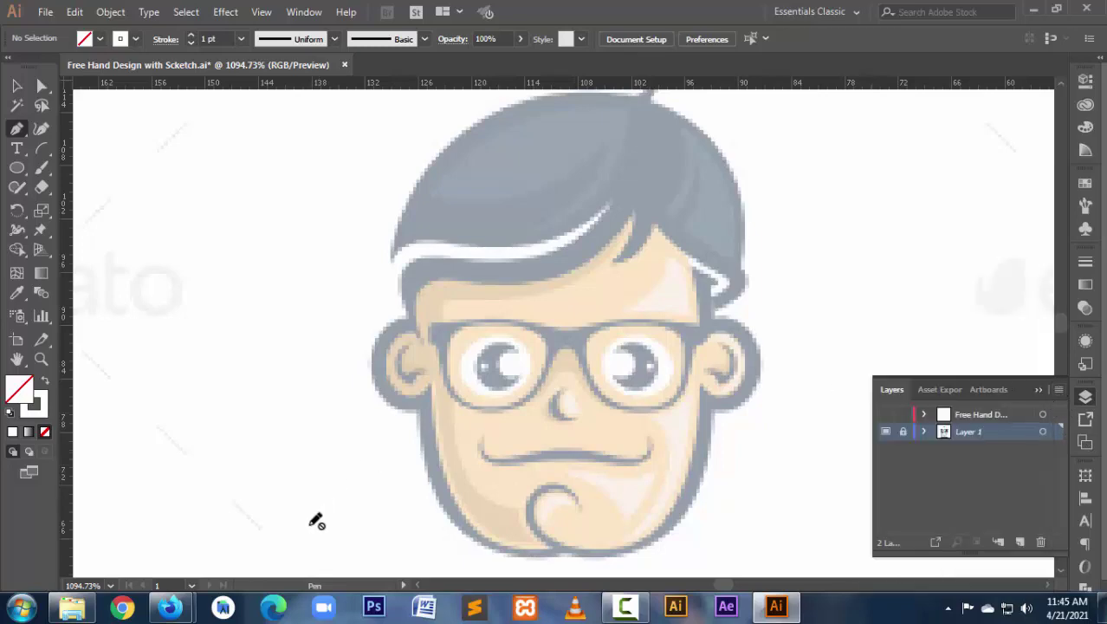
pyautogui.click(71, 608)
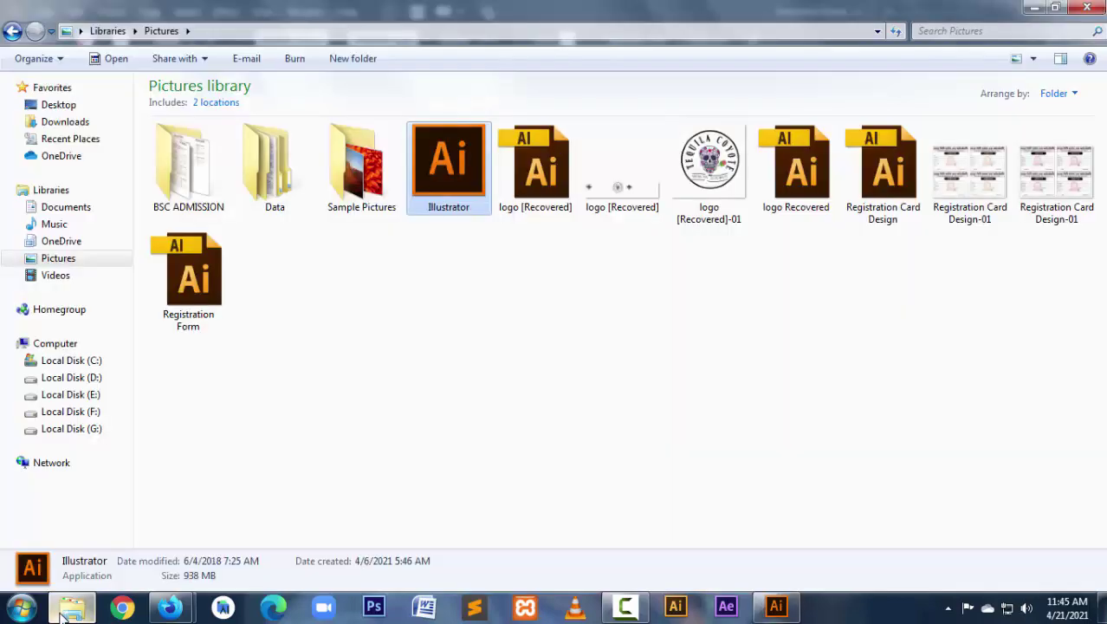
pyautogui.click(65, 121)
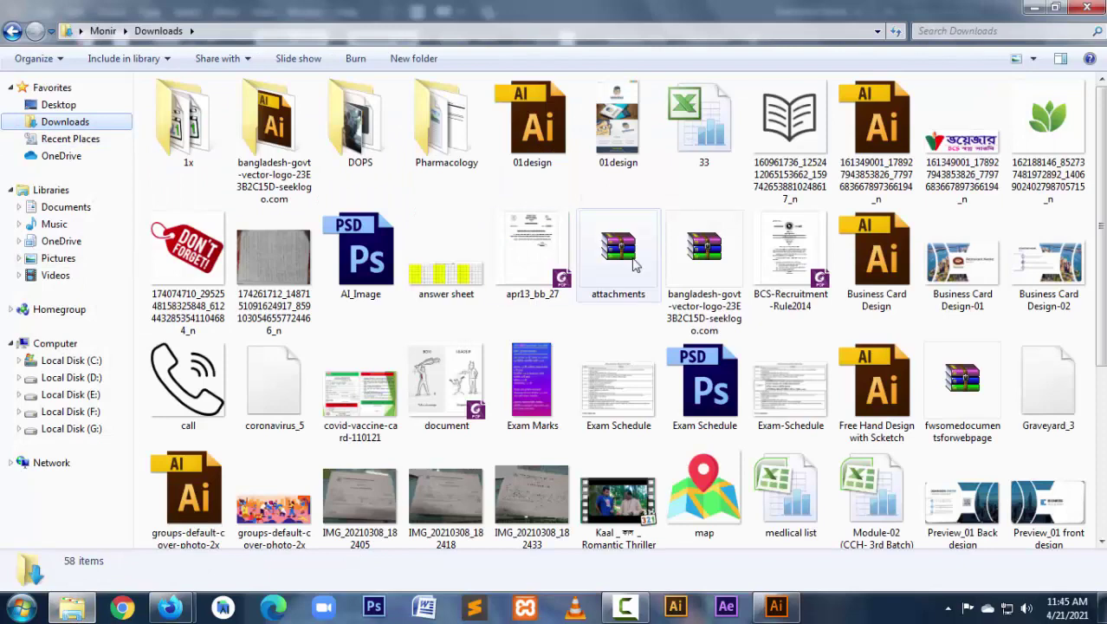
pyautogui.click(332, 408)
pyautogui.scroll(-2, 330, 409)
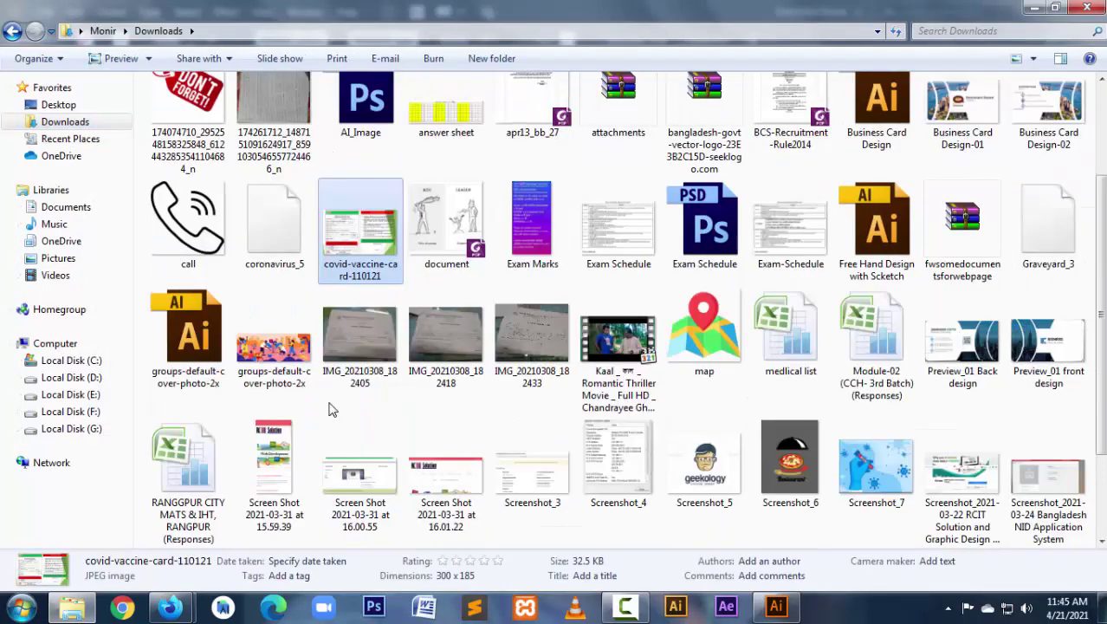
pyautogui.scroll(-2, 330, 409)
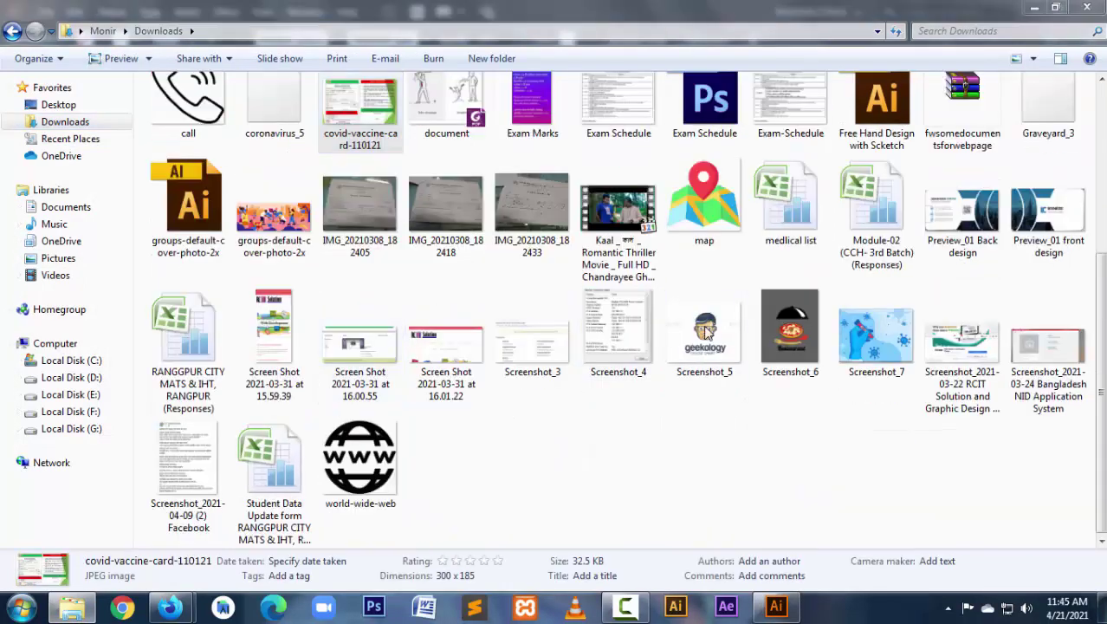
# Open Screenshot_5 in Windows Photo Viewer and zoom in on the cartoon face.
pyautogui.doubleClick(704, 370)
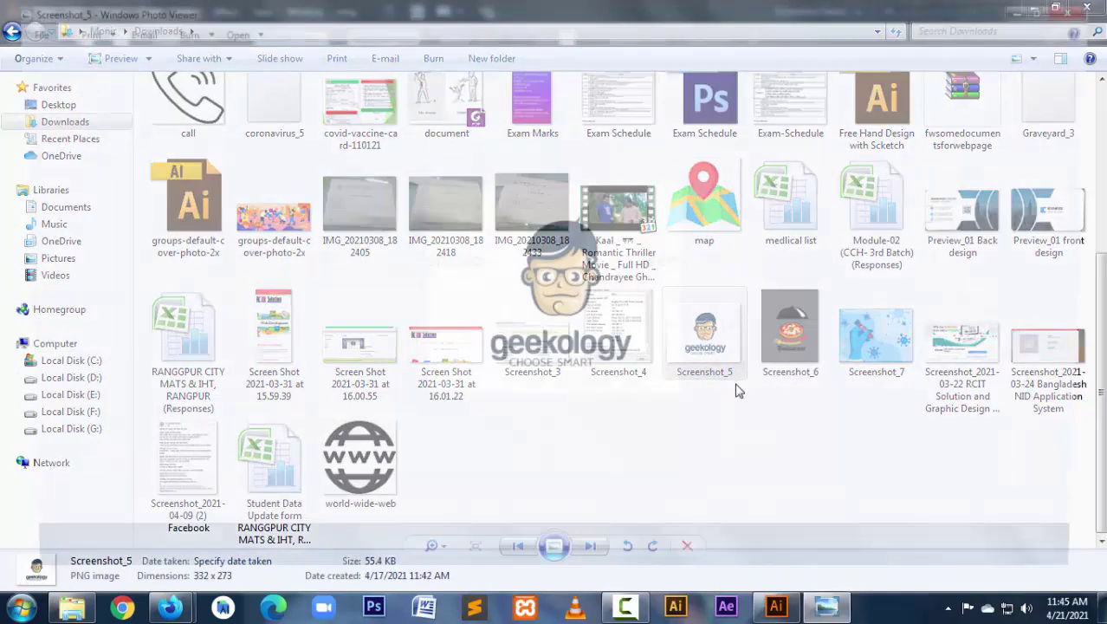
pyautogui.scroll(1, 609, 378)
pyautogui.scroll(1, 607, 372)
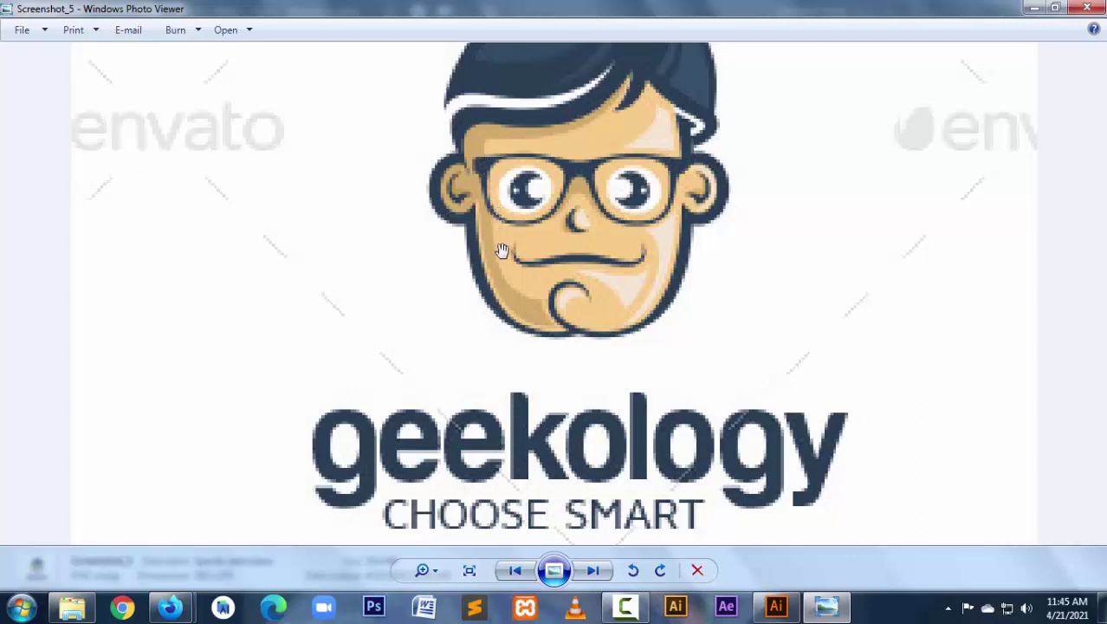
pyautogui.moveTo(502, 250); pyautogui.dragTo(519, 282)
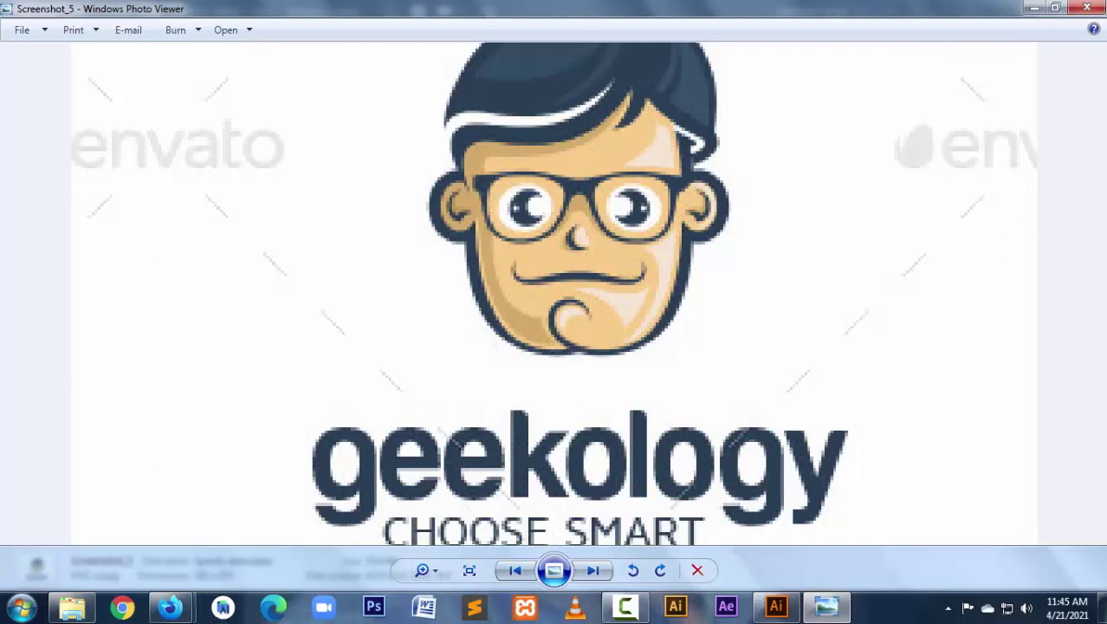
# Back in Illustrator, show the Free Hand layer and make it active.
pyautogui.click(776, 606)
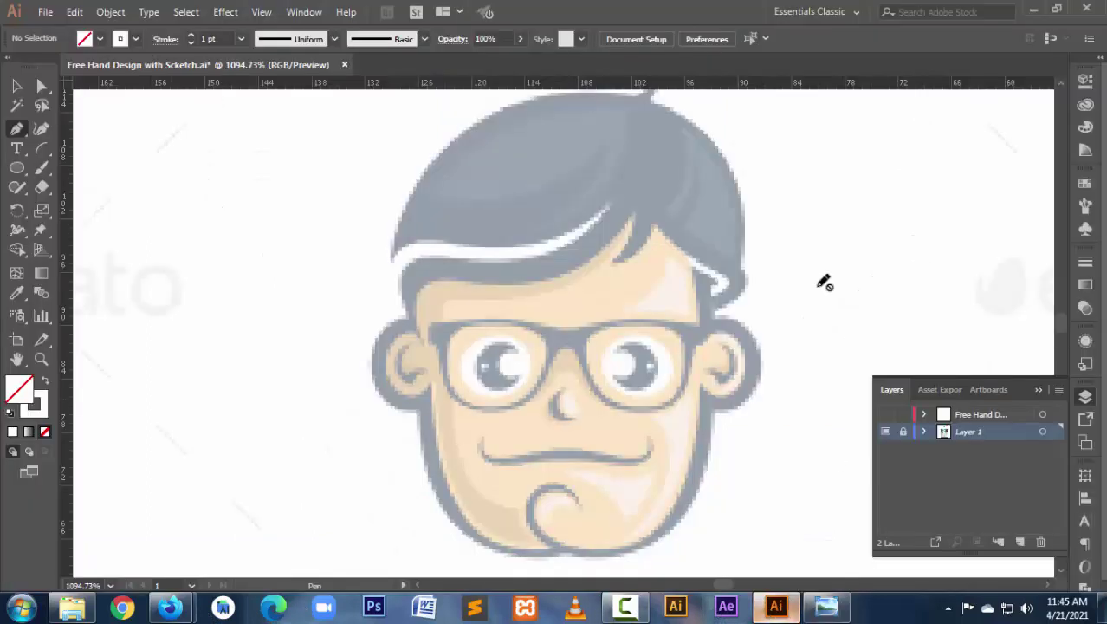
pyautogui.click(884, 414)
pyautogui.click(975, 417)
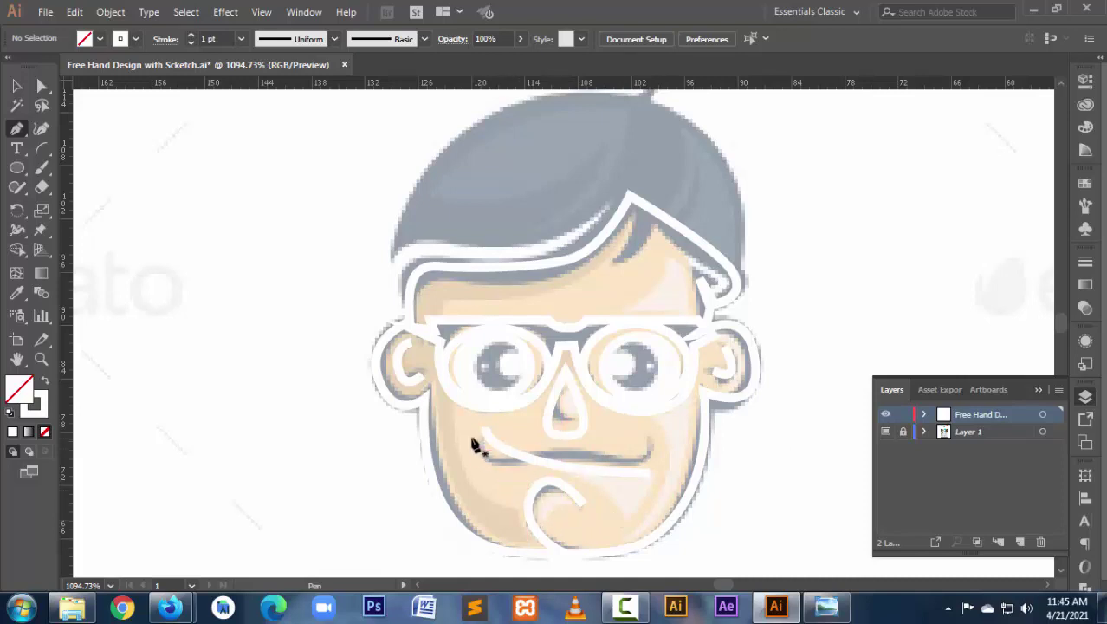
# Draw a Pen path from the hair tip across the forehead and down the left cheek.
pyautogui.click(631, 233)
pyautogui.moveTo(447, 300); pyautogui.dragTo(309, 279)
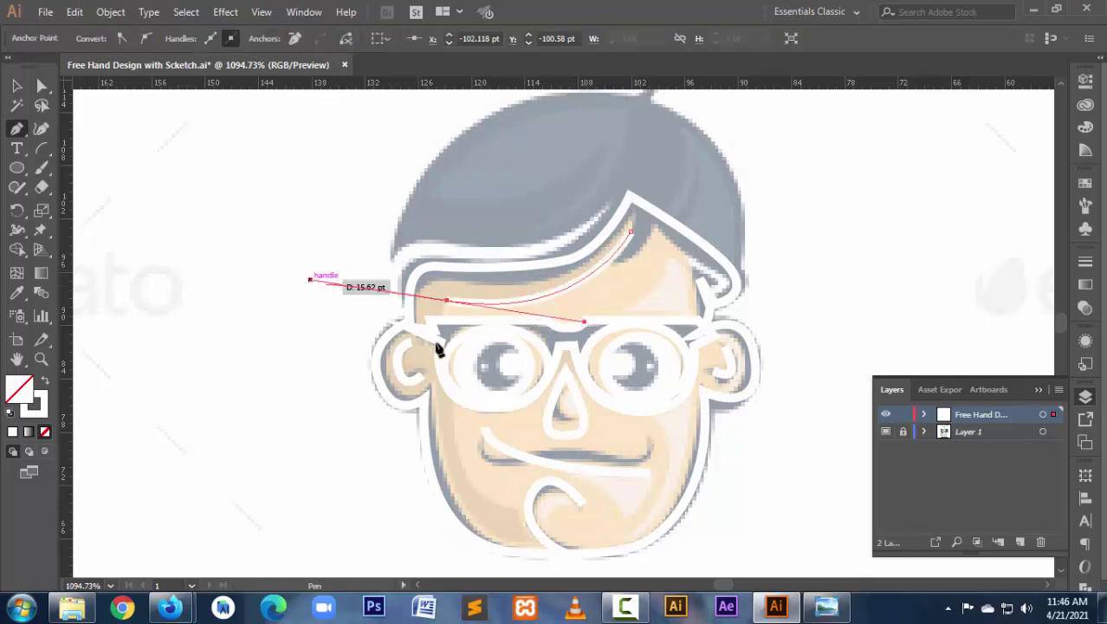
pyautogui.click(447, 301)
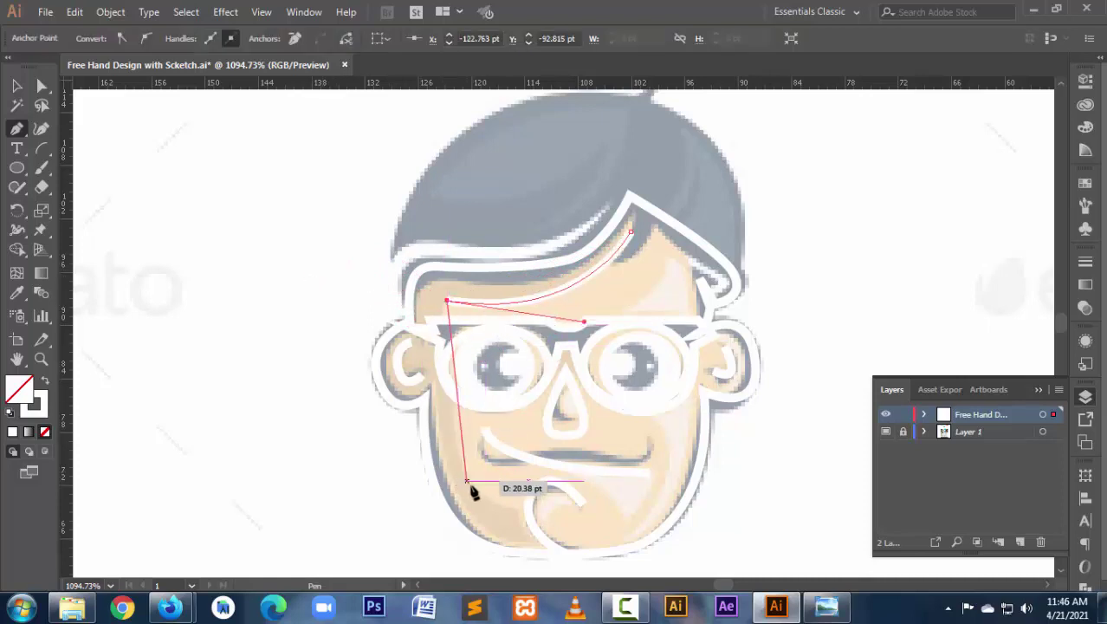
pyautogui.moveTo(528, 517); pyautogui.dragTo(624, 550)
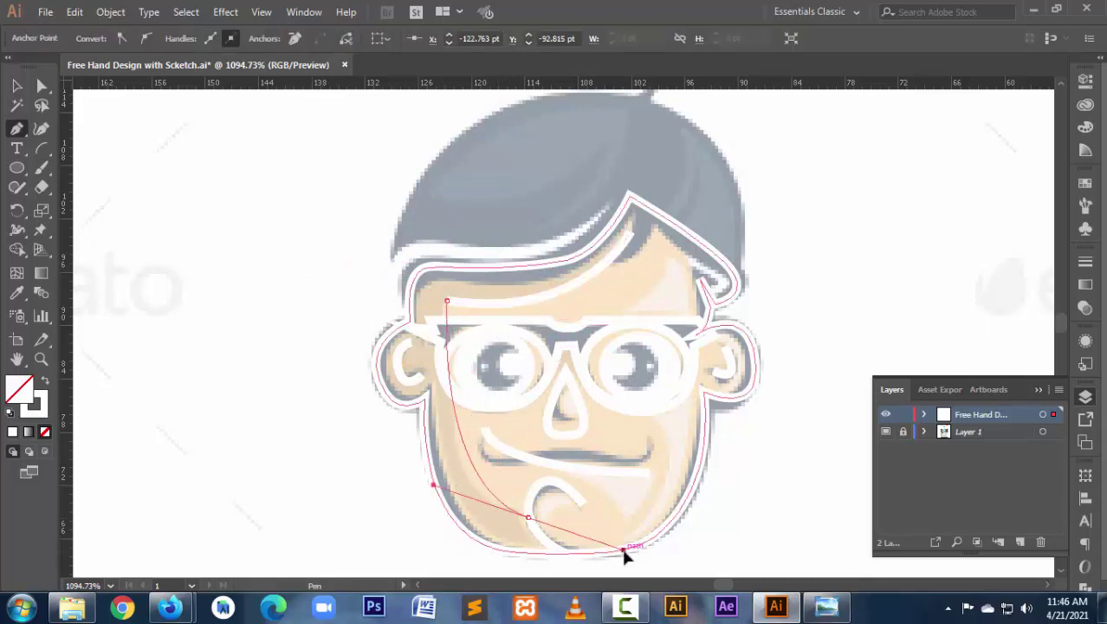
pyautogui.moveTo(527, 518)
pyautogui.mouseDown()
pyautogui.moveTo(518, 537)
pyautogui.moveTo(534, 526)
pyautogui.moveTo(38, 104)
pyautogui.mouseUp()
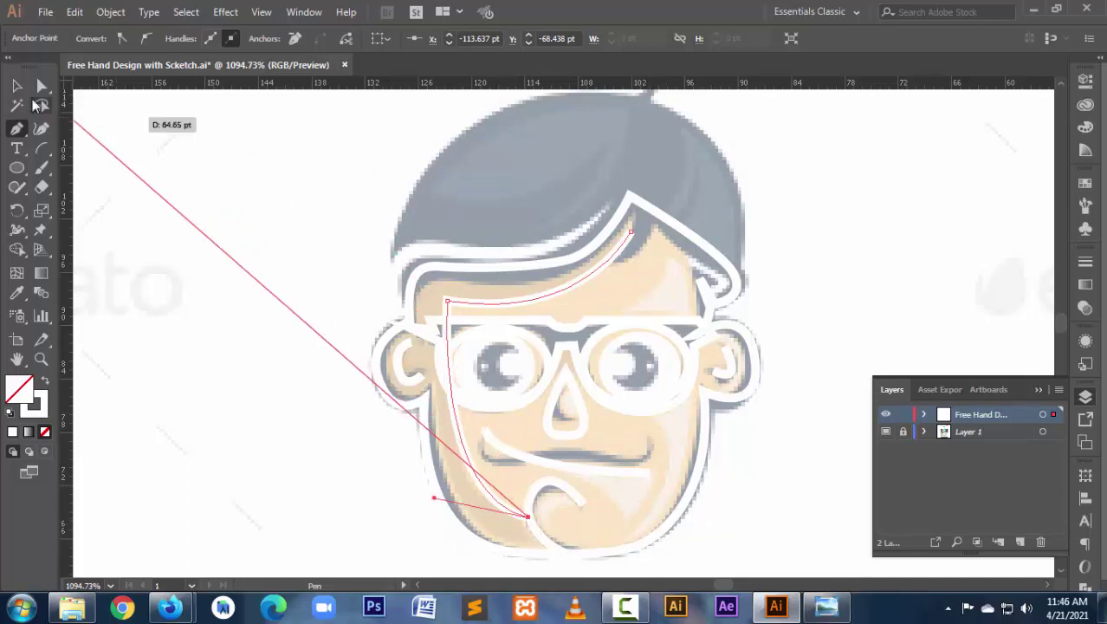
pyautogui.click(17, 85)
pyautogui.click(771, 466)
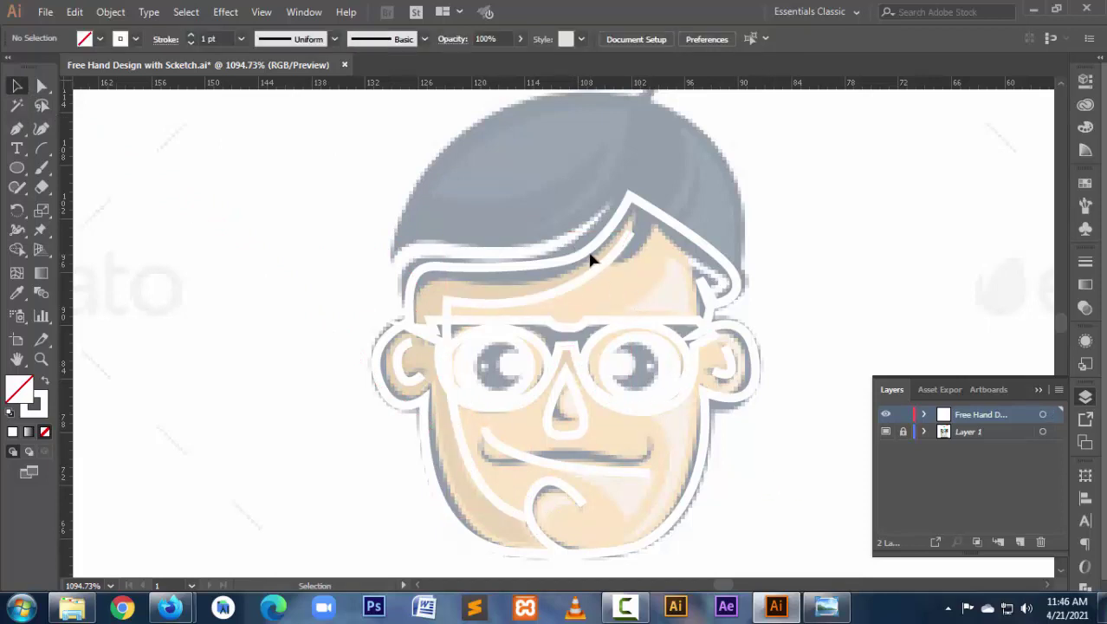
# Make the glasses outline solid black with no stroke.
pyautogui.click(537, 326)
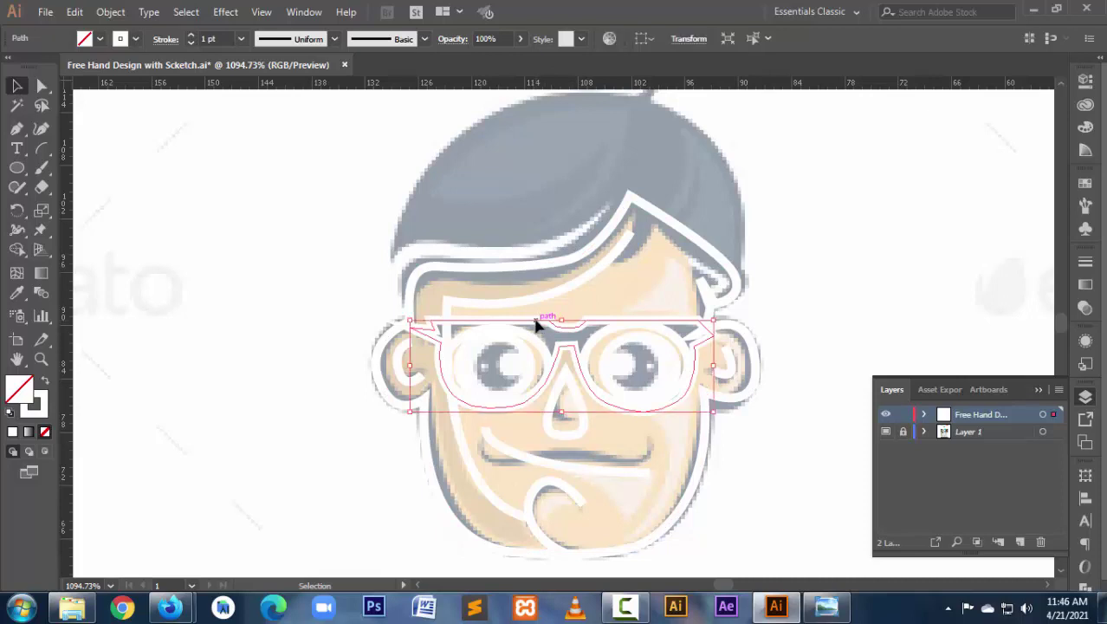
pyautogui.click(10, 413)
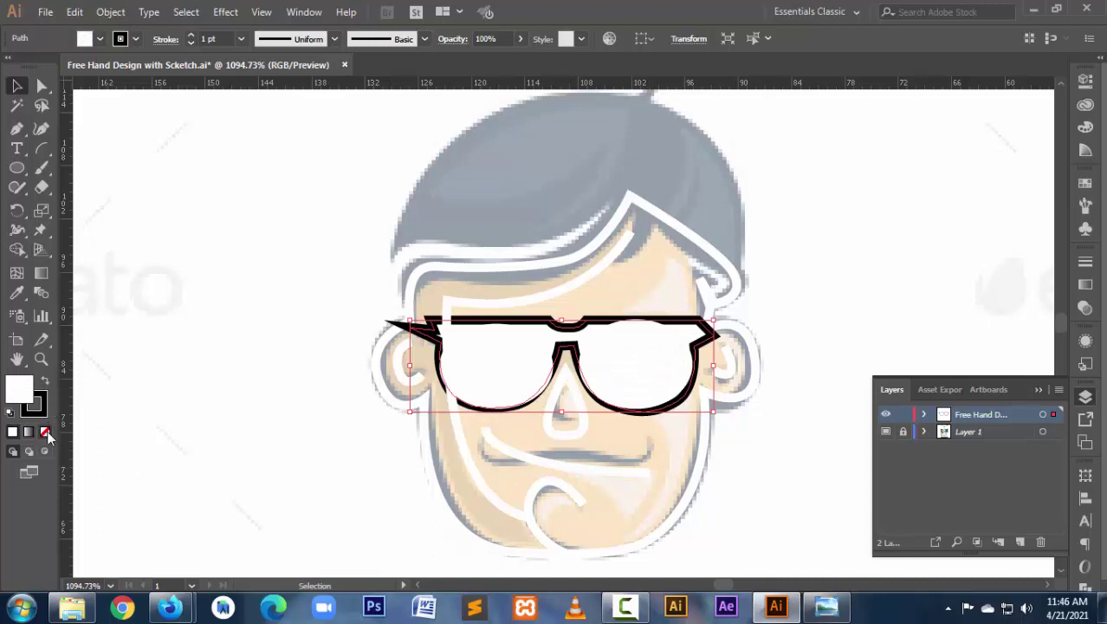
pyautogui.click(46, 432)
pyautogui.click(44, 384)
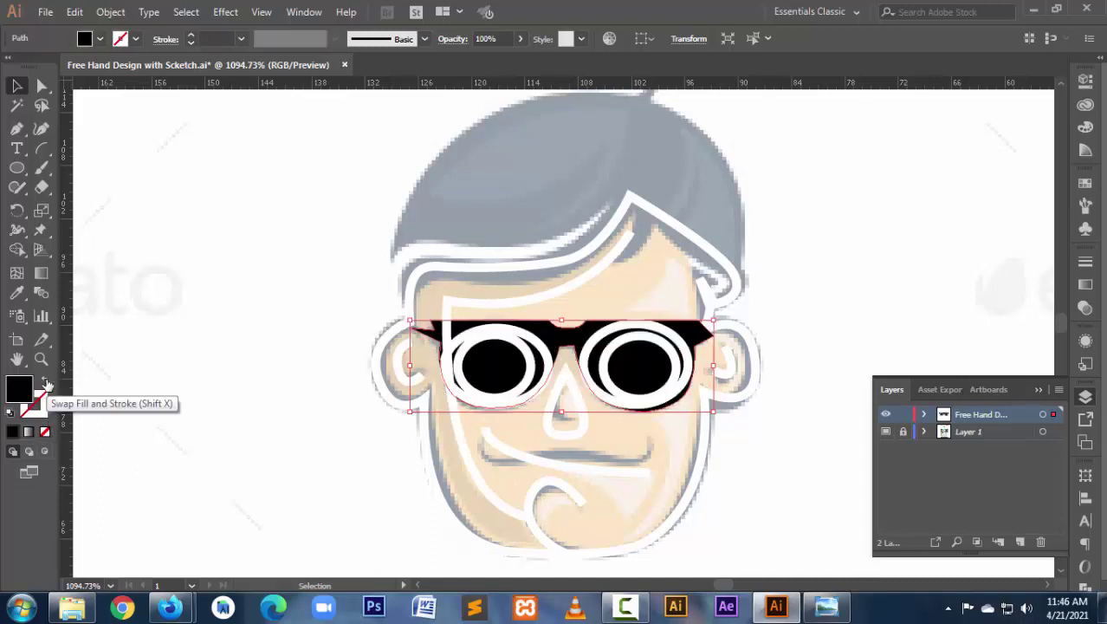
pyautogui.click(803, 473)
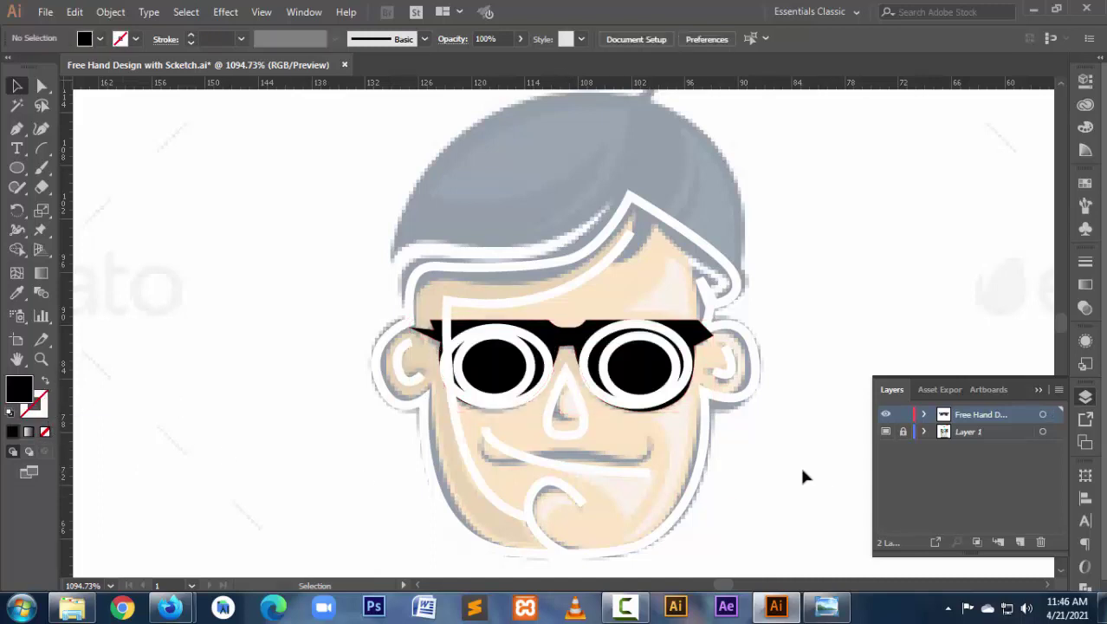
# Give the left lens ellipse the skin-tone fill using the Eyedropper.
pyautogui.click(527, 350)
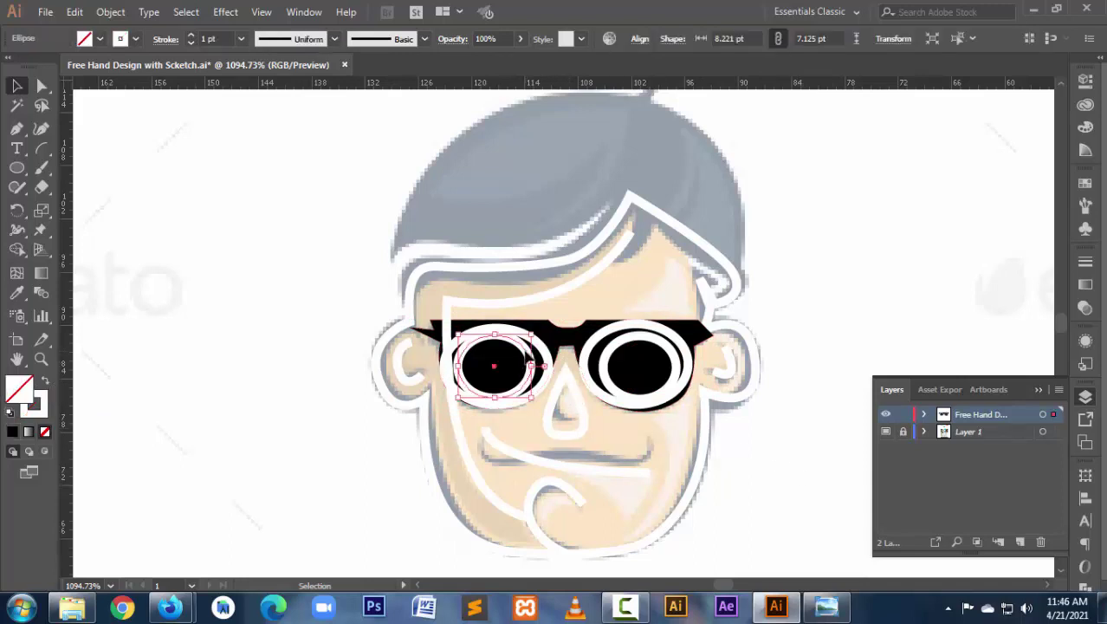
pyautogui.moveTo(531, 335); pyautogui.dragTo(549, 329)
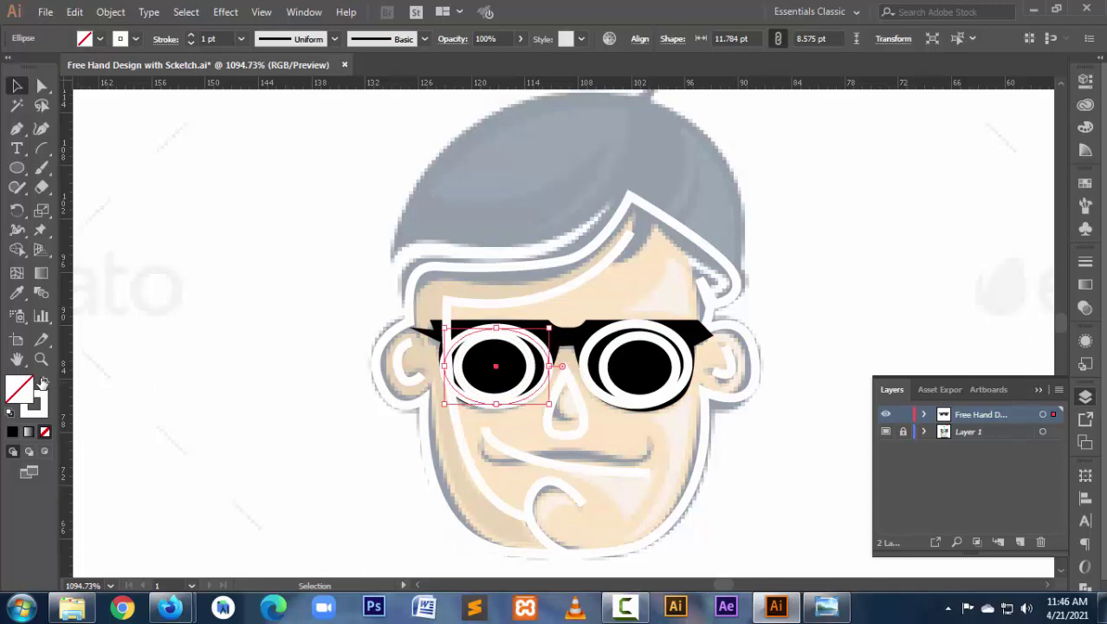
pyautogui.click(40, 382)
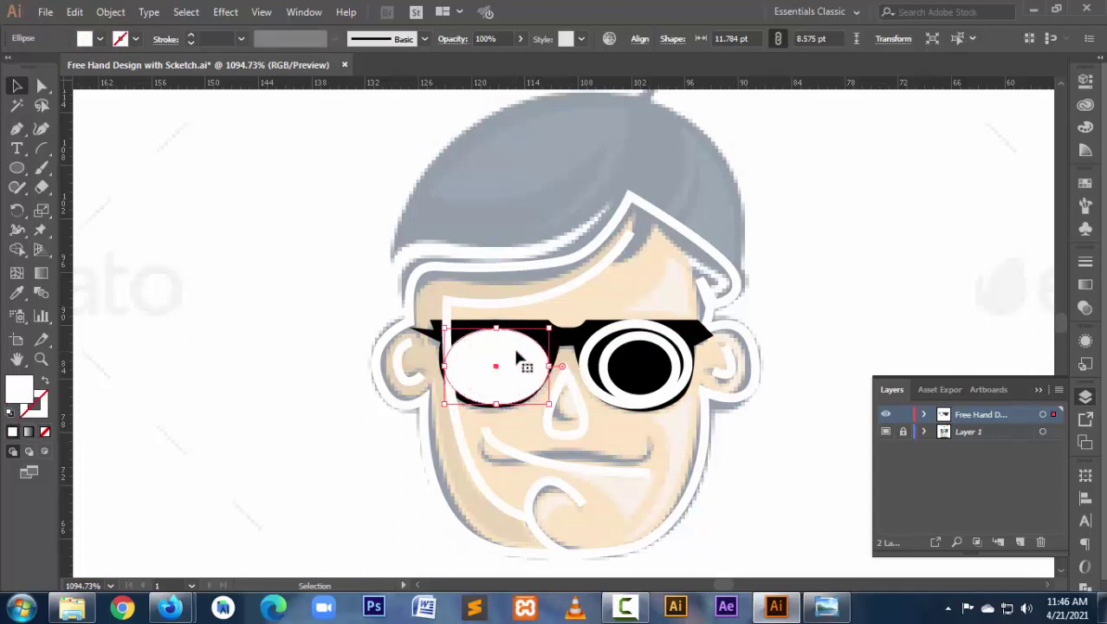
pyautogui.hotkey('ctrl', 'z')
pyautogui.hotkey('ctrl', 'z')
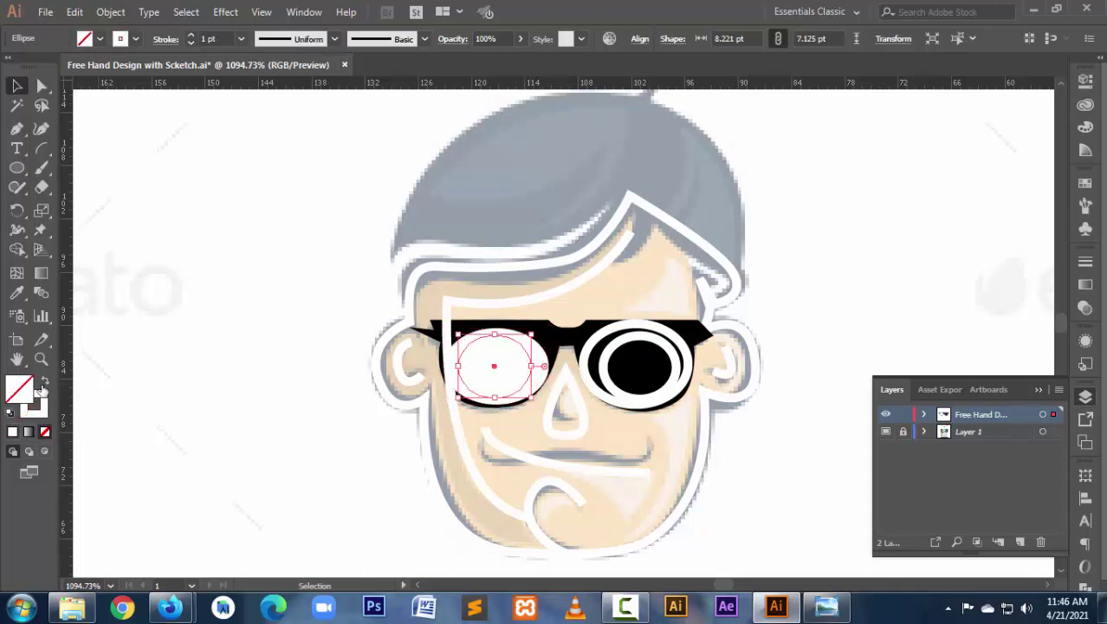
pyautogui.click(14, 294)
pyautogui.click(664, 305)
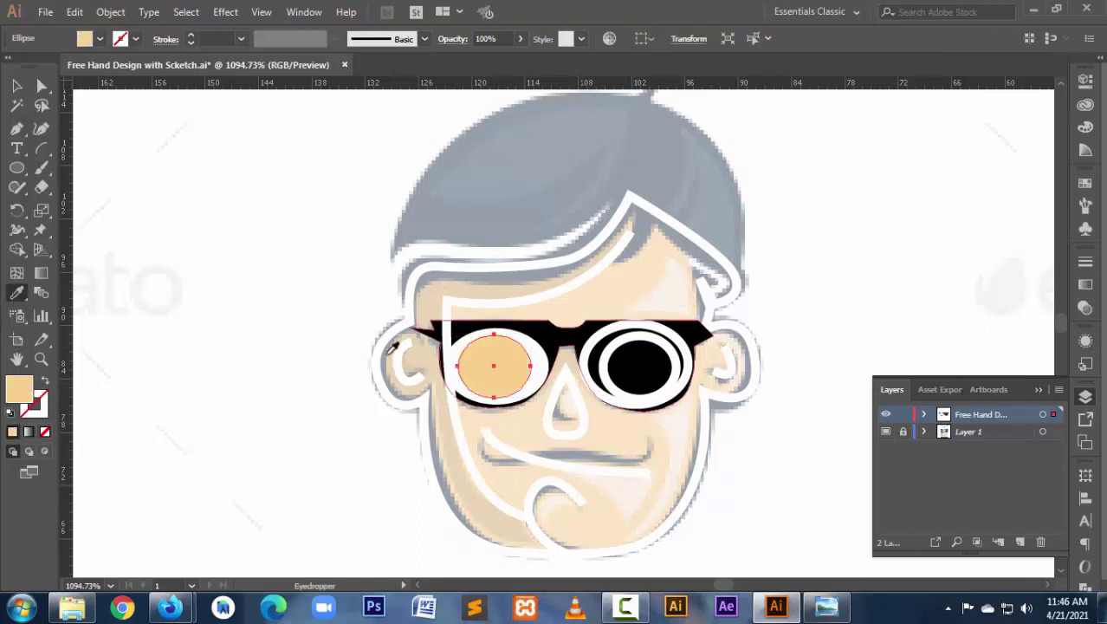
pyautogui.click(14, 86)
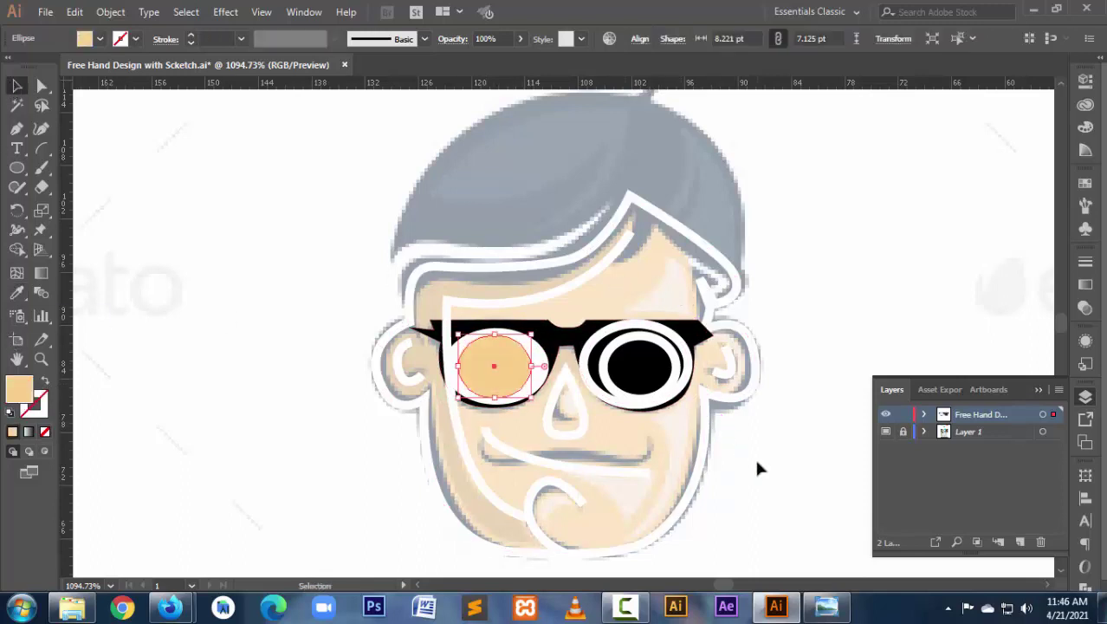
pyautogui.click(765, 495)
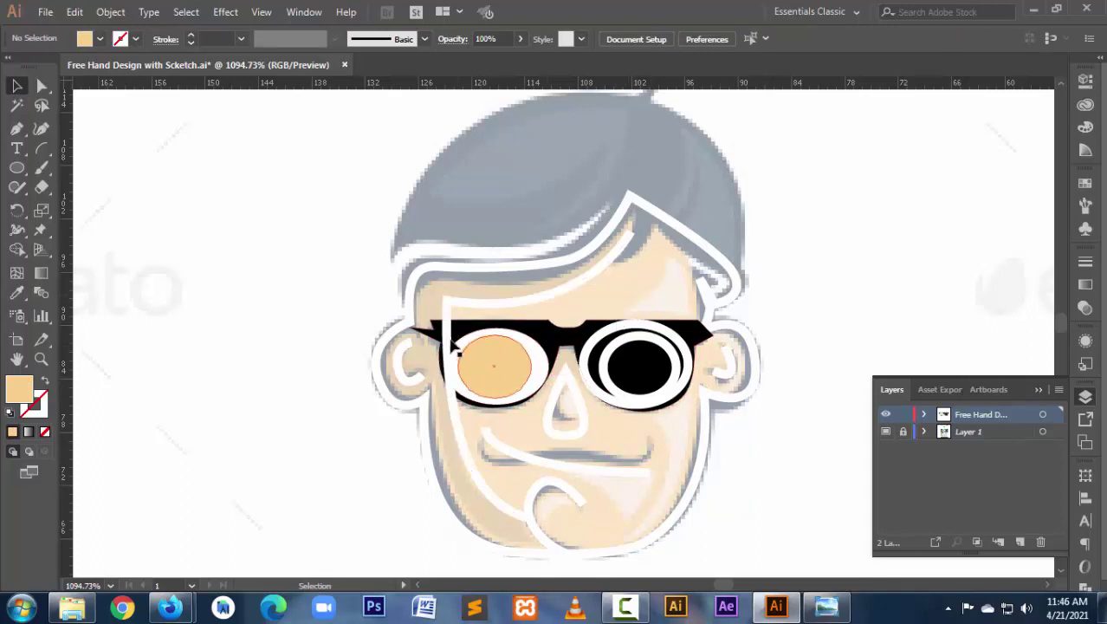
pyautogui.click(433, 335)
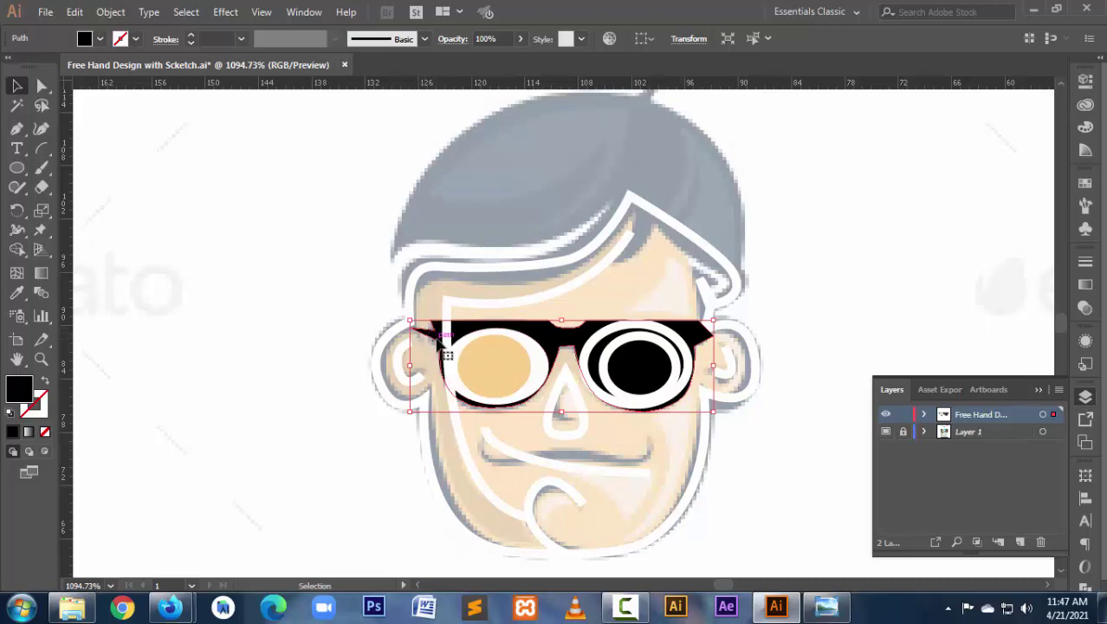
pyautogui.click(761, 448)
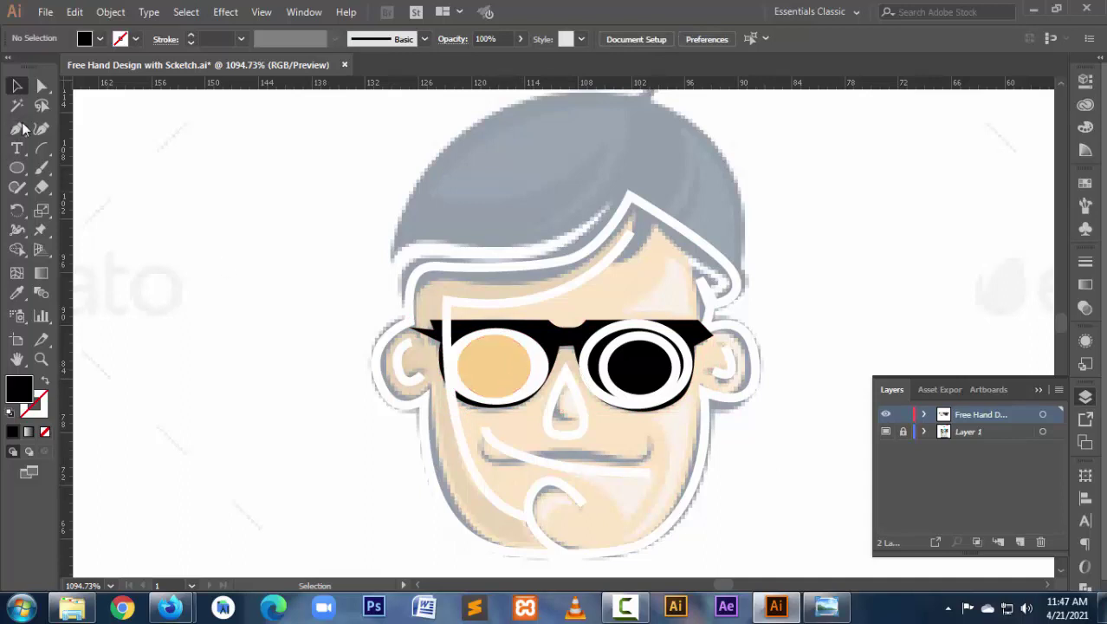
# Eyedrop the left lens's beige fill and white ring onto the right lens.
pyautogui.click(17, 294)
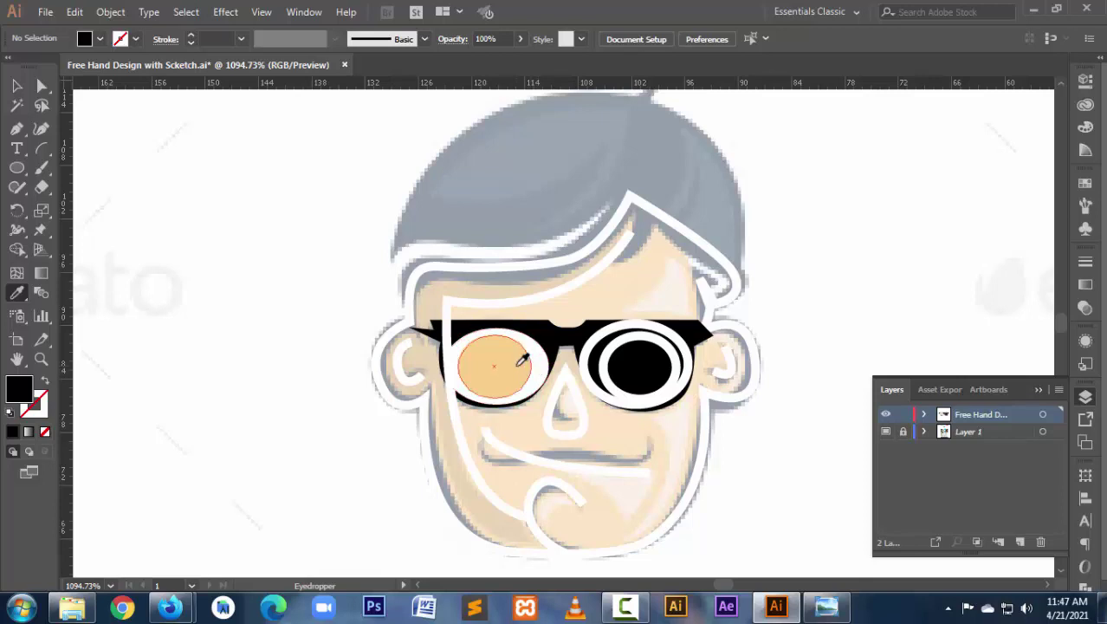
pyautogui.click(520, 364)
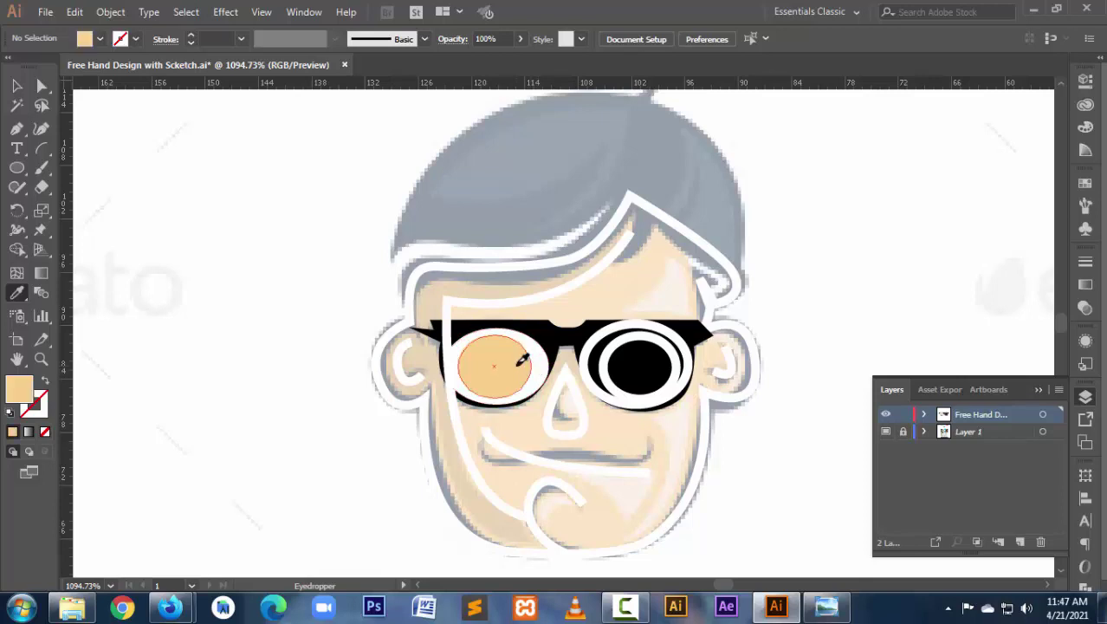
pyautogui.keyDown('alt'); pyautogui.click(617, 331); pyautogui.keyUp('alt')
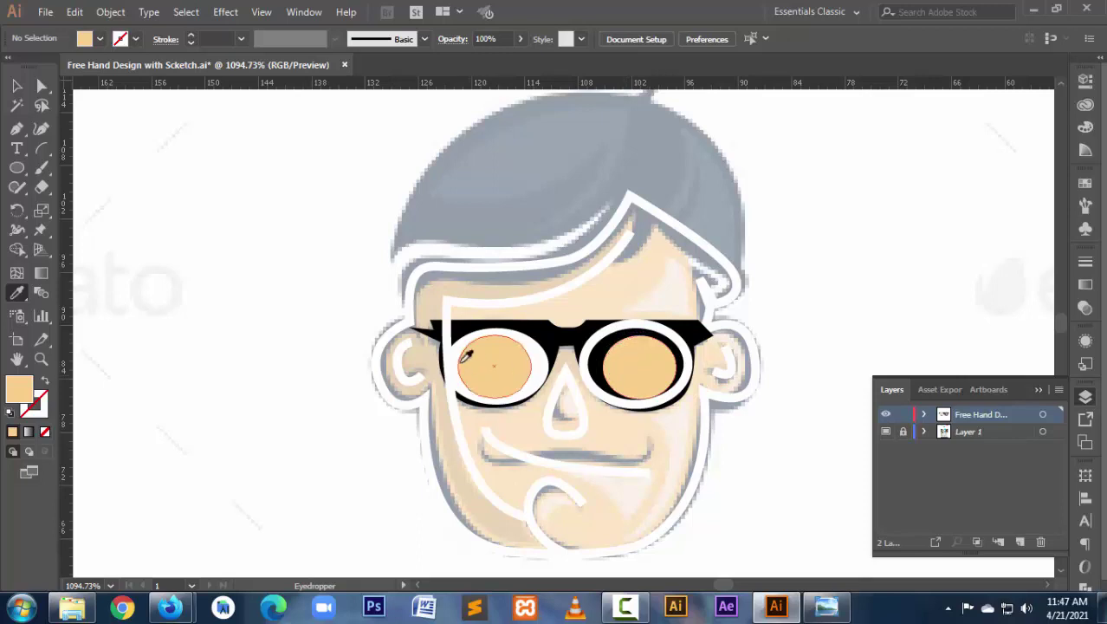
pyautogui.click(543, 339)
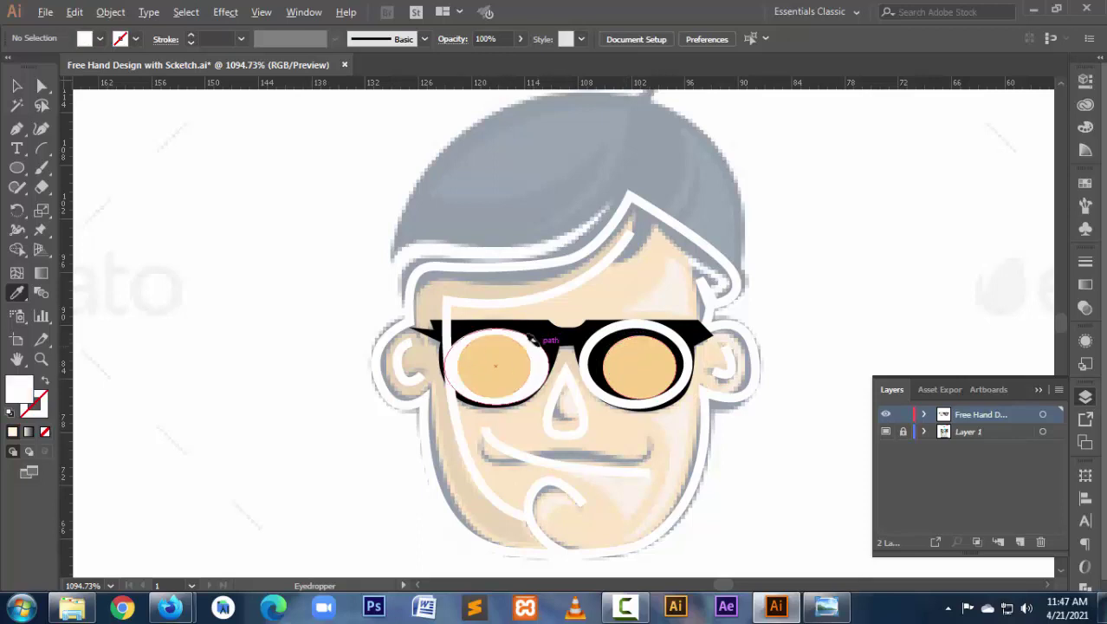
pyautogui.keyDown('alt'); pyautogui.click(610, 318); pyautogui.keyUp('alt')
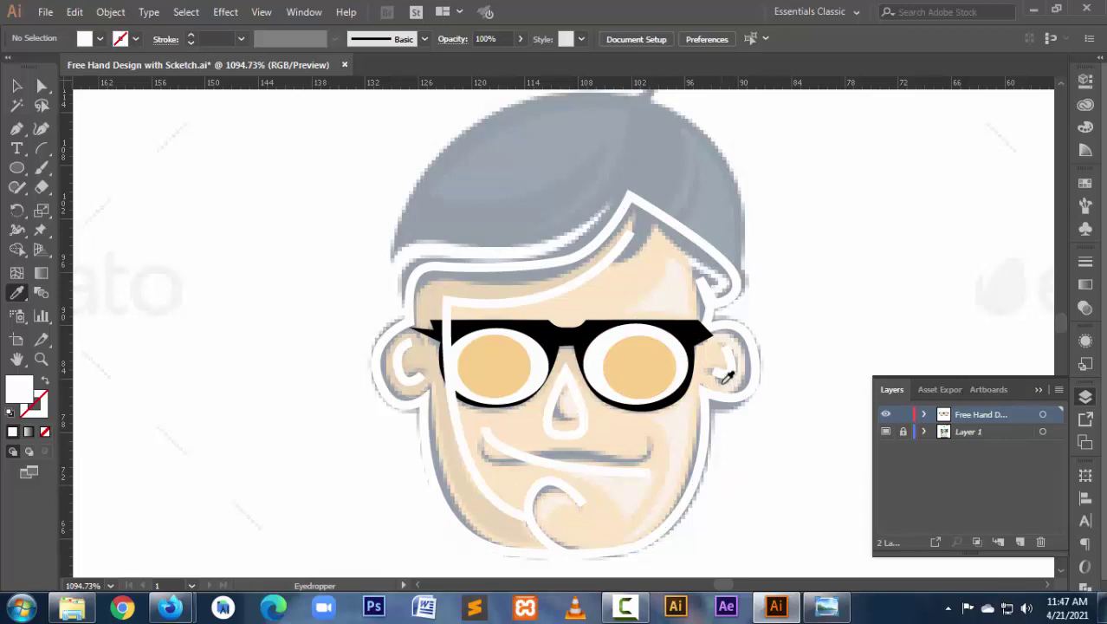
# Apply thick black strokes to the ears, nose, mouth, chin curl and face outline.
pyautogui.click(701, 342)
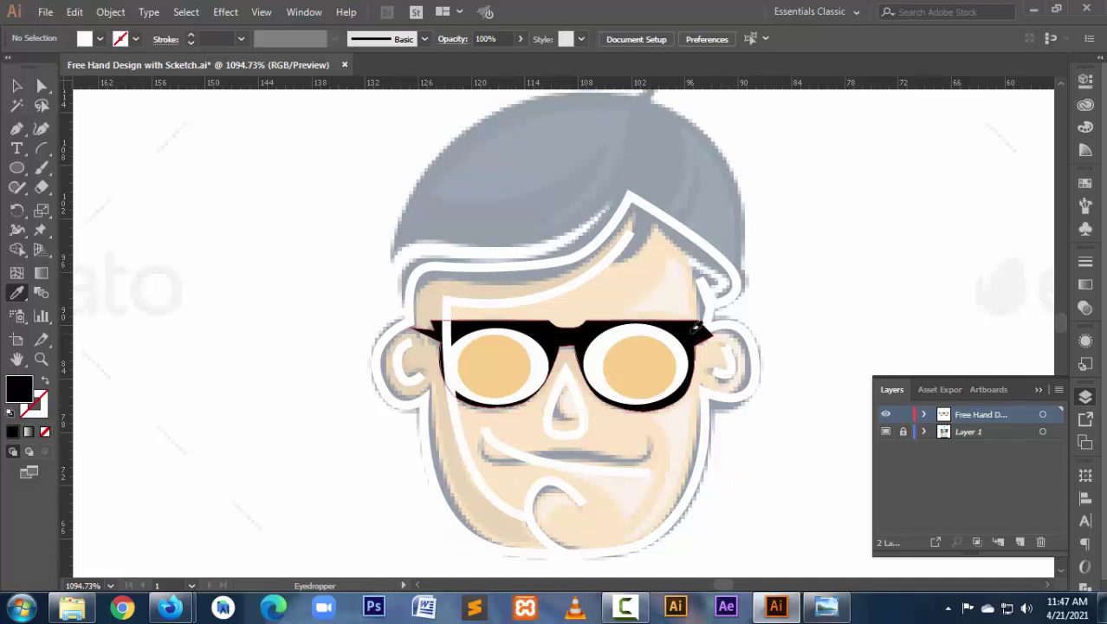
pyautogui.keyDown('alt'); pyautogui.click(718, 368); pyautogui.keyUp('alt')
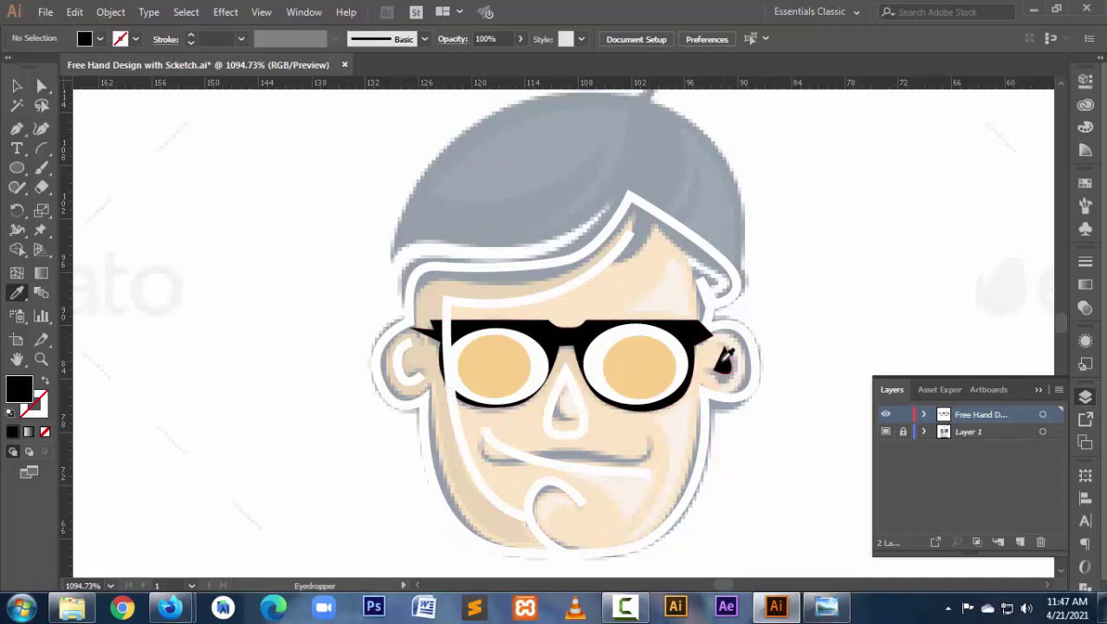
pyautogui.click(48, 382)
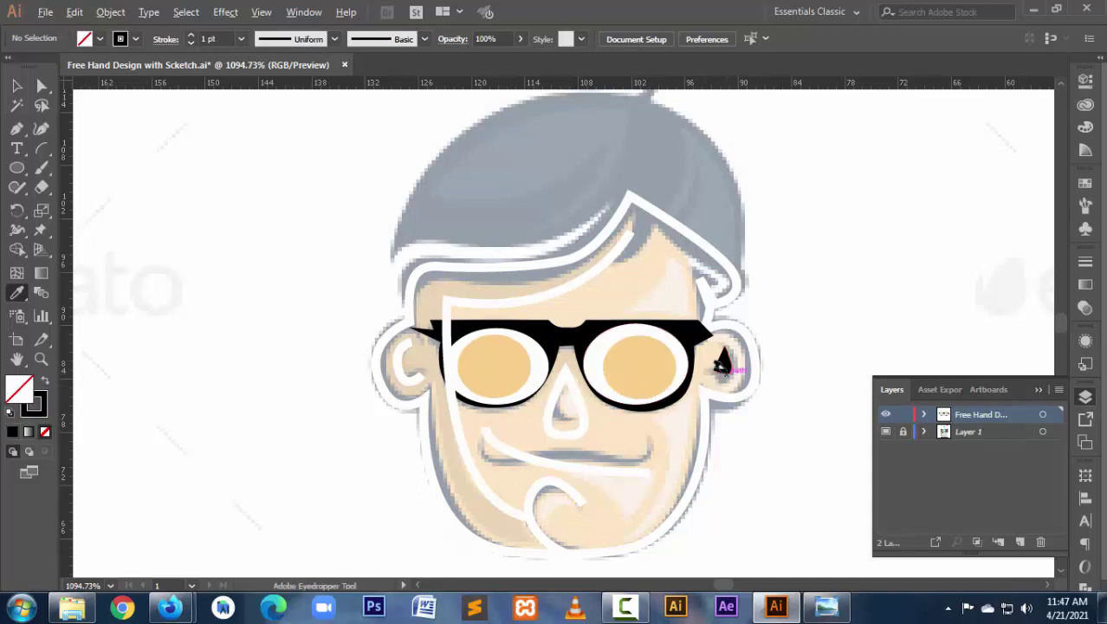
pyautogui.keyDown('alt'); pyautogui.click(718, 368); pyautogui.keyUp('alt')
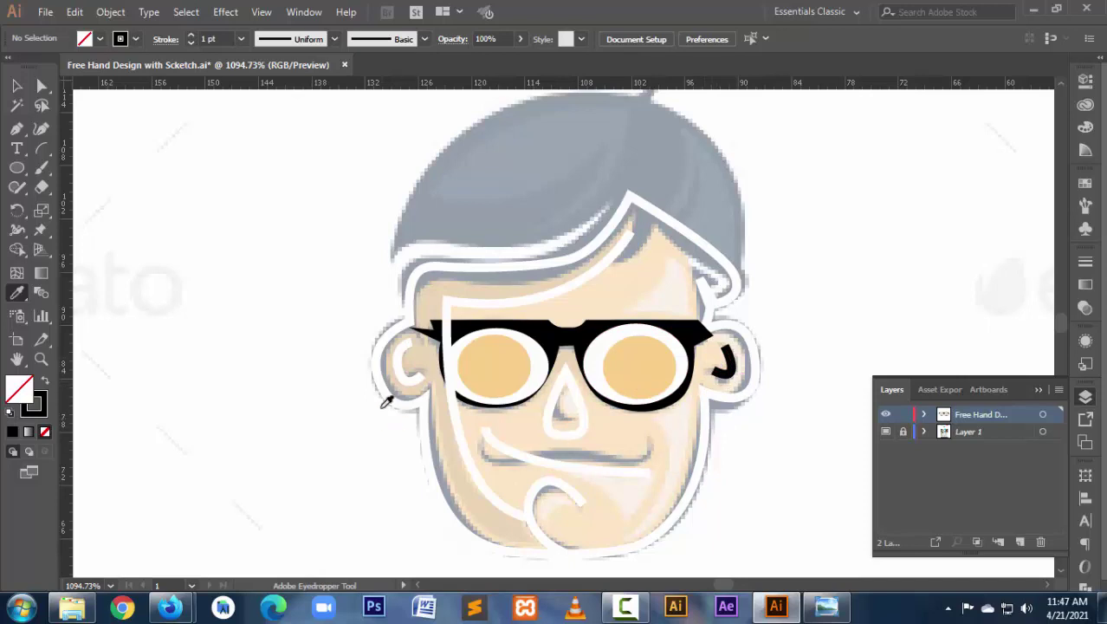
pyautogui.click(404, 373)
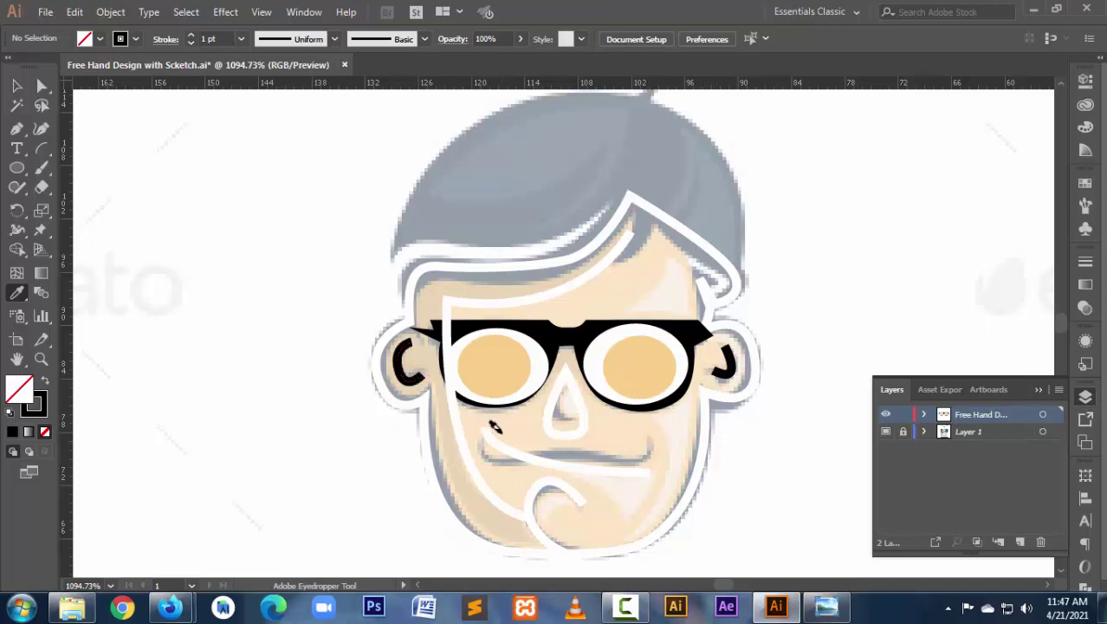
pyautogui.click(548, 430)
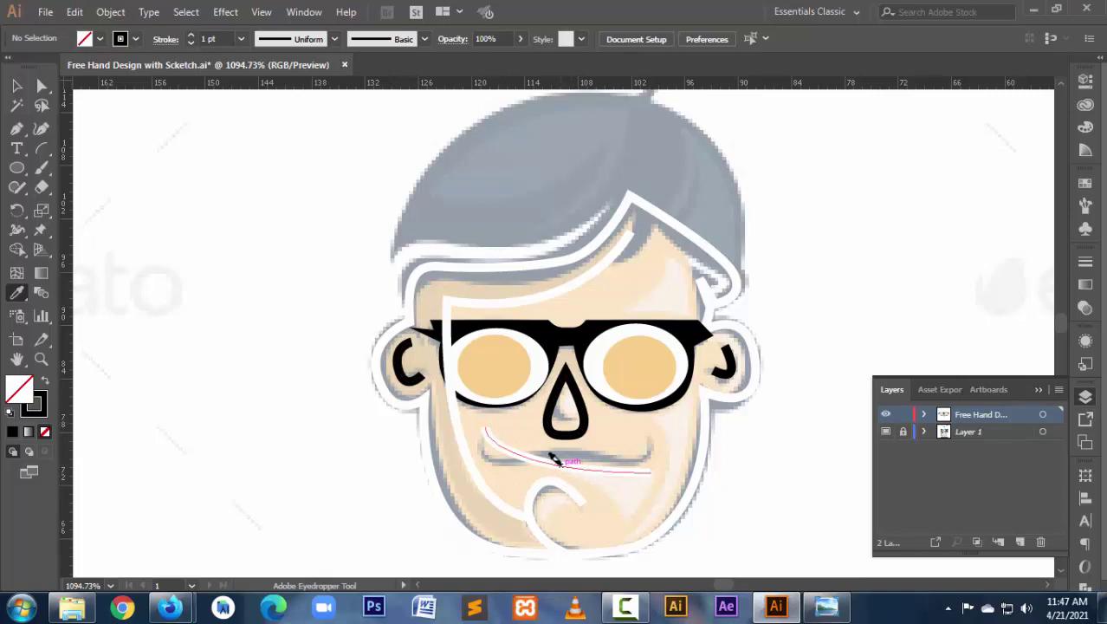
pyautogui.click(551, 456)
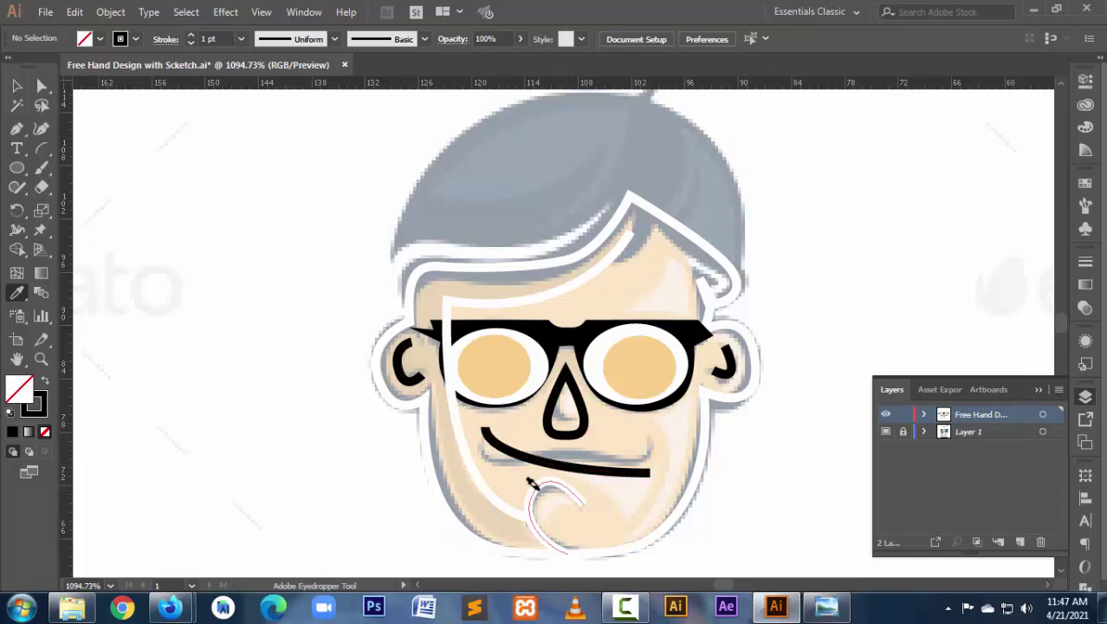
pyautogui.click(528, 507)
pyautogui.click(473, 537)
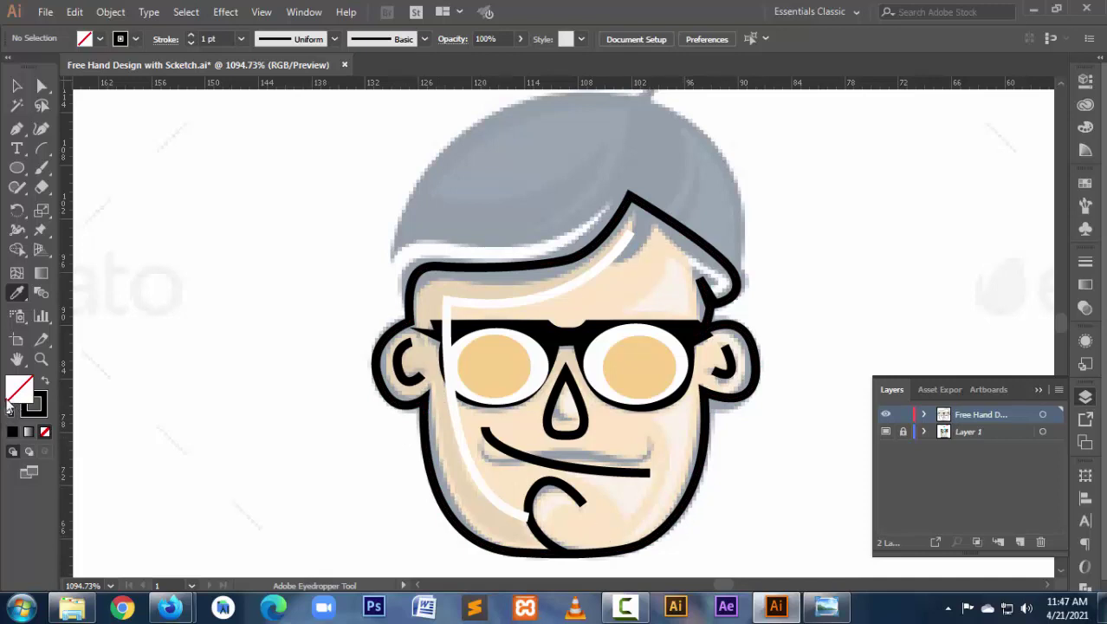
# Mix a CMYK 0/0/100/0 yellow fill in the Color panel.
pyautogui.doubleClick(15, 397)
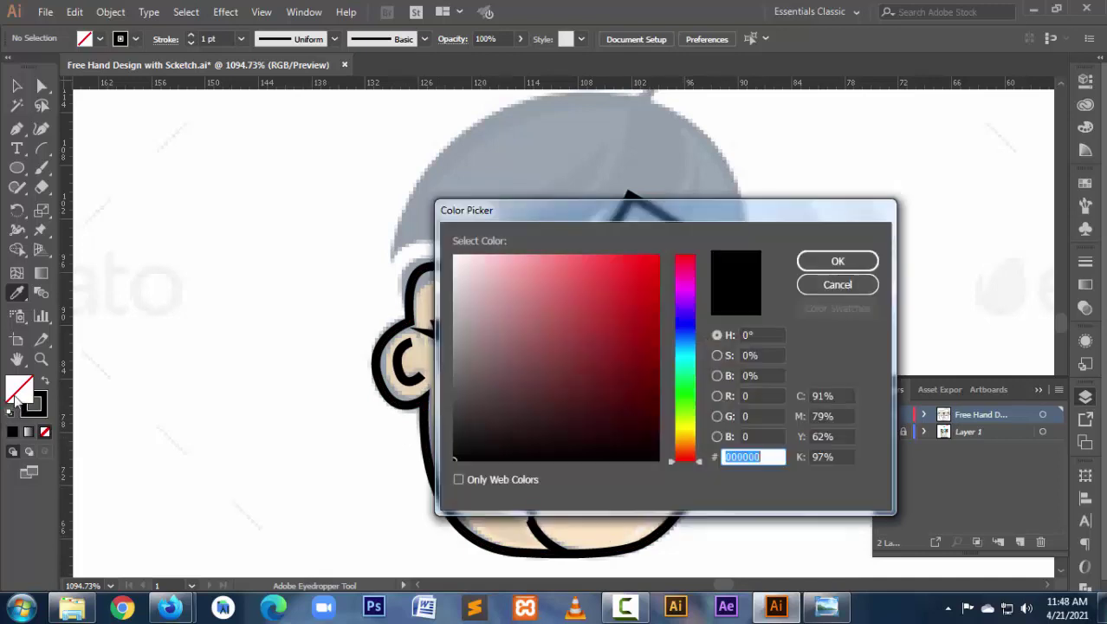
pyautogui.click(837, 284)
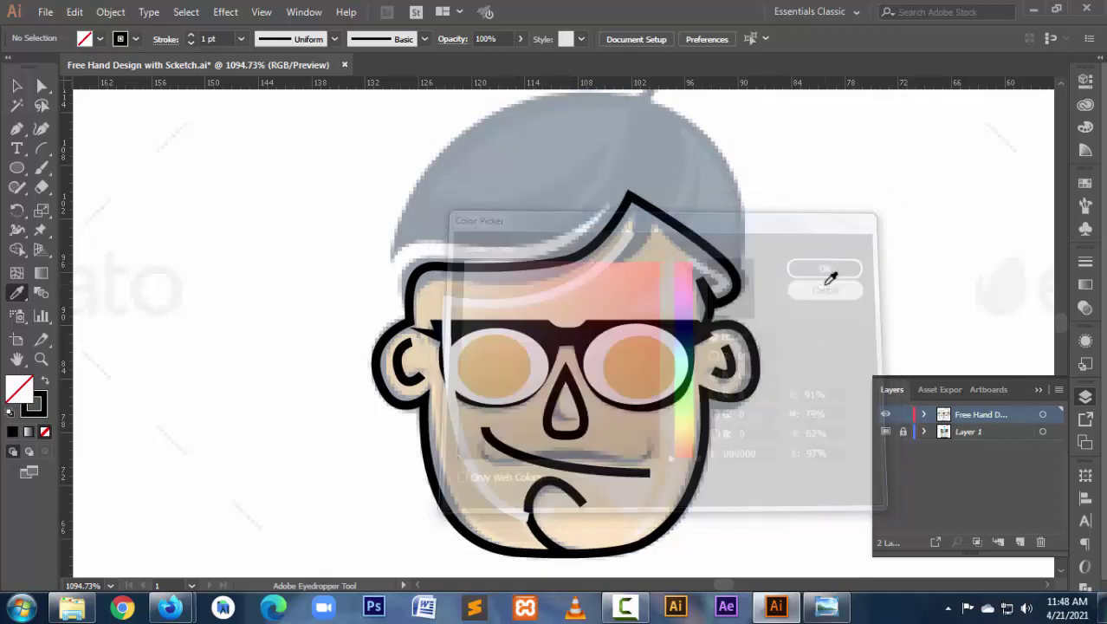
pyautogui.click(1086, 130)
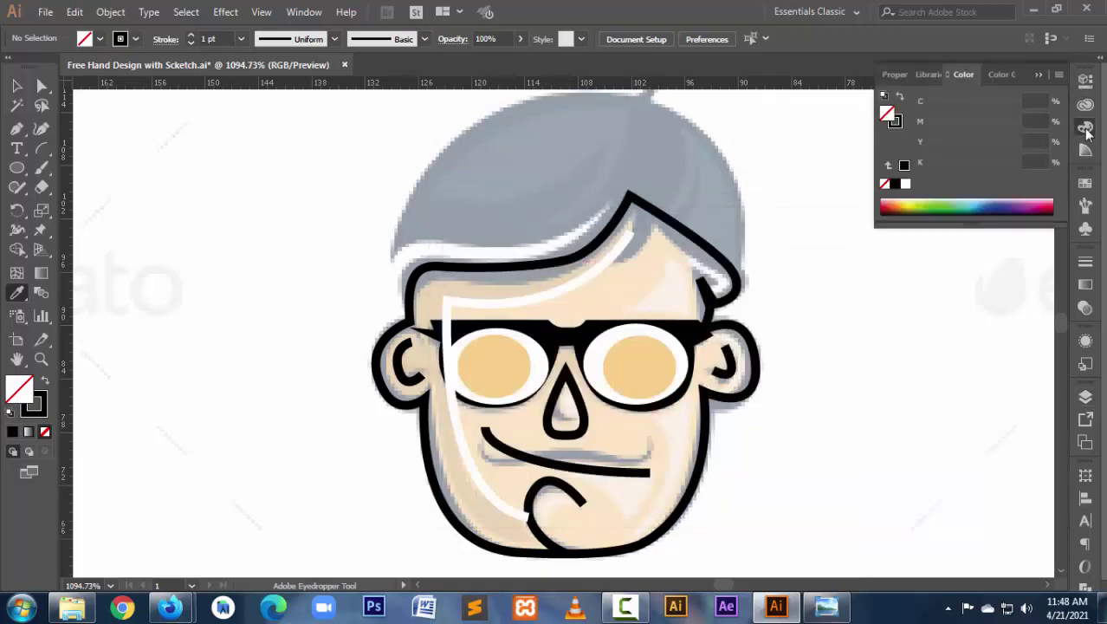
pyautogui.click(1031, 147)
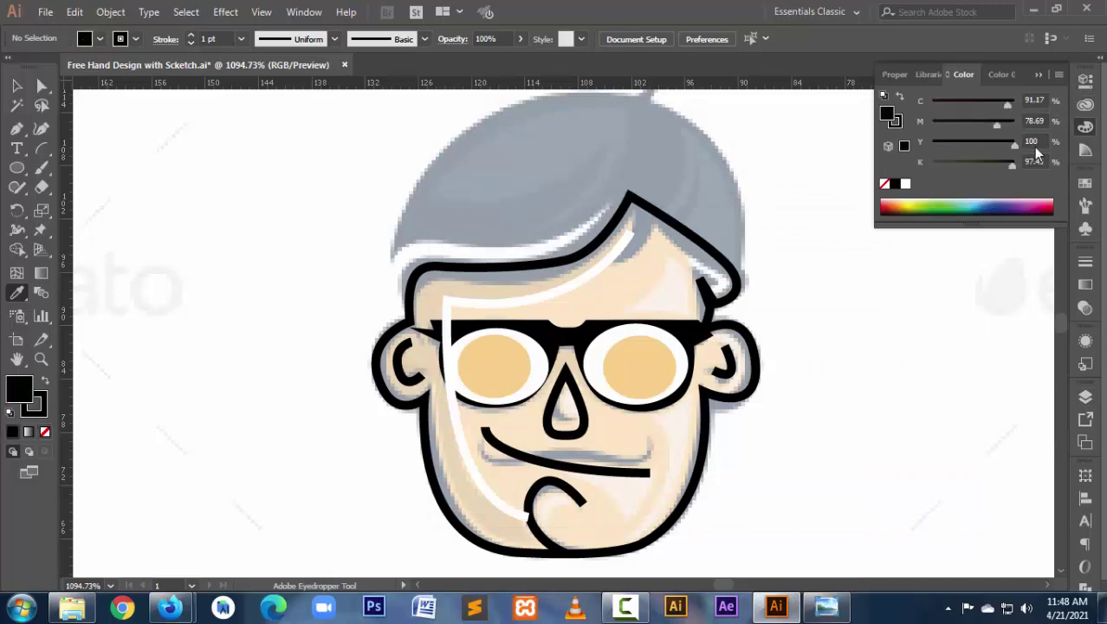
pyautogui.moveTo(996, 123); pyautogui.dragTo(931, 123)
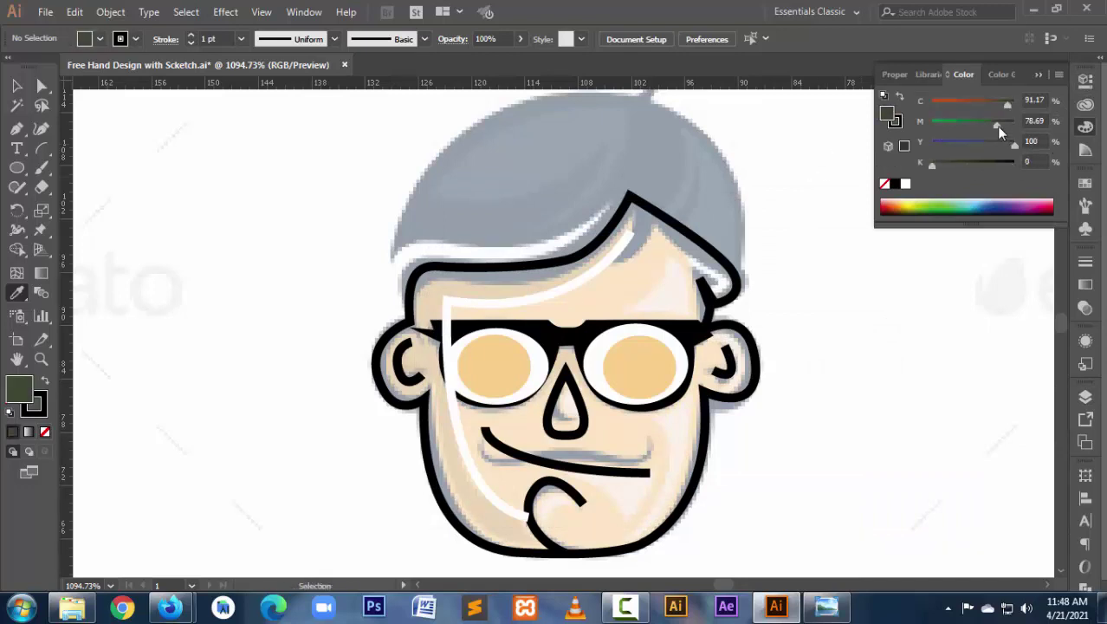
pyautogui.moveTo(1012, 163); pyautogui.dragTo(852, 106)
pyautogui.moveTo(1008, 104); pyautogui.dragTo(877, 127)
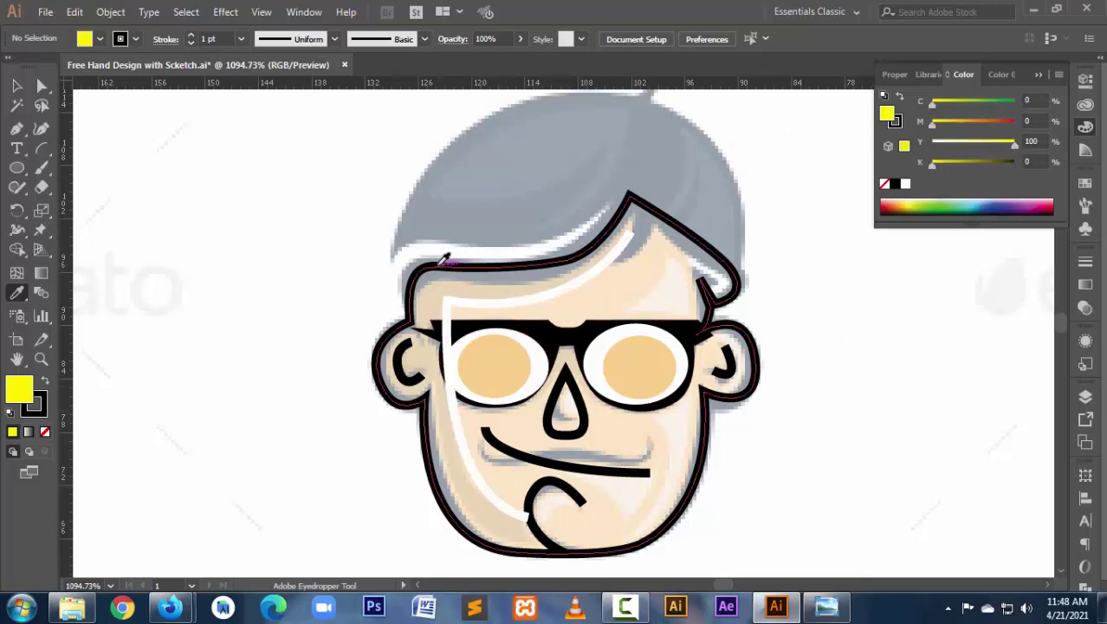
# Fill the face and both lenses with the yellow, stroke set to none.
pyautogui.keyDown('alt'); pyautogui.click(428, 258); pyautogui.keyUp('alt')
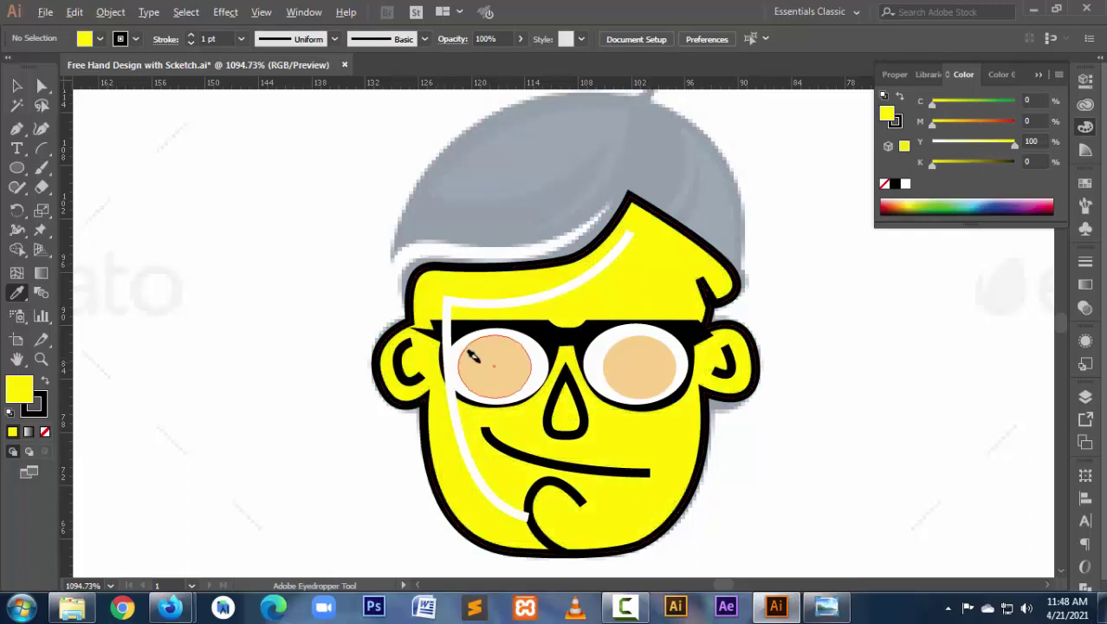
pyautogui.keyDown('alt'); pyautogui.click(467, 360); pyautogui.keyUp('alt')
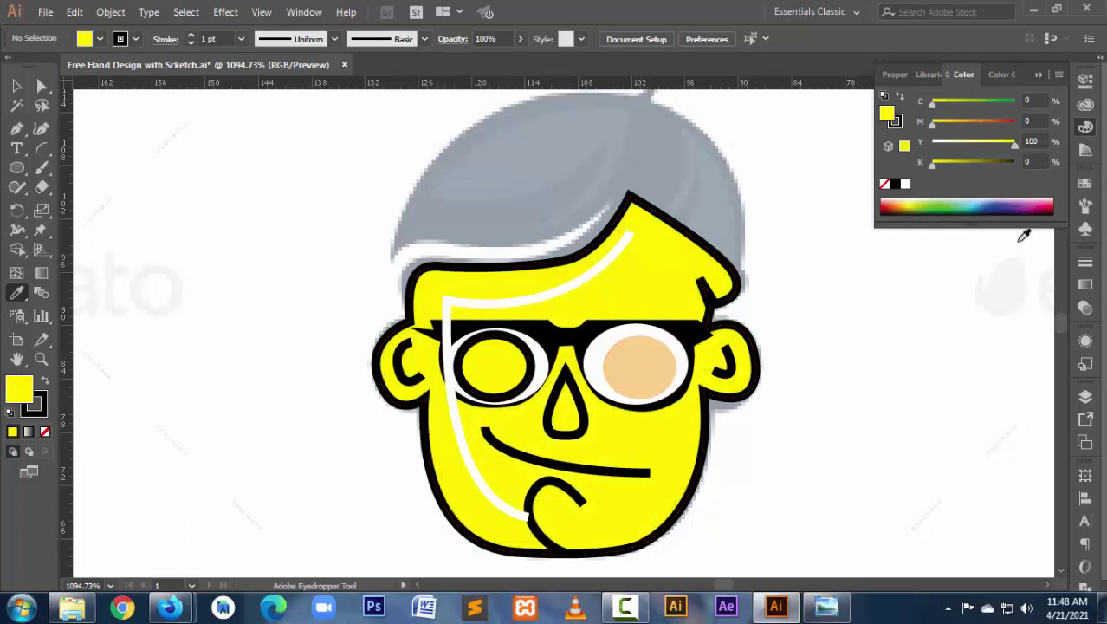
pyautogui.click(36, 407)
pyautogui.click(45, 432)
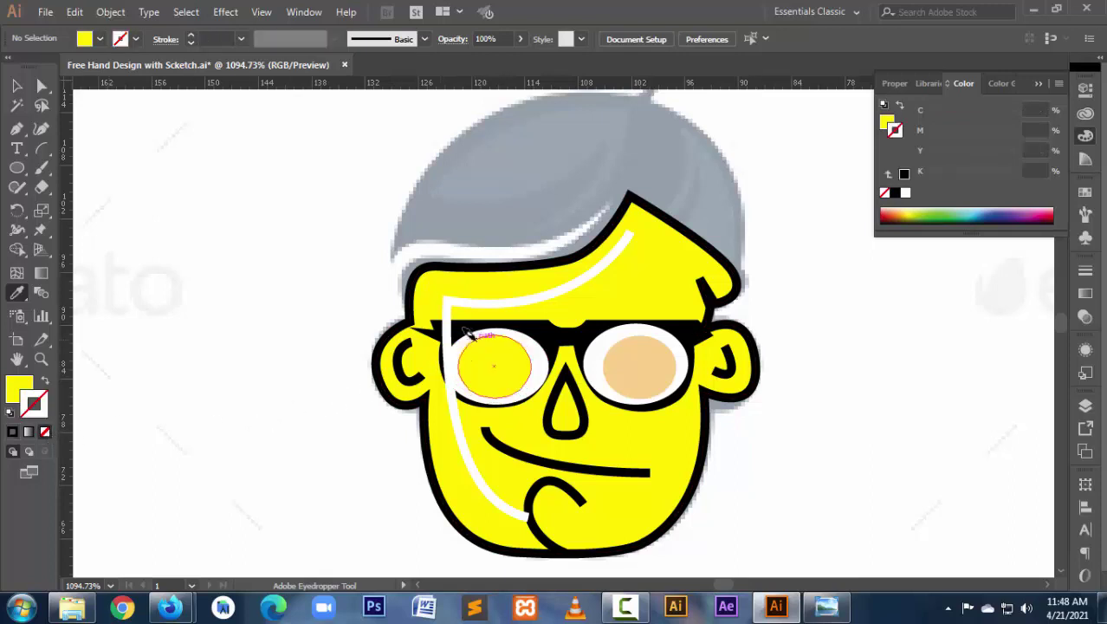
pyautogui.keyDown('alt'); pyautogui.click(639, 347); pyautogui.keyUp('alt')
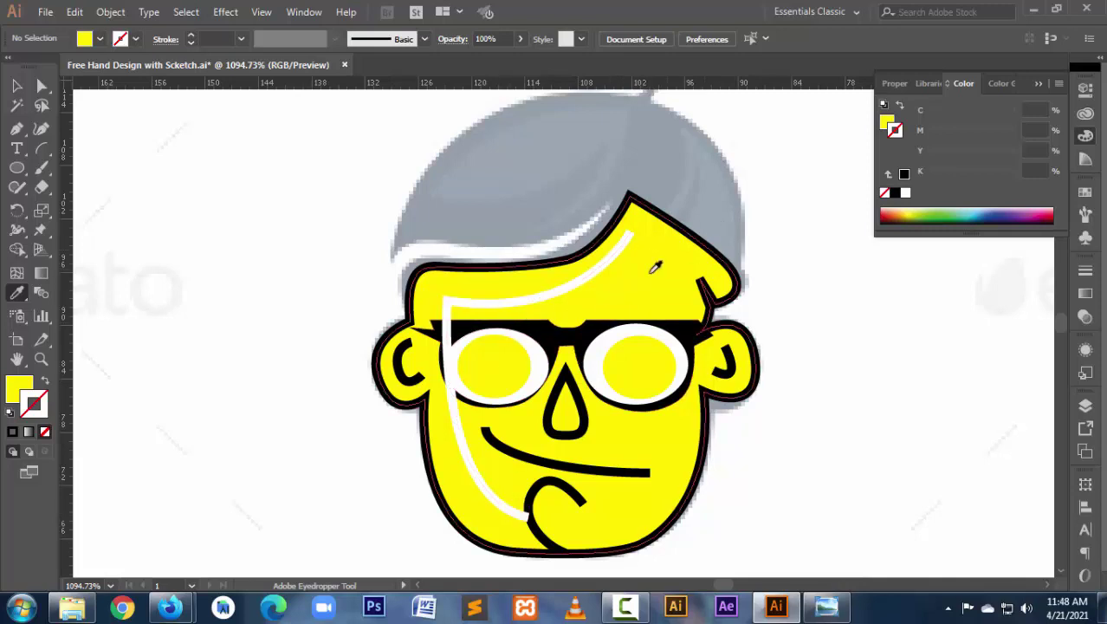
# Check the reference logo, then set the face outline's fill to None so the sketch shows through.
pyautogui.click(825, 607)
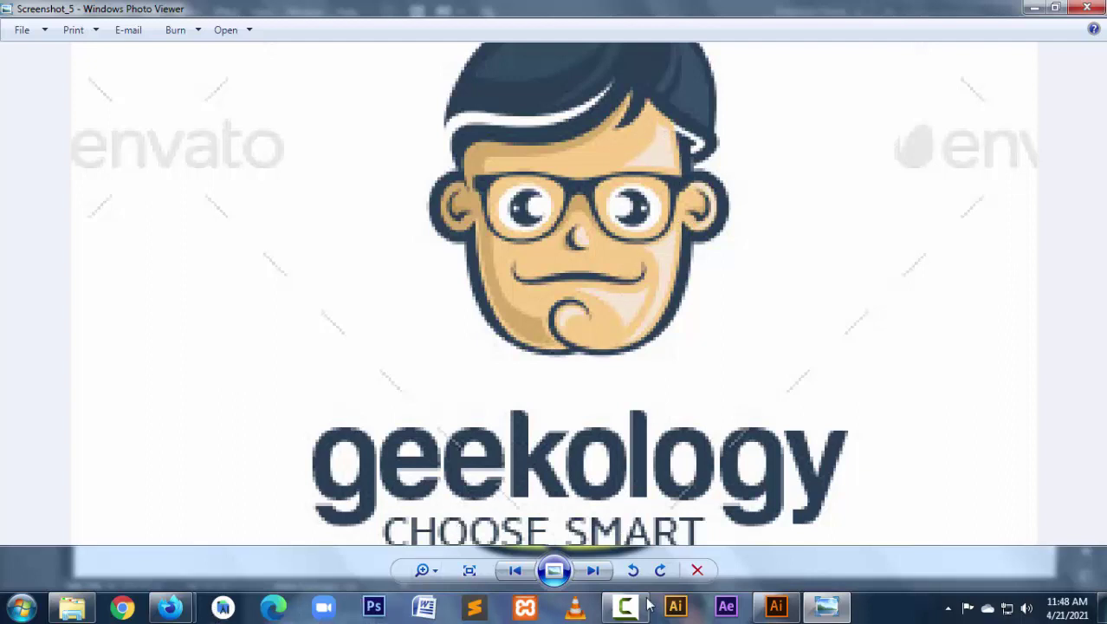
pyautogui.click(777, 609)
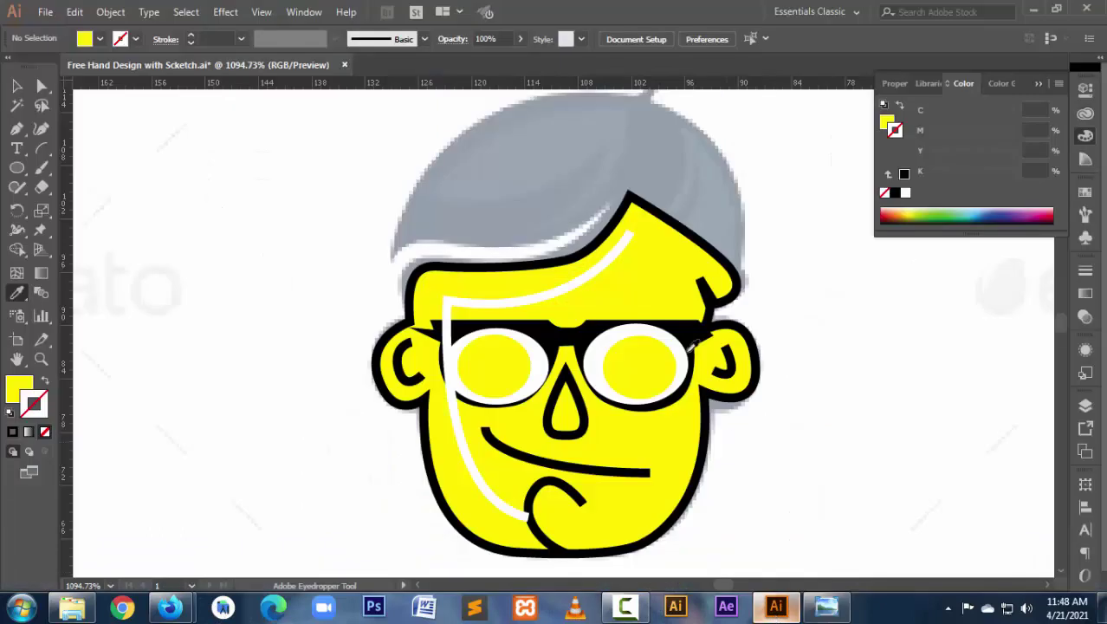
pyautogui.click(18, 86)
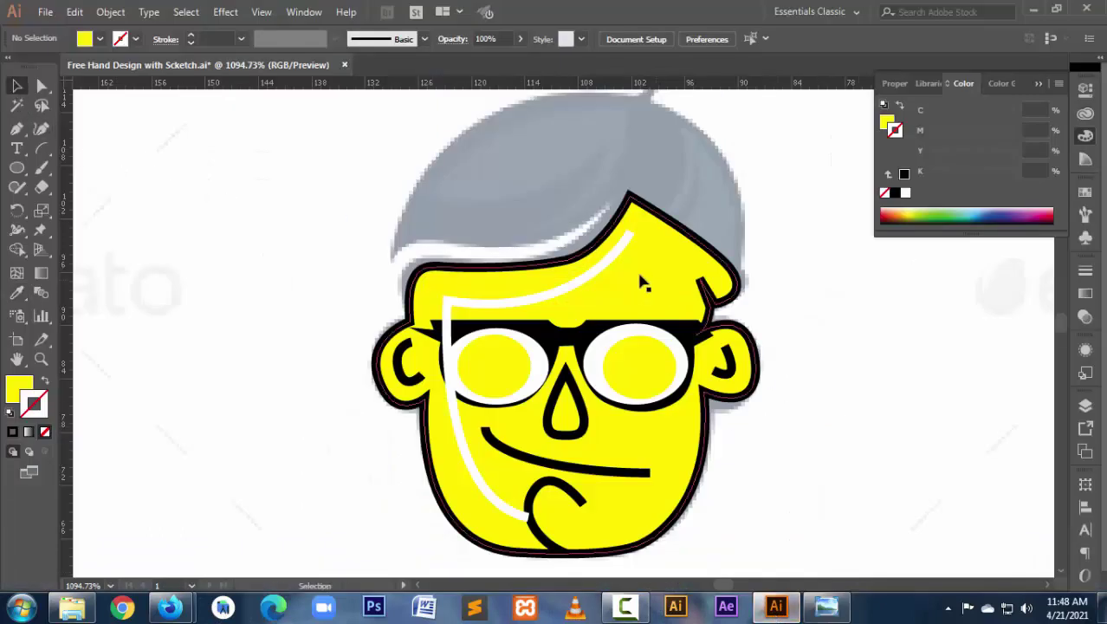
pyautogui.click(652, 287)
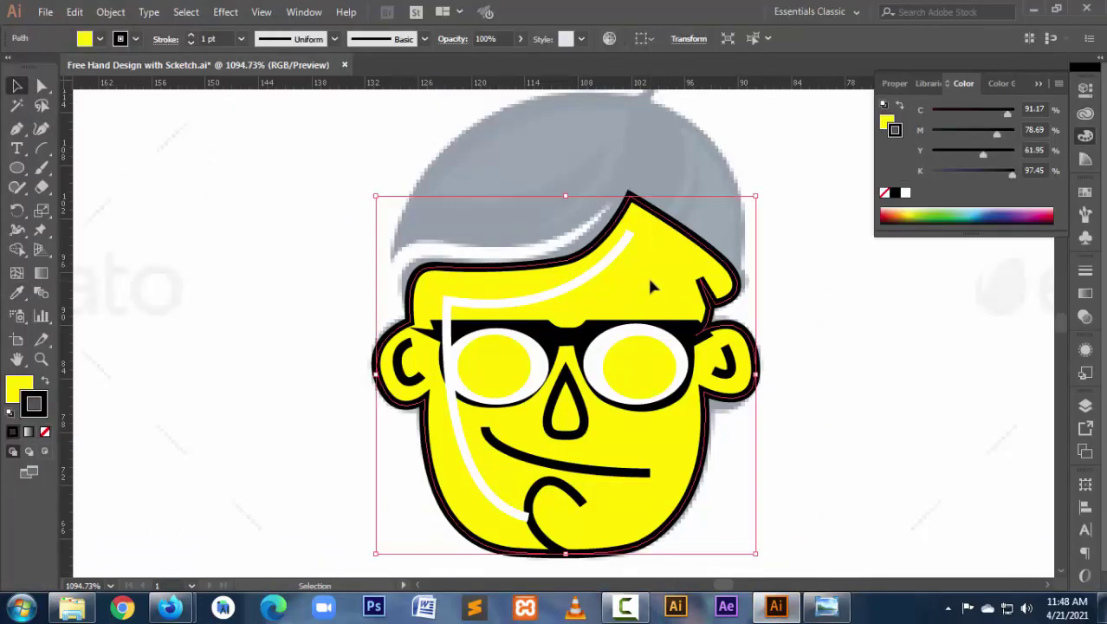
pyautogui.click(19, 392)
pyautogui.click(46, 432)
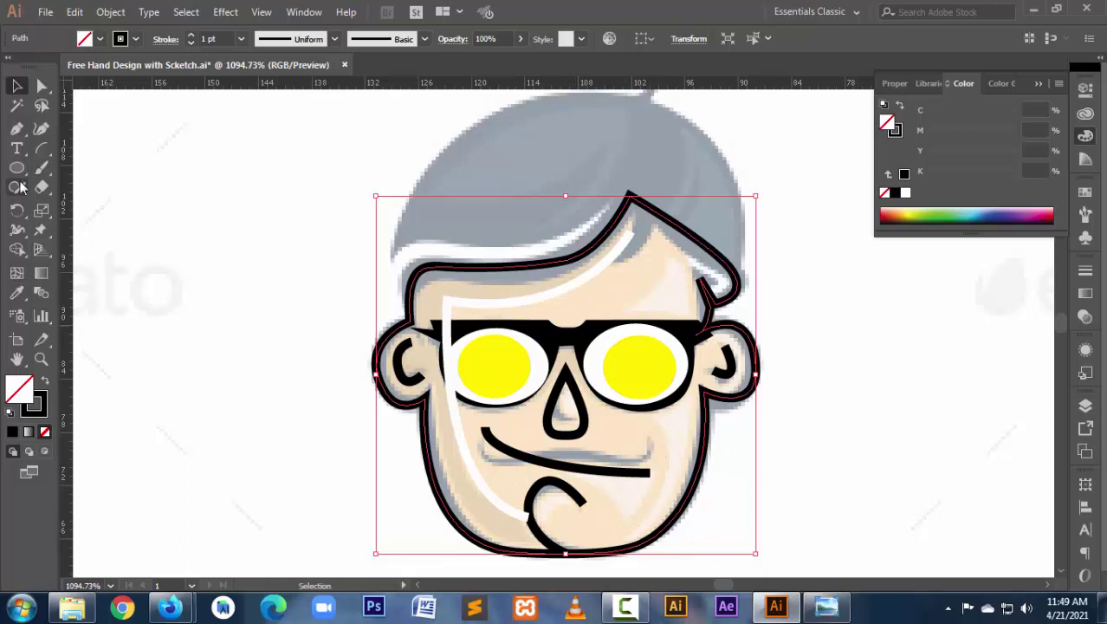
pyautogui.click(15, 130)
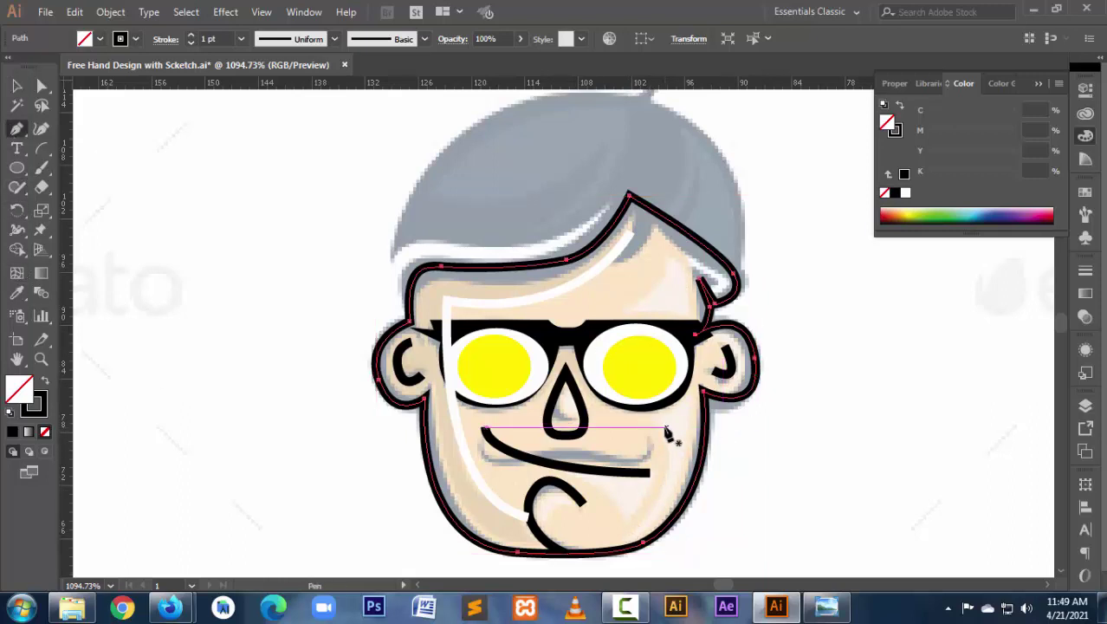
# Draw a curved black path down the right cheek toward the chin.
pyautogui.click(650, 421)
pyautogui.moveTo(686, 420)
pyautogui.mouseDown()
pyautogui.moveTo(695, 377)
pyautogui.moveTo(638, 539)
pyautogui.moveTo(564, 561)
pyautogui.mouseUp()
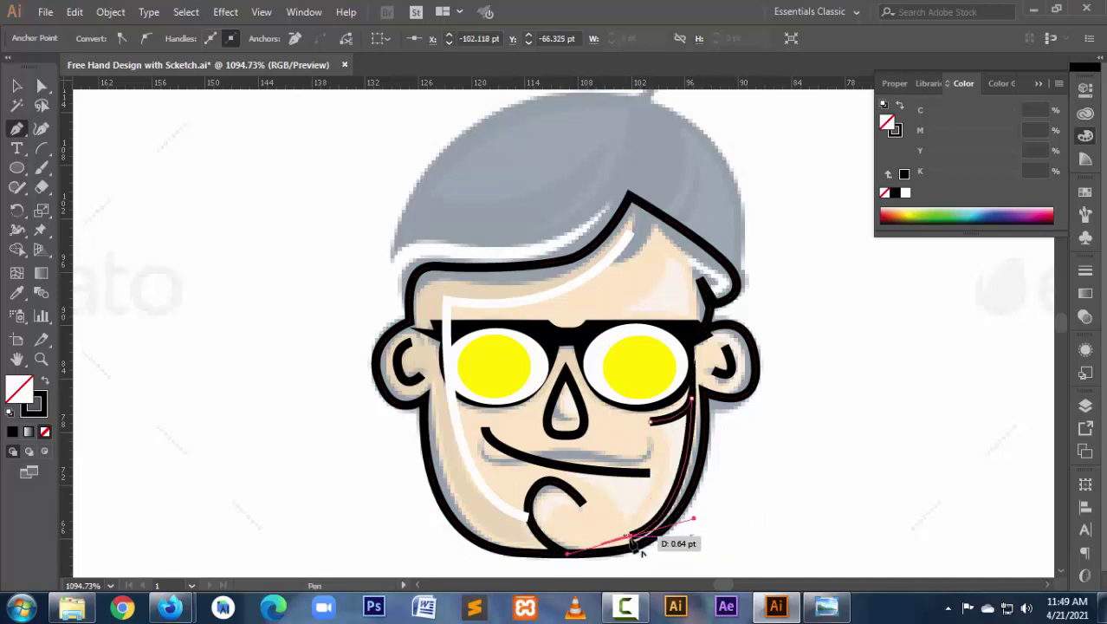
pyautogui.moveTo(638, 539)
pyautogui.mouseDown()
pyautogui.moveTo(650, 422)
pyautogui.moveTo(604, 389)
pyautogui.mouseUp()
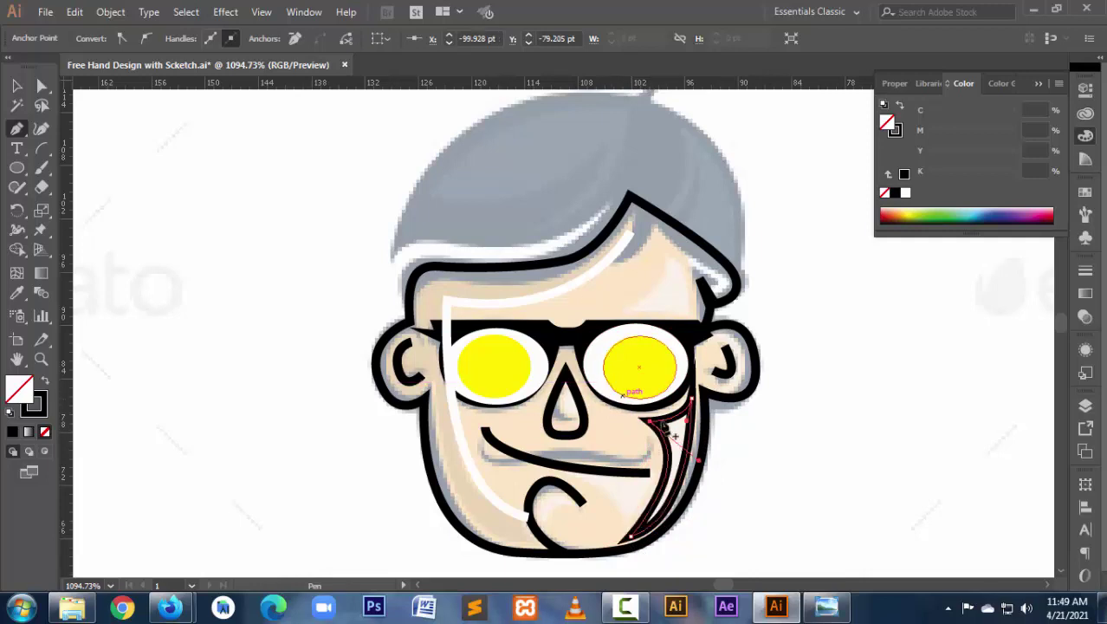
# Draw a small closed triangle beside the chin curl, undoing one stray segment.
pyautogui.click(588, 482)
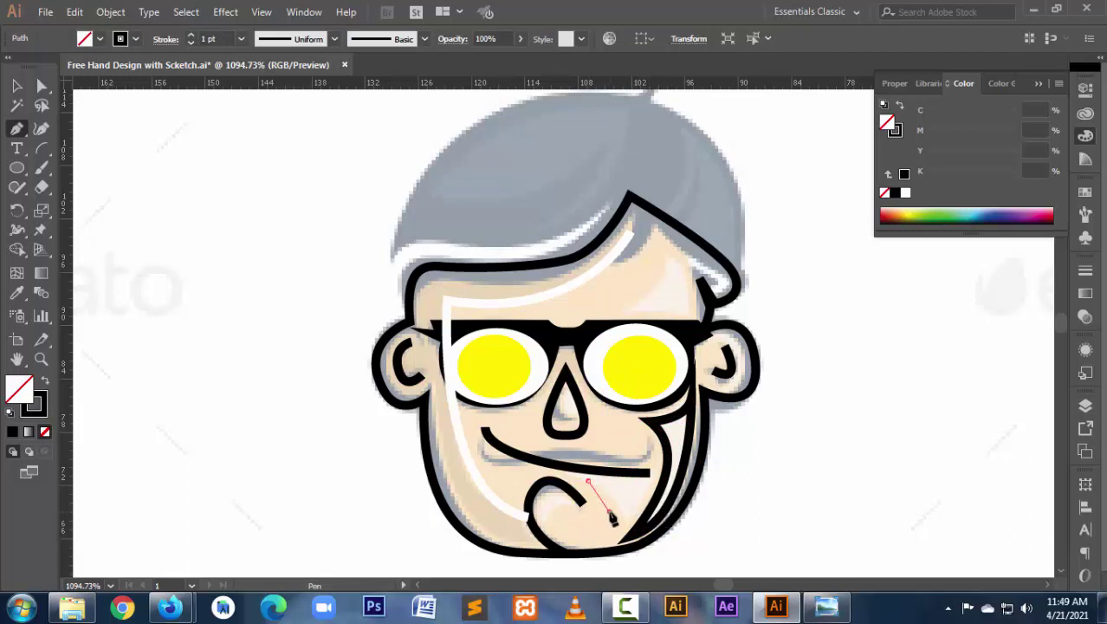
pyautogui.moveTo(609, 518)
pyautogui.mouseDown()
pyautogui.moveTo(633, 498)
pyautogui.moveTo(618, 525)
pyautogui.moveTo(632, 491)
pyautogui.moveTo(609, 528)
pyautogui.moveTo(615, 542)
pyautogui.moveTo(643, 494)
pyautogui.mouseUp()
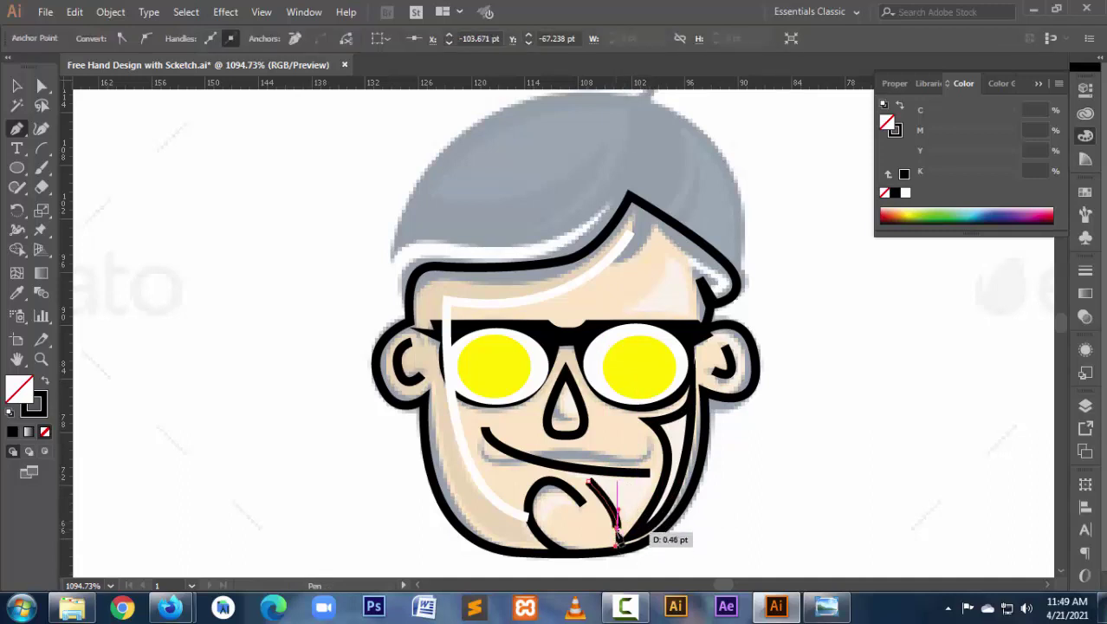
pyautogui.click(642, 492)
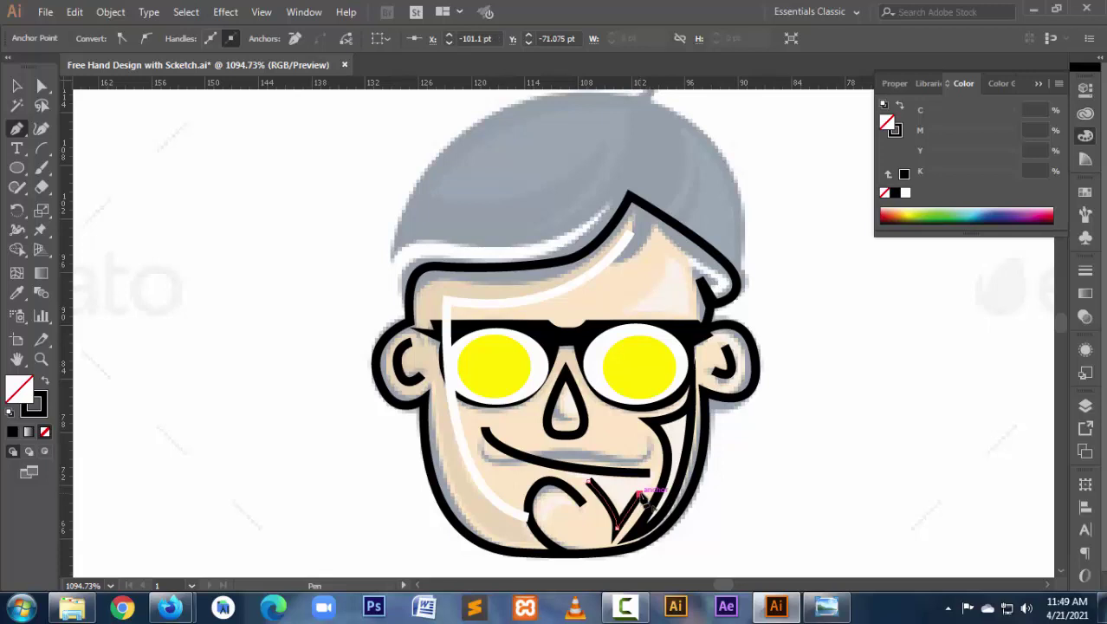
pyautogui.moveTo(642, 493); pyautogui.dragTo(589, 480)
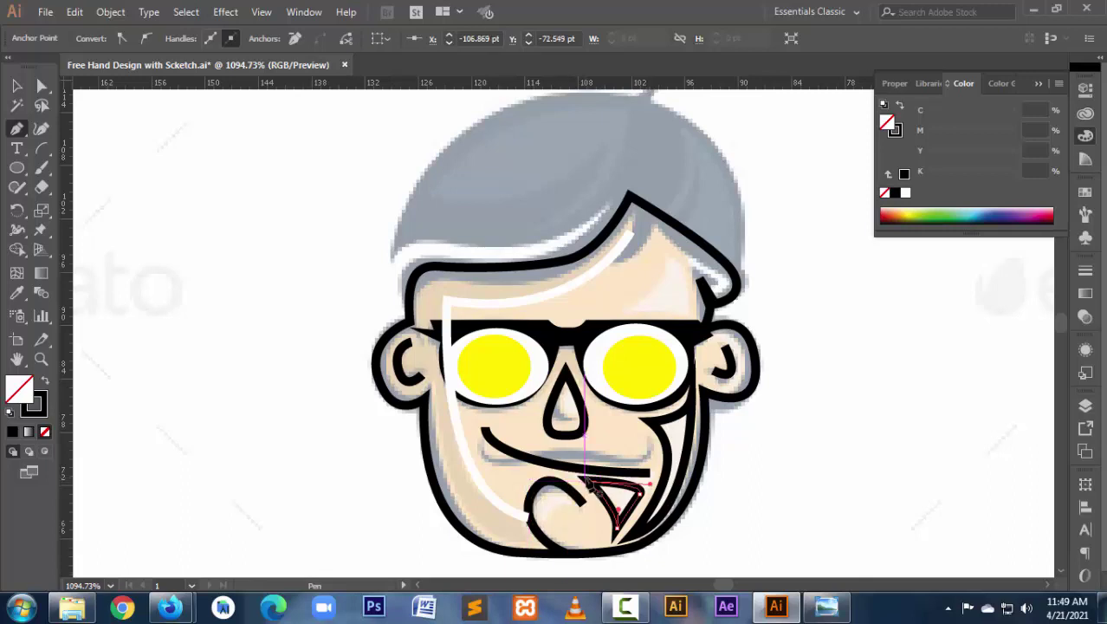
pyautogui.hotkey('ctrl', 'z')
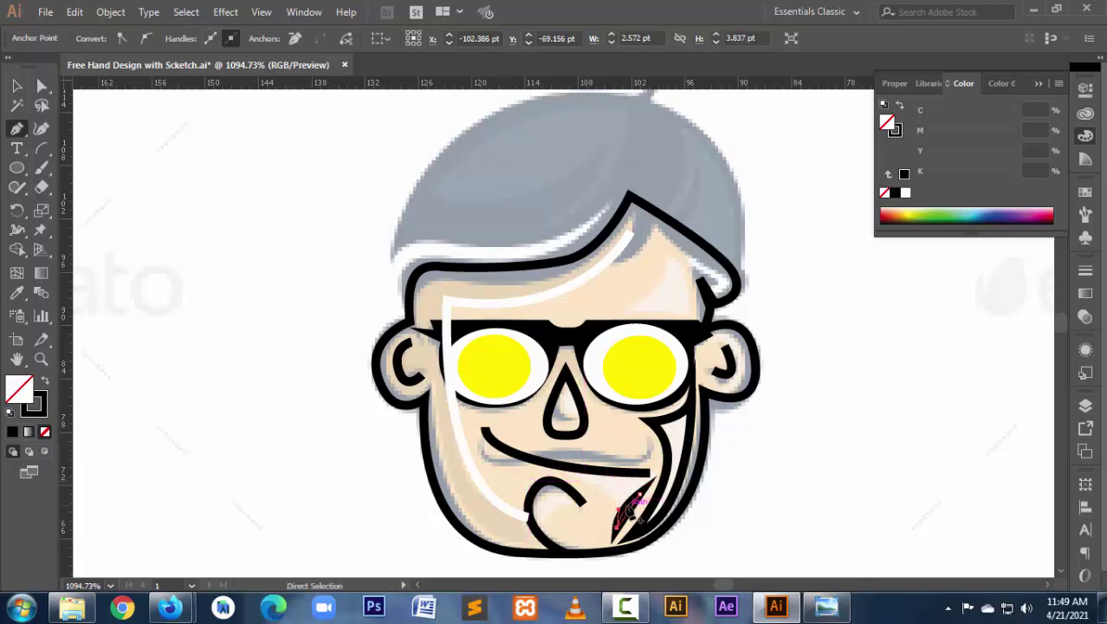
pyautogui.click(639, 496)
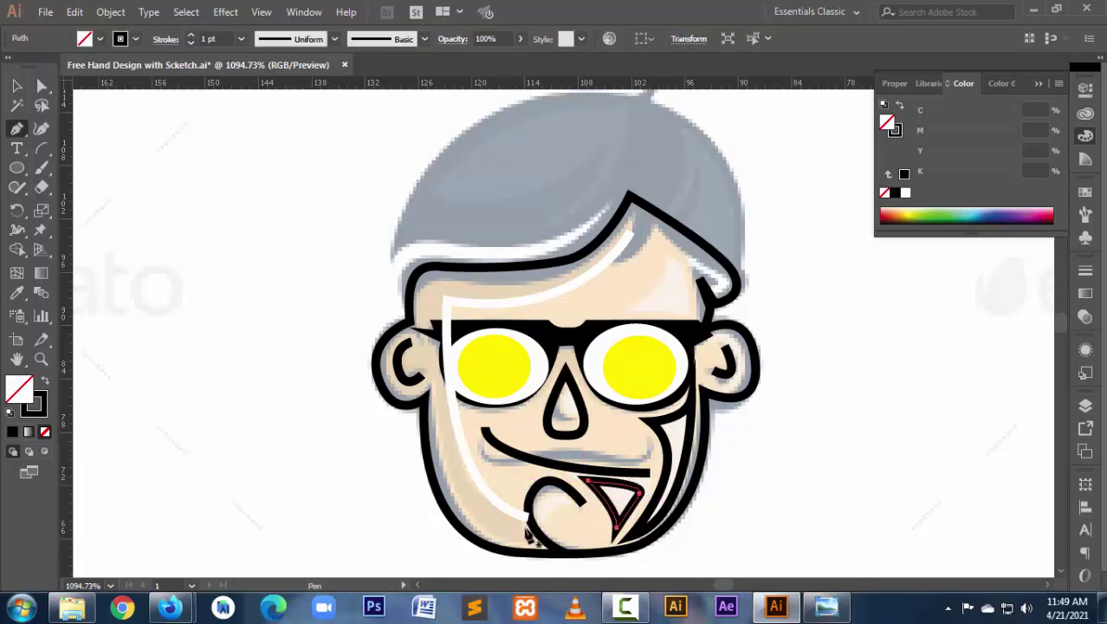
# Rework the highlight path's anchors and handles at its chin end and its top.
pyautogui.moveTo(529, 517); pyautogui.dragTo(598, 557)
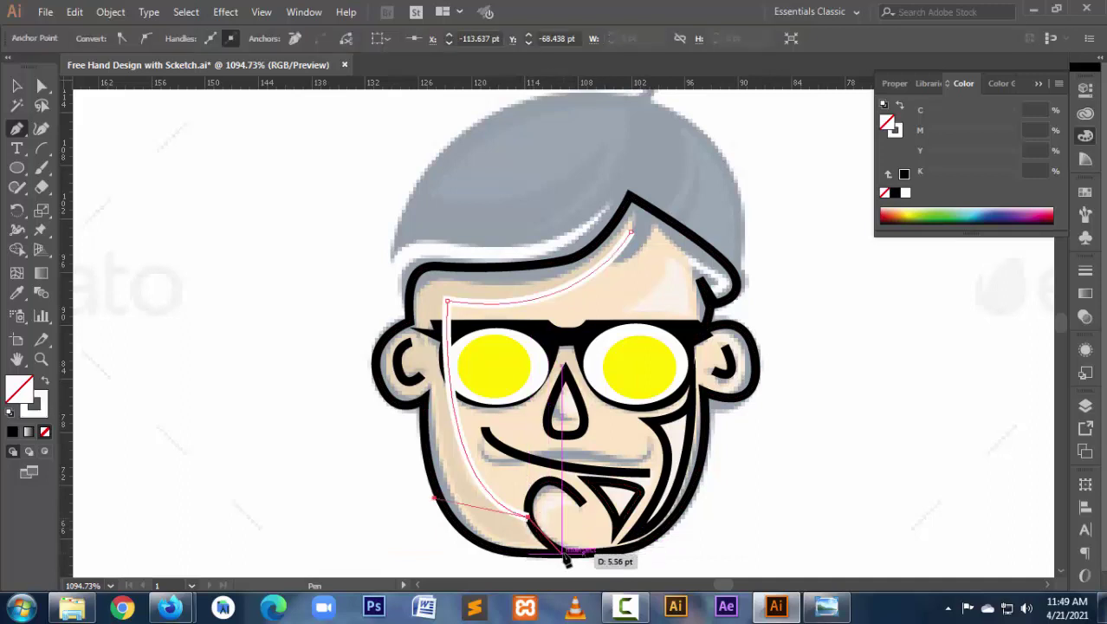
pyautogui.moveTo(598, 557); pyautogui.dragTo(594, 569)
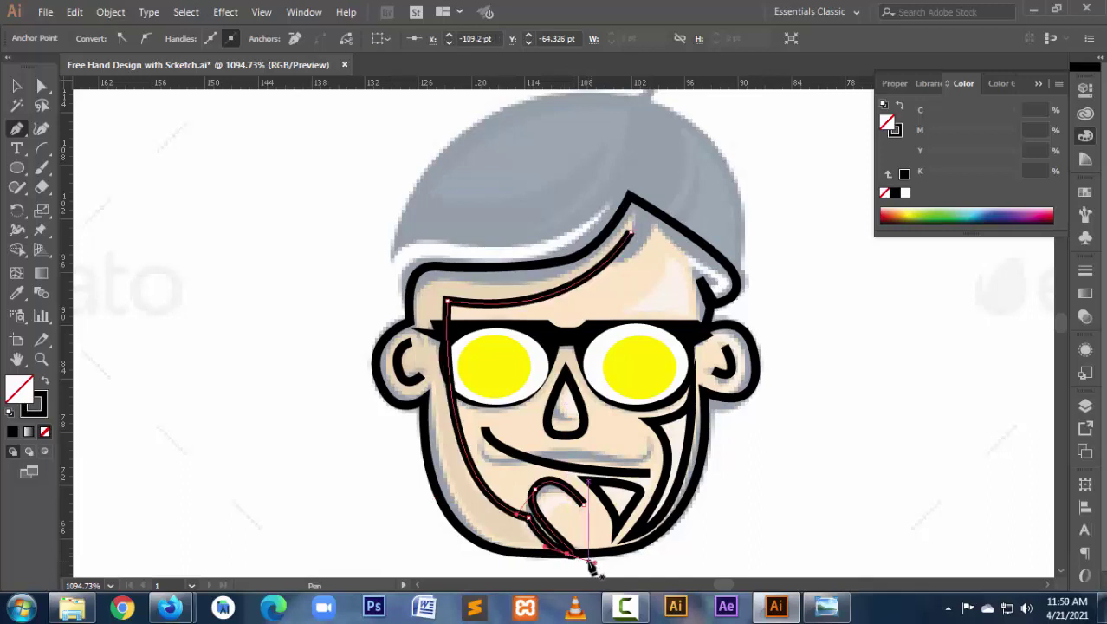
pyautogui.click(589, 564)
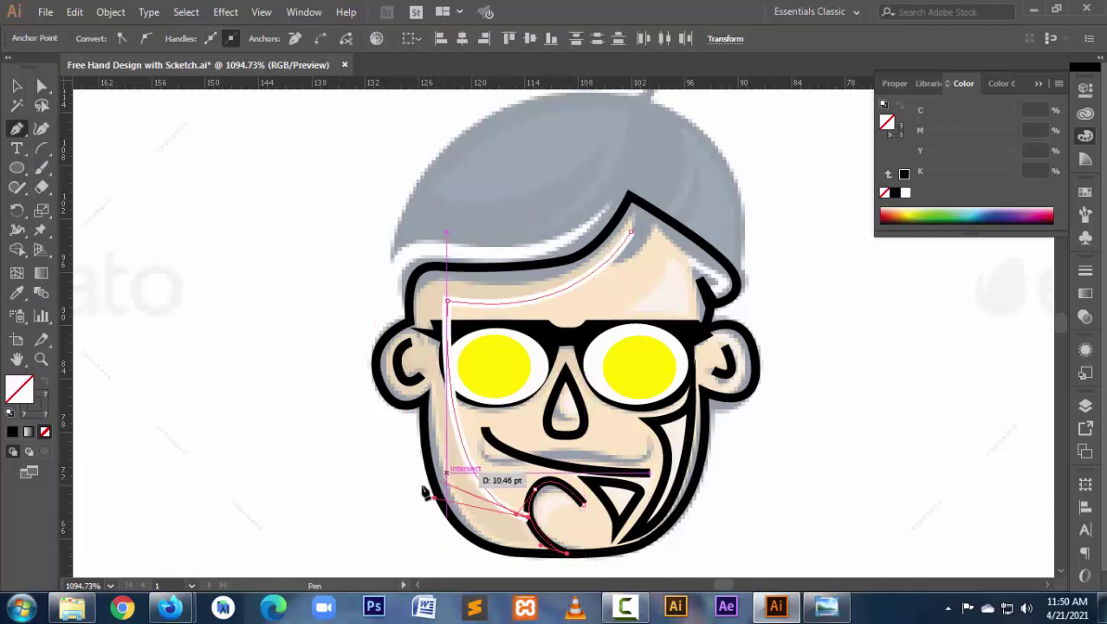
pyautogui.moveTo(426, 491); pyautogui.dragTo(433, 498)
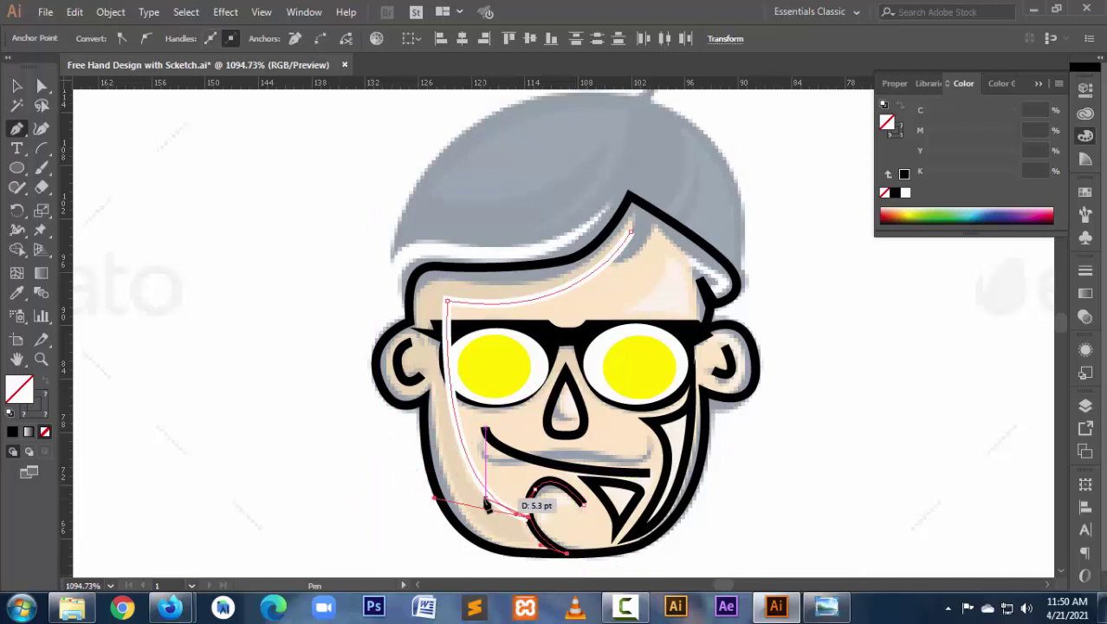
pyautogui.keyDown('ctrl'); pyautogui.click(559, 527); pyautogui.keyUp('ctrl')
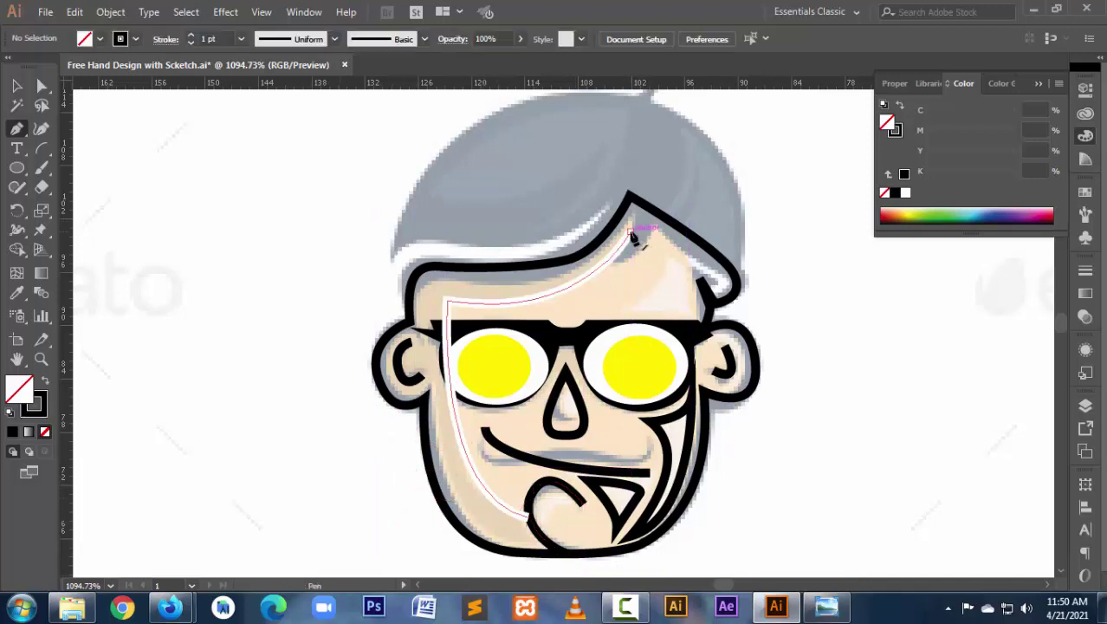
pyautogui.moveTo(633, 237); pyautogui.dragTo(642, 215)
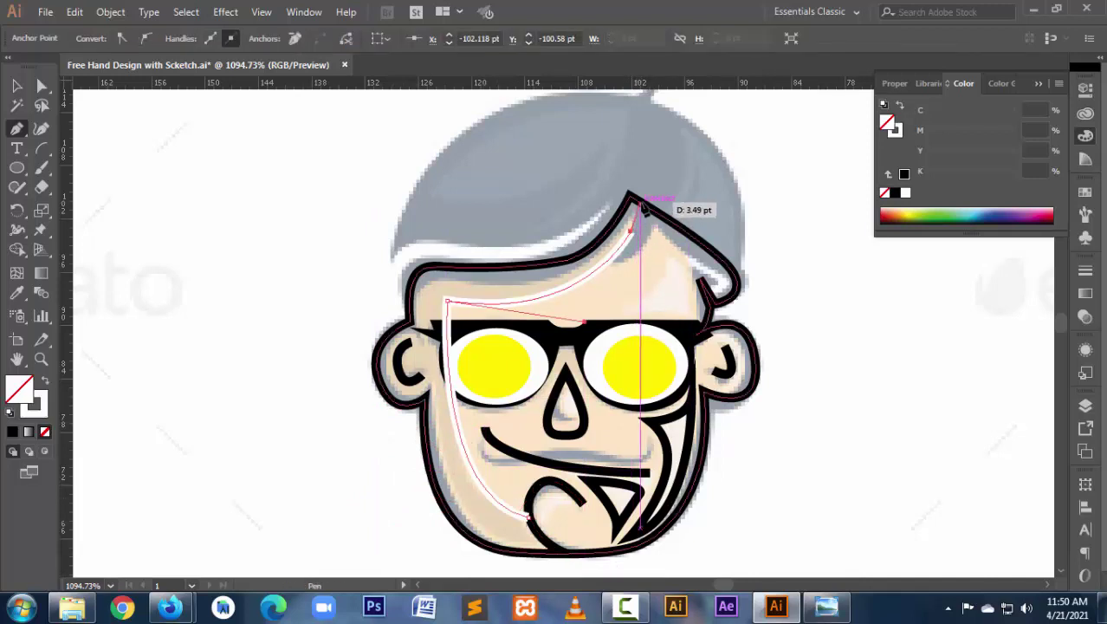
pyautogui.moveTo(642, 206); pyautogui.dragTo(644, 208)
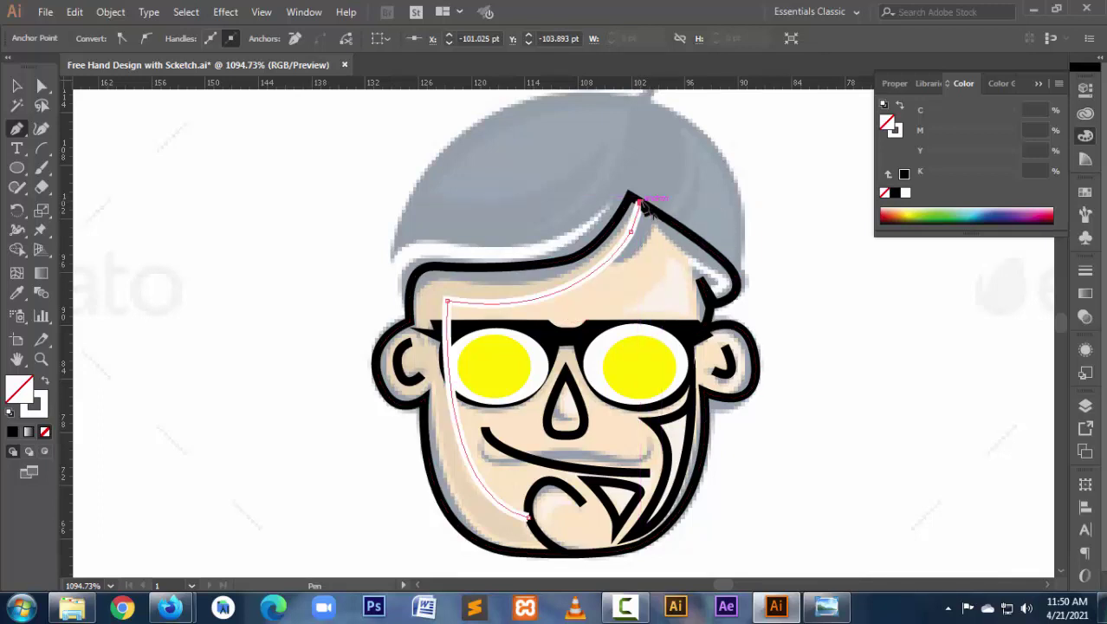
pyautogui.press('ctrl')
# Draw a closed three-point triangle on the upper-right forehead under the hairline.
pyautogui.keyDown('ctrl'); pyautogui.click(812, 371); pyautogui.keyUp('ctrl')
pyautogui.moveTo(625, 307); pyautogui.dragTo(693, 310)
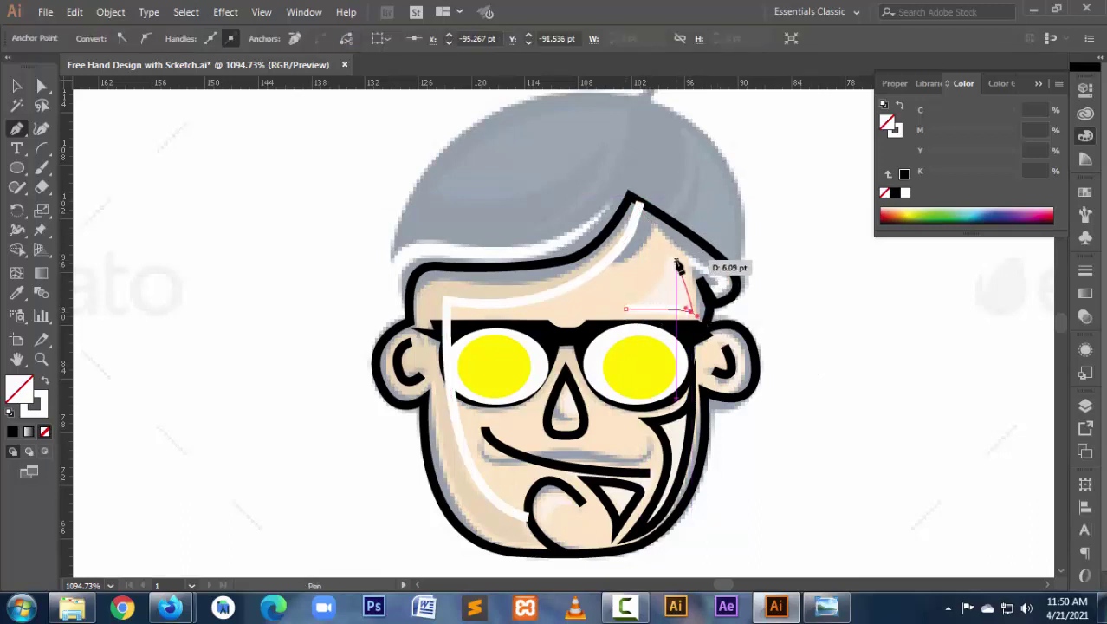
pyautogui.click(676, 258)
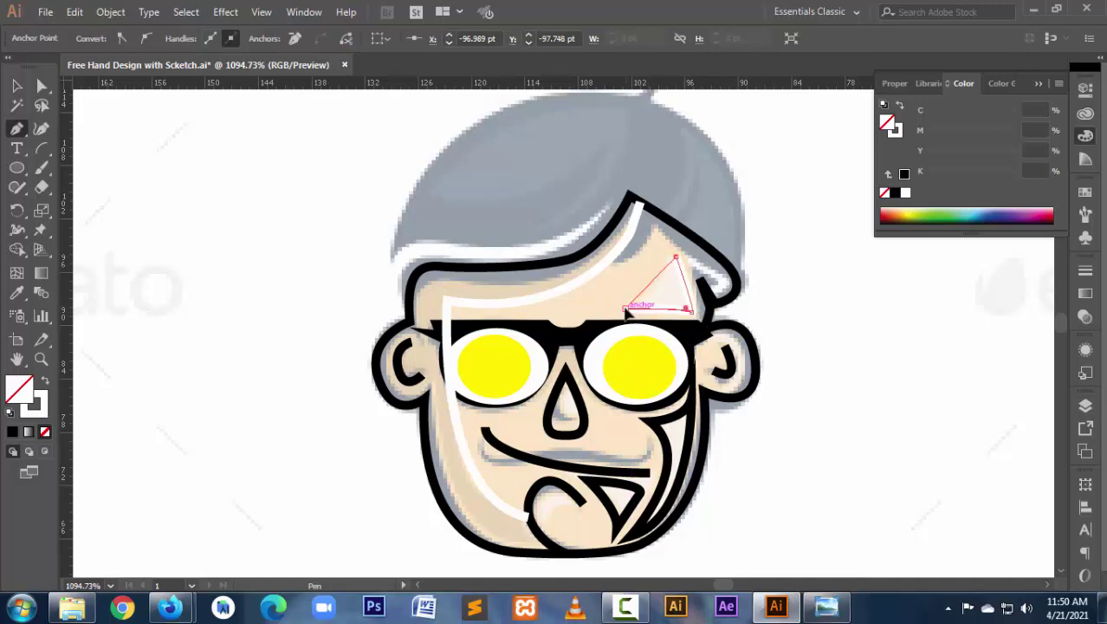
pyautogui.click(626, 308)
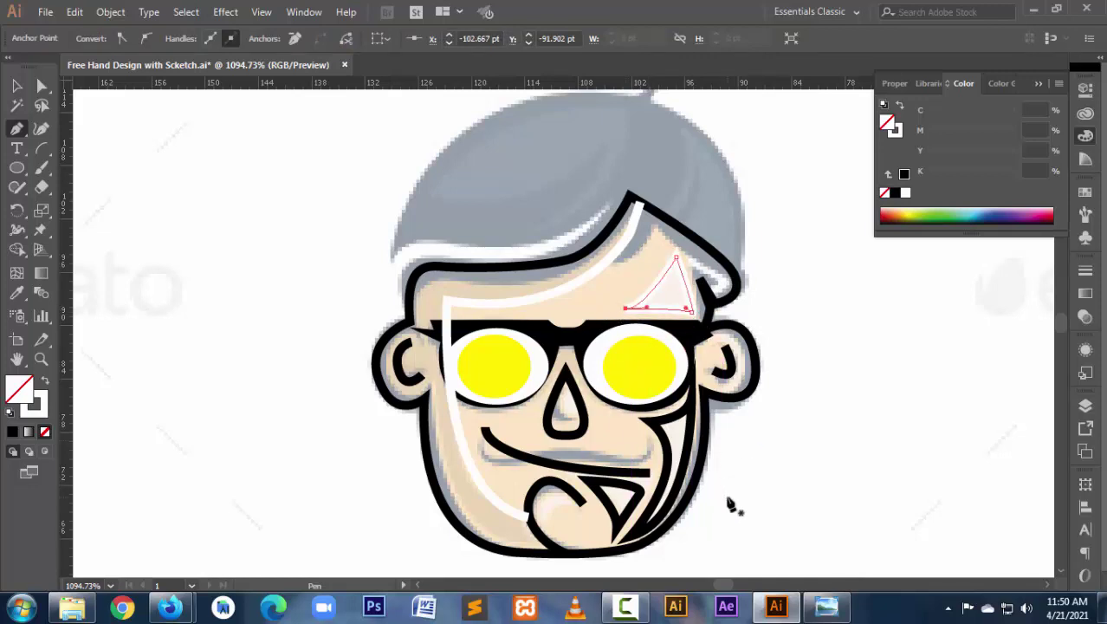
# Refill the face outline with yellow, removing the cyan from the colour.
pyautogui.click(17, 85)
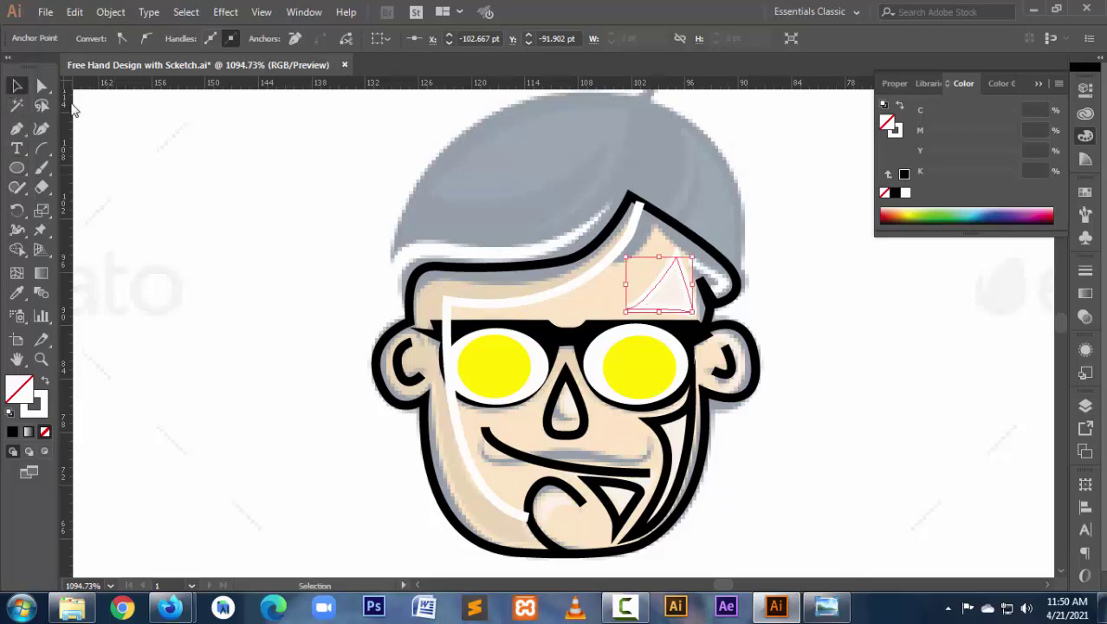
pyautogui.click(227, 271)
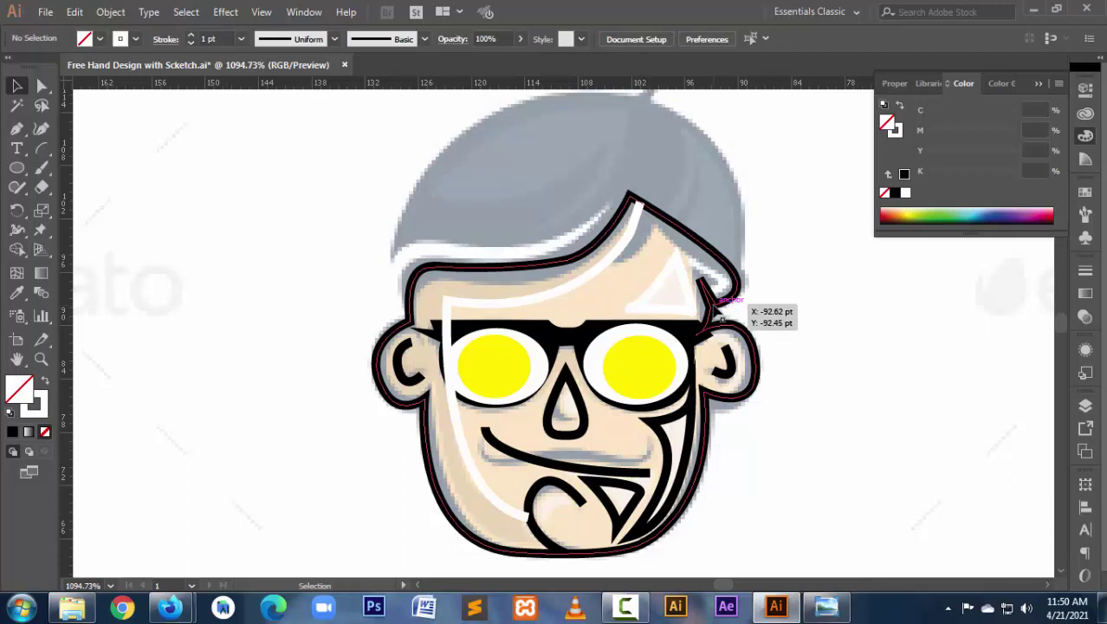
pyautogui.click(722, 319)
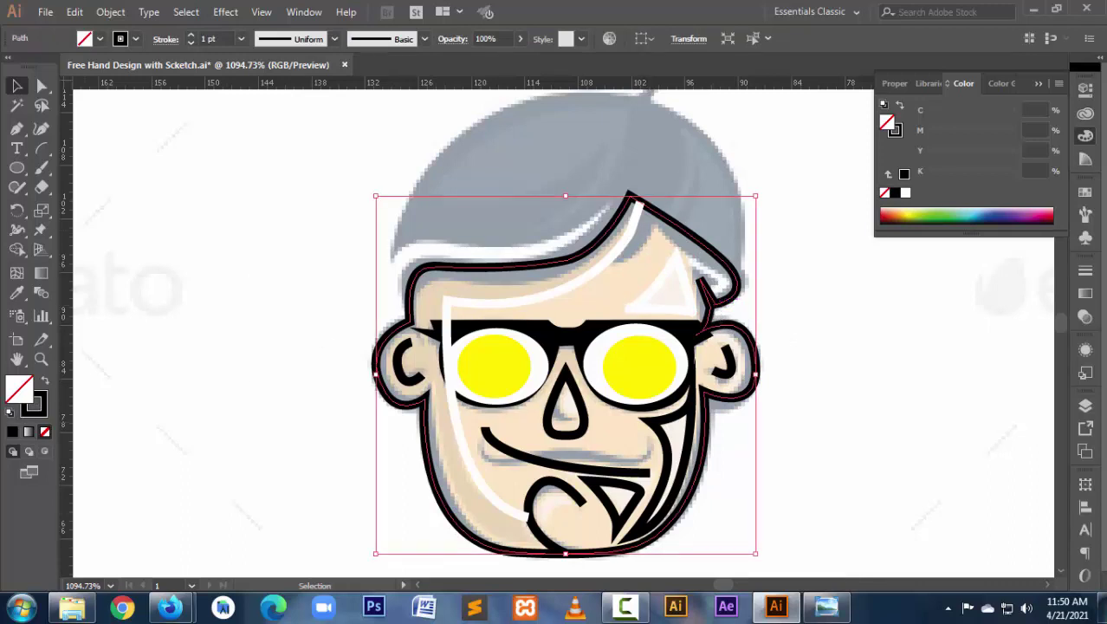
pyautogui.click(935, 149)
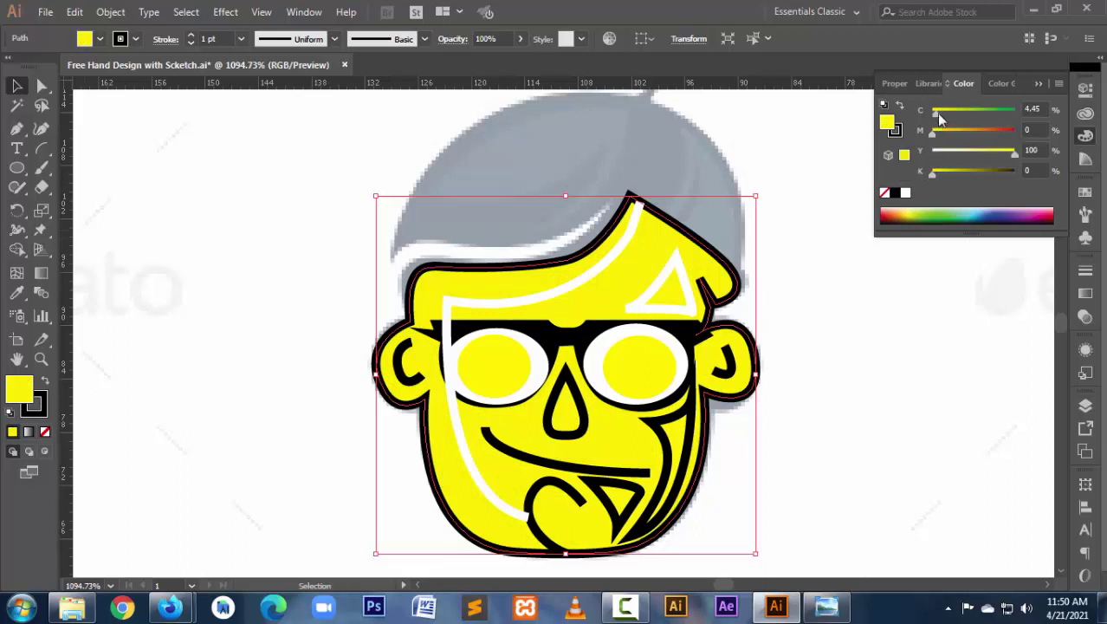
pyautogui.moveTo(938, 114); pyautogui.dragTo(875, 113)
pyautogui.click(834, 390)
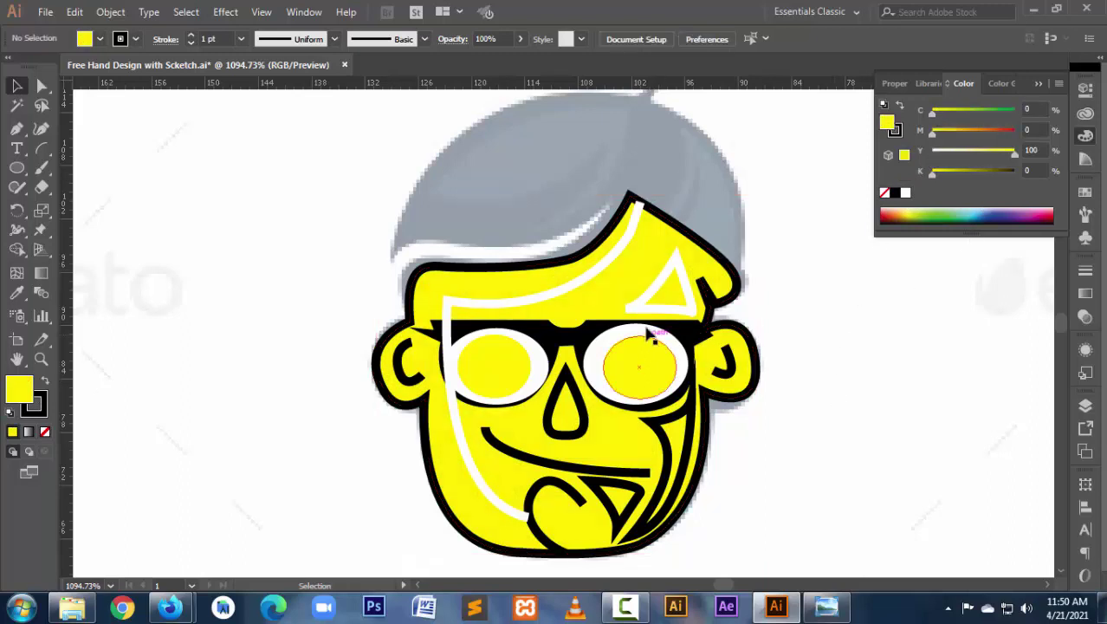
# Swap the forehead triangle's fill and stroke so it is solid white with no outline.
pyautogui.click(651, 313)
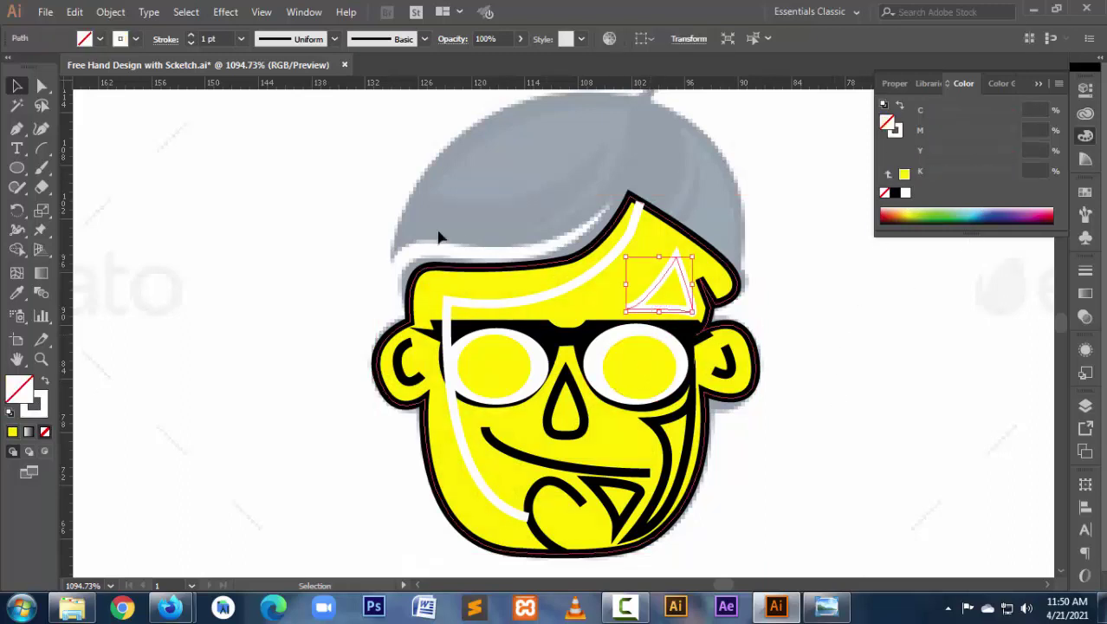
pyautogui.click(44, 385)
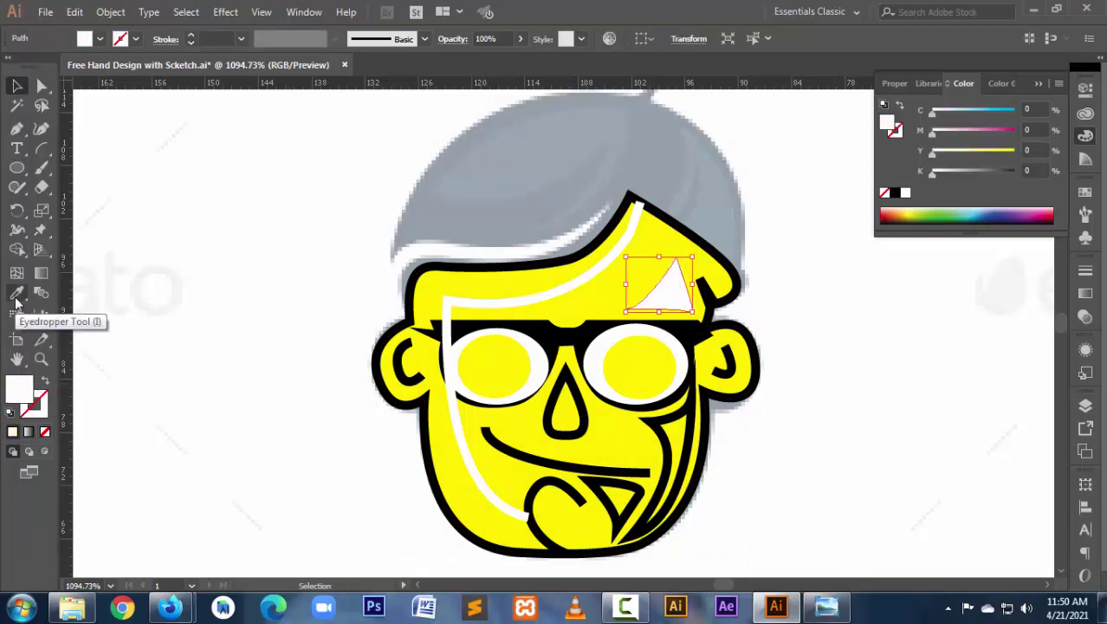
pyautogui.click(16, 293)
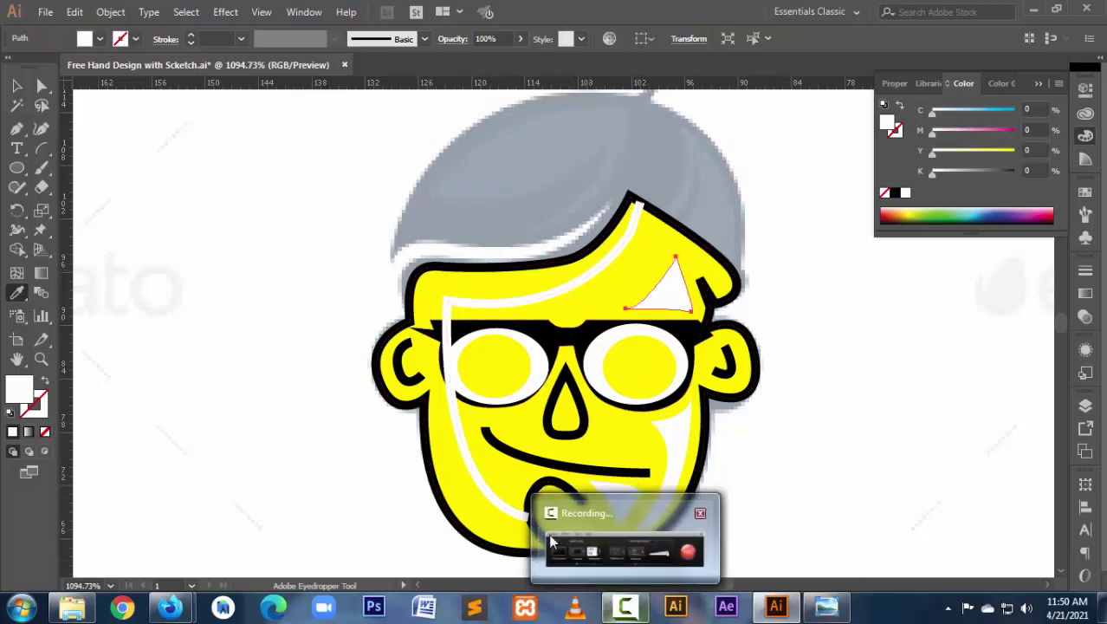
pyautogui.press('v')
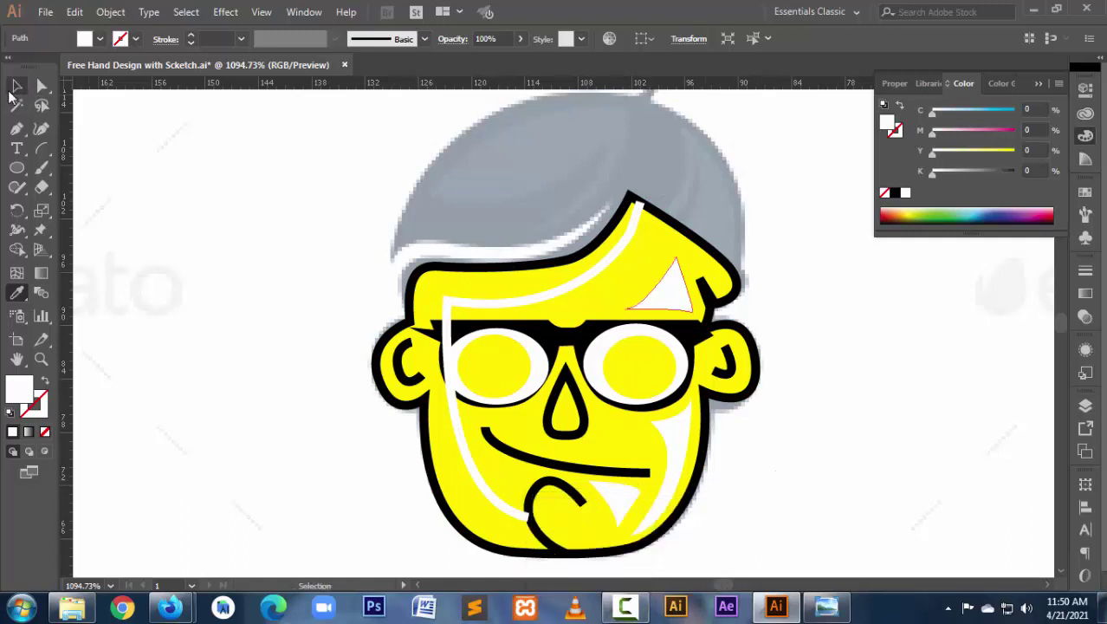
pyautogui.click(570, 490)
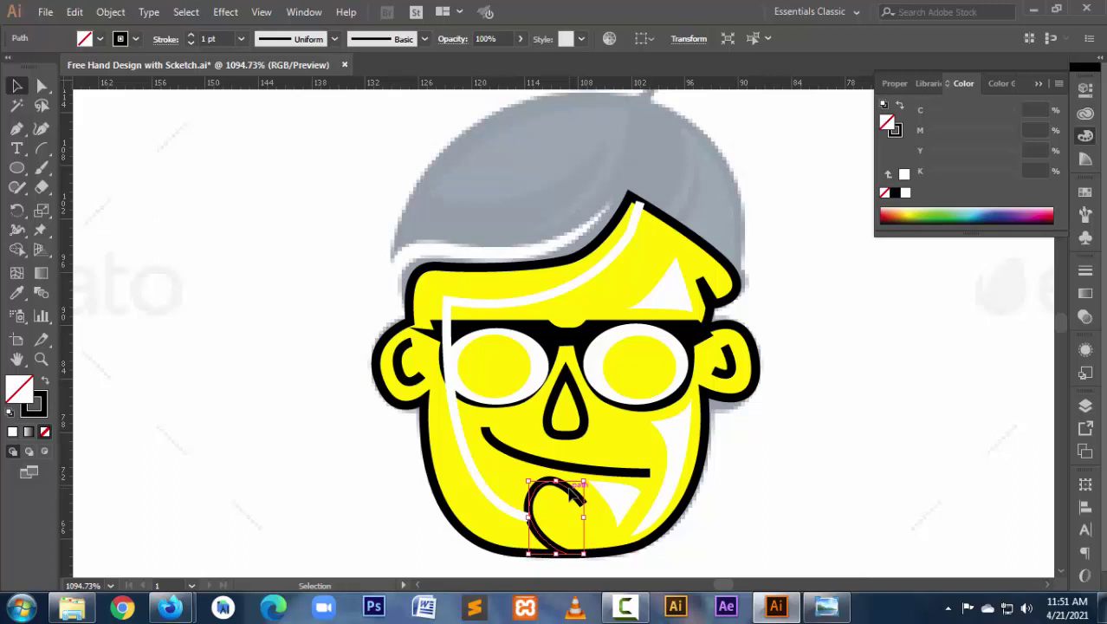
pyautogui.press('a')
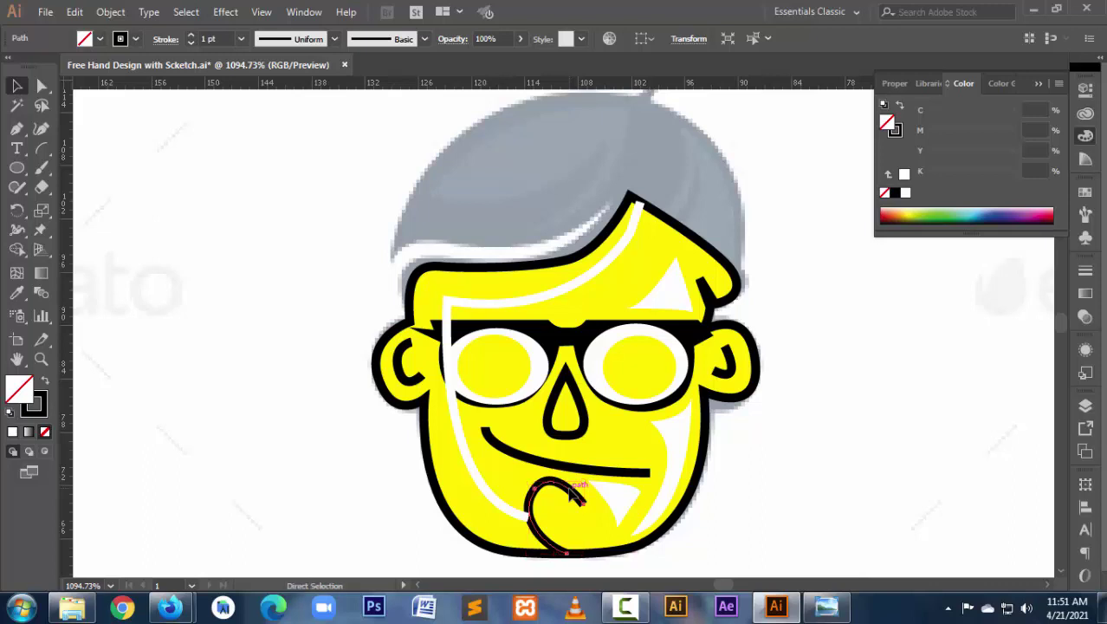
pyautogui.press('v')
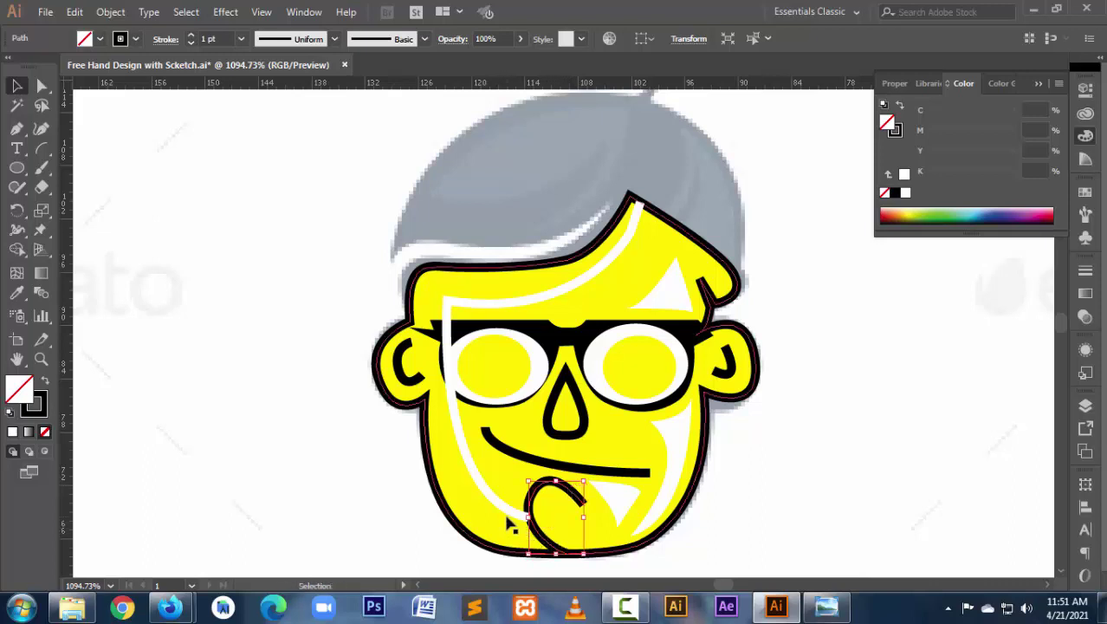
pyautogui.keyDown('shift'); pyautogui.click(503, 511); pyautogui.keyUp('shift')
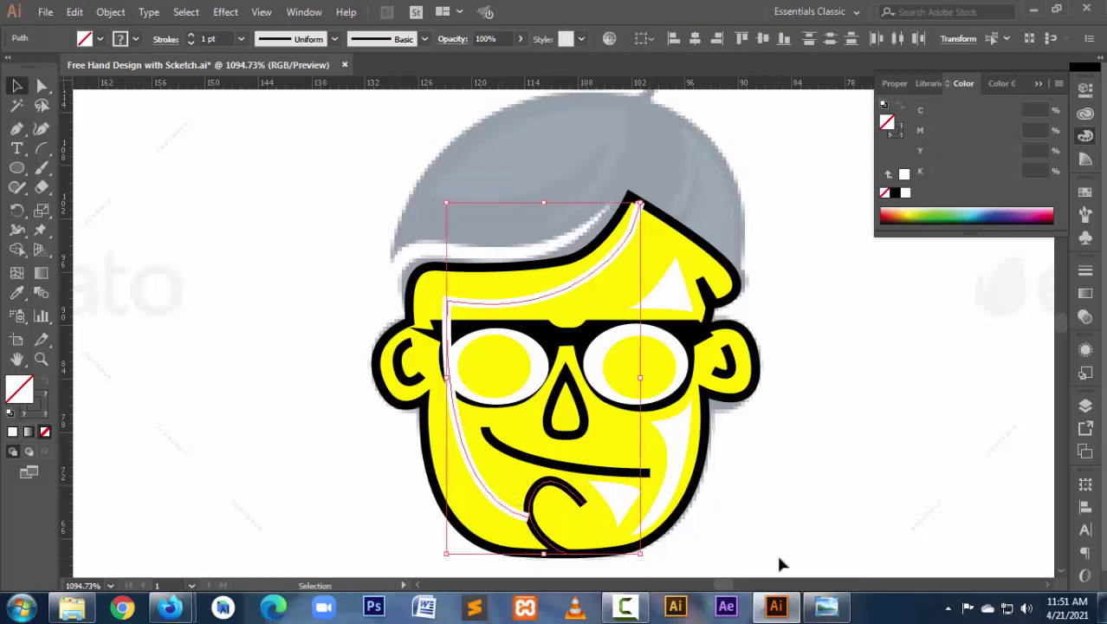
pyautogui.rightClick(523, 518)
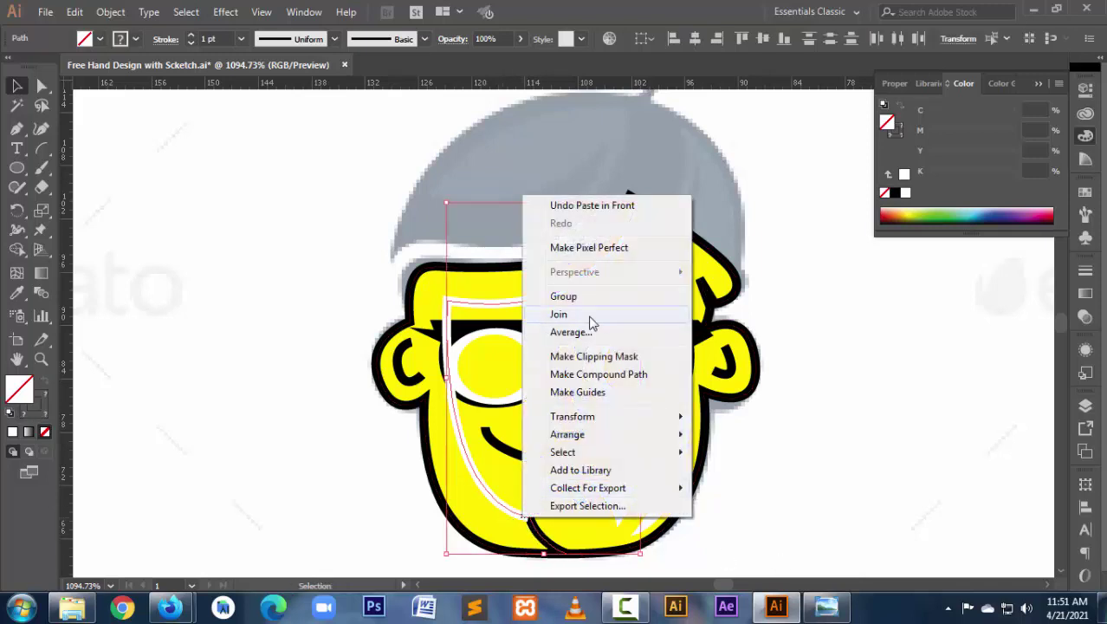
pyautogui.click(559, 314)
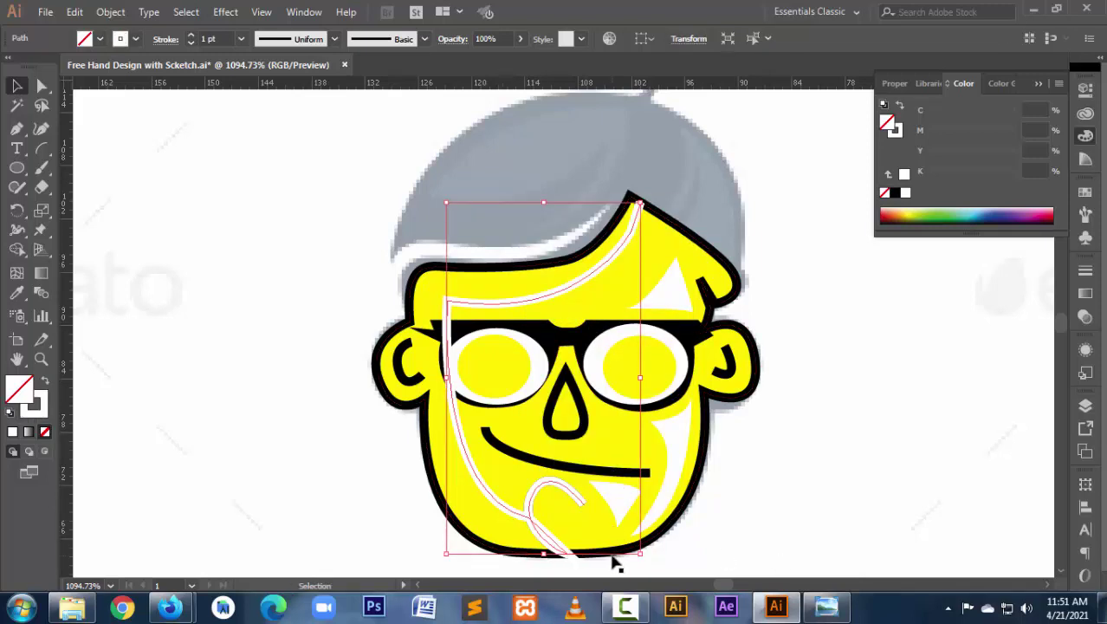
pyautogui.doubleClick(578, 505)
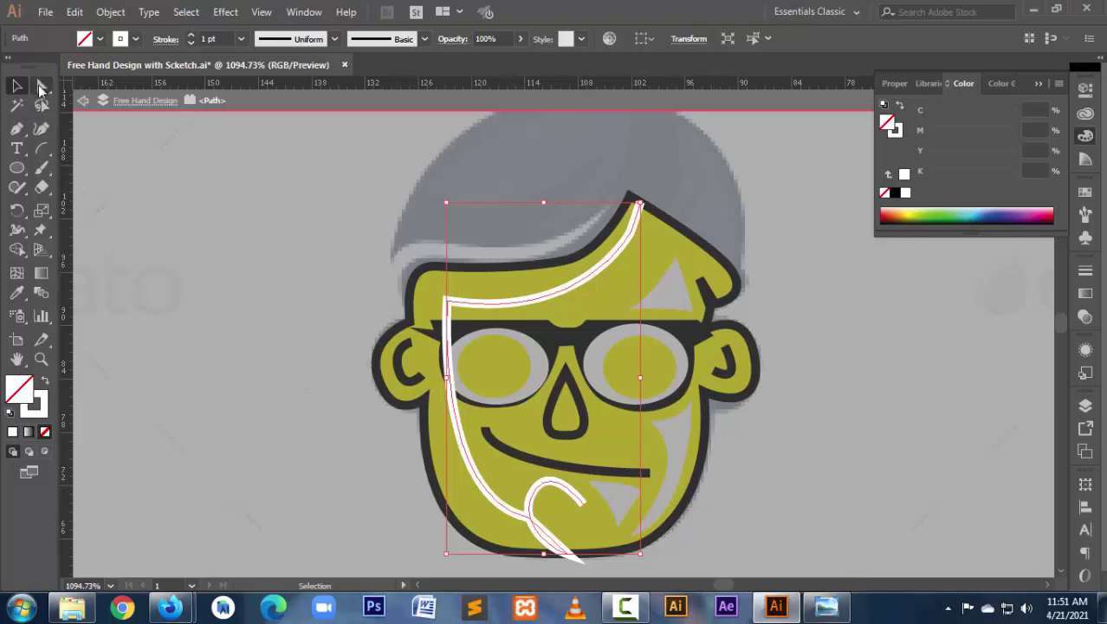
pyautogui.click(41, 85)
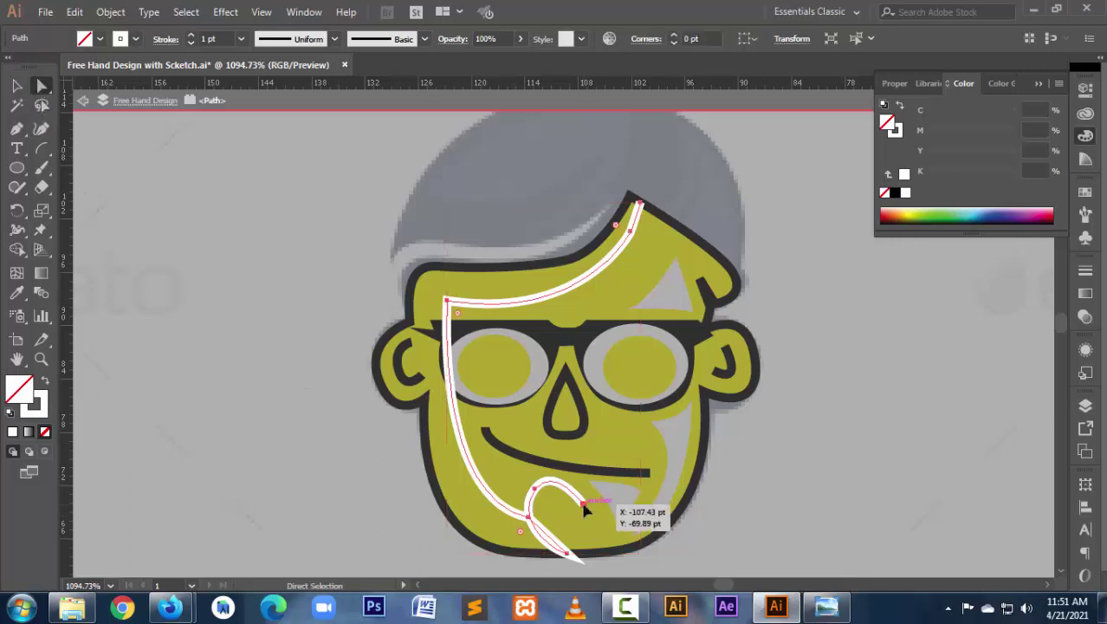
pyautogui.click(584, 508)
pyautogui.press('Delete')
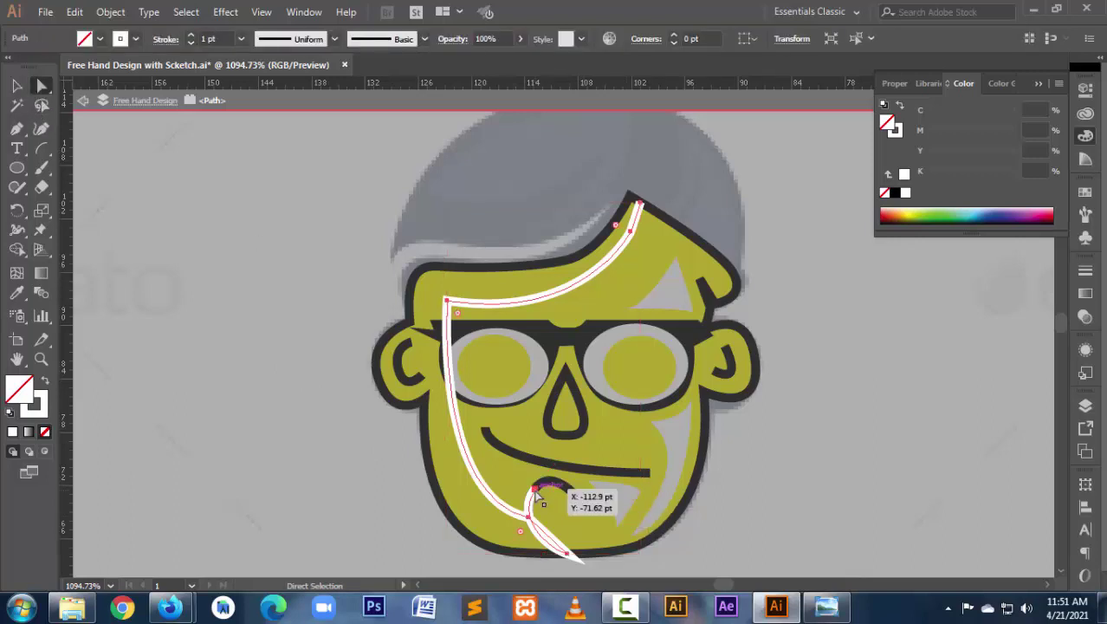
pyautogui.click(537, 492)
pyautogui.press('Delete')
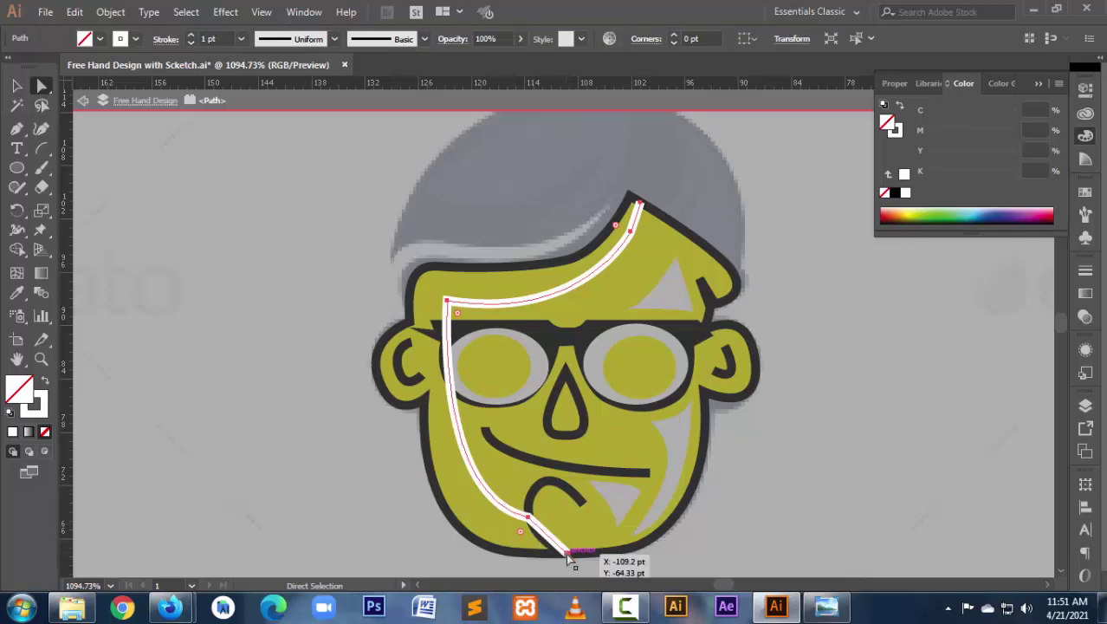
pyautogui.click(568, 553)
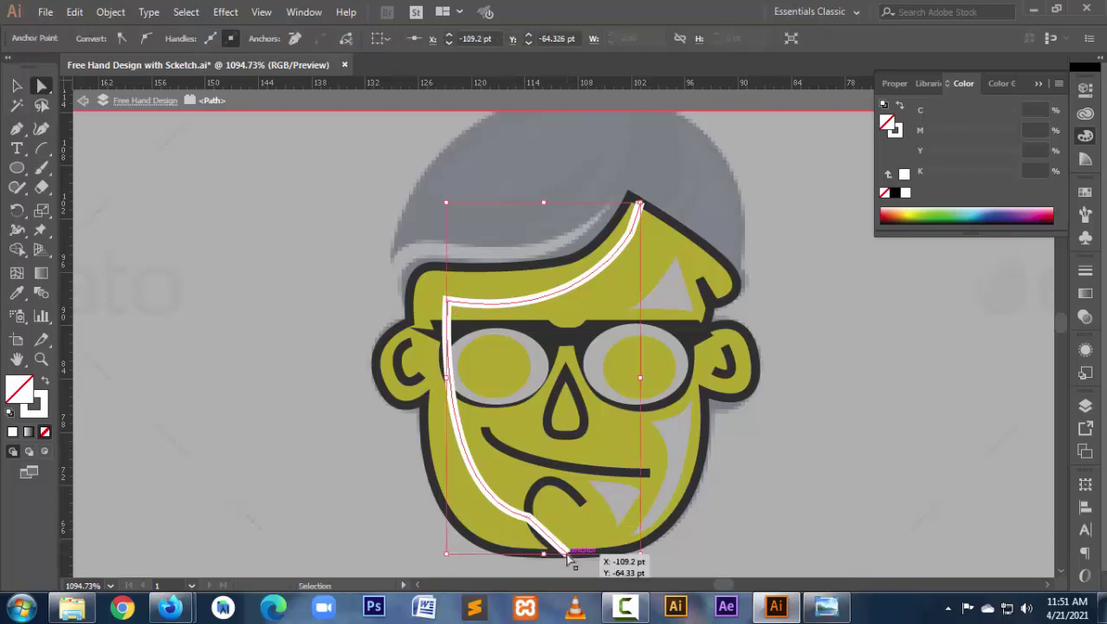
pyautogui.hotkey('ctrl', 'z')
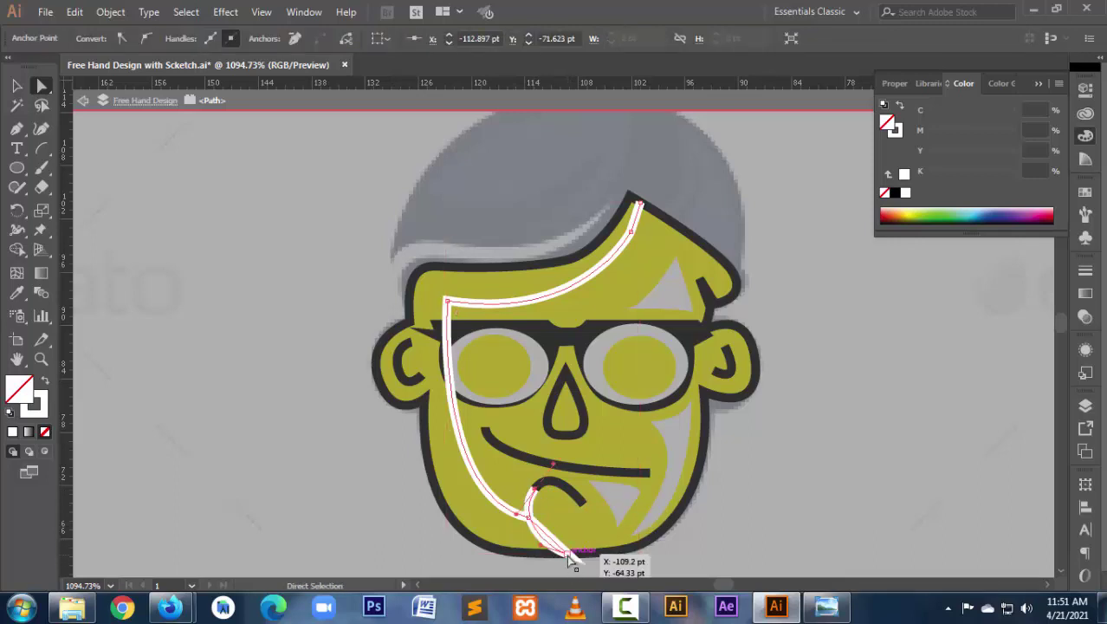
pyautogui.press('v')
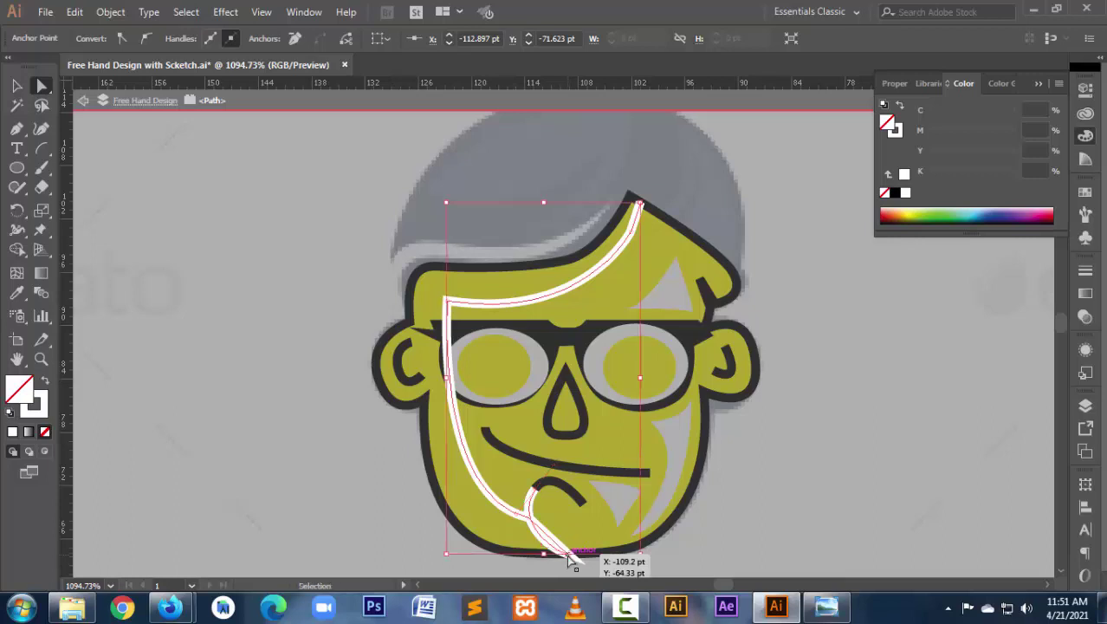
pyautogui.hotkey('ctrl', 'z')
pyautogui.press('Escape')
pyautogui.press('a')
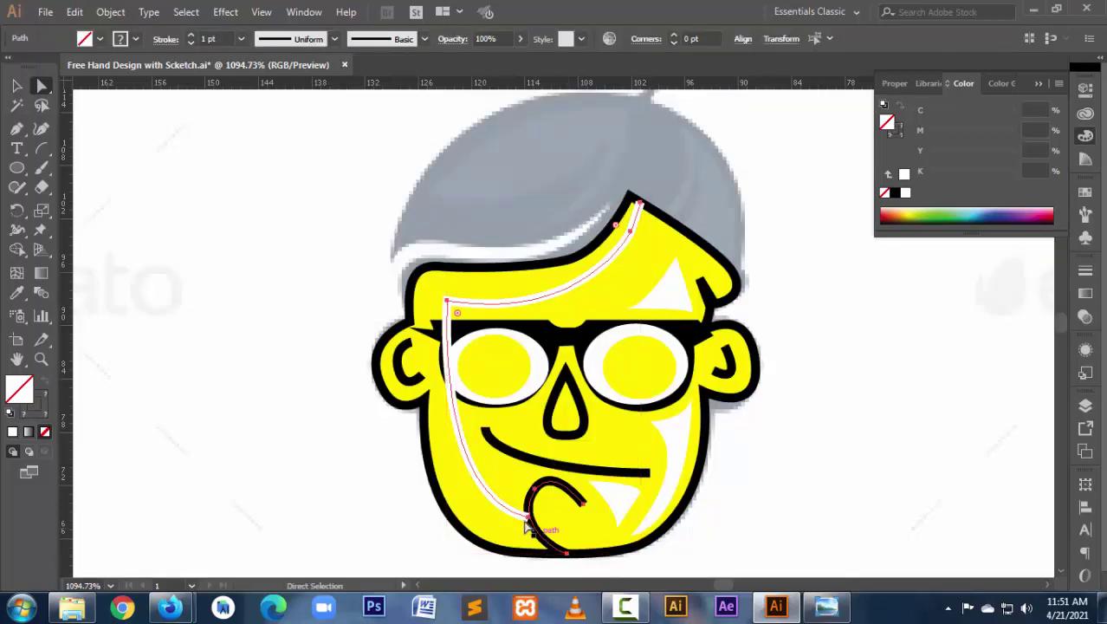
pyautogui.click(548, 539)
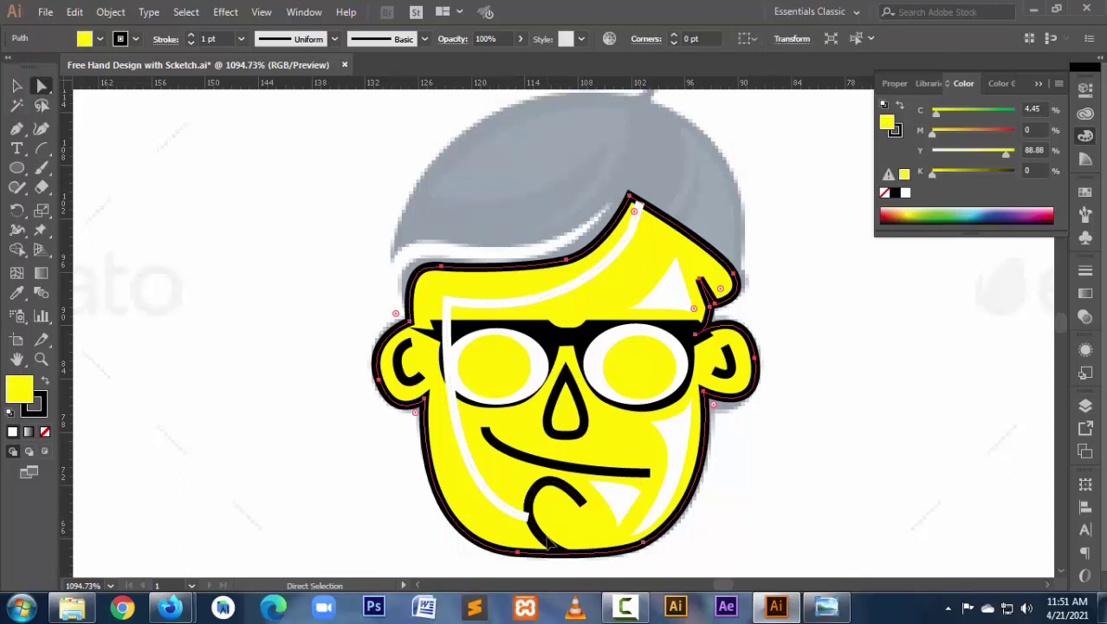
pyautogui.click(530, 518)
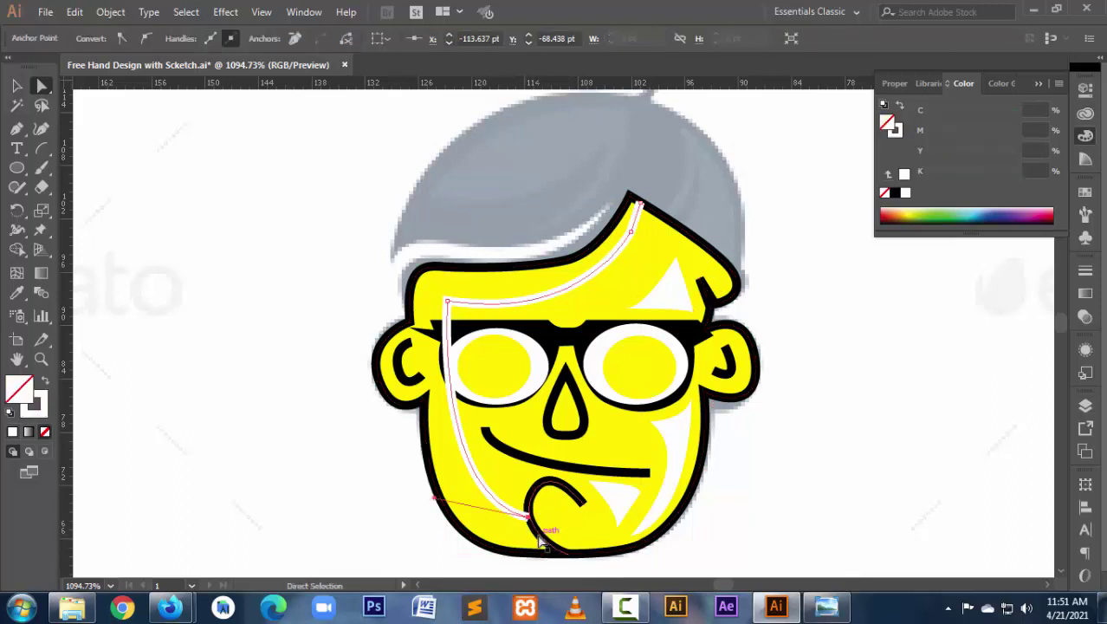
pyautogui.click(550, 536)
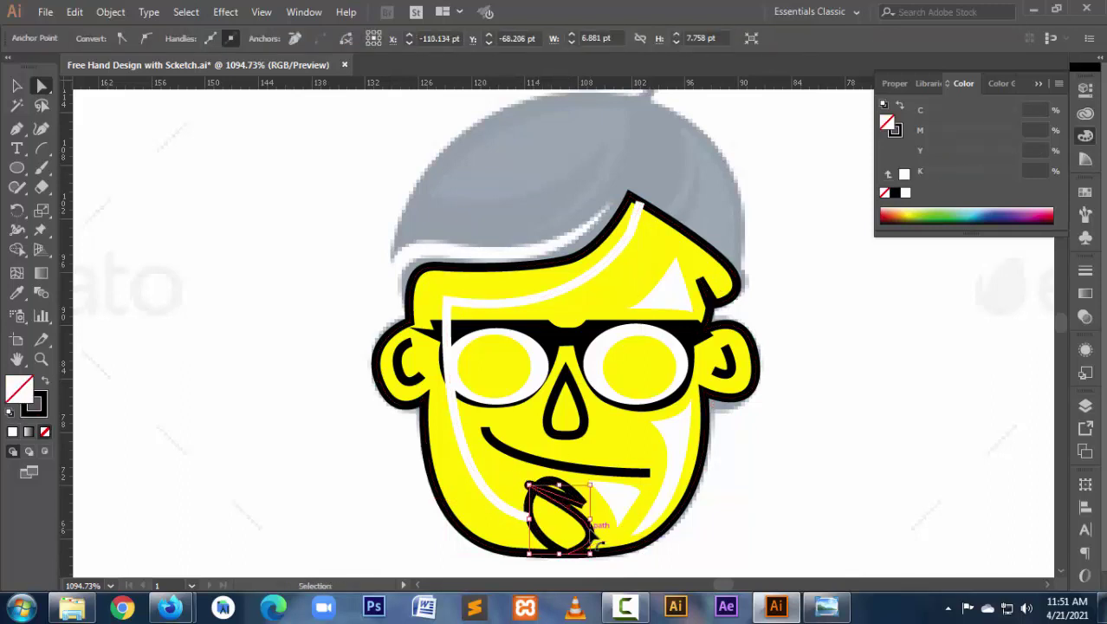
pyautogui.moveTo(596, 539); pyautogui.dragTo(573, 525)
pyautogui.click(730, 530)
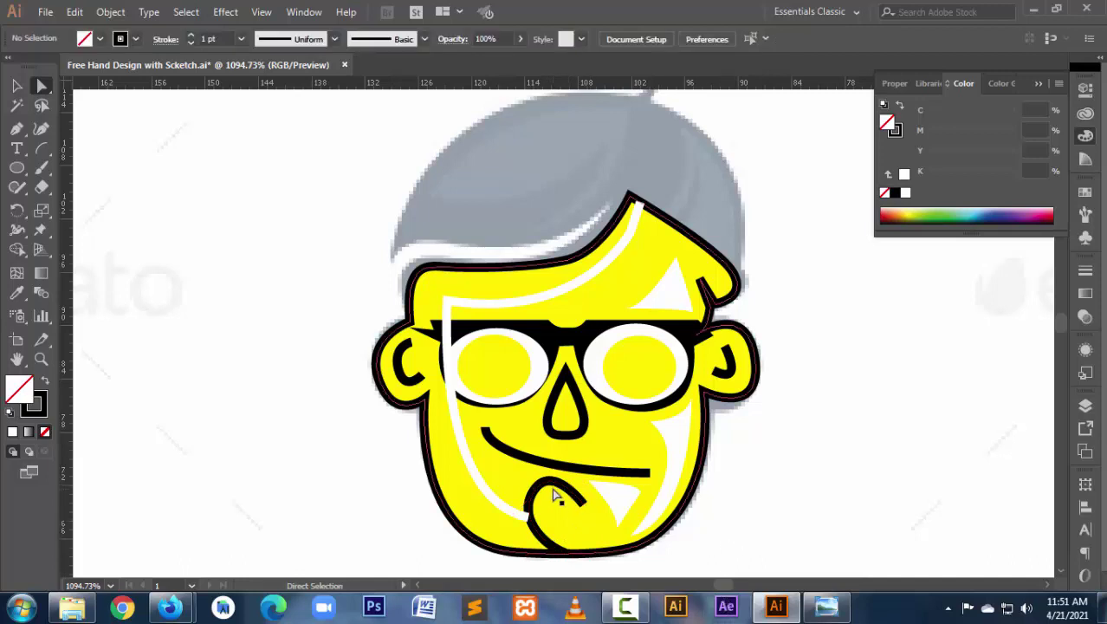
pyautogui.click(554, 489)
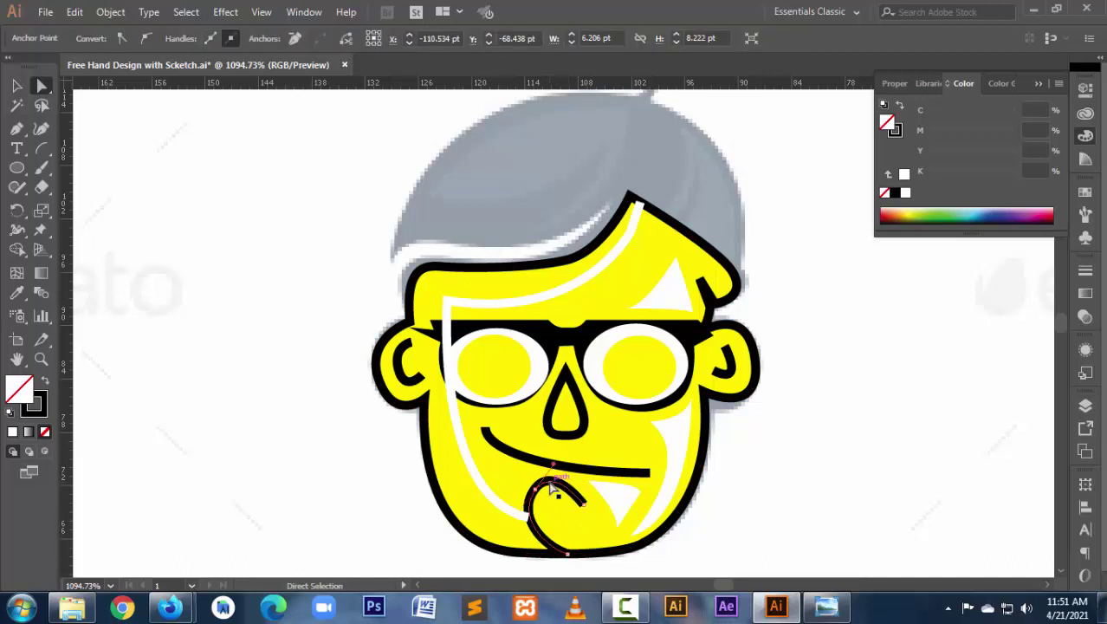
pyautogui.press('v')
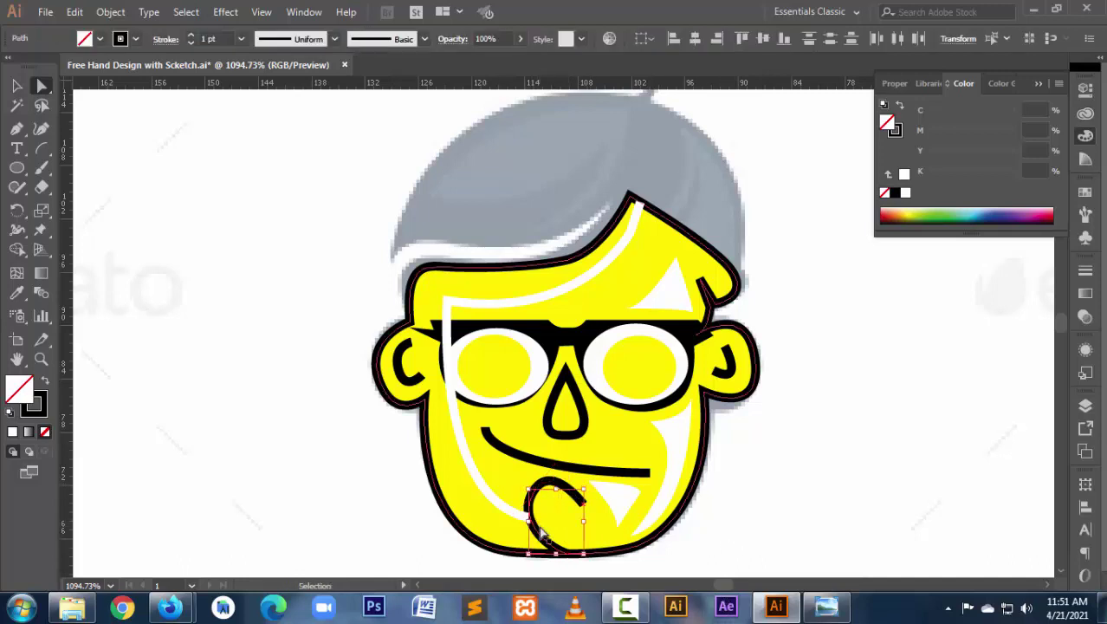
pyautogui.press('a')
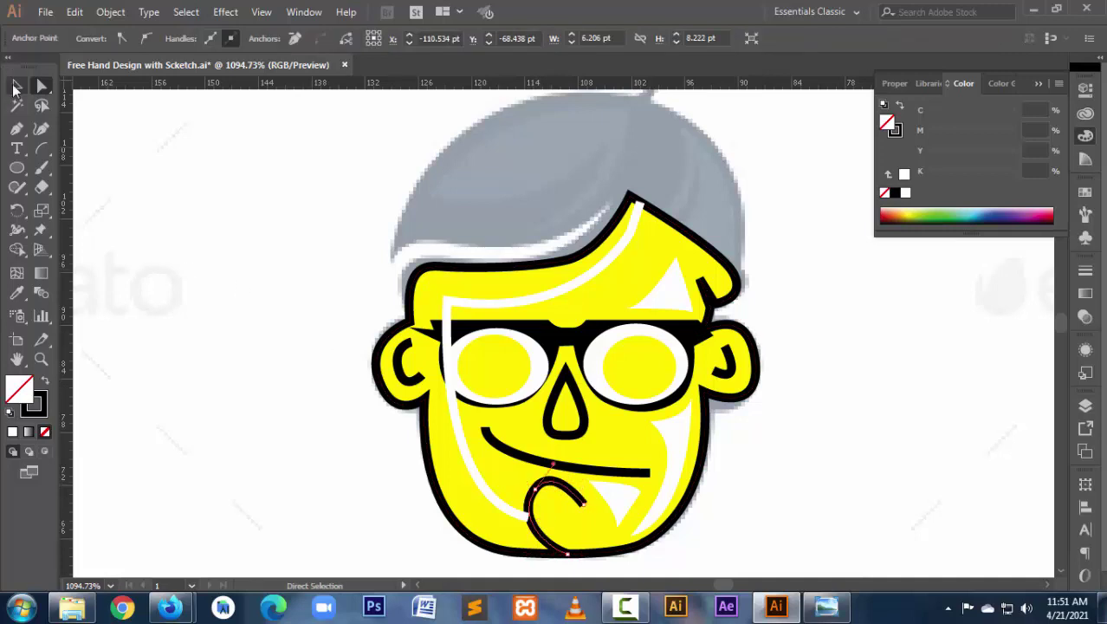
pyautogui.click(17, 85)
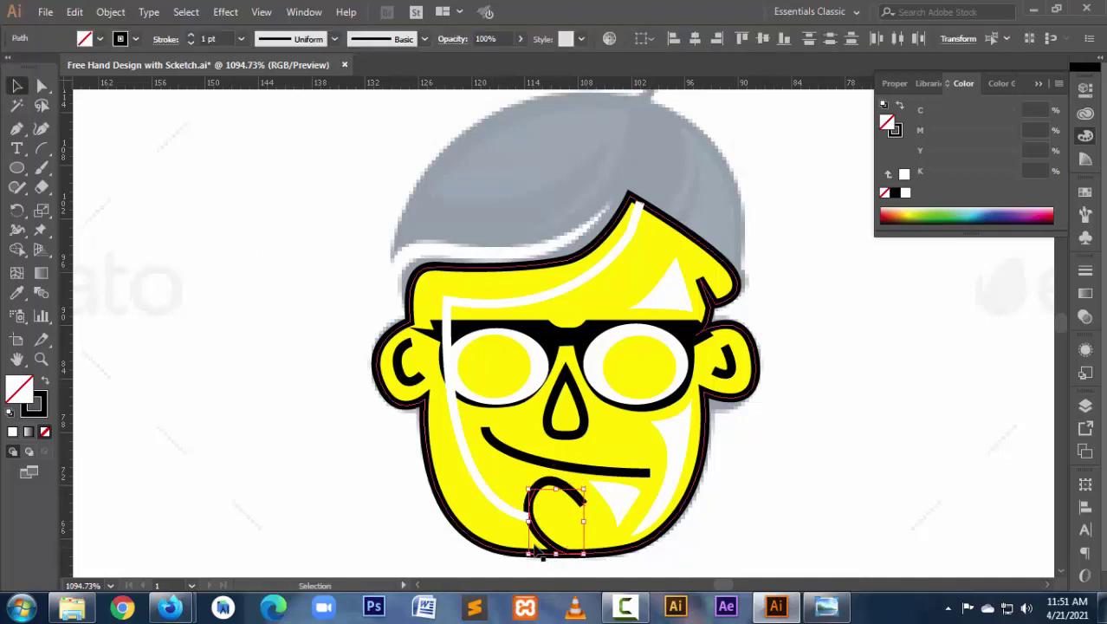
pyautogui.click(806, 508)
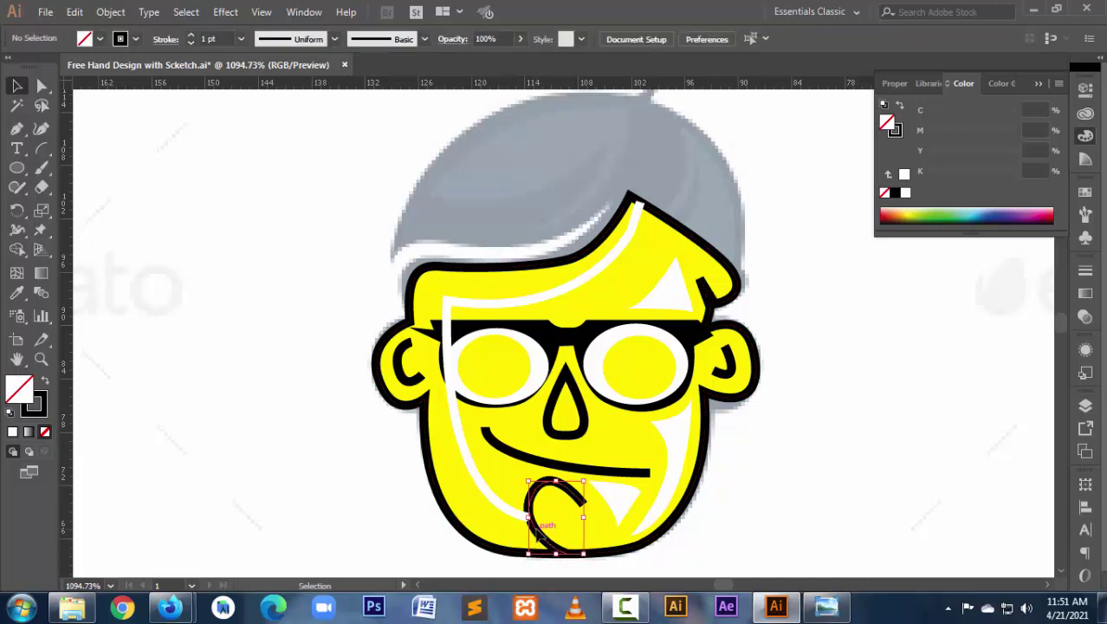
pyautogui.click(528, 517)
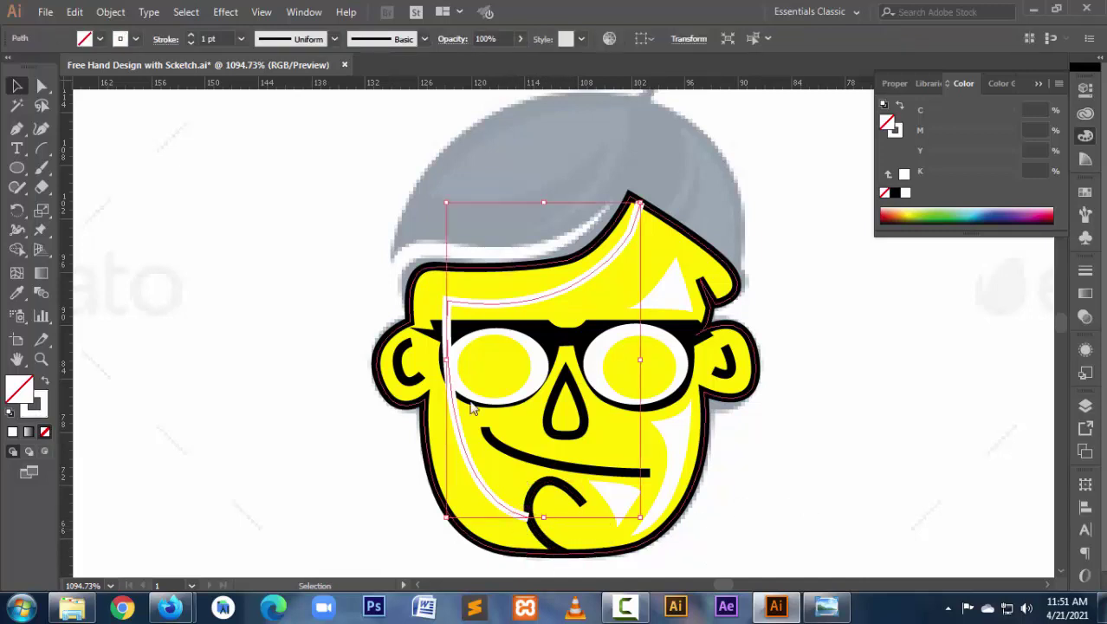
# Shape the highlight curve's chin-end handle and nudge its top anchor onto the hair tip.
pyautogui.click(15, 131)
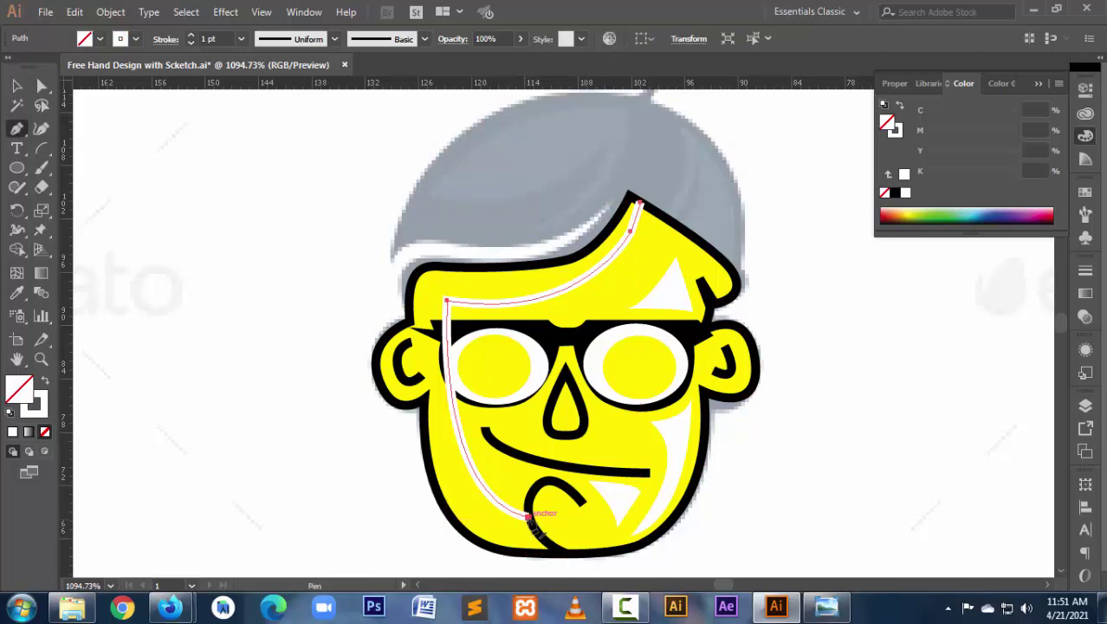
pyautogui.moveTo(528, 517); pyautogui.dragTo(596, 575)
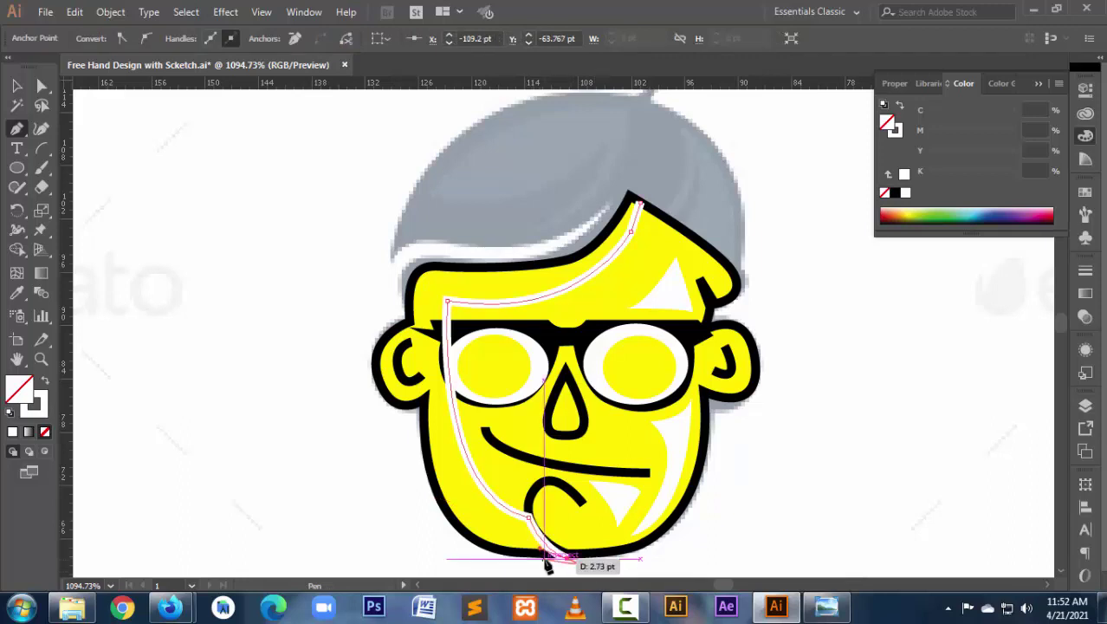
pyautogui.moveTo(596, 575)
pyautogui.mouseDown()
pyautogui.moveTo(590, 558)
pyautogui.moveTo(564, 563)
pyautogui.moveTo(665, 277)
pyautogui.moveTo(664, 222)
pyautogui.moveTo(639, 198)
pyautogui.moveTo(68, 93)
pyautogui.mouseUp()
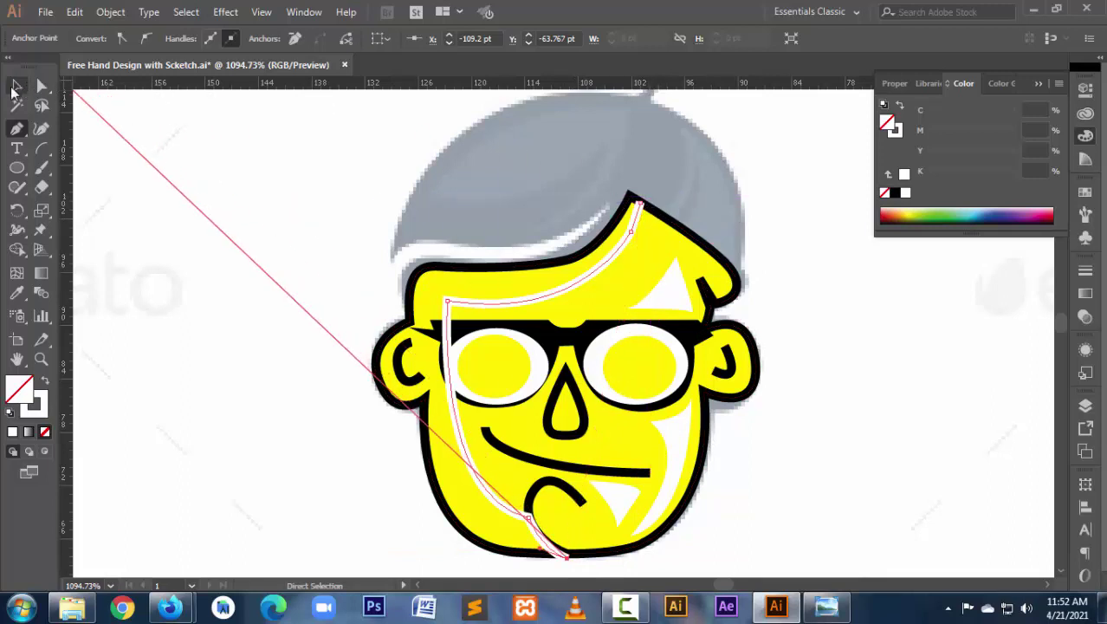
pyautogui.click(17, 84)
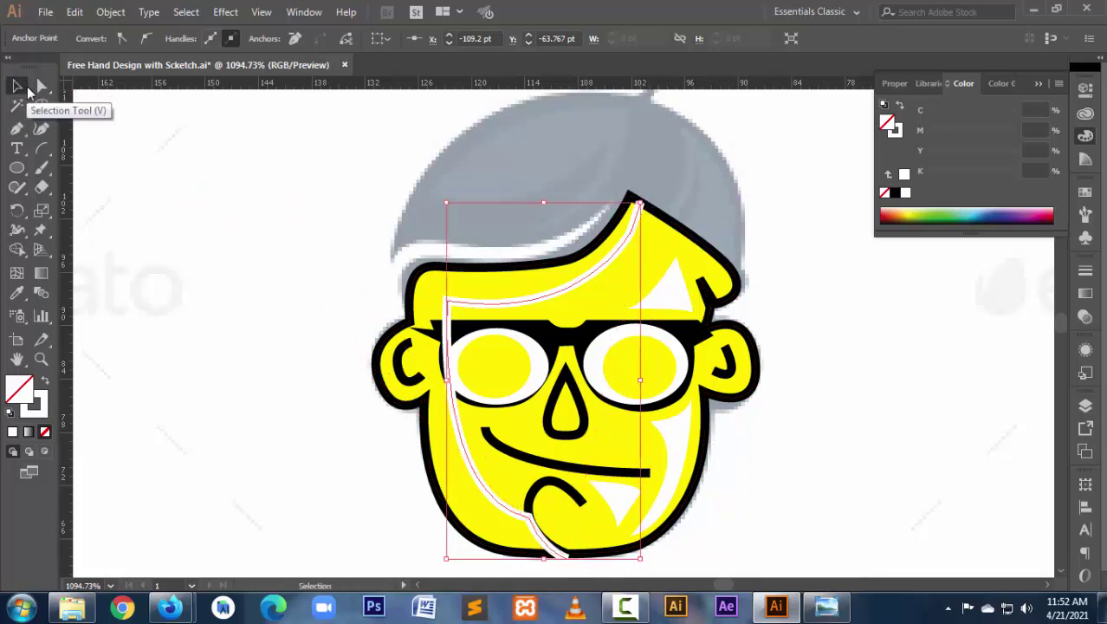
pyautogui.click(639, 204)
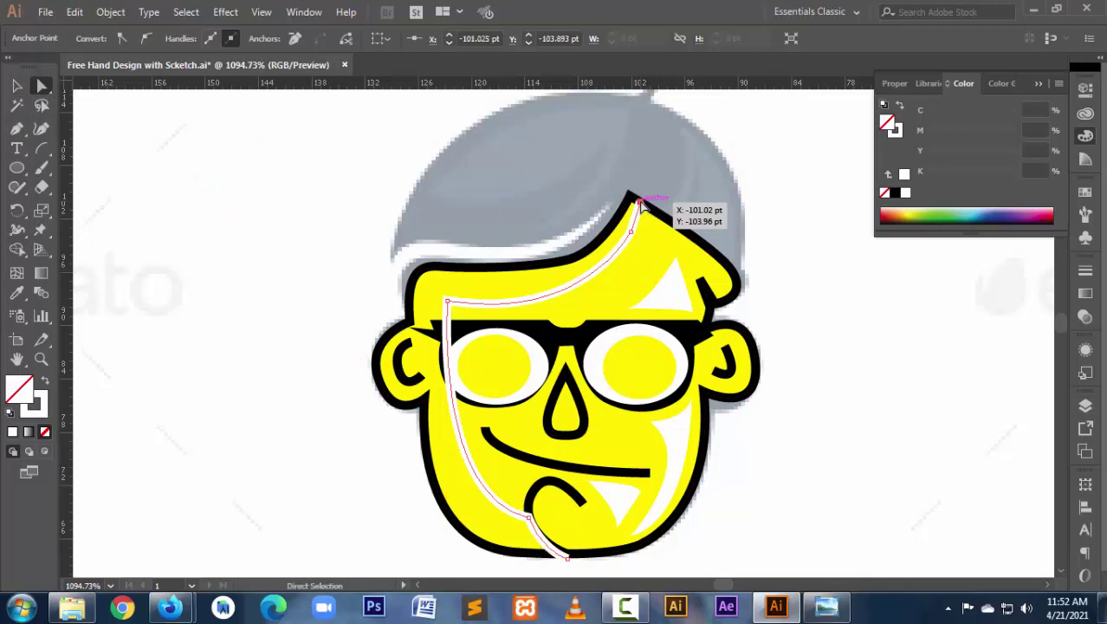
pyautogui.moveTo(640, 204); pyautogui.dragTo(648, 208)
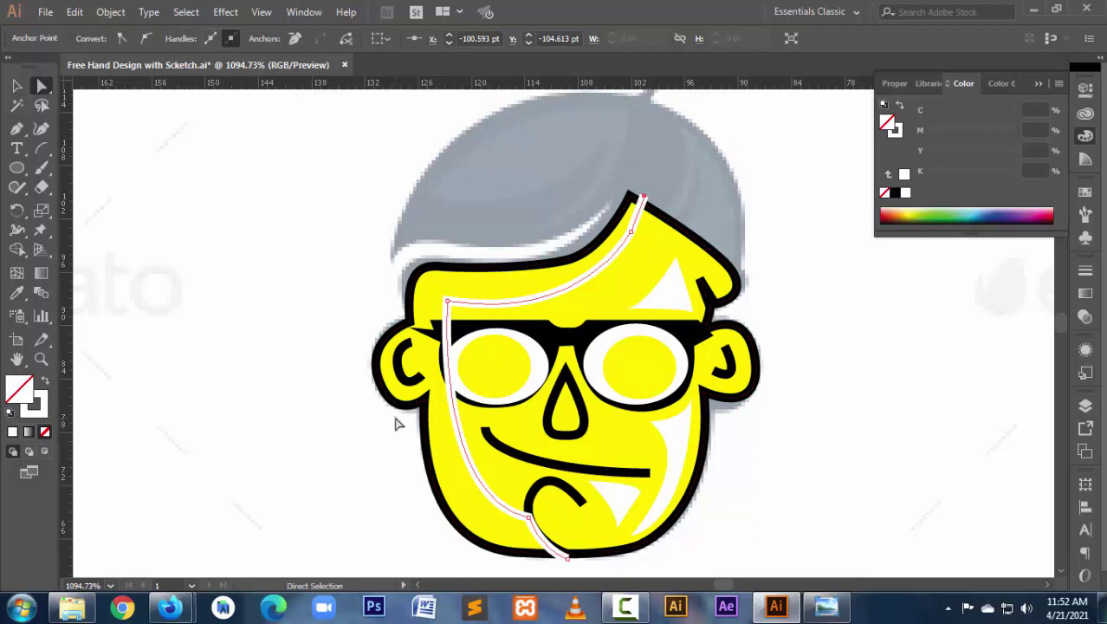
# Select the highlight curve with the face and divide them using Pathfinder's Divide.
pyautogui.click(17, 85)
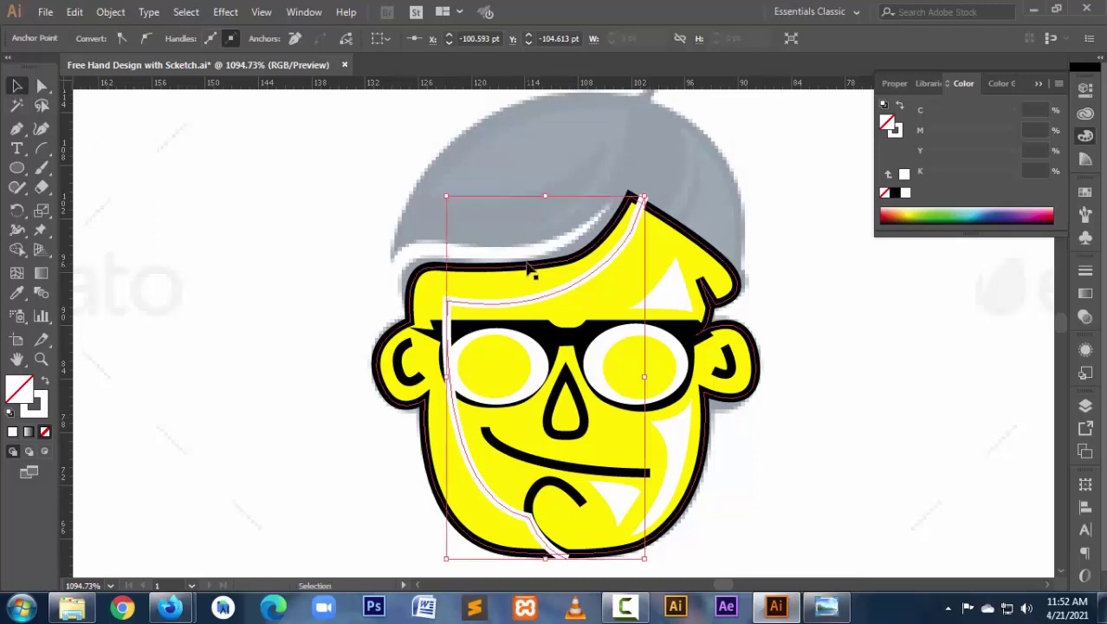
pyautogui.keyDown('shift'); pyautogui.click(529, 273); pyautogui.keyUp('shift')
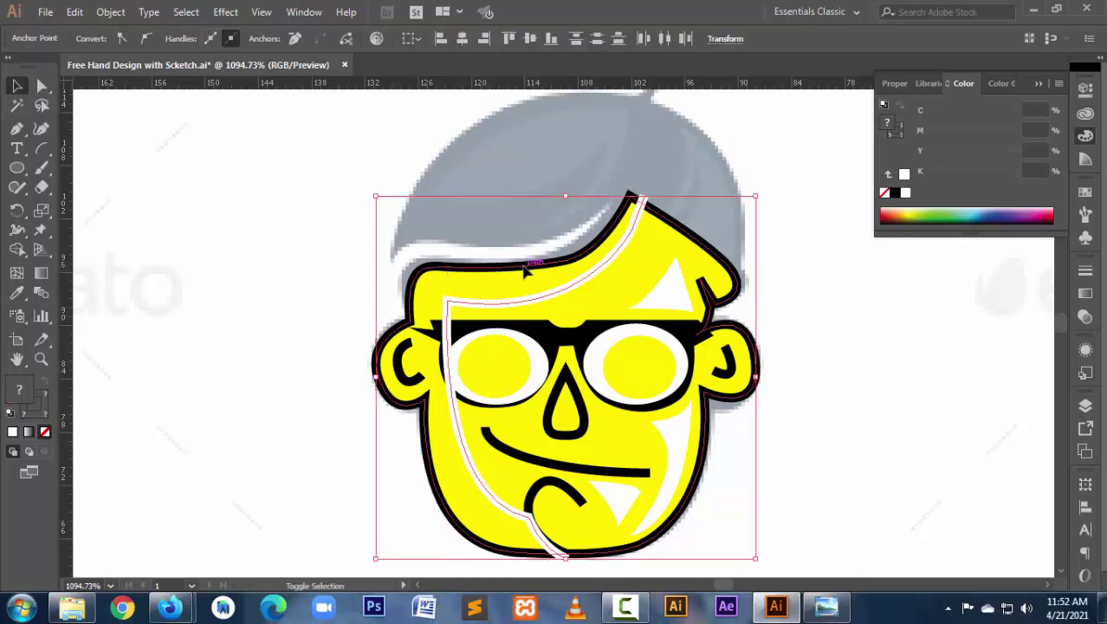
pyautogui.click(1083, 509)
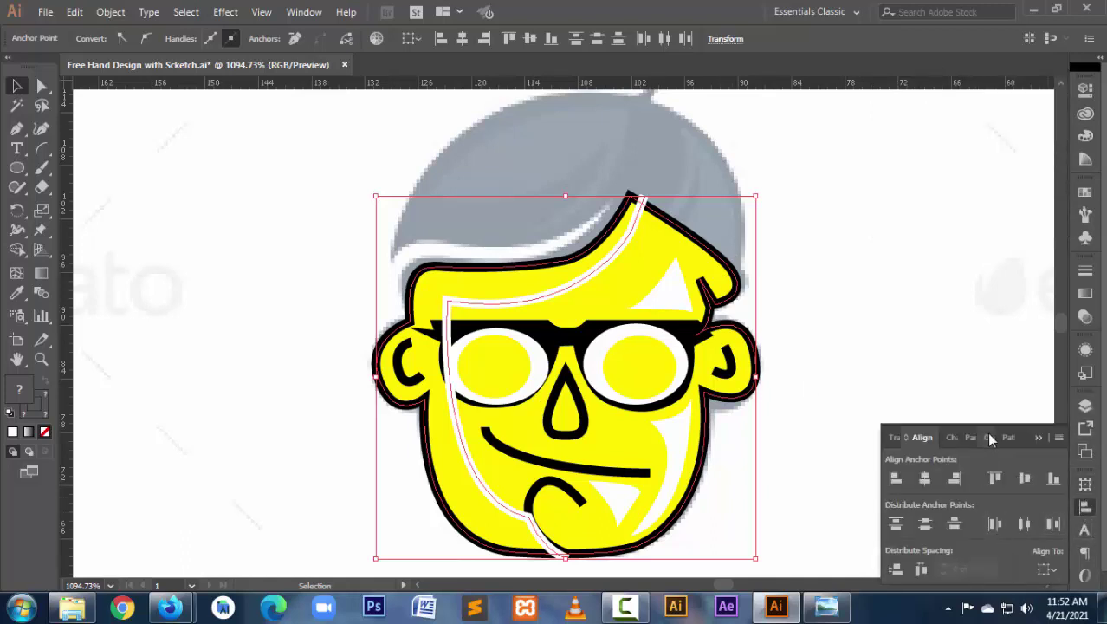
pyautogui.click(990, 437)
pyautogui.click(940, 505)
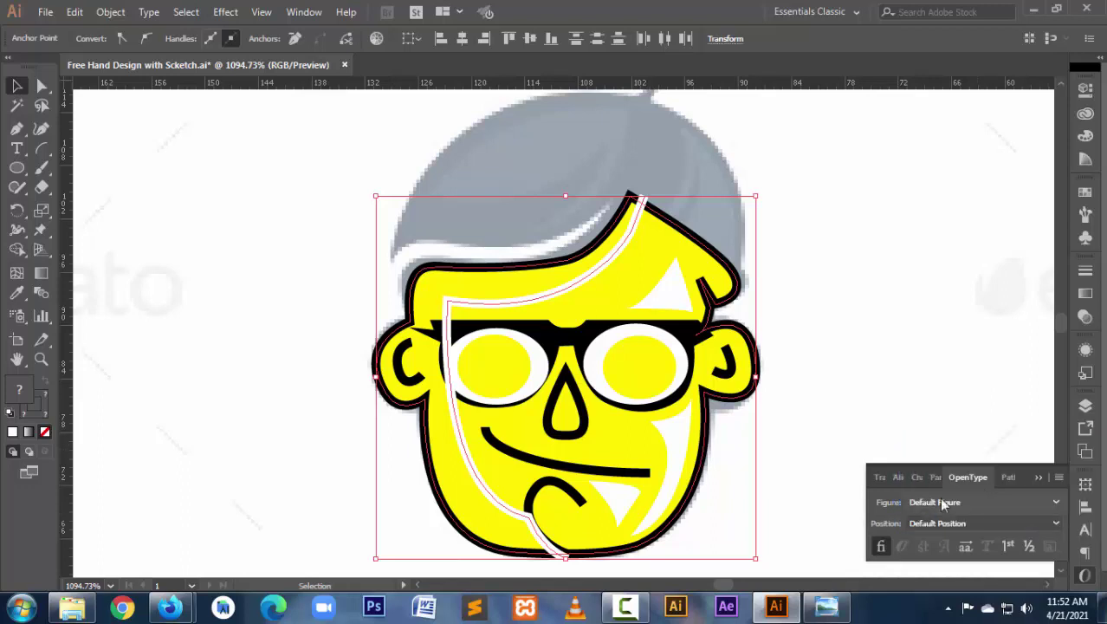
pyautogui.click(934, 477)
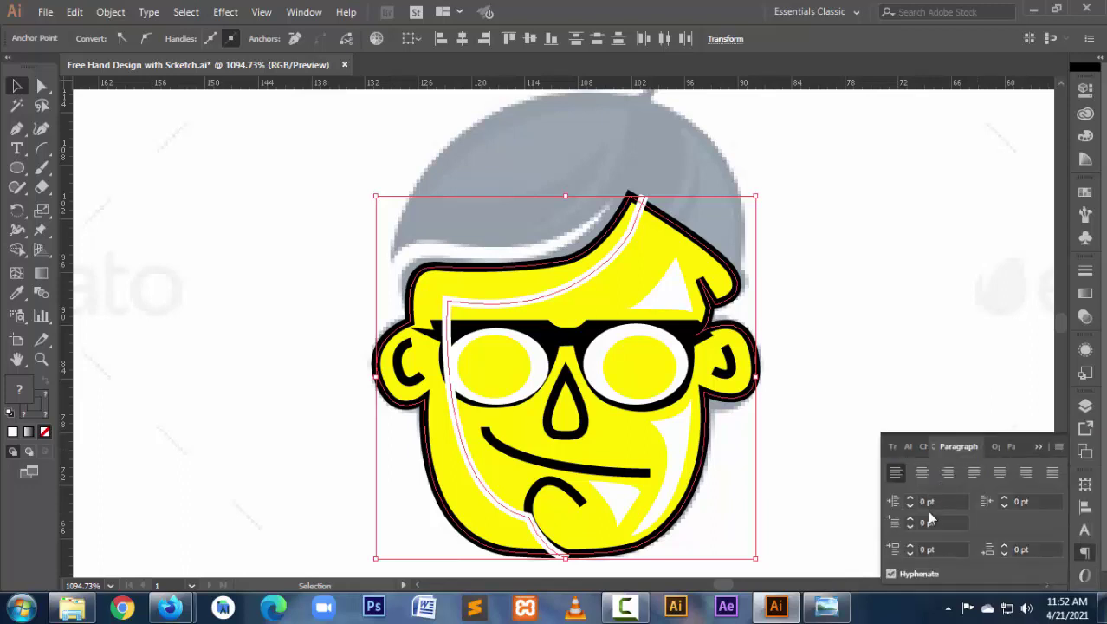
pyautogui.click(894, 447)
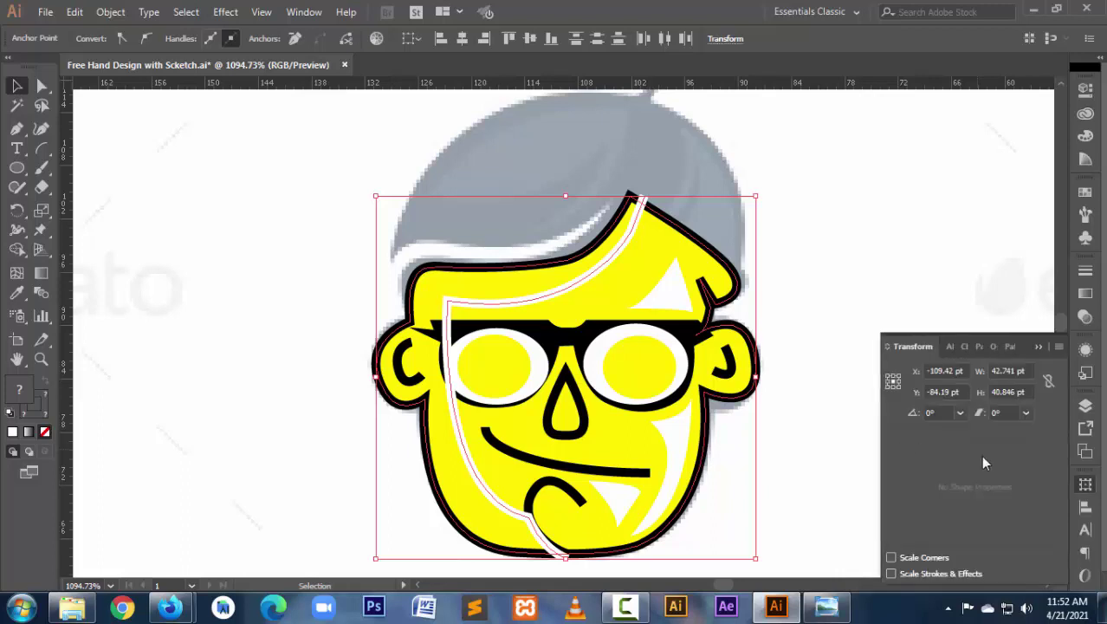
pyautogui.click(1007, 347)
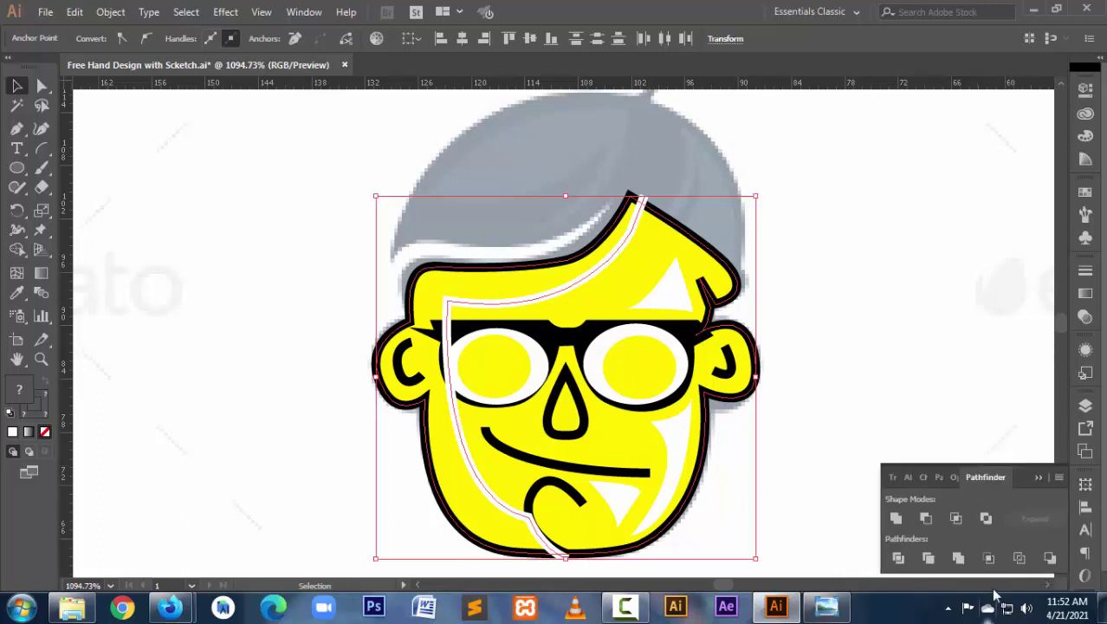
pyautogui.click(897, 558)
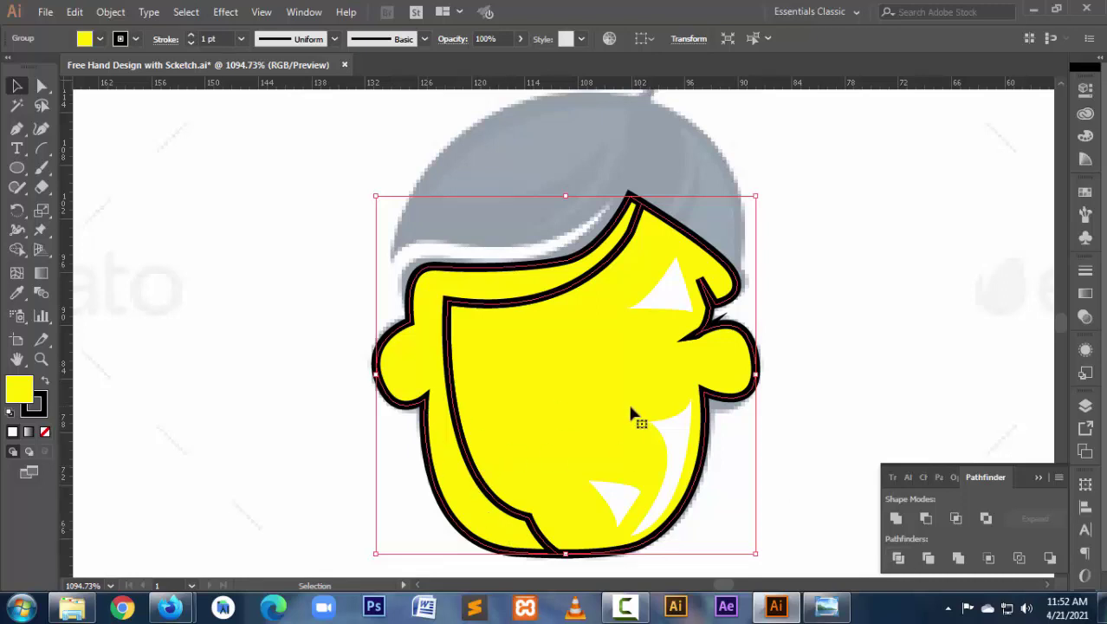
# Reselect the divided face group so the glasses, nose and mouth show on top, then select the glasses.
pyautogui.click(819, 420)
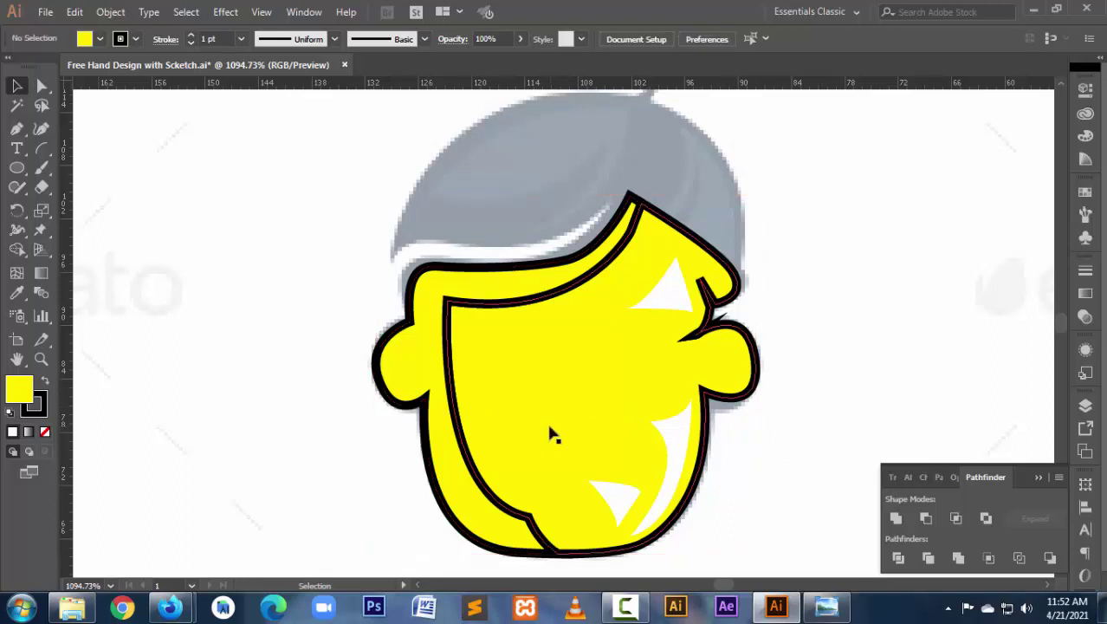
pyautogui.click(505, 414)
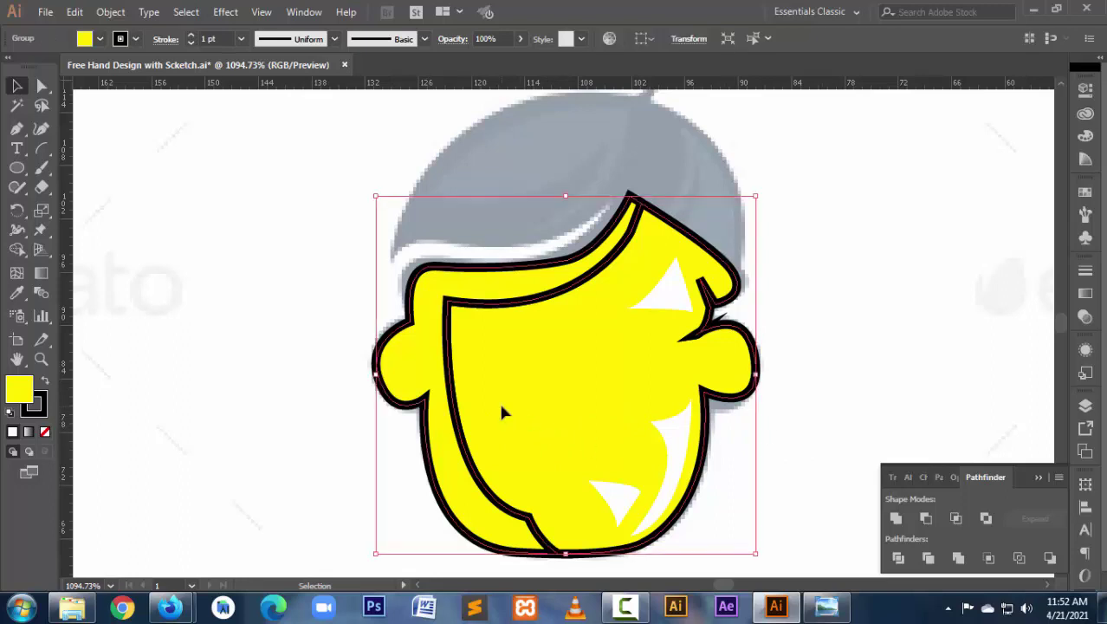
pyautogui.rightClick(503, 410)
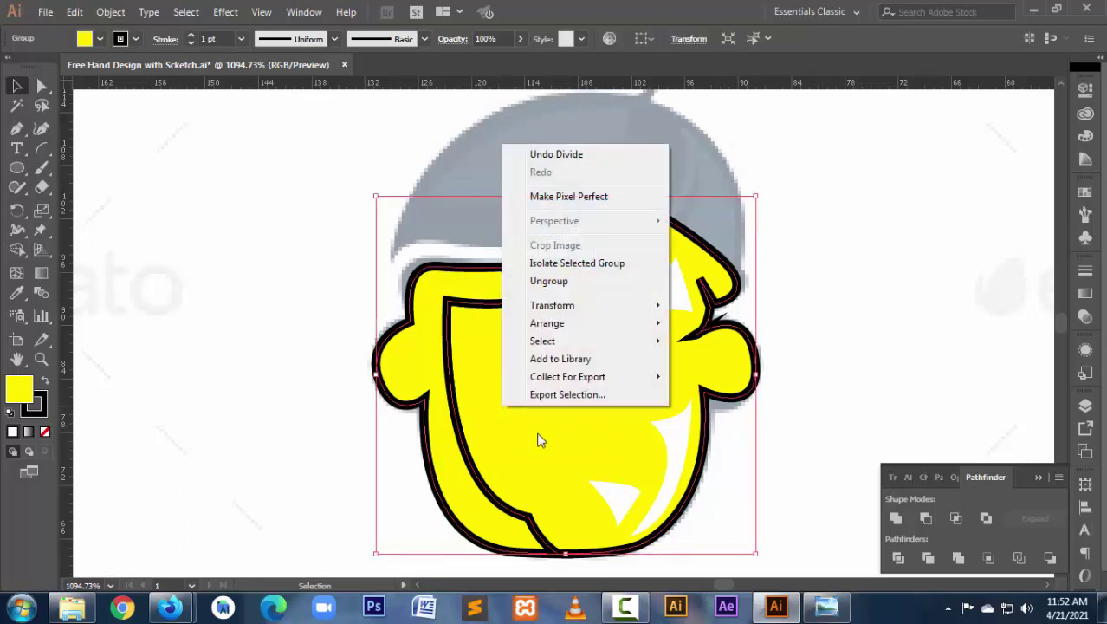
pyautogui.click(875, 379)
pyautogui.click(557, 448)
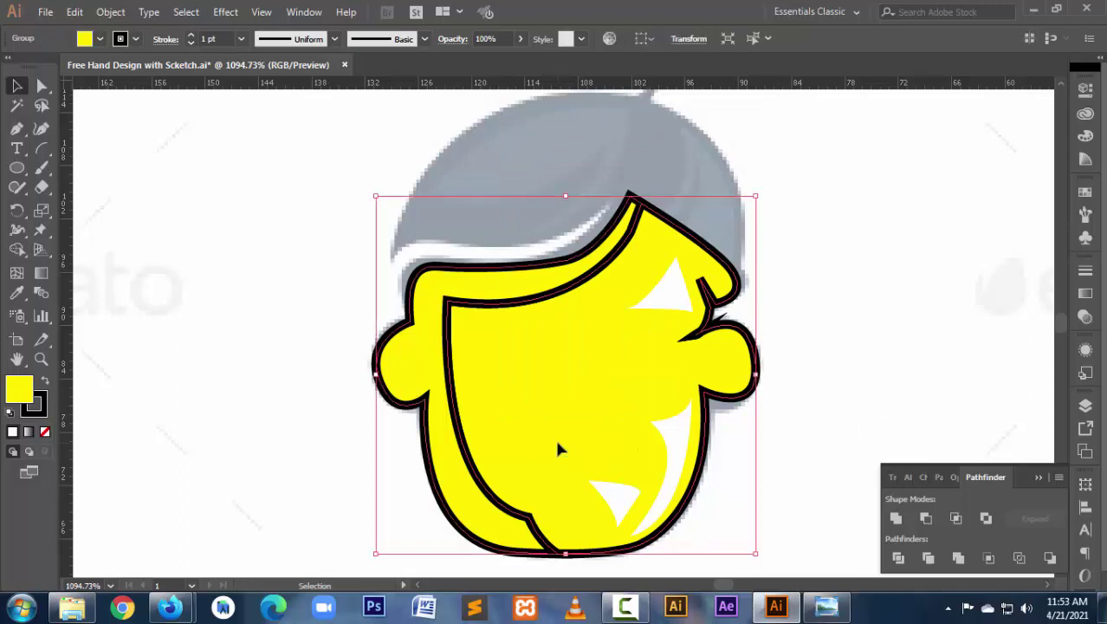
pyautogui.hotkey('ctrl', 'alt', '3')
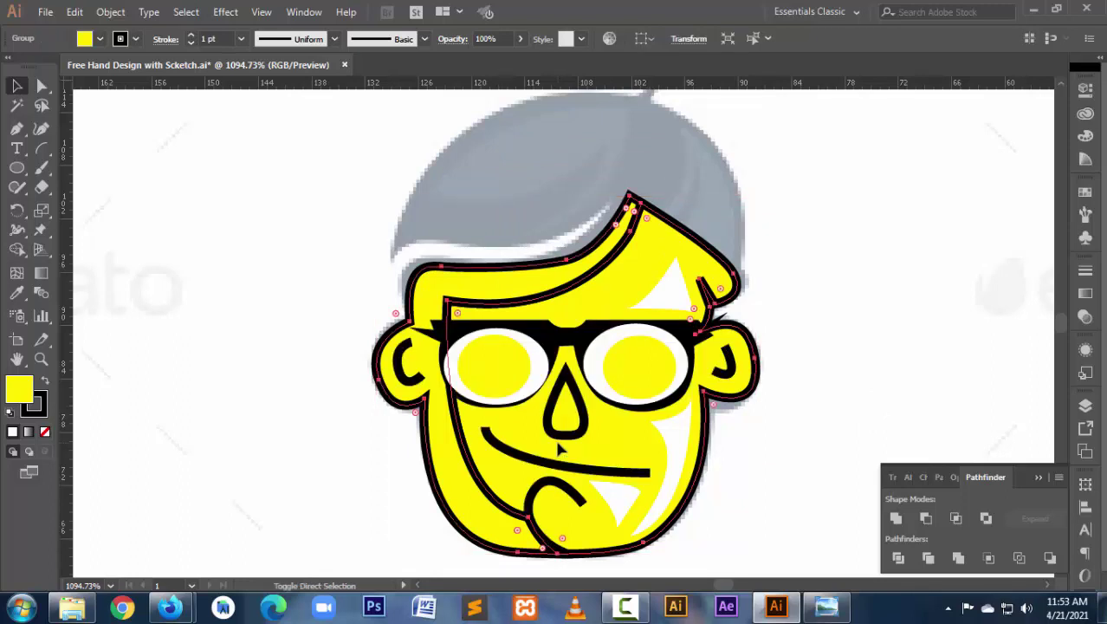
pyautogui.click(558, 448)
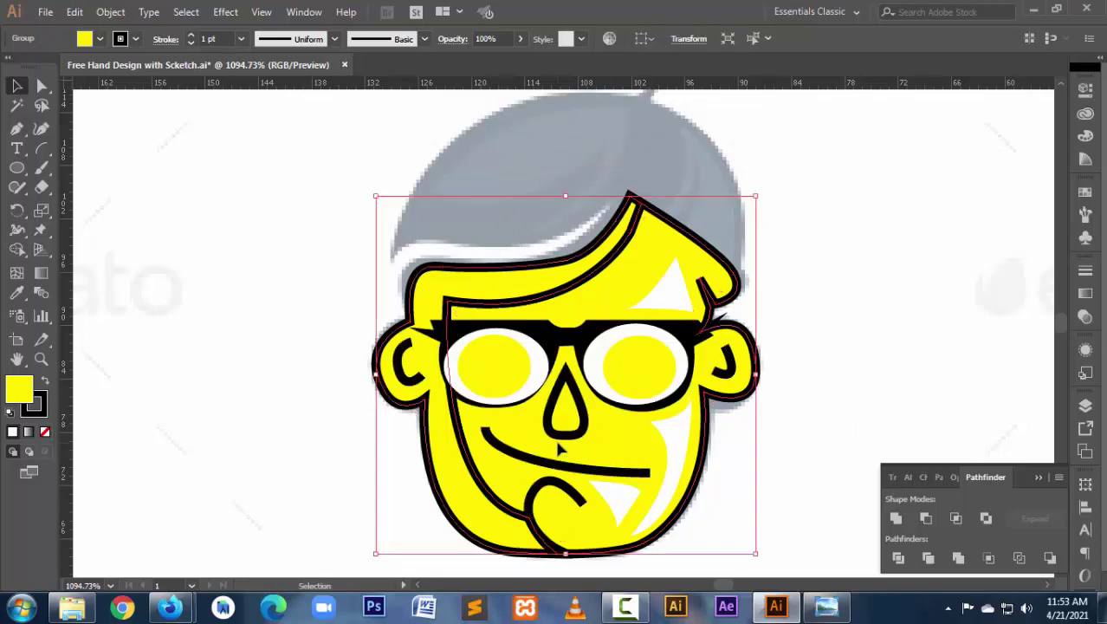
pyautogui.click(864, 355)
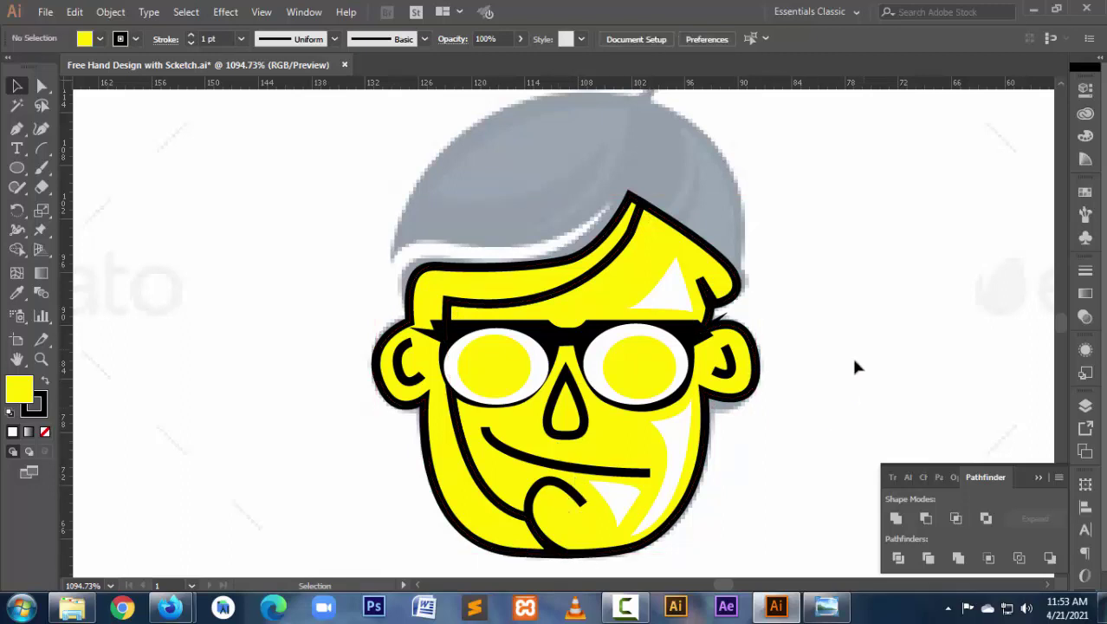
pyautogui.click(719, 334)
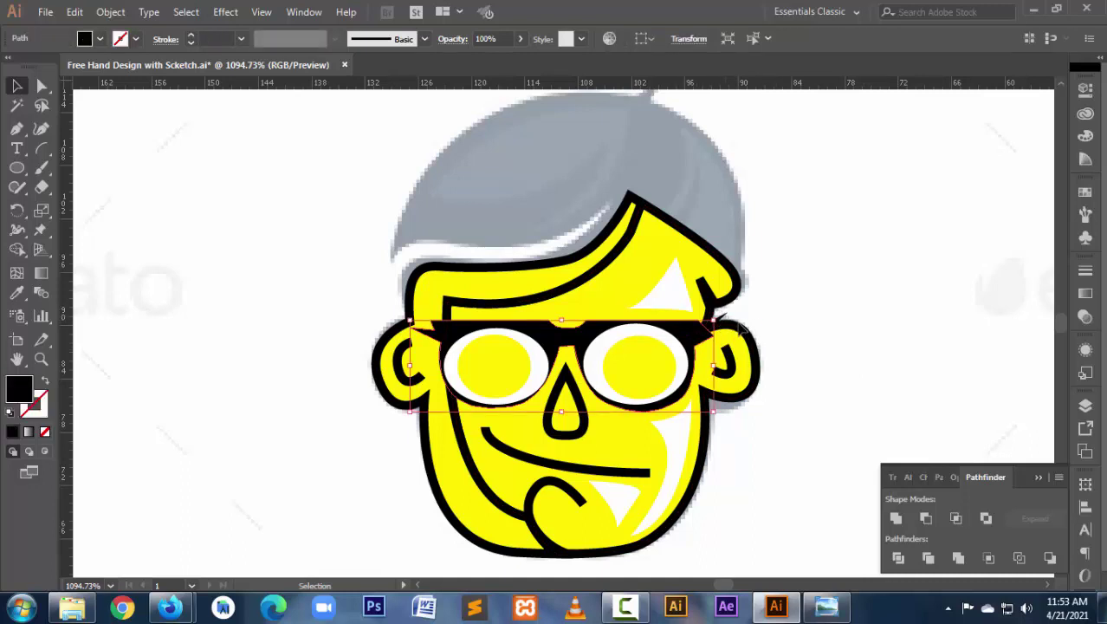
# Nudge an anchor at the glasses' left end slightly left and up.
pyautogui.click(732, 323)
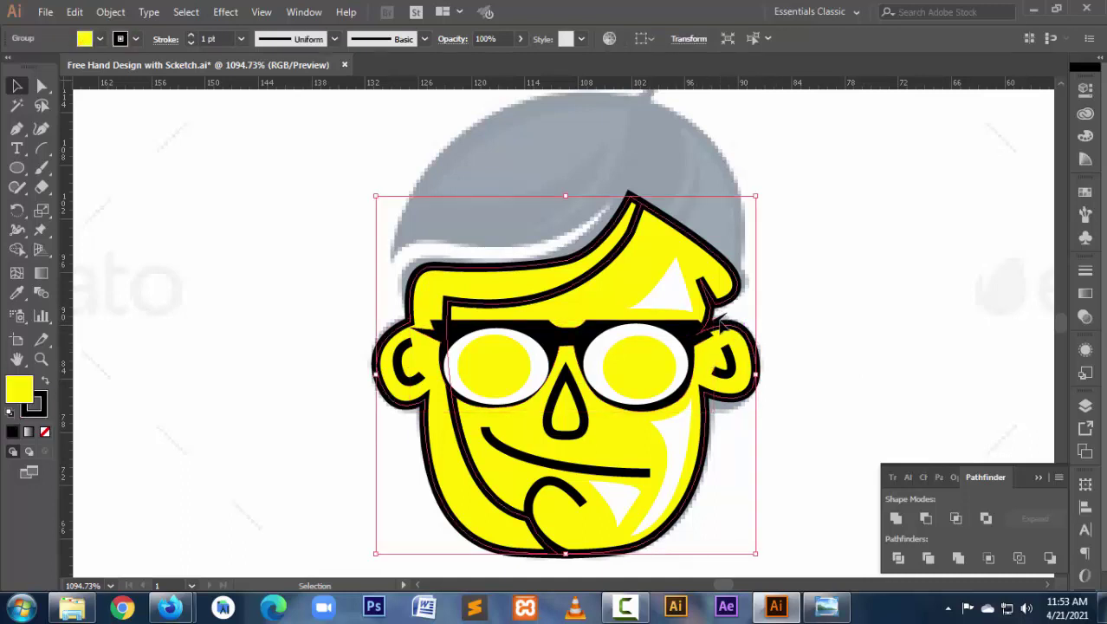
pyautogui.click(433, 332)
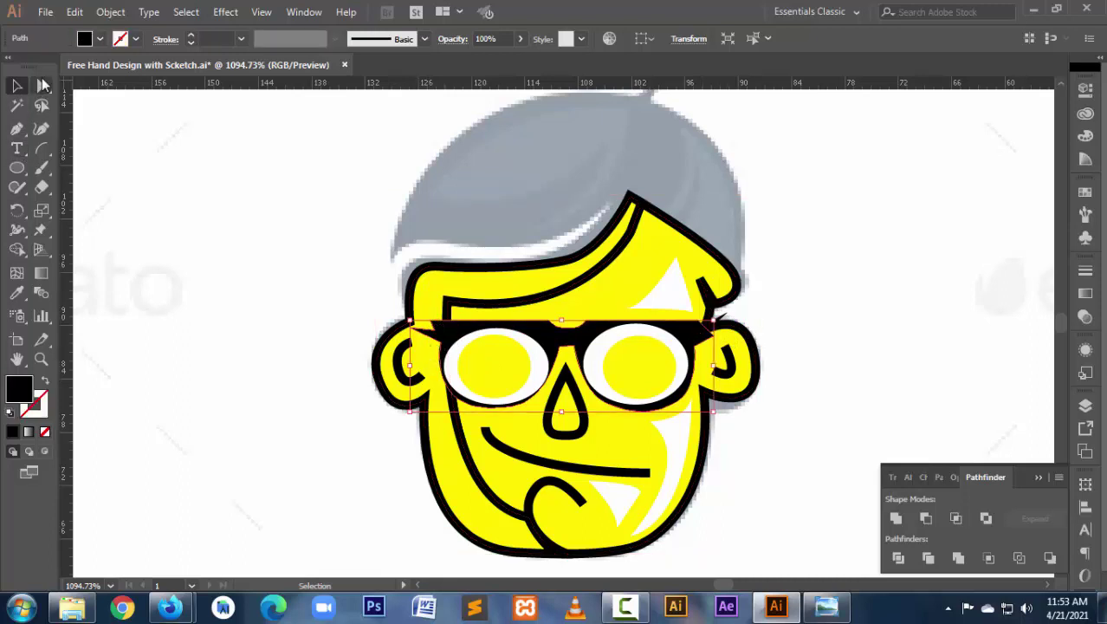
pyautogui.click(41, 85)
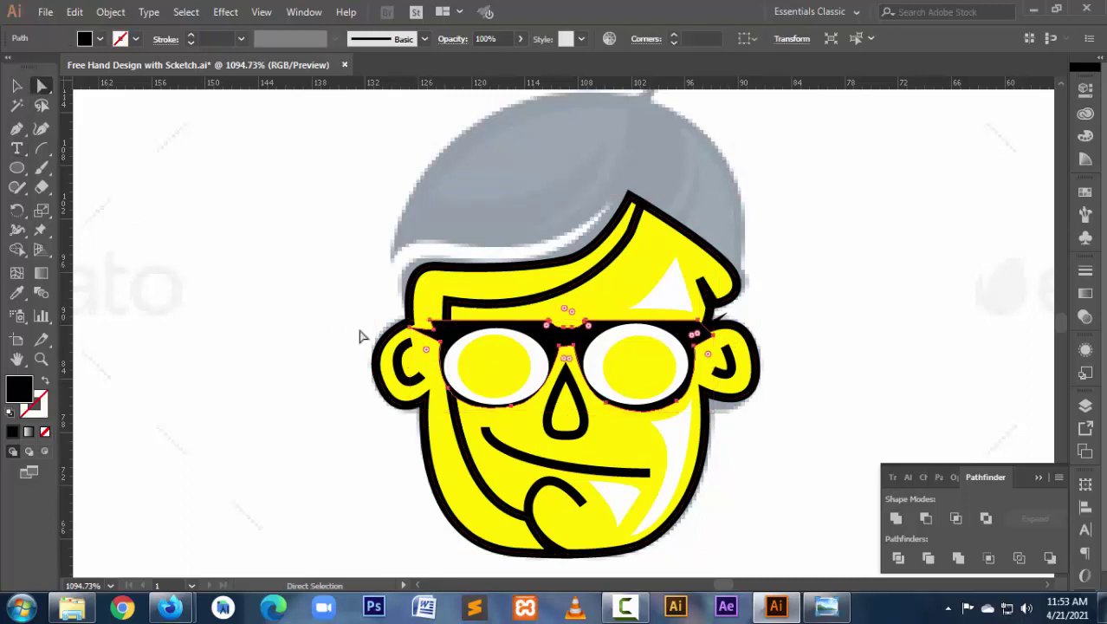
pyautogui.click(412, 327)
pyautogui.press('Left')
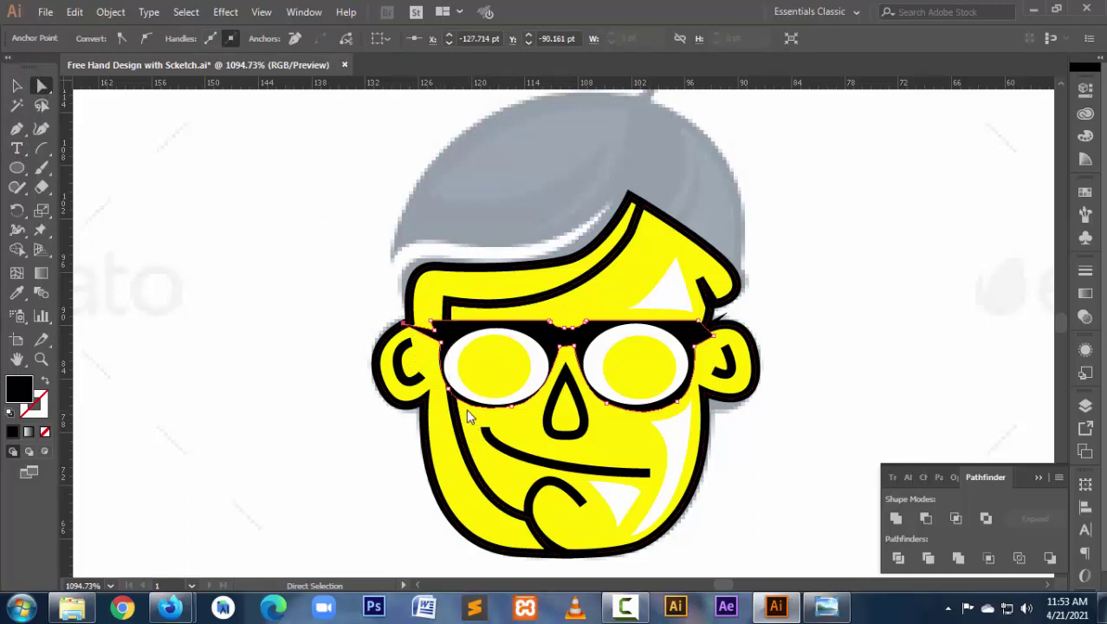
pyautogui.press('Up')
pyautogui.press('Up')
pyautogui.press('Up')
# Zoom in by the right ear, drag the corner anchor to smooth the kink, and remove the extra anchor.
pyautogui.click(715, 334)
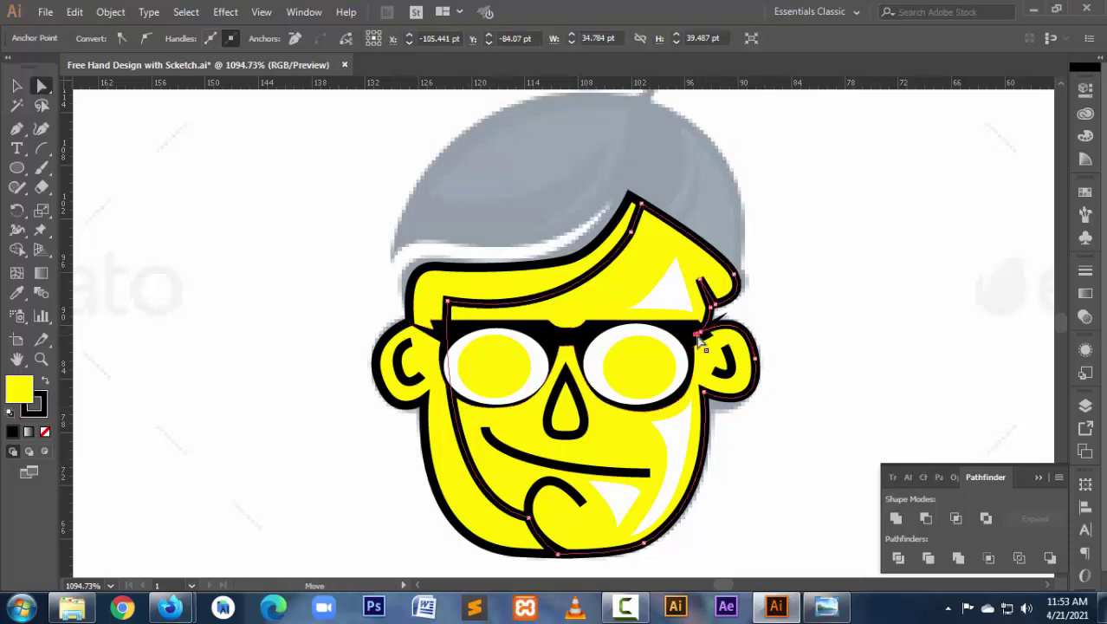
pyautogui.hotkey('ctrl', 'space')
pyautogui.moveTo(660, 305); pyautogui.dragTo(743, 359)
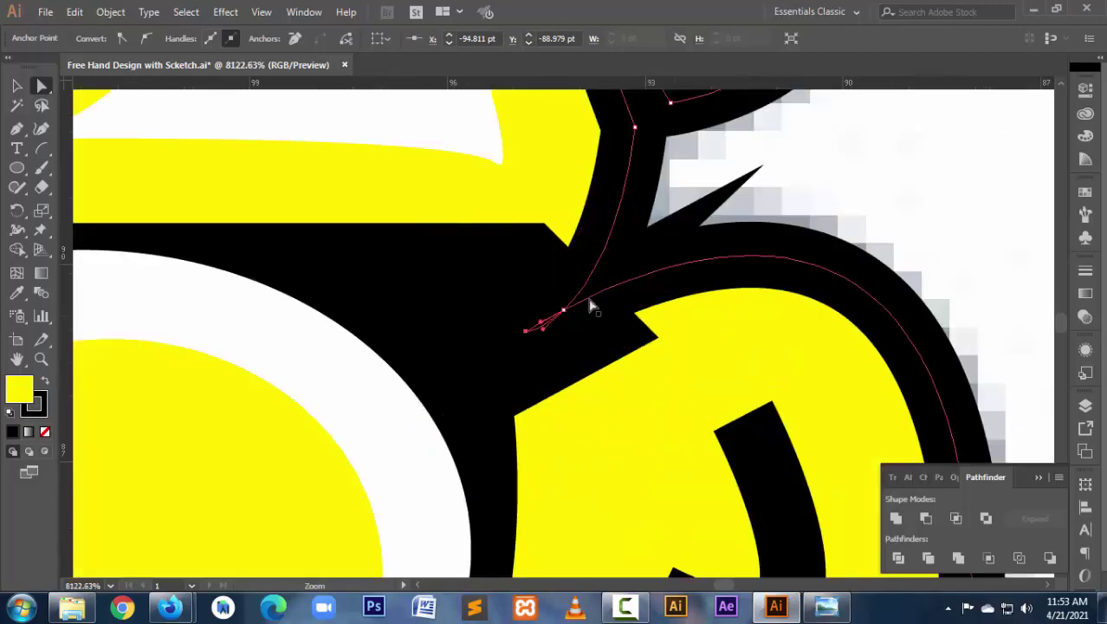
pyautogui.click(563, 310)
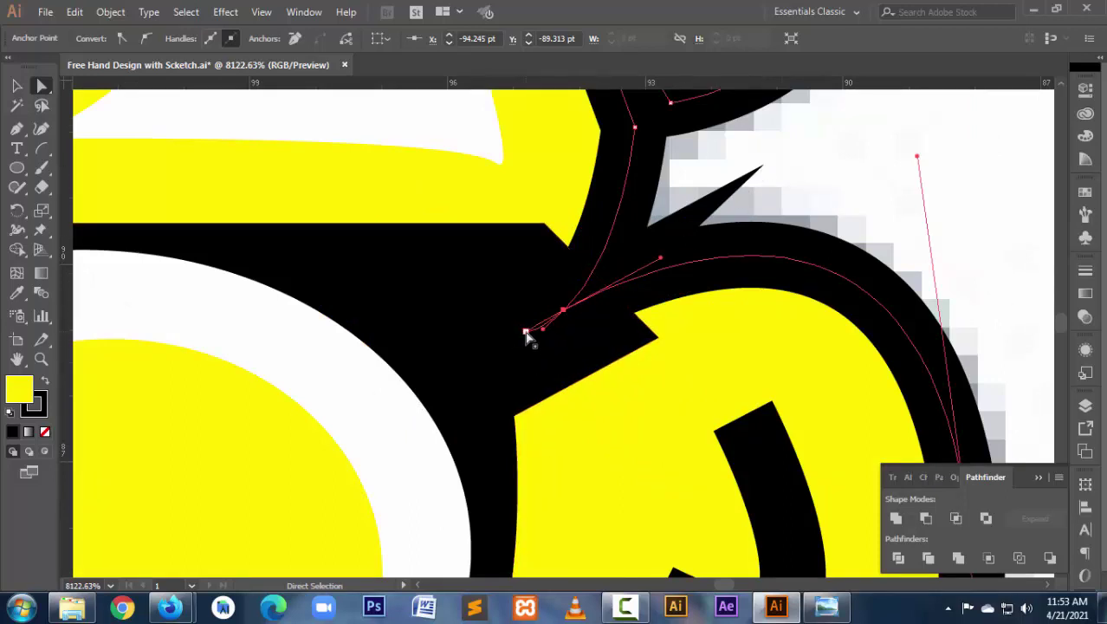
pyautogui.click(566, 315)
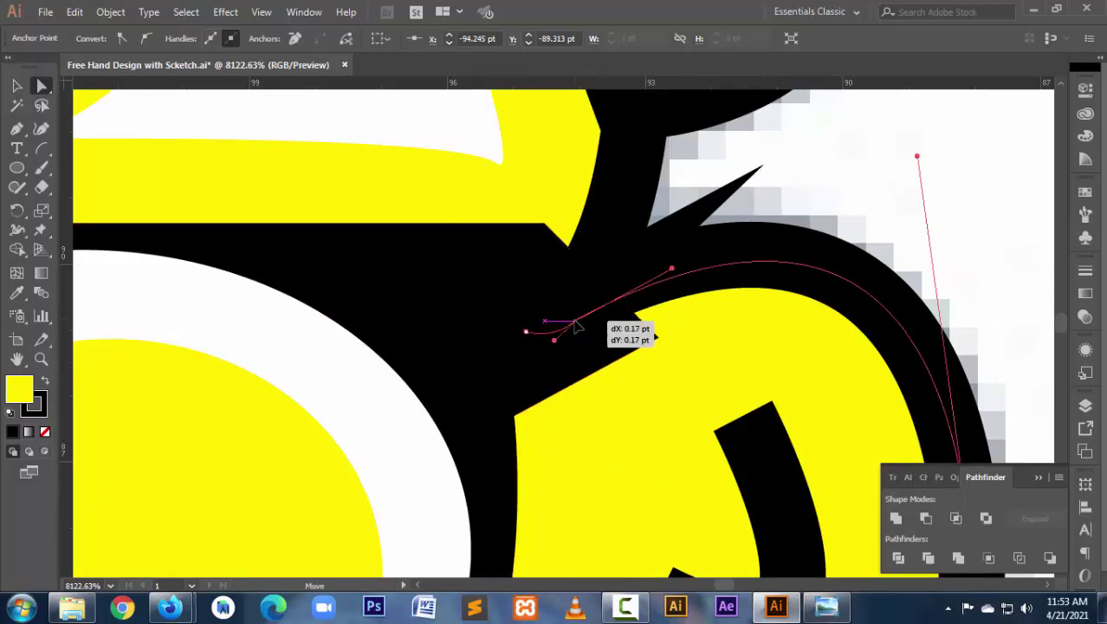
pyautogui.moveTo(566, 317); pyautogui.dragTo(582, 326)
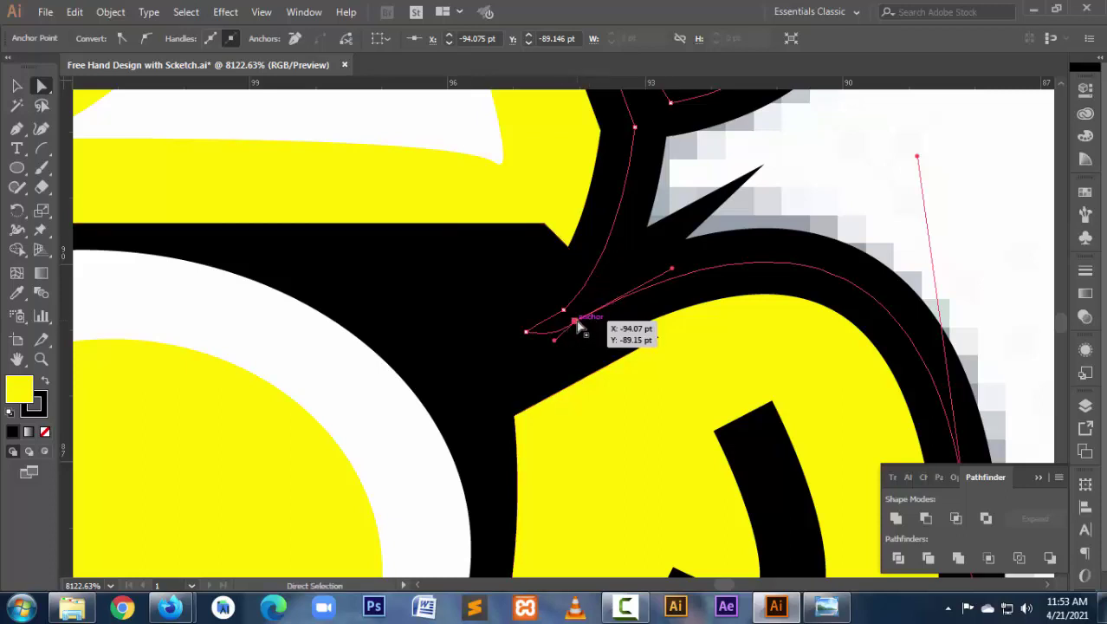
pyautogui.click(525, 333)
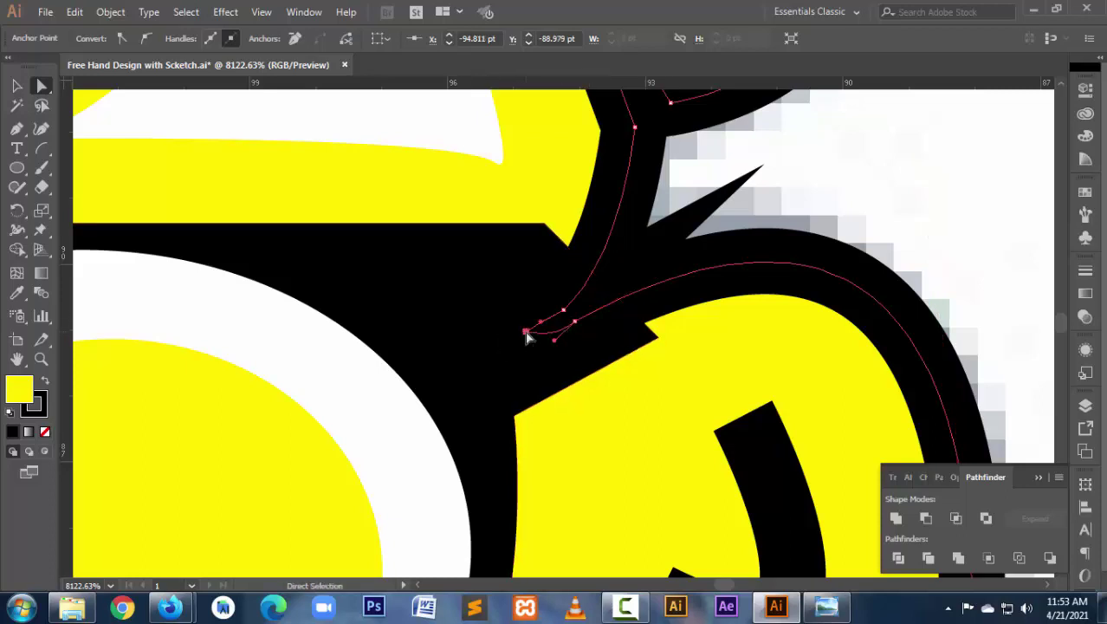
pyautogui.click(295, 38)
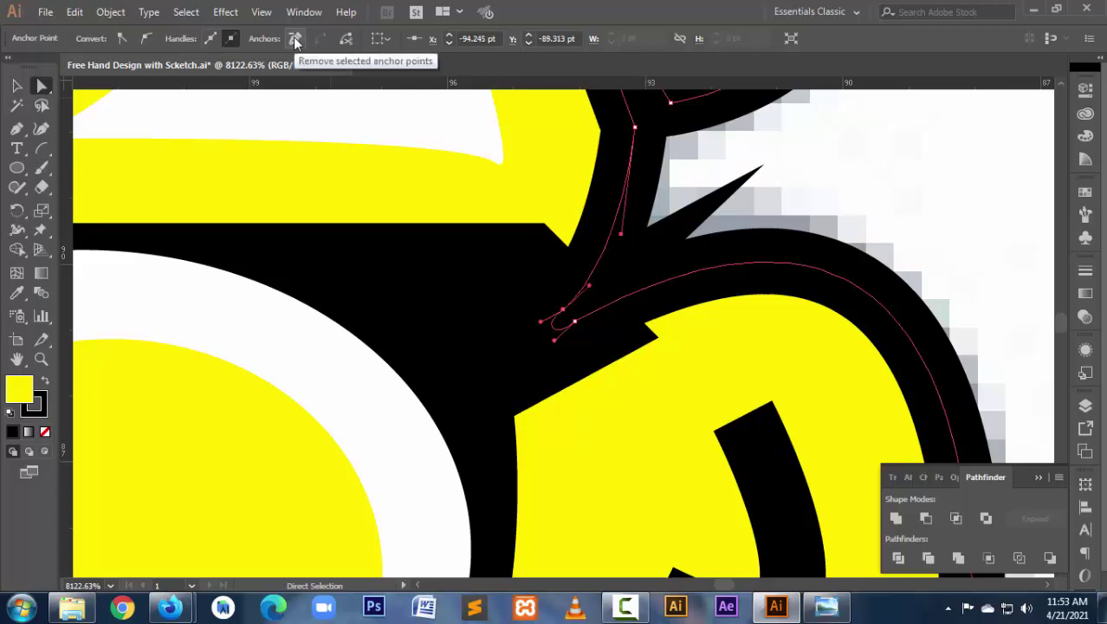
# Check the hair outline and nearby shapes, then zoom out to see the whole face.
pyautogui.click(666, 244)
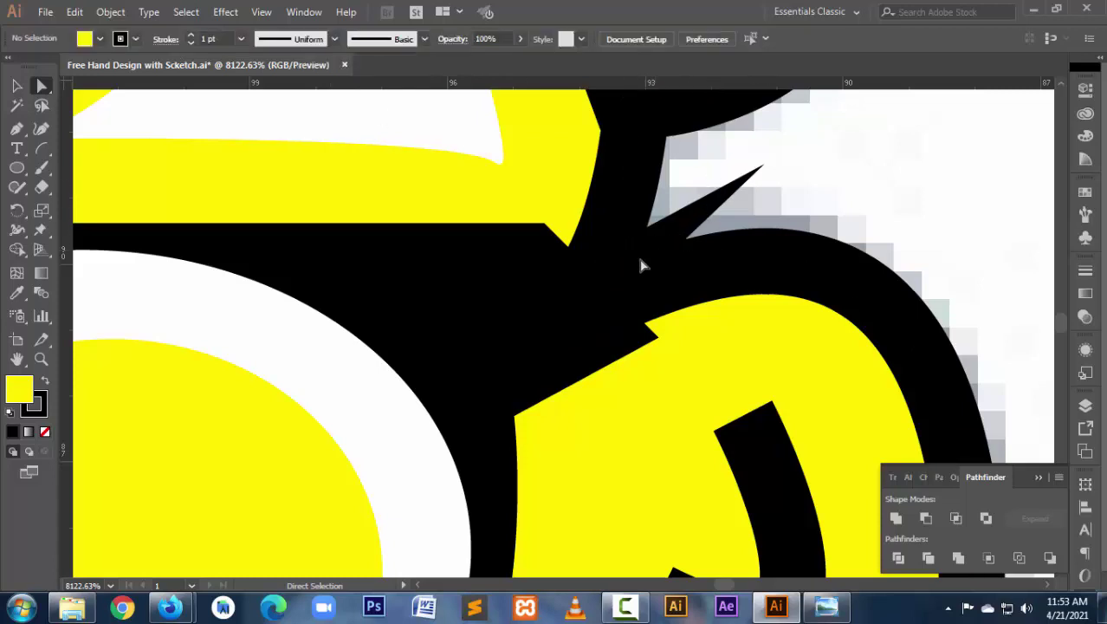
pyautogui.click(669, 282)
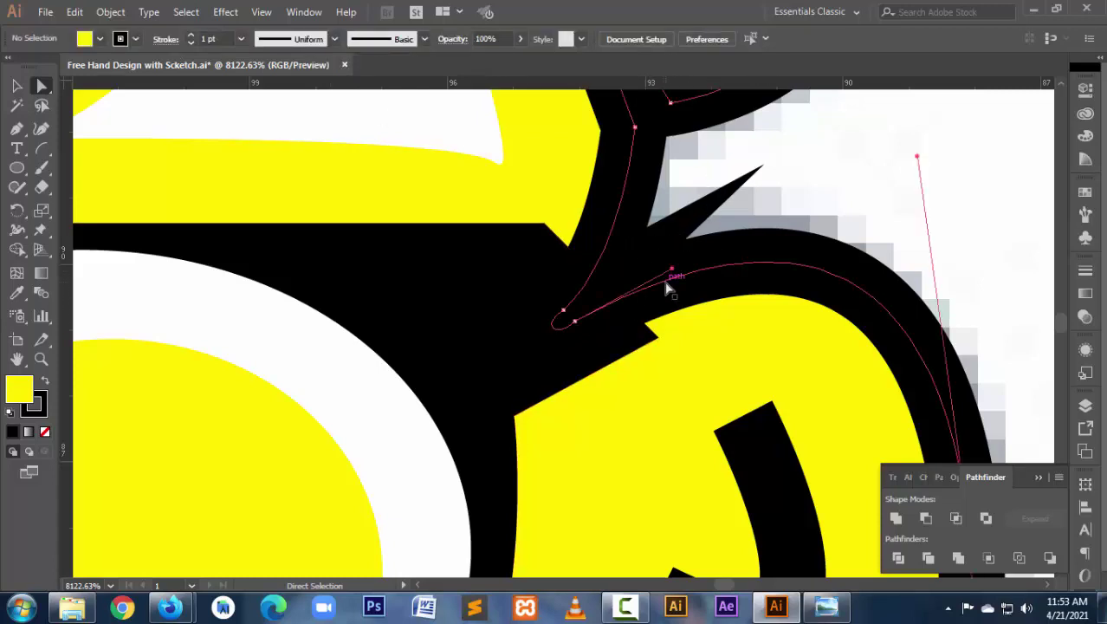
pyautogui.click(564, 309)
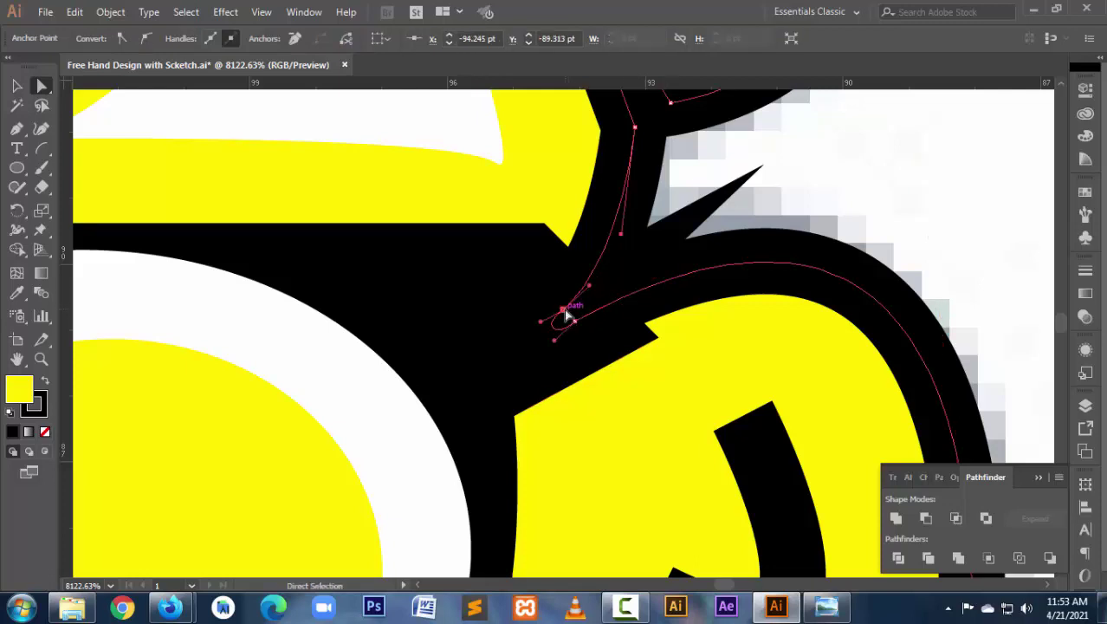
pyautogui.hotkey('ctrl', '-')
pyautogui.hotkey('ctrl', '-')
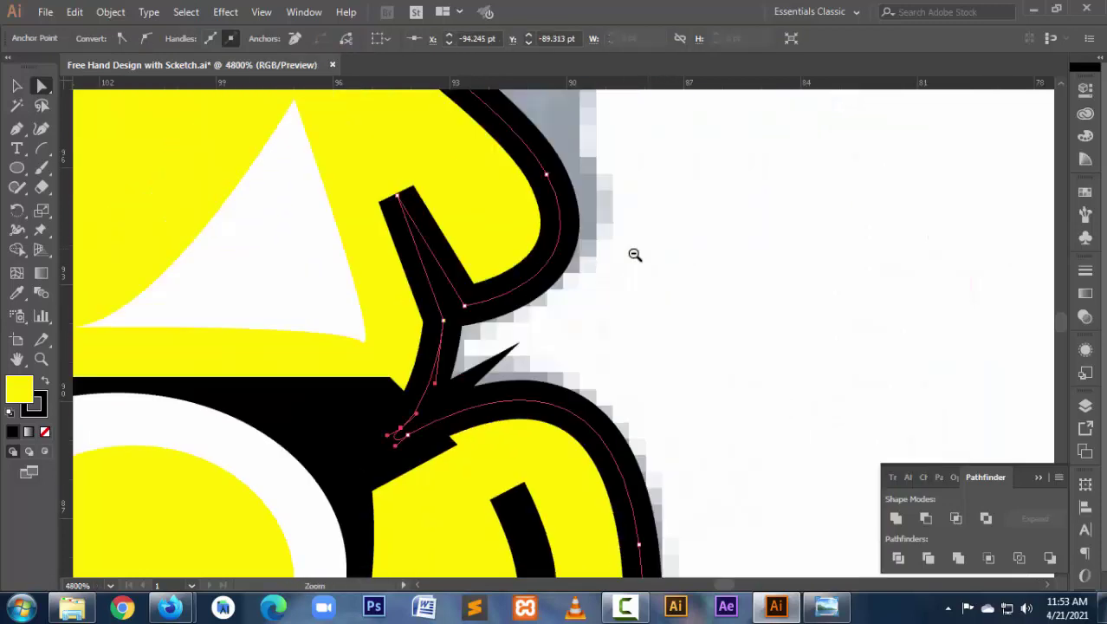
pyautogui.click(375, 443)
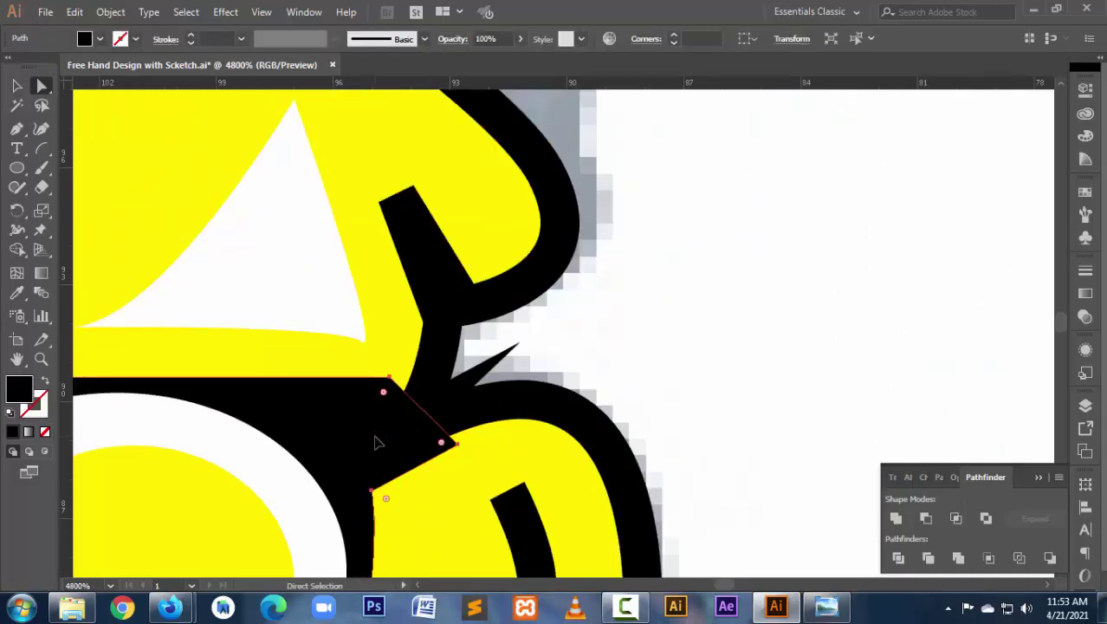
pyautogui.click(300, 493)
pyautogui.click(485, 363)
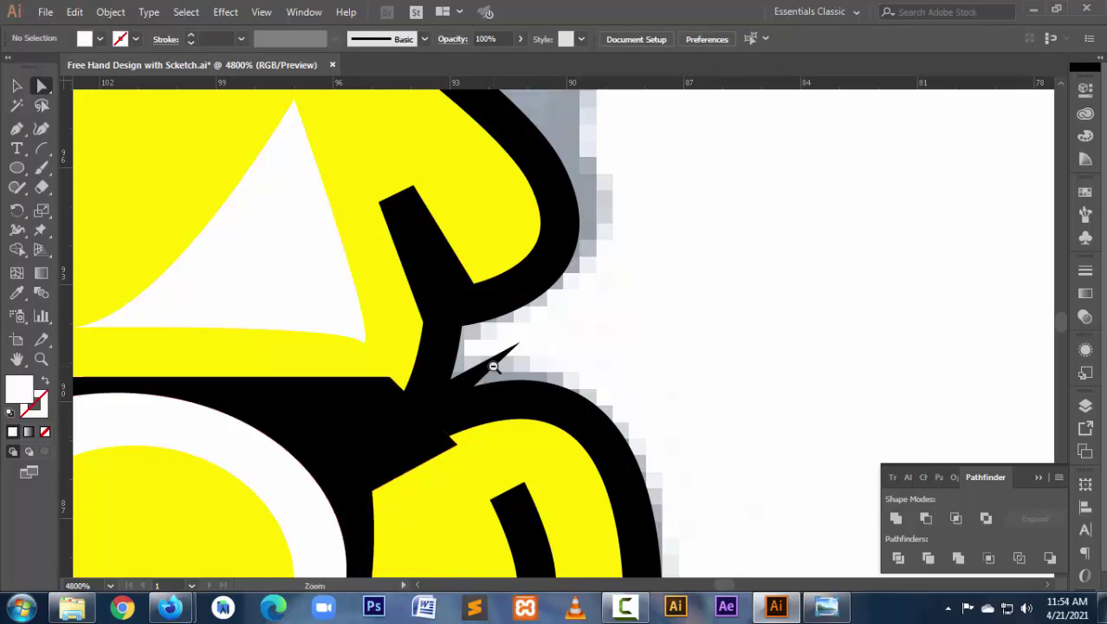
pyautogui.keyDown('ctrl'); pyautogui.keyDown('alt'); pyautogui.click(493, 367); pyautogui.keyUp('alt'); pyautogui.keyUp('ctrl')
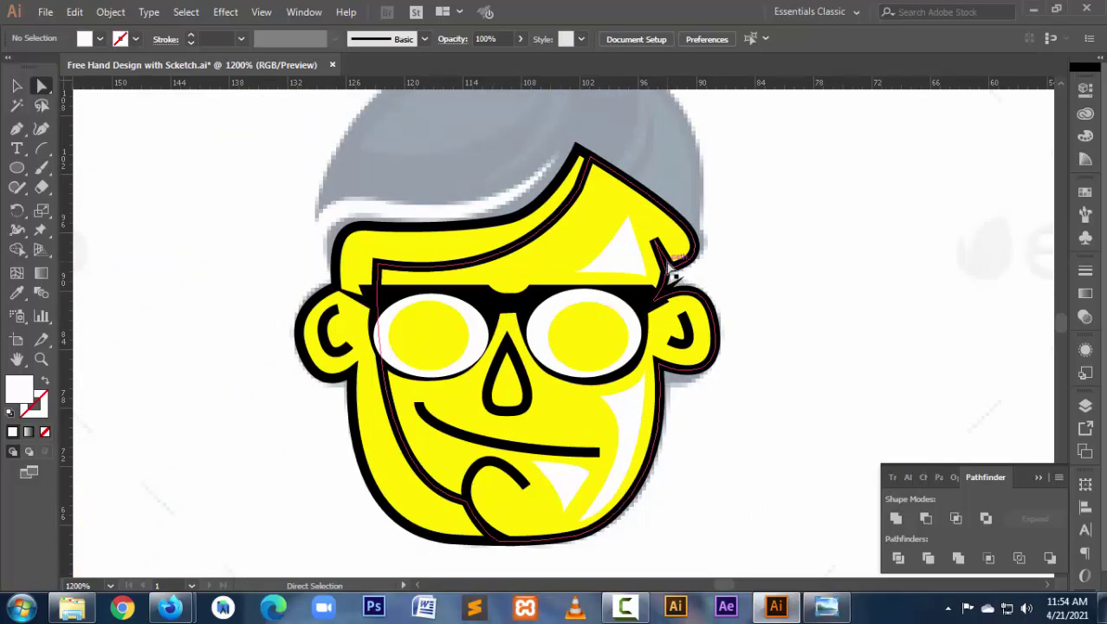
# Mix orange (C 4.45, M 35, Y 100, K 0) and apply it to the face's left shadow shape.
pyautogui.click(673, 274)
pyautogui.click(741, 295)
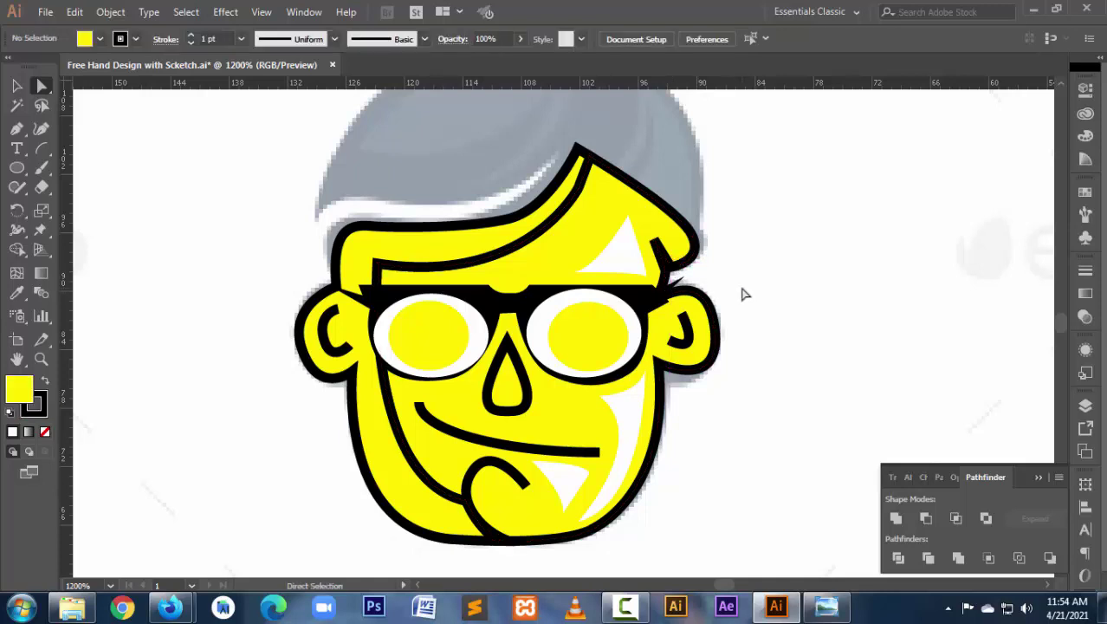
pyautogui.click(1086, 163)
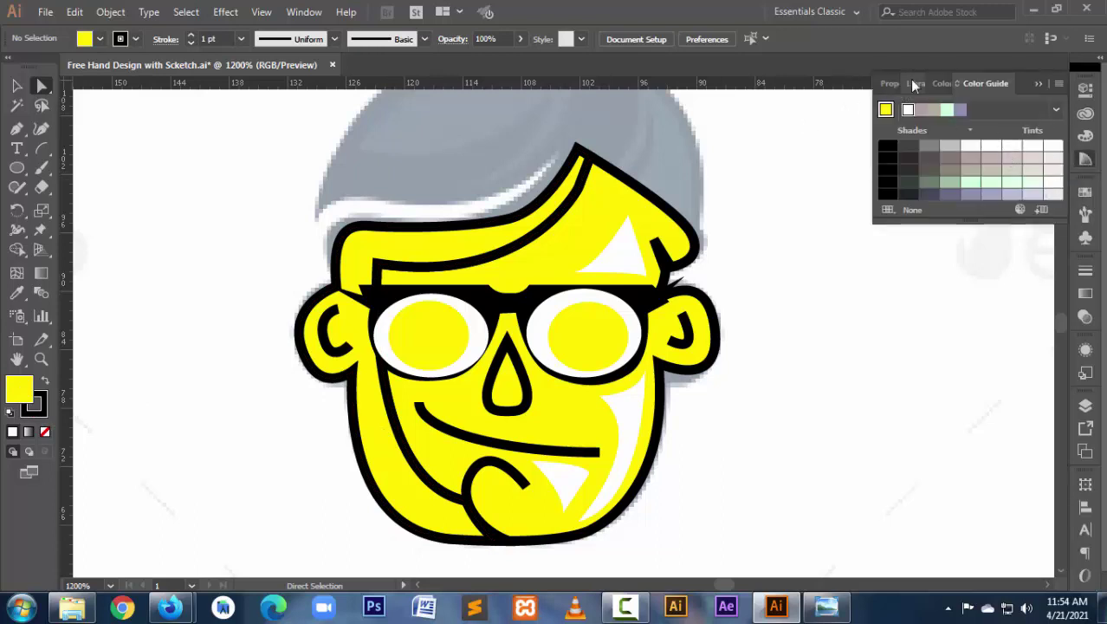
pyautogui.click(939, 84)
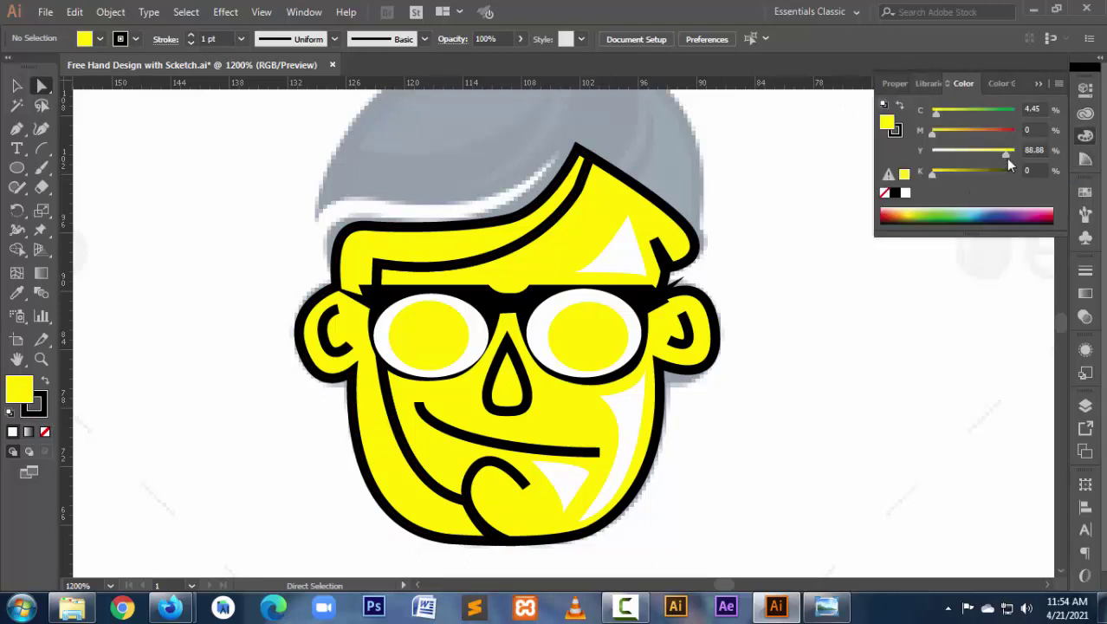
pyautogui.moveTo(1009, 151); pyautogui.dragTo(1018, 152)
pyautogui.click(1036, 130)
pyautogui.write('35')
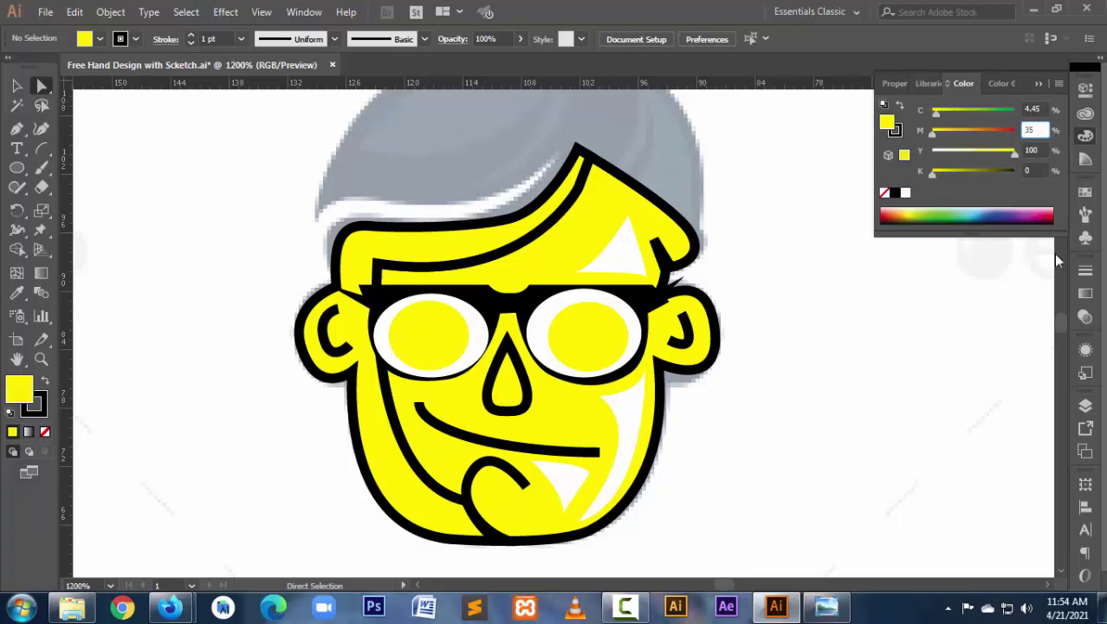
pyautogui.press('Return')
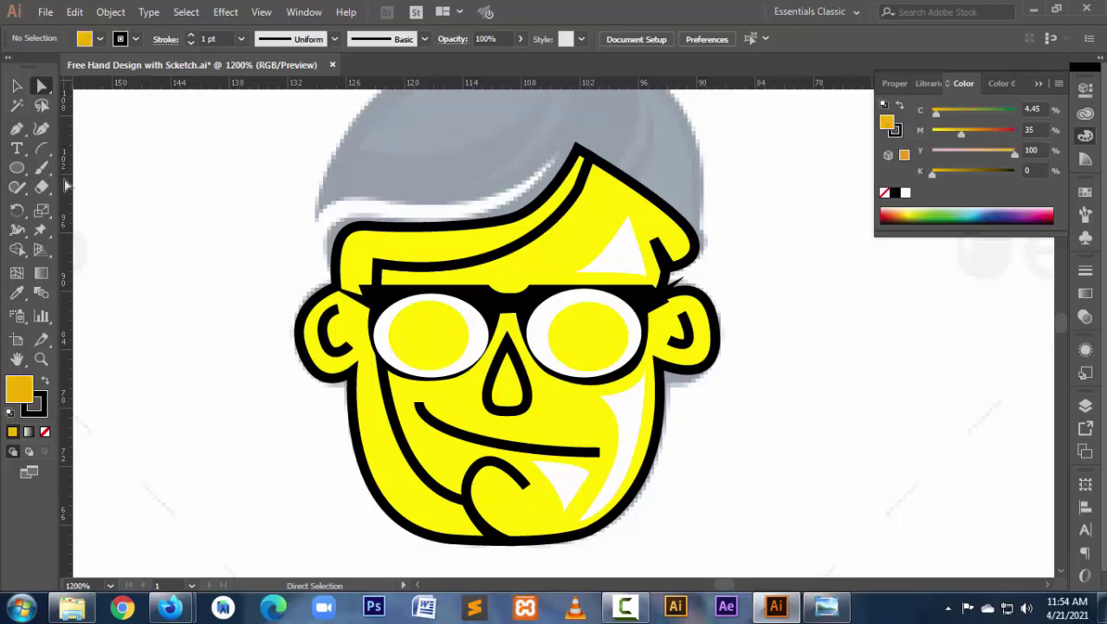
pyautogui.click(18, 294)
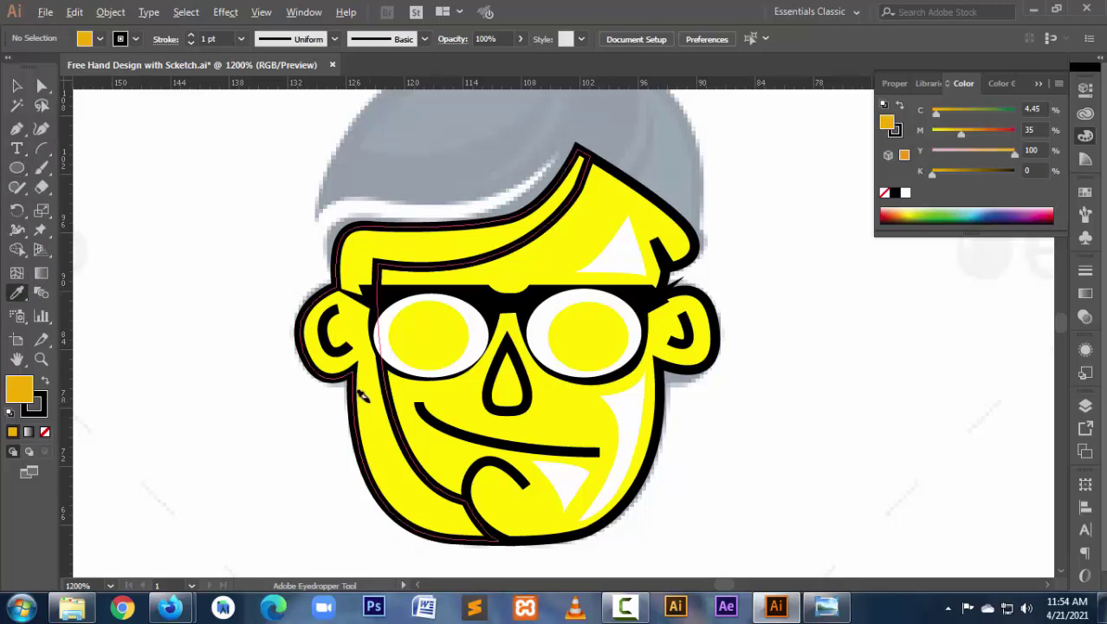
pyautogui.keyDown('alt'); pyautogui.click(360, 397); pyautogui.keyUp('alt')
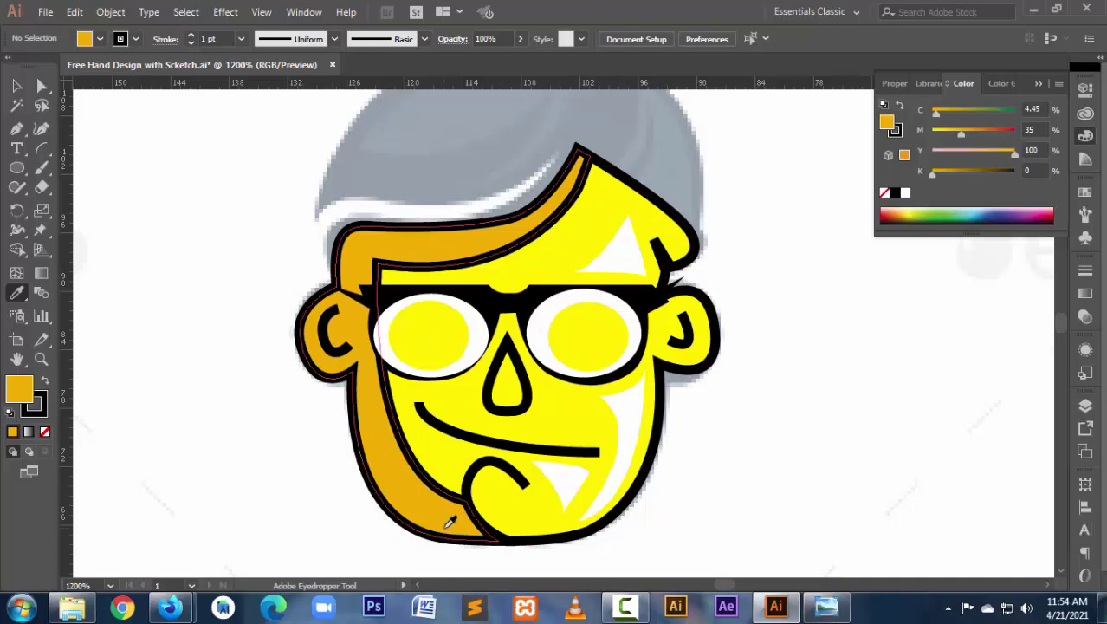
# Start an unfilled hair outline at its lower left, curving over the crown.
pyautogui.click(16, 86)
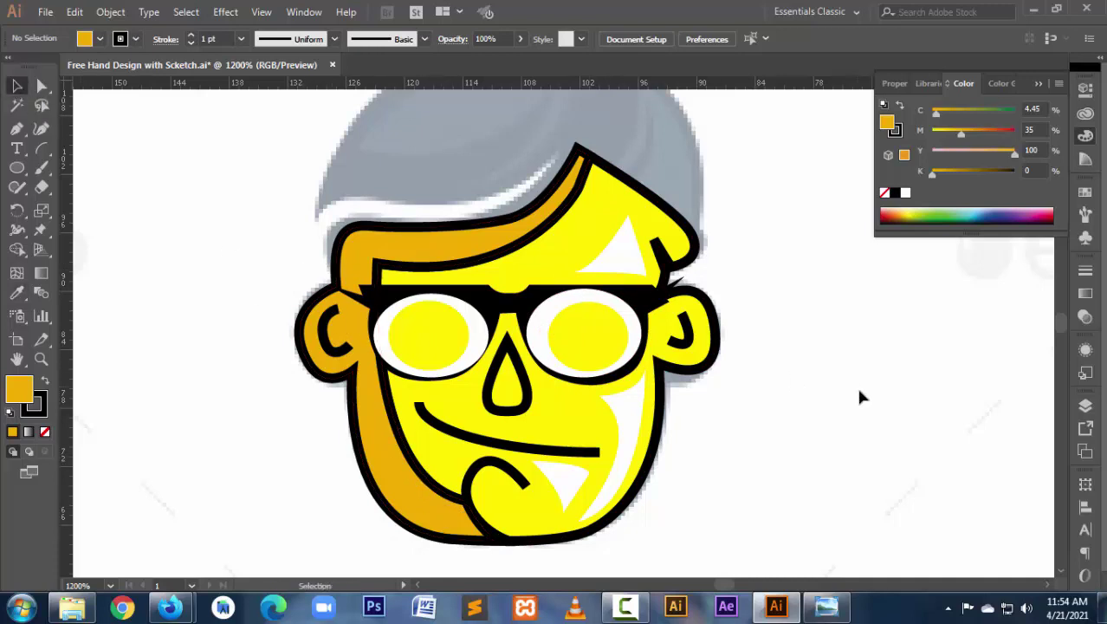
pyautogui.scroll(3, 568, 379)
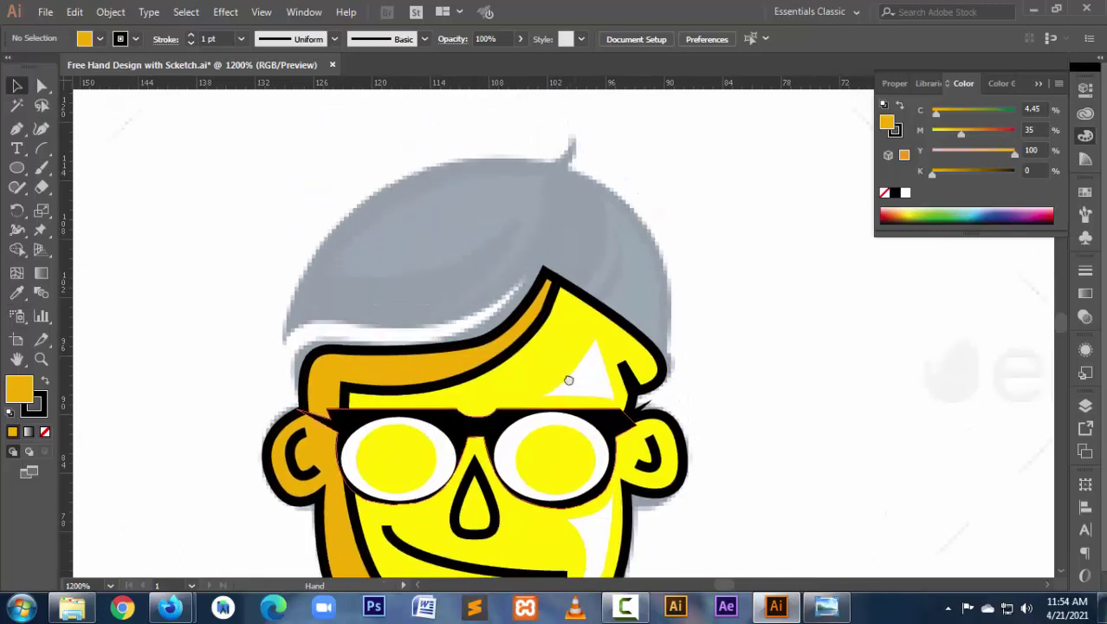
pyautogui.scroll(2, 566, 368)
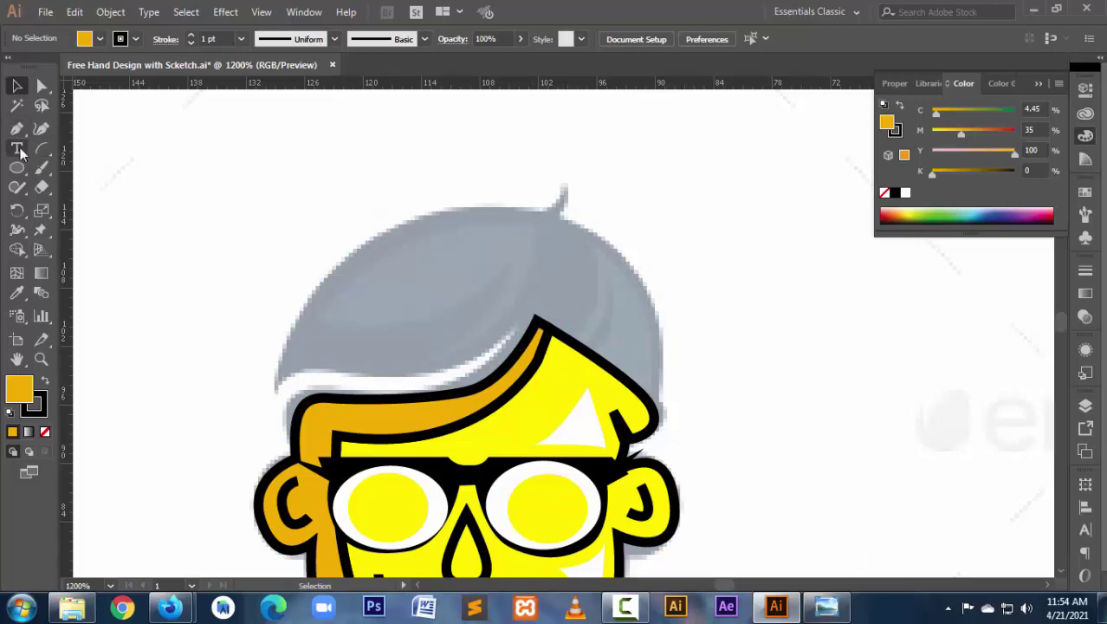
pyautogui.click(17, 128)
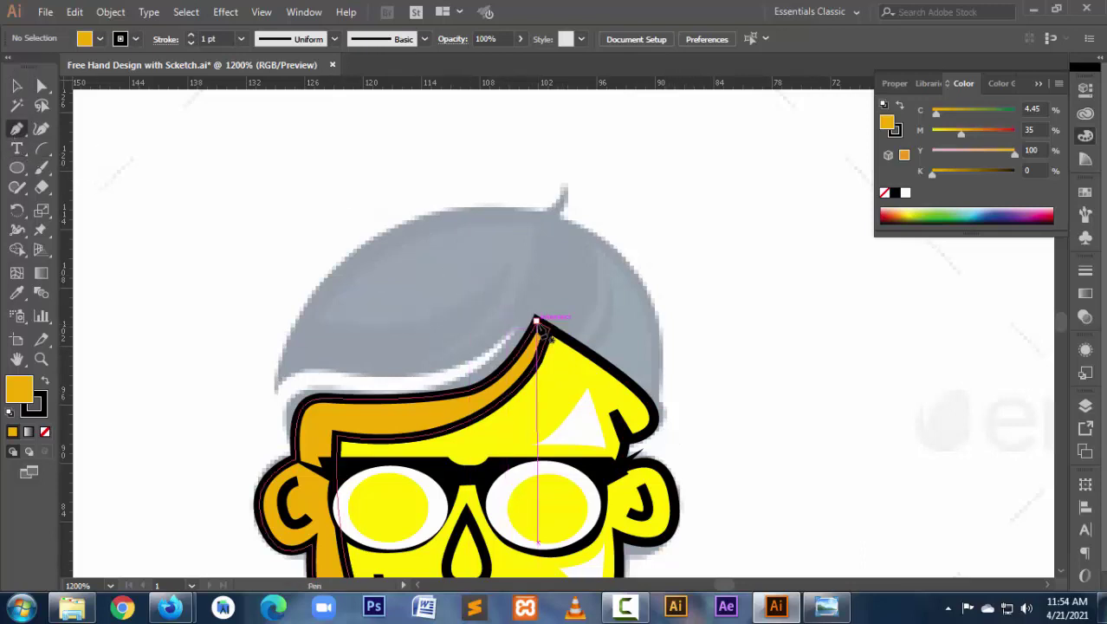
pyautogui.click(274, 388)
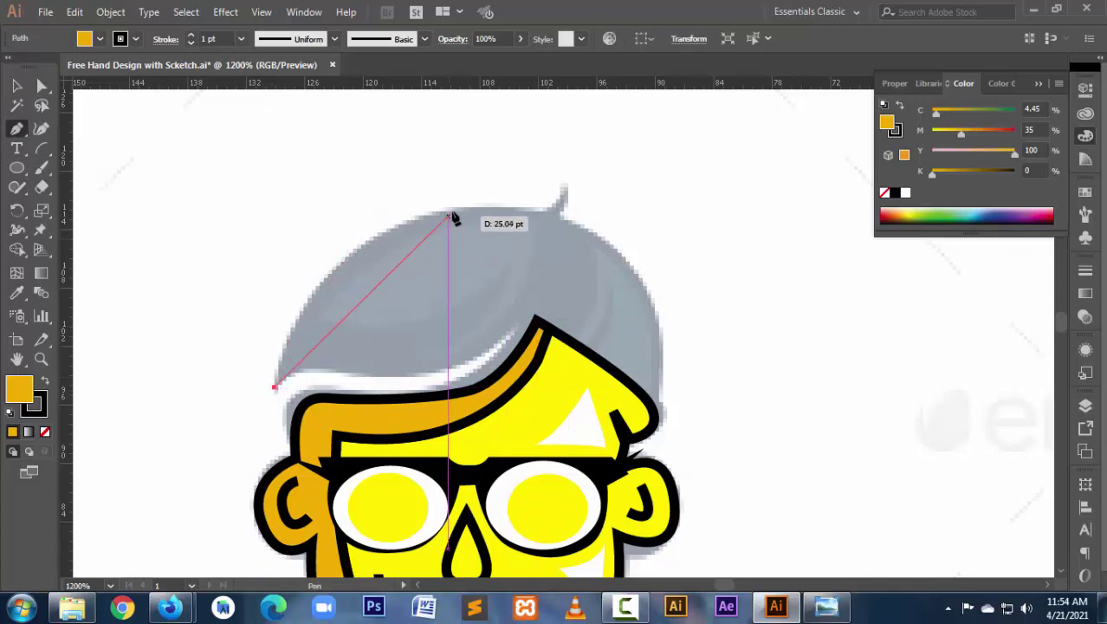
pyautogui.moveTo(454, 209); pyautogui.dragTo(617, 204)
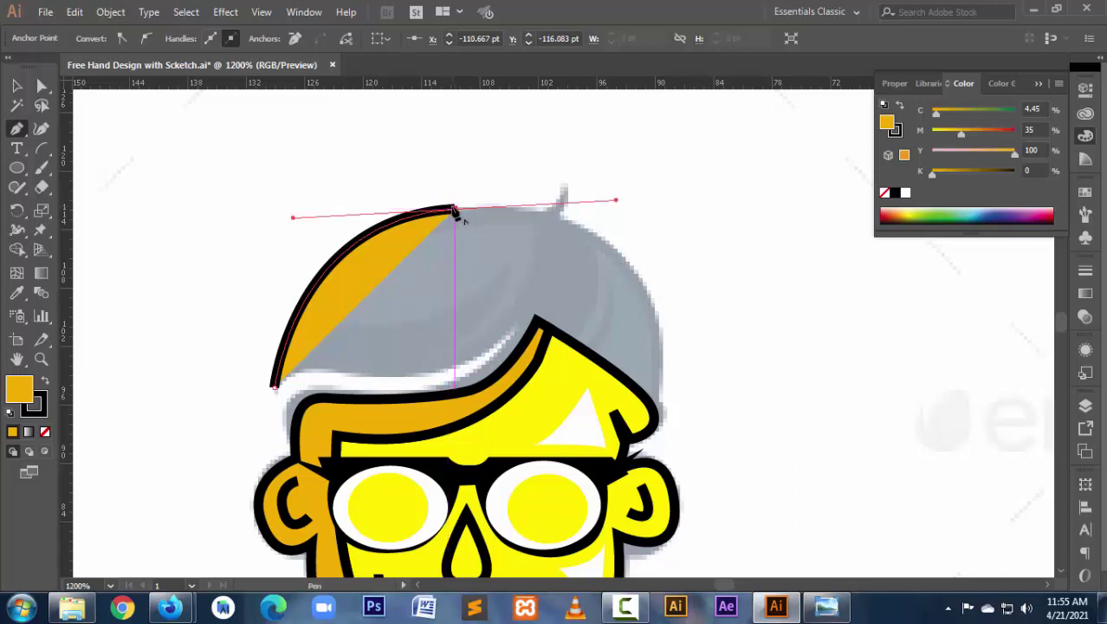
pyautogui.click(453, 210)
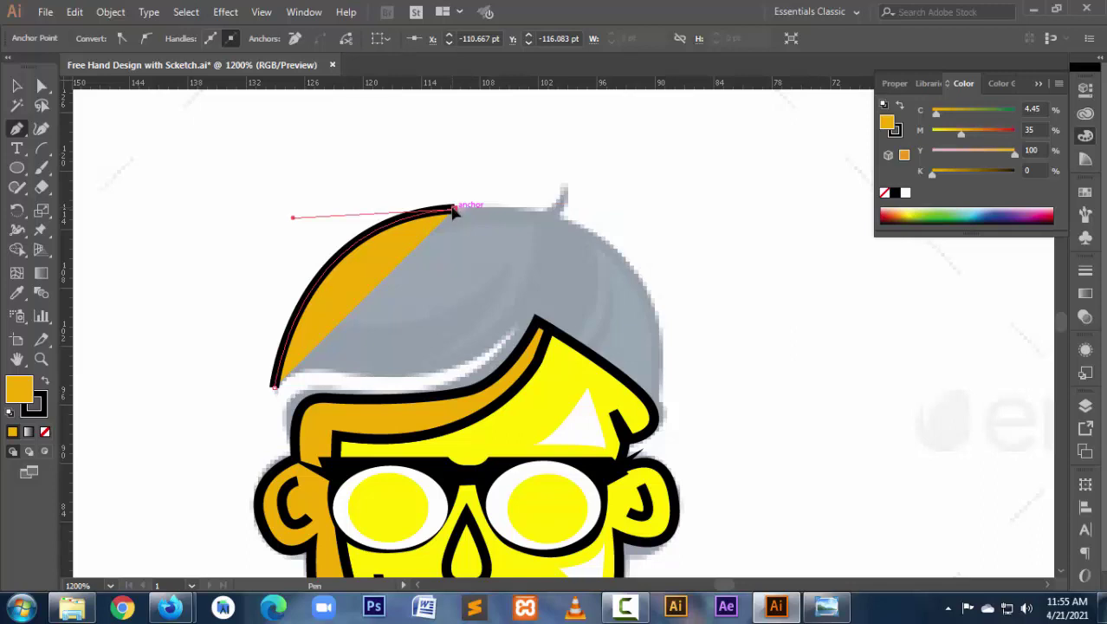
pyautogui.moveTo(453, 211)
pyautogui.mouseDown()
pyautogui.moveTo(551, 215)
pyautogui.moveTo(568, 192)
pyautogui.moveTo(561, 222)
pyautogui.moveTo(615, 256)
pyautogui.mouseUp()
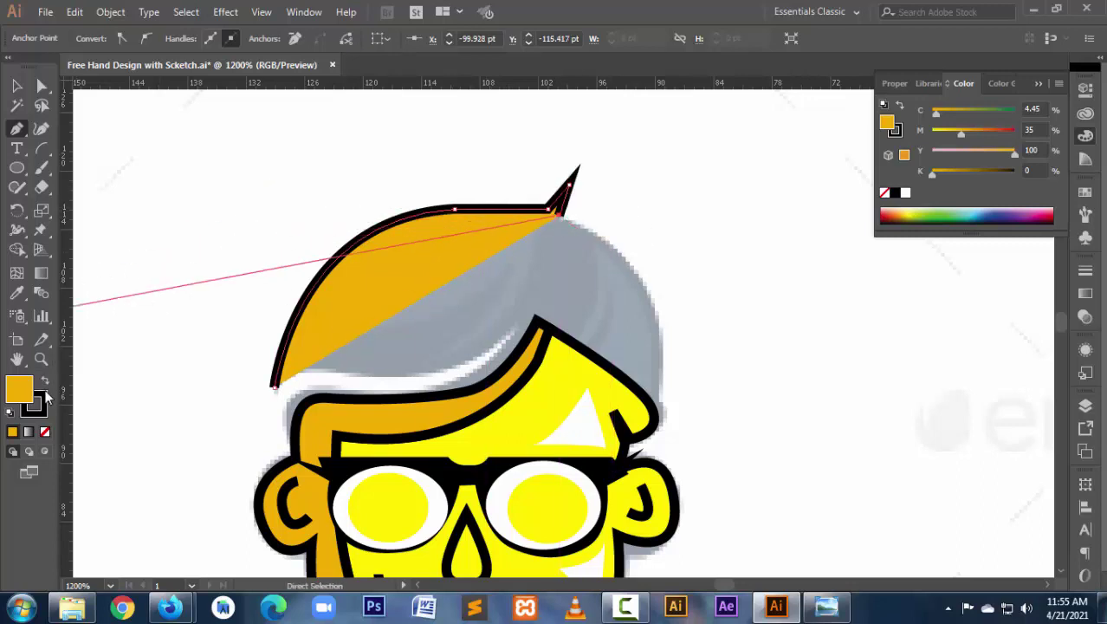
pyautogui.click(46, 431)
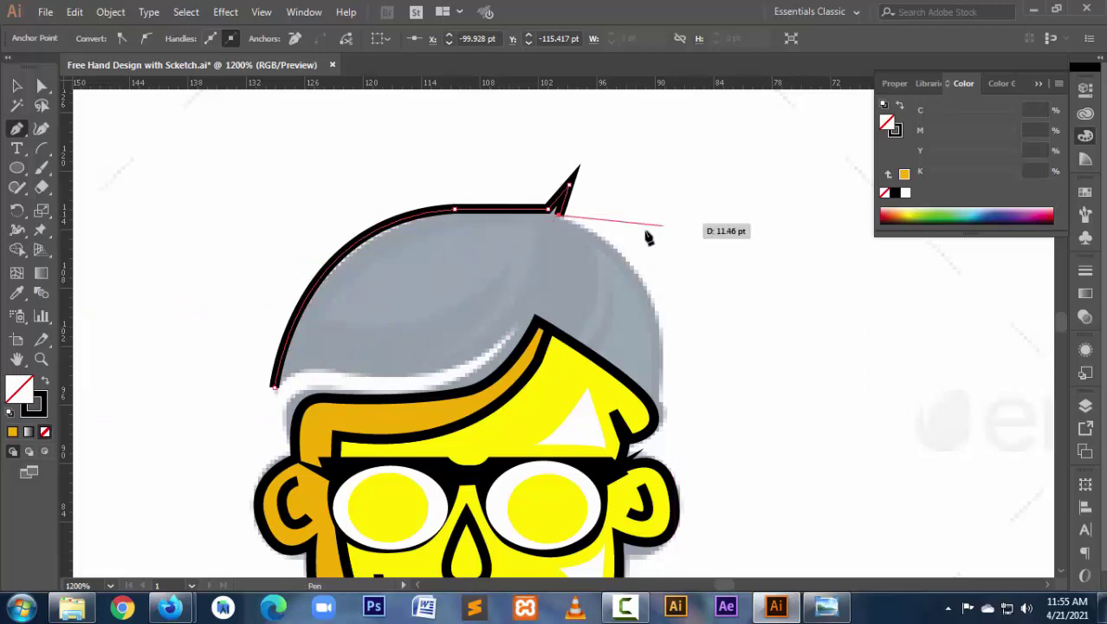
# Continue the hair outline down the right edge and along the fringe, closing it at the start.
pyautogui.moveTo(661, 339); pyautogui.dragTo(654, 437)
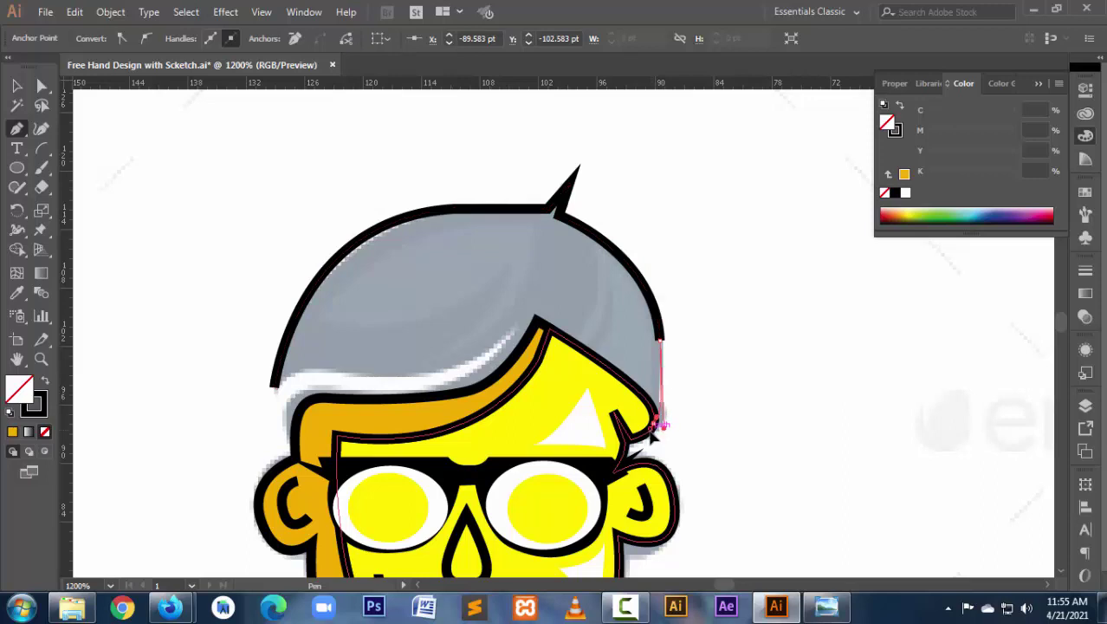
pyautogui.click(661, 425)
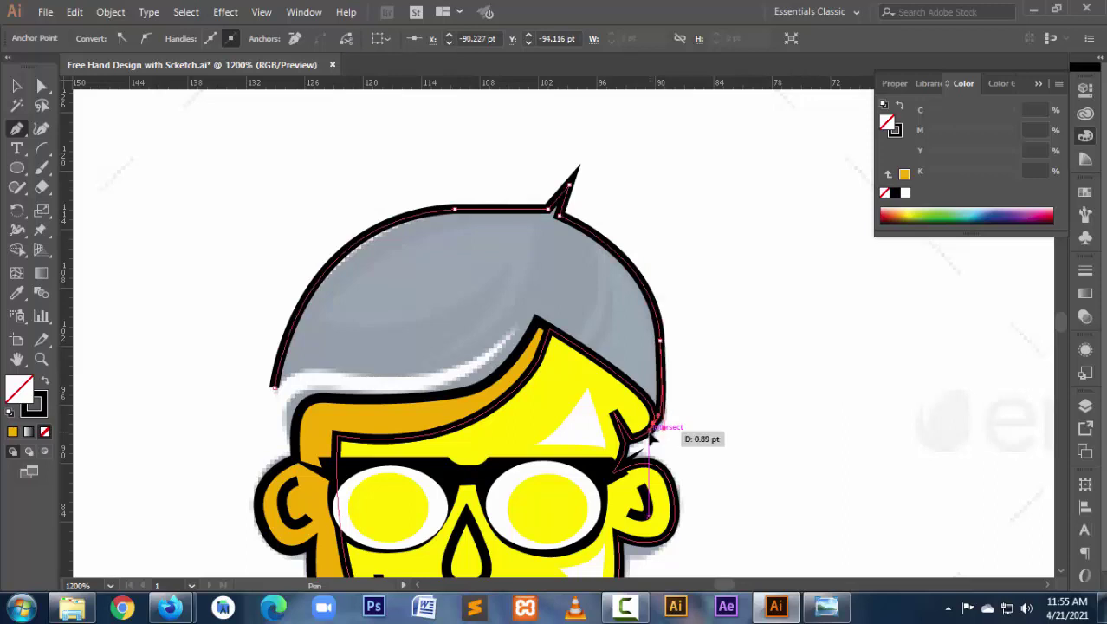
pyautogui.click(518, 330)
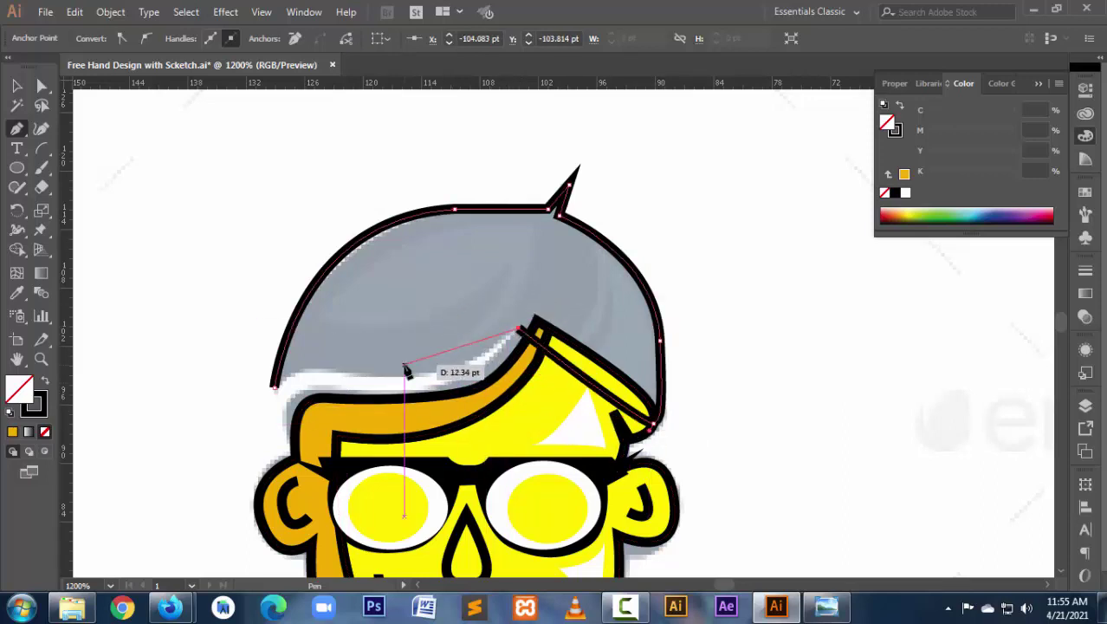
pyautogui.moveTo(336, 372); pyautogui.dragTo(210, 365)
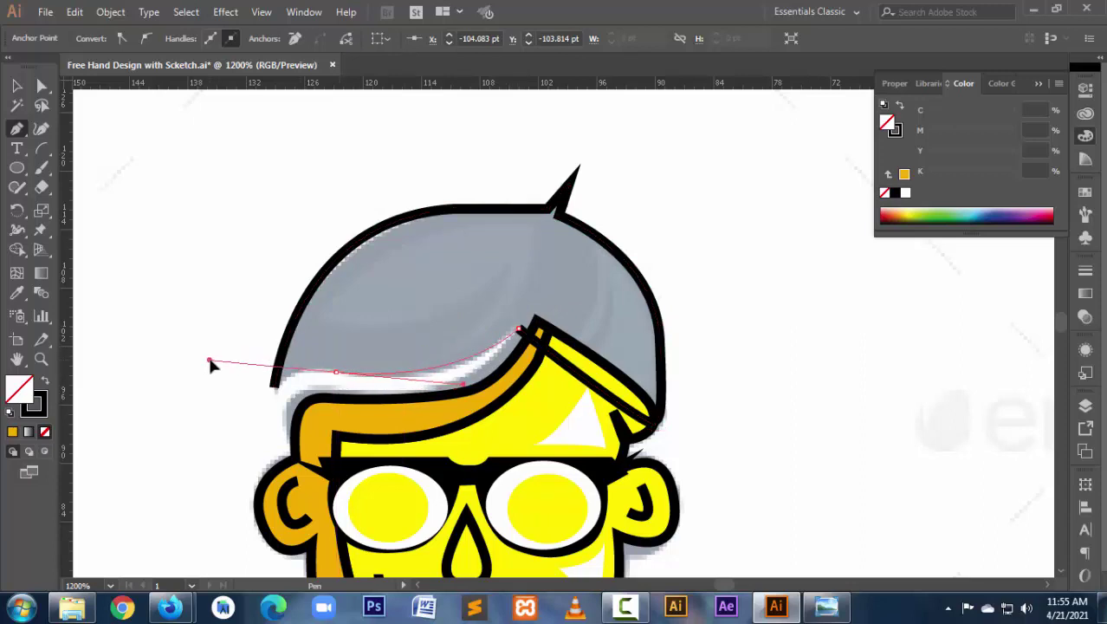
pyautogui.moveTo(210, 361); pyautogui.dragTo(205, 361)
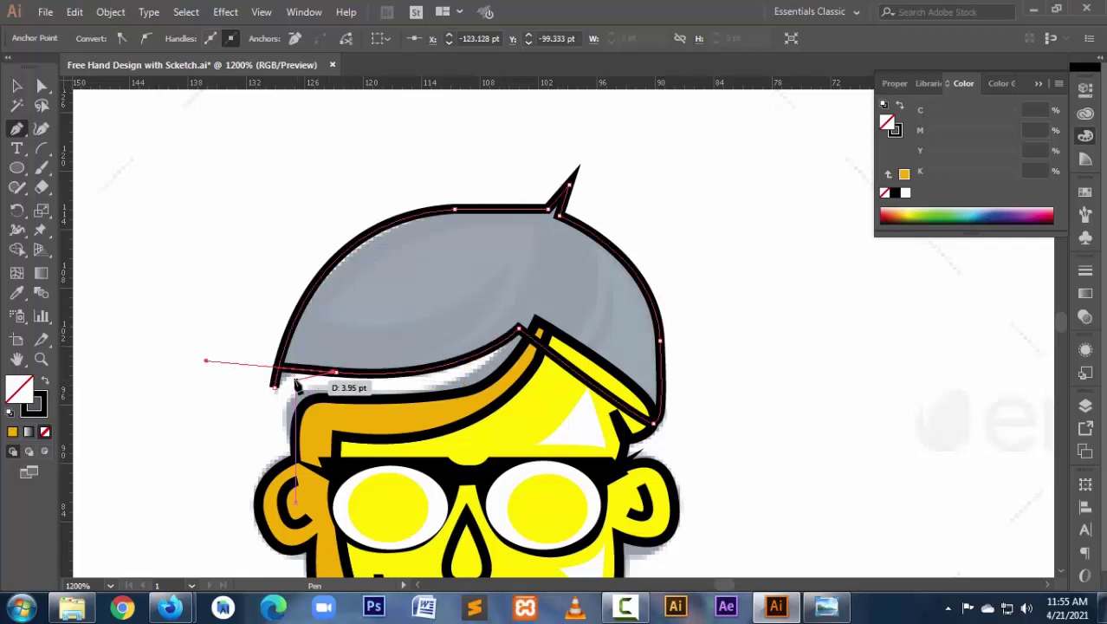
pyautogui.click(338, 373)
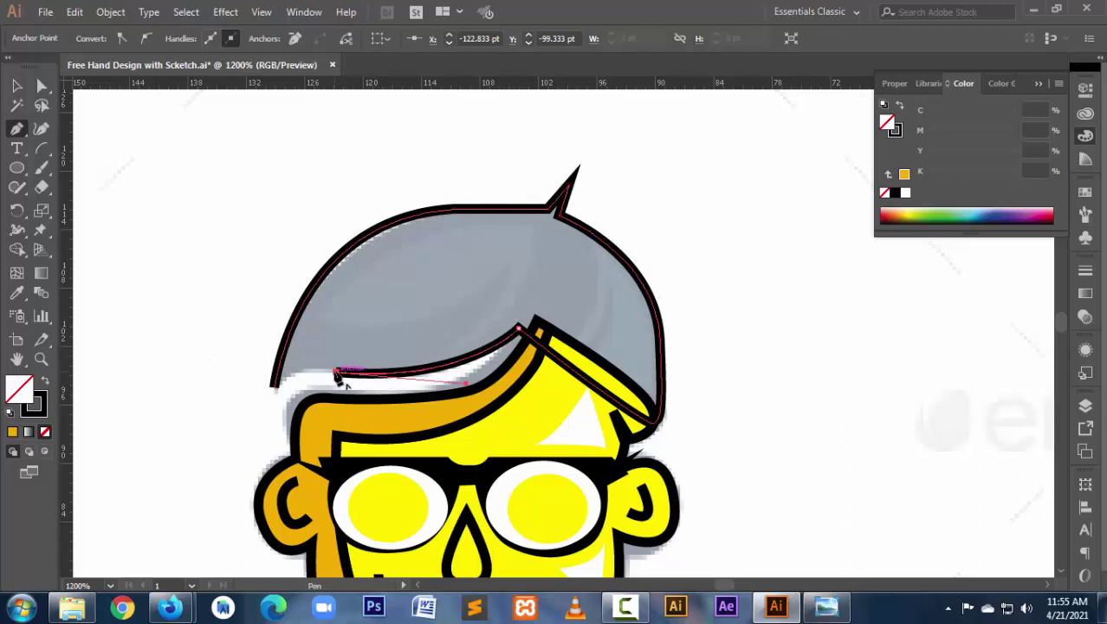
pyautogui.click(274, 389)
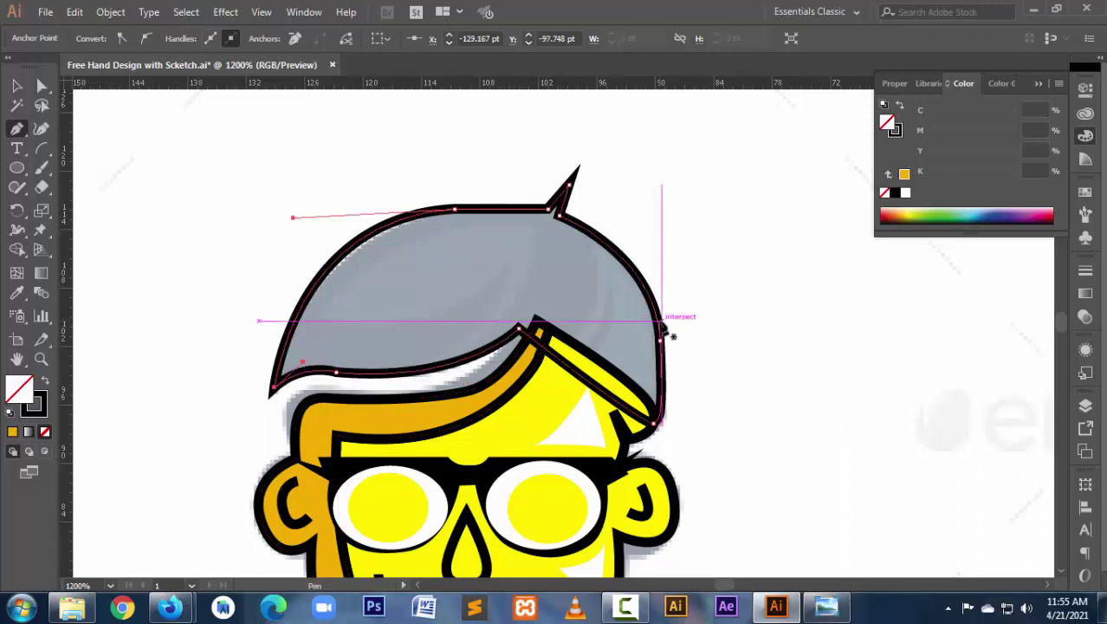
pyautogui.press('ctrl')
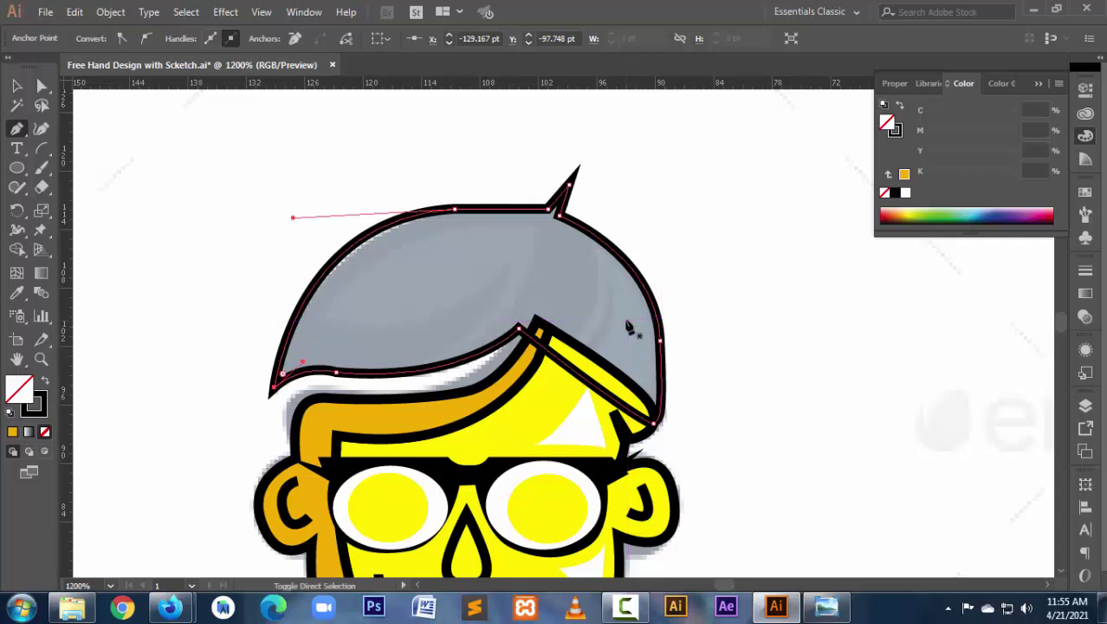
pyautogui.hotkey('ctrl', 'z')
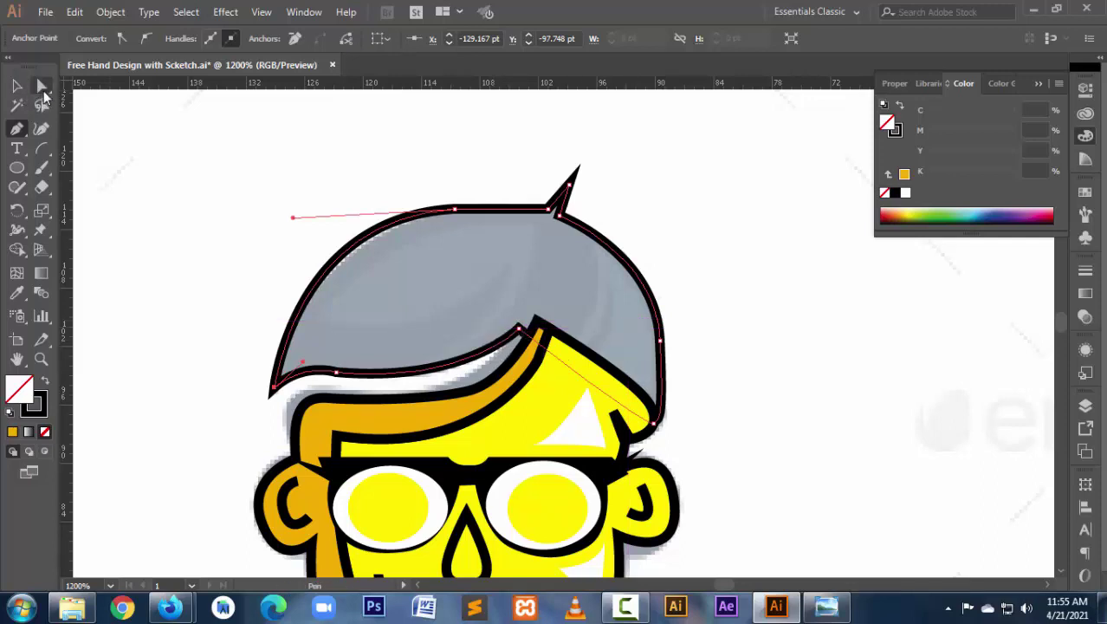
pyautogui.click(42, 88)
# Move the hair's inner corner anchor onto the fringe corner and bring up the reference image.
pyautogui.click(519, 330)
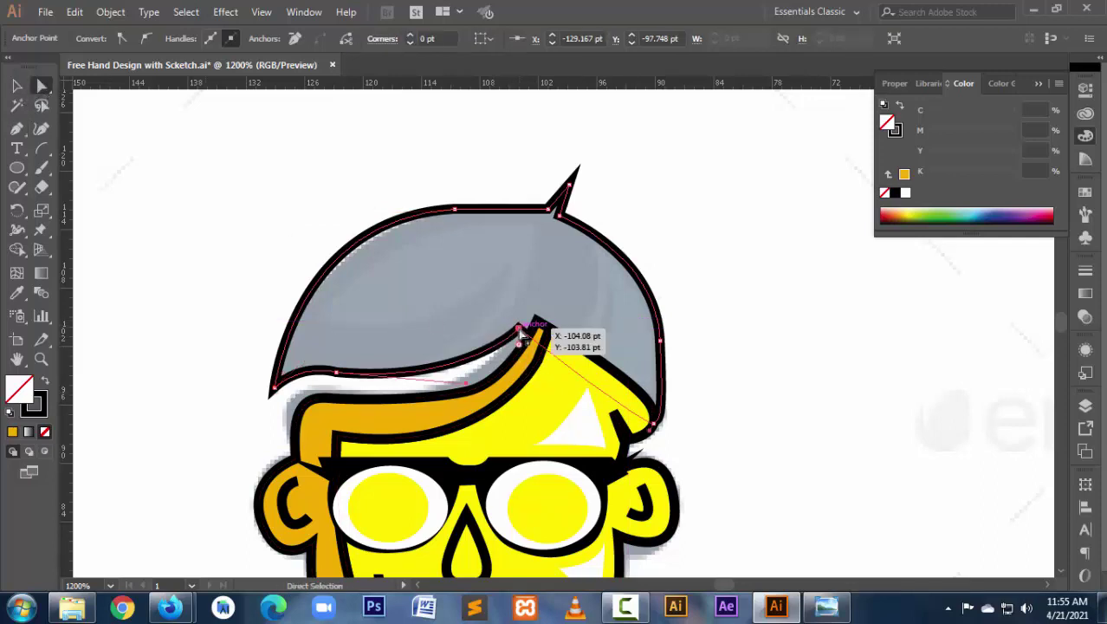
pyautogui.moveTo(521, 333); pyautogui.dragTo(503, 341)
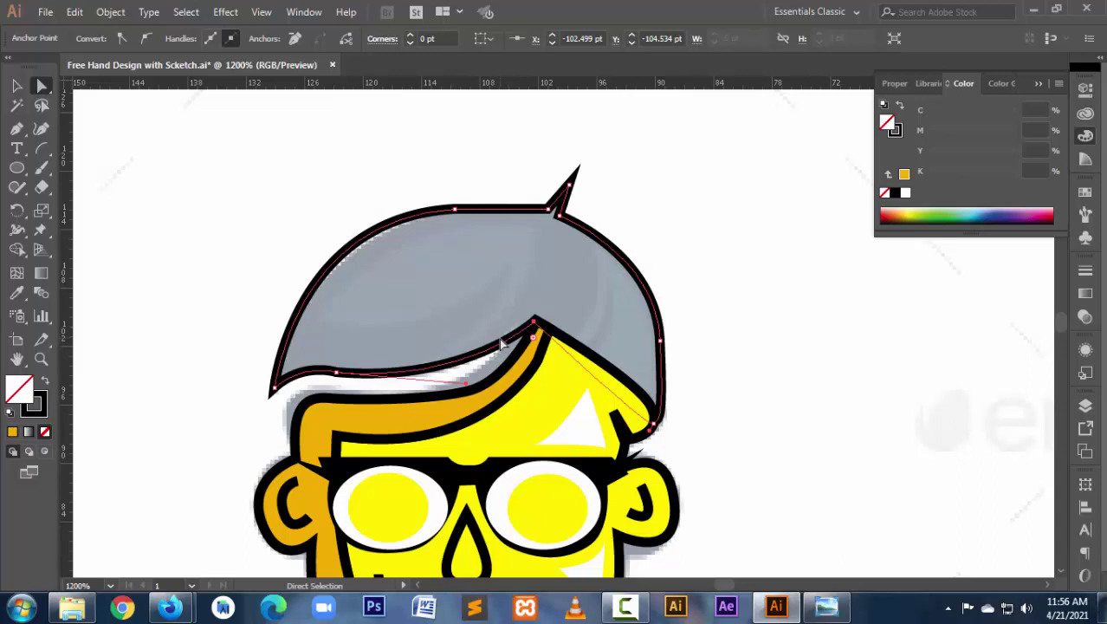
pyautogui.moveTo(170, 606)
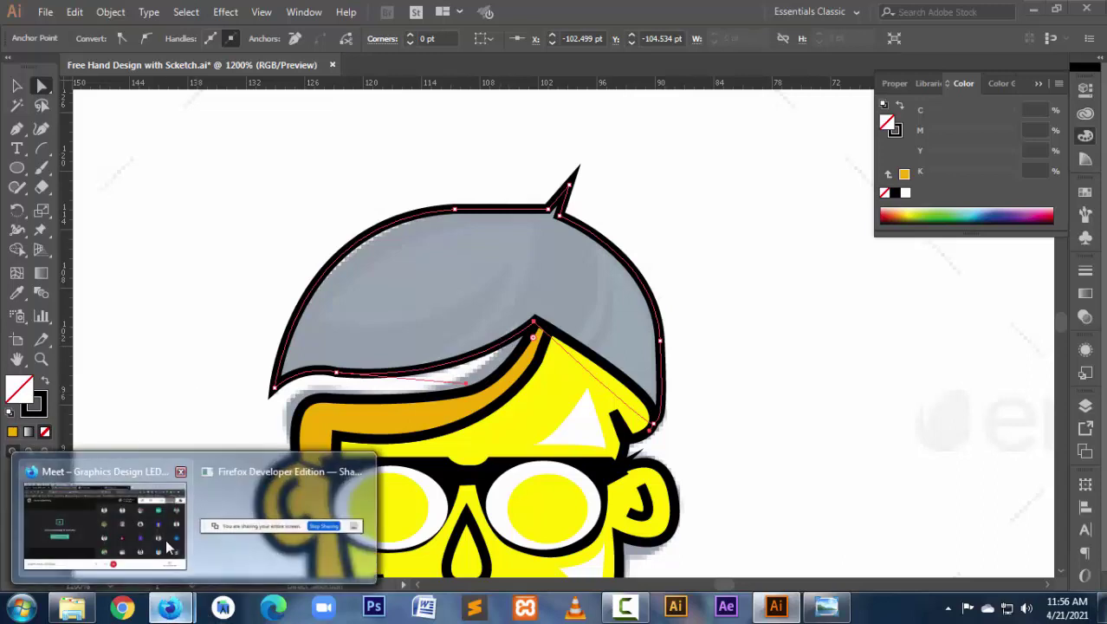
pyautogui.click(625, 606)
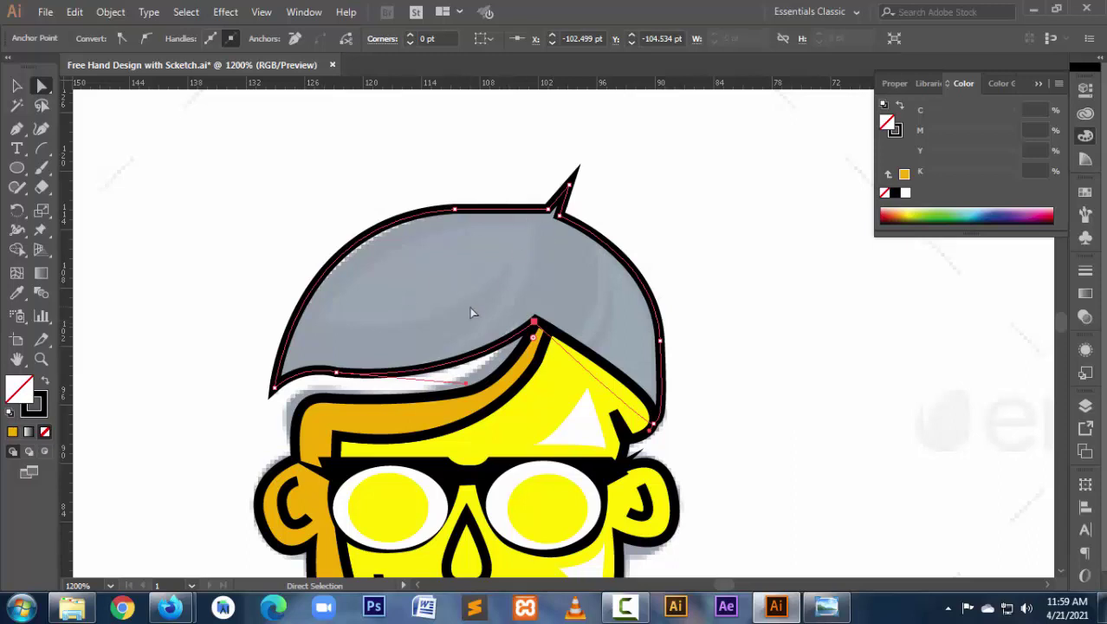
pyautogui.click(826, 606)
pyautogui.scroll(2, 573, 331)
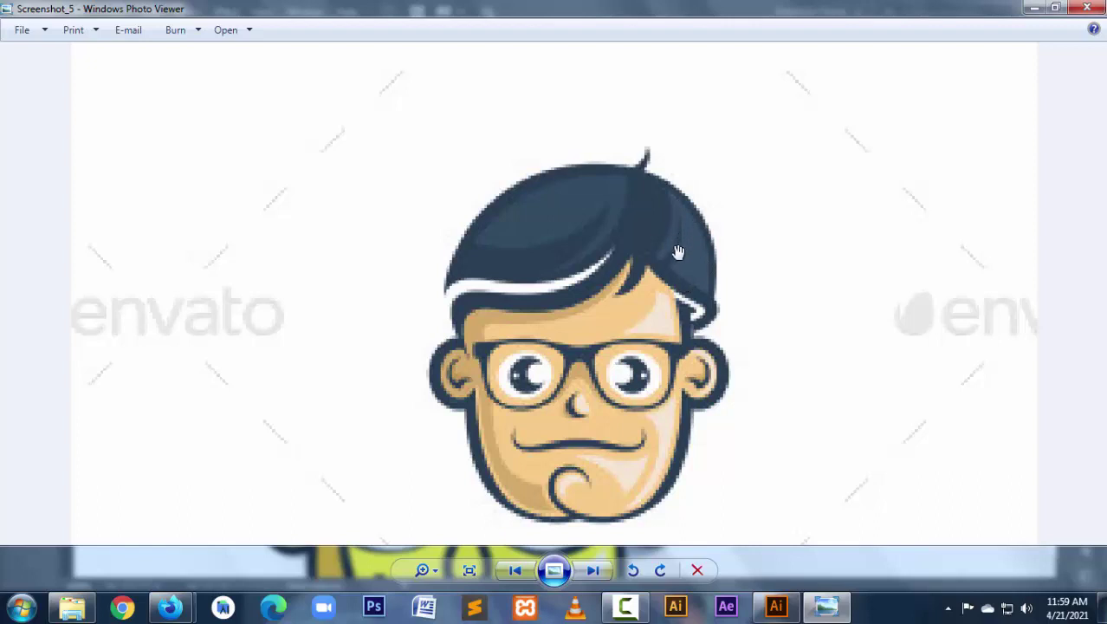
# Return to the Illustrator drawing after checking the reference geek face.
pyautogui.click(776, 608)
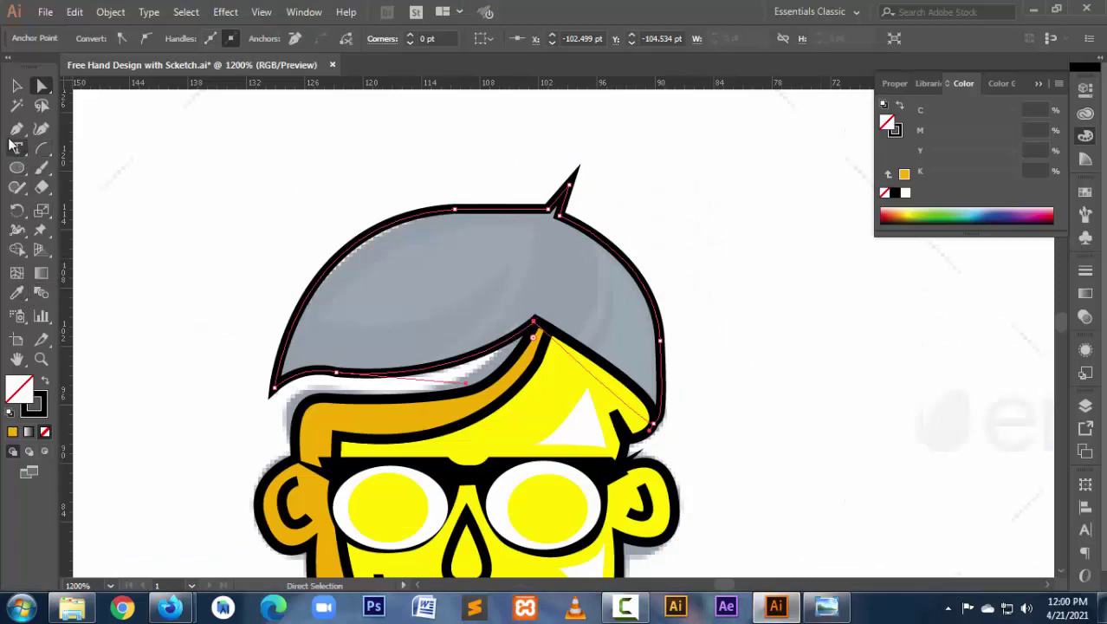
# Draw a long curved hair strand outline on the left side of the hair with the Pen tool.
pyautogui.click(15, 131)
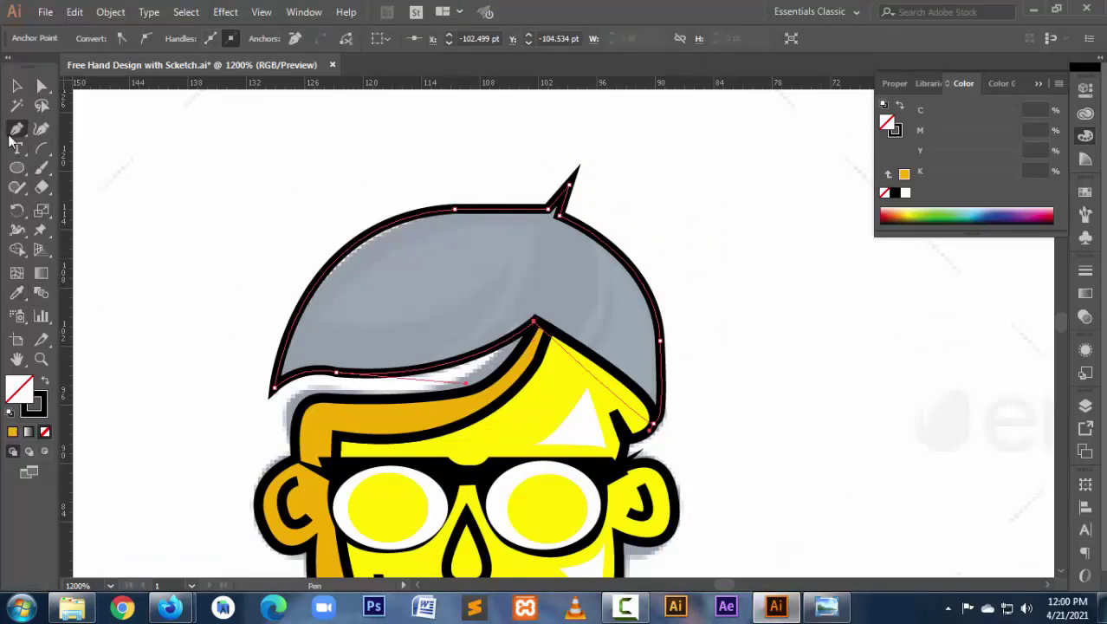
pyautogui.click(309, 336)
pyautogui.moveTo(458, 229)
pyautogui.mouseDown()
pyautogui.moveTo(561, 227)
pyautogui.moveTo(486, 314)
pyautogui.moveTo(412, 371)
pyautogui.moveTo(474, 318)
pyautogui.moveTo(514, 247)
pyautogui.mouseUp()
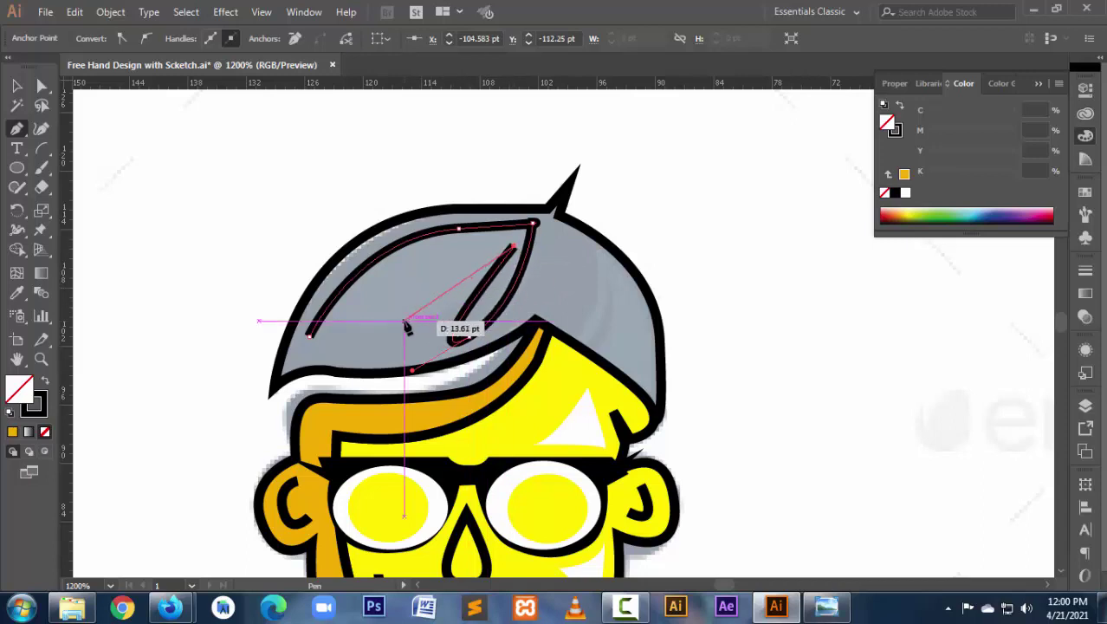
pyautogui.click(357, 342)
pyautogui.moveTo(356, 343); pyautogui.dragTo(297, 332)
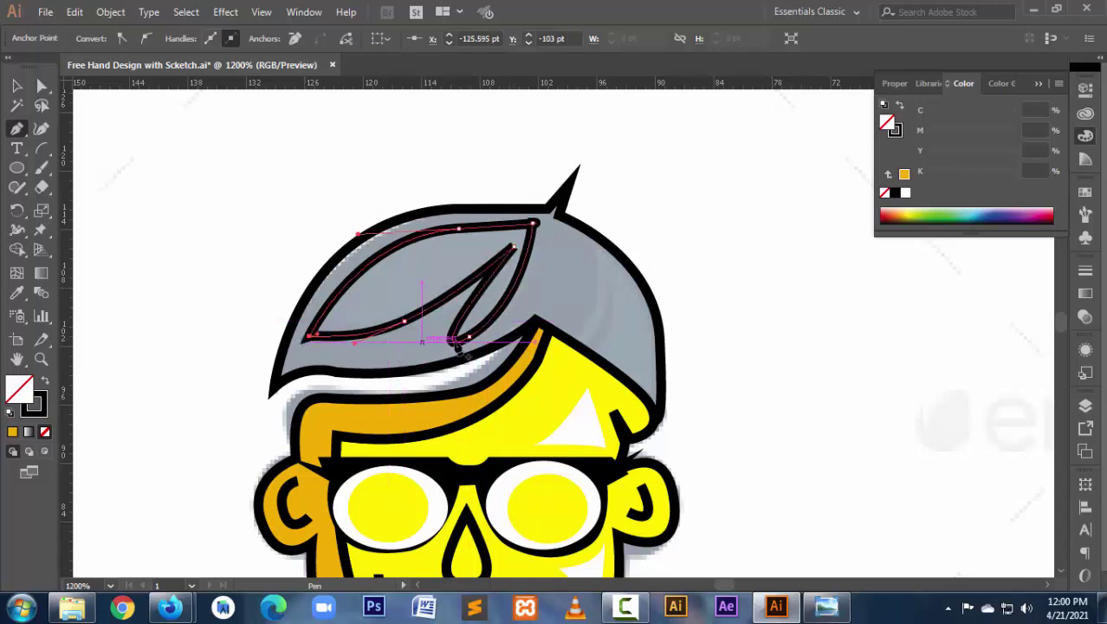
# Draw curved strand shapes on the right side of the hair.
pyautogui.click(561, 240)
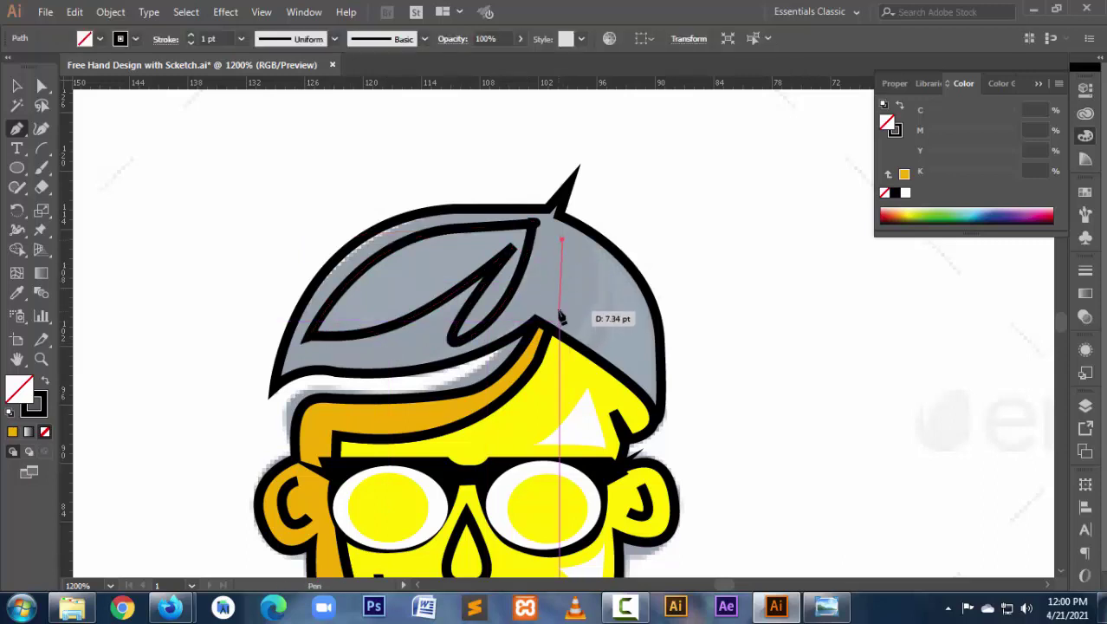
pyautogui.moveTo(537, 321); pyautogui.dragTo(591, 303)
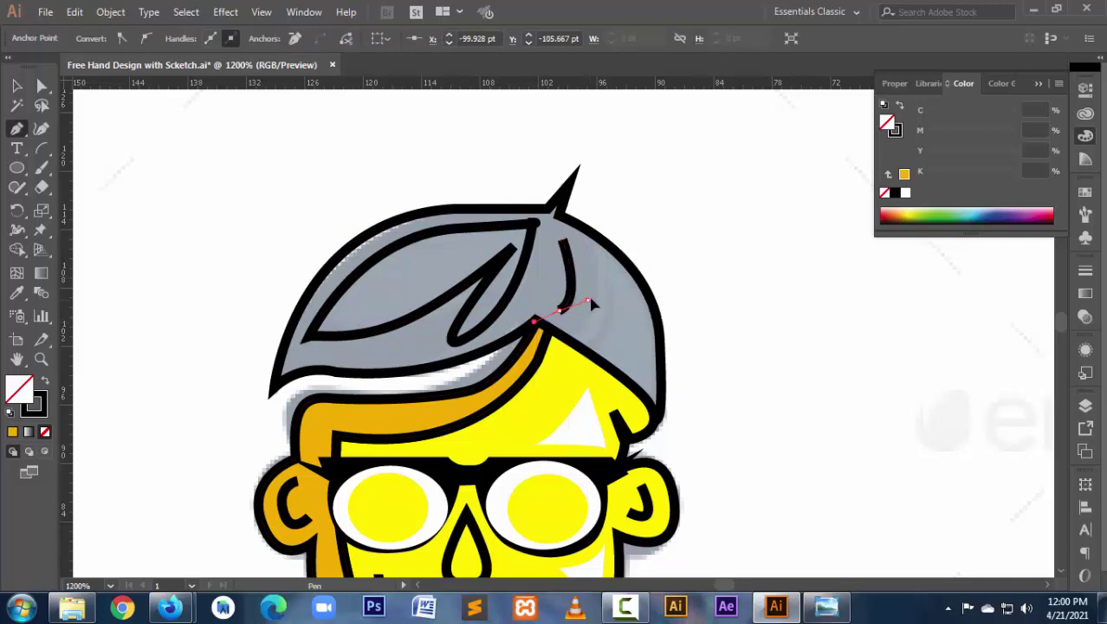
pyautogui.moveTo(584, 253)
pyautogui.mouseDown()
pyautogui.moveTo(612, 335)
pyautogui.moveTo(598, 373)
pyautogui.moveTo(599, 344)
pyautogui.mouseUp()
pyautogui.click(583, 255)
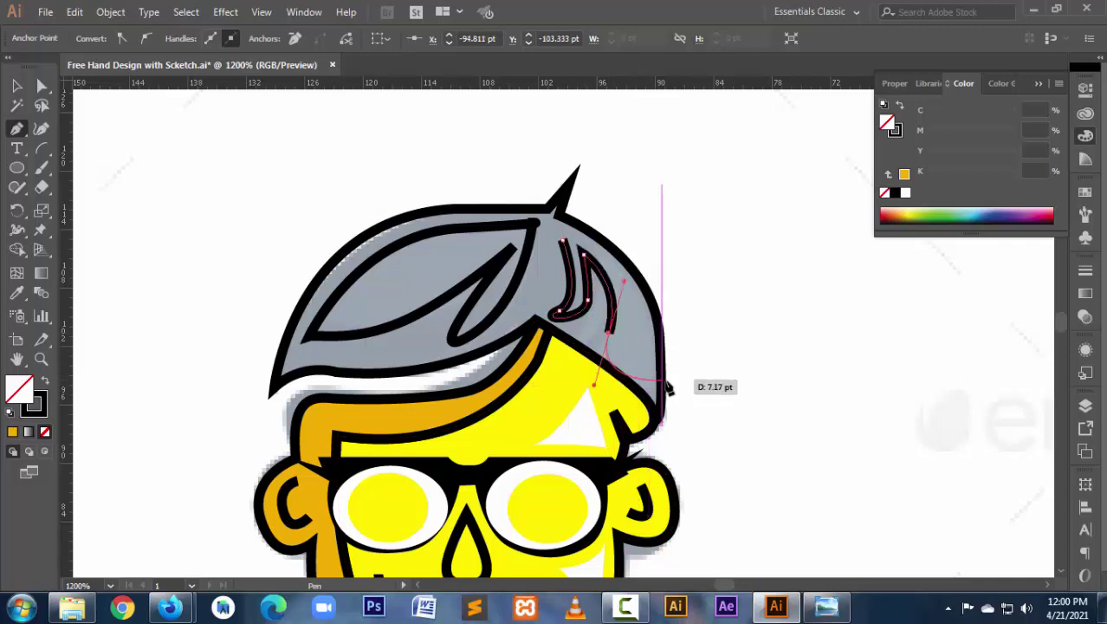
pyautogui.moveTo(648, 379)
pyautogui.mouseDown()
pyautogui.moveTo(669, 404)
pyautogui.moveTo(601, 264)
pyautogui.moveTo(574, 242)
pyautogui.moveTo(457, 208)
pyautogui.moveTo(485, 258)
pyautogui.moveTo(479, 246)
pyautogui.mouseUp()
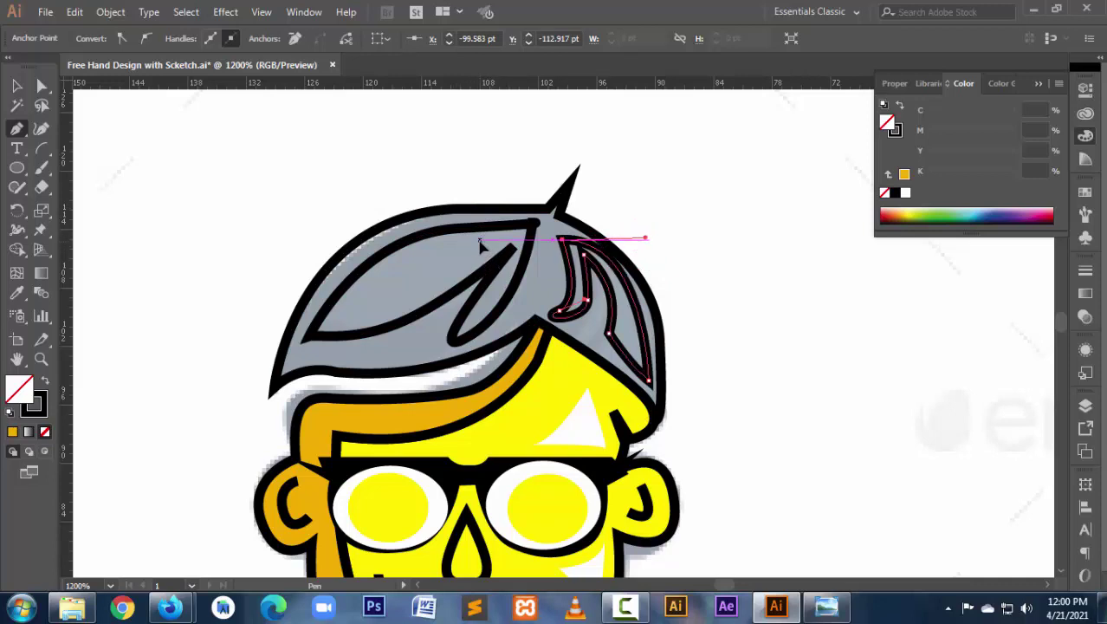
pyautogui.click(645, 237)
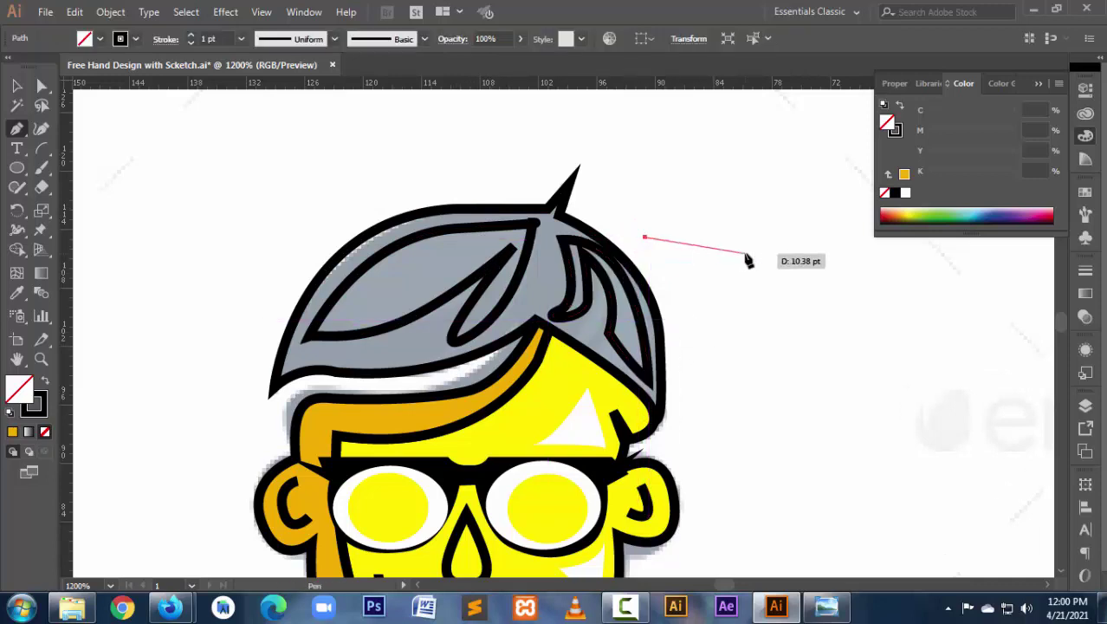
pyautogui.hotkey('ctrl', 'z')
# Reshape the right strand's top curve, then deselect the strand.
pyautogui.click(42, 85)
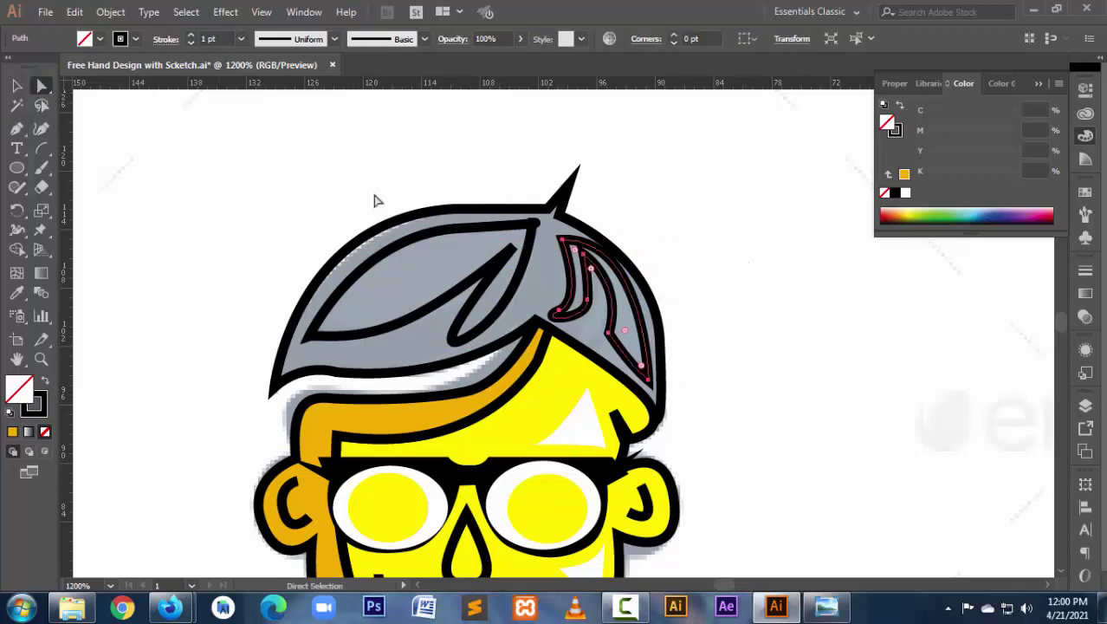
pyautogui.click(561, 239)
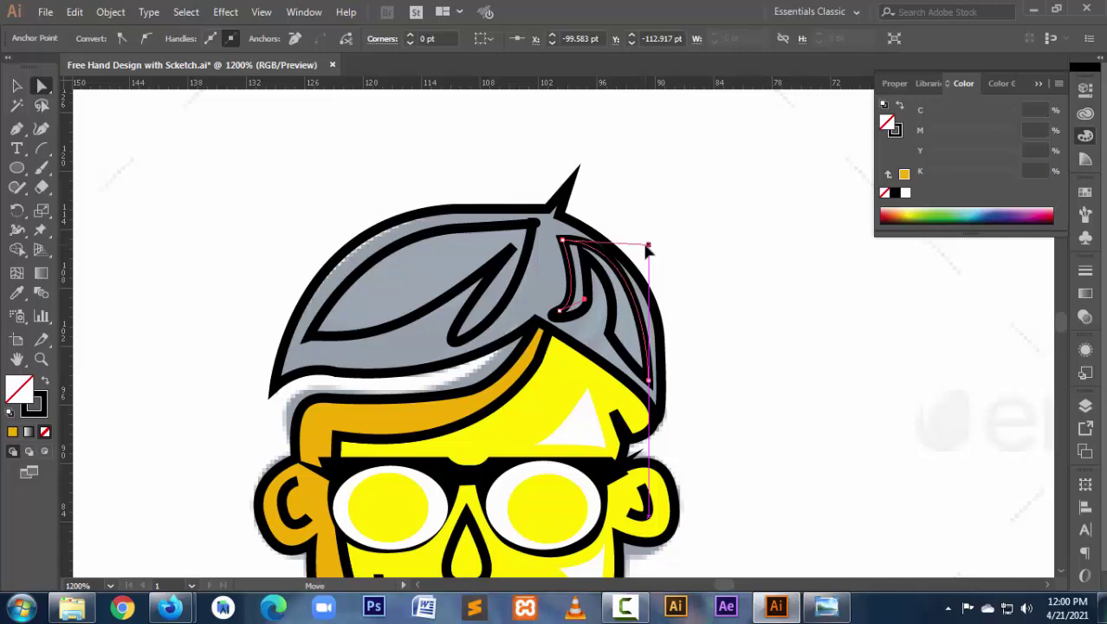
pyautogui.moveTo(648, 250); pyautogui.dragTo(648, 249)
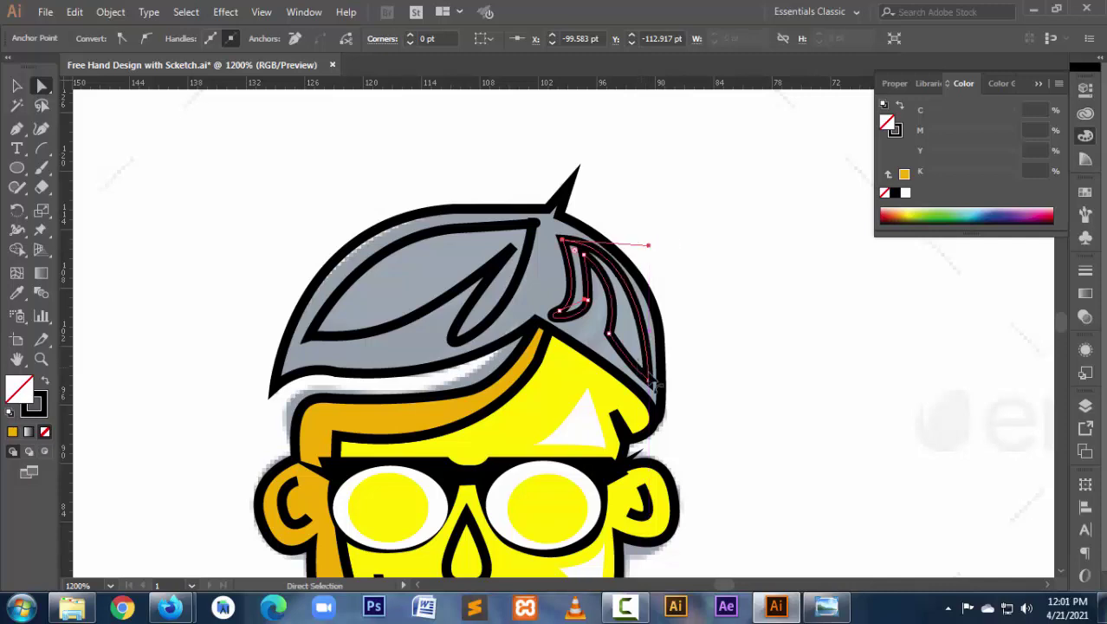
pyautogui.click(16, 85)
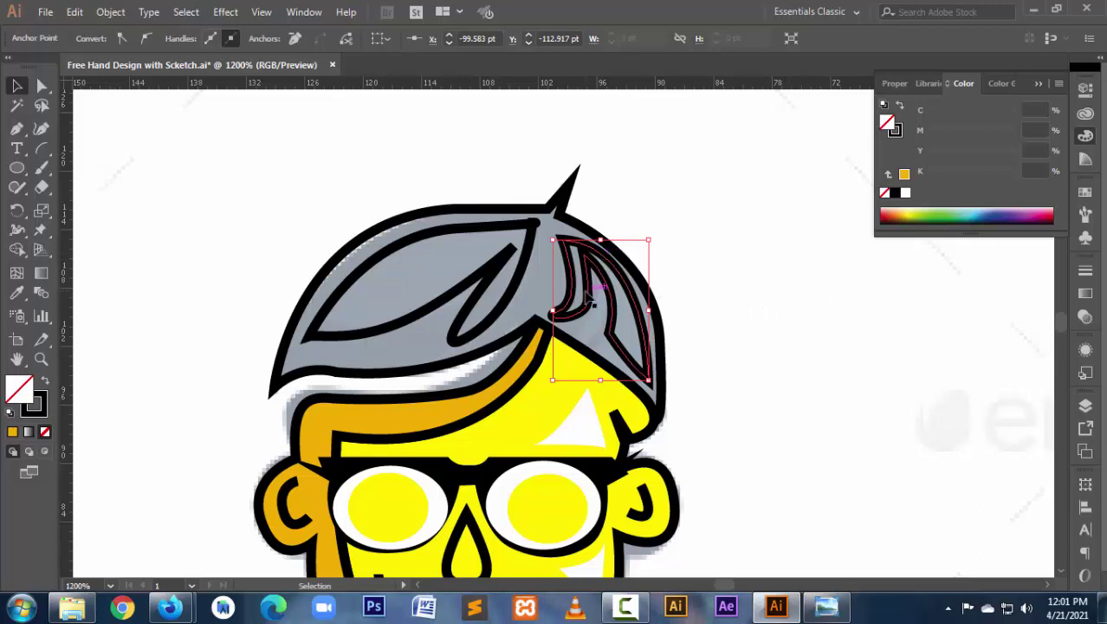
pyautogui.hotkey('ctrl', 'shift', 'a')
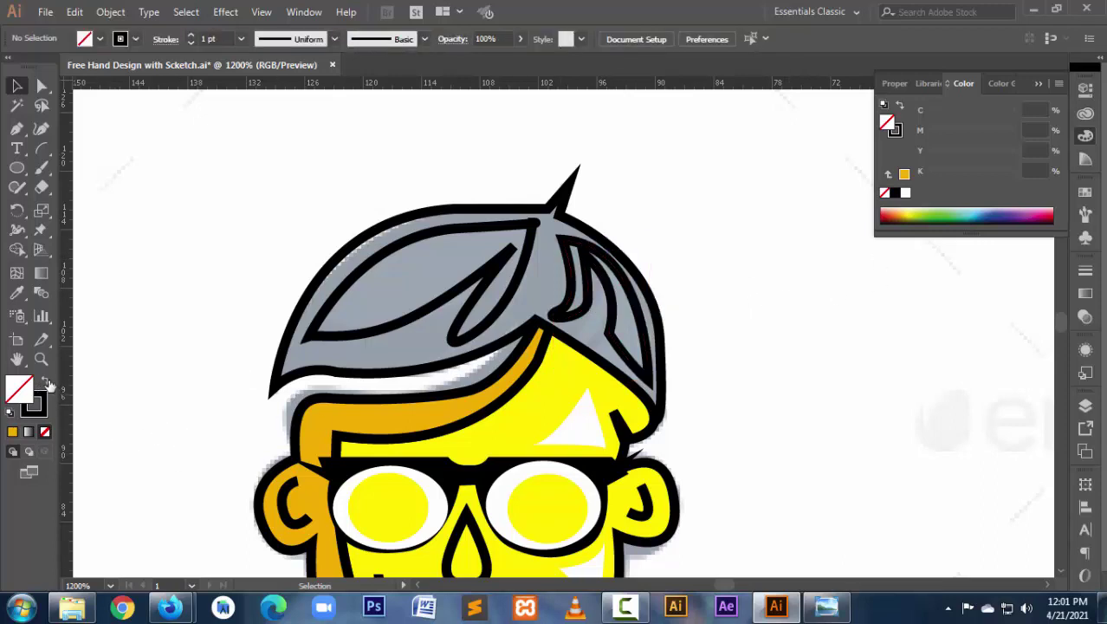
# Mix a dark blue fill of C 100, M 75, Y 50, K 0 with no stroke.
pyautogui.click(47, 383)
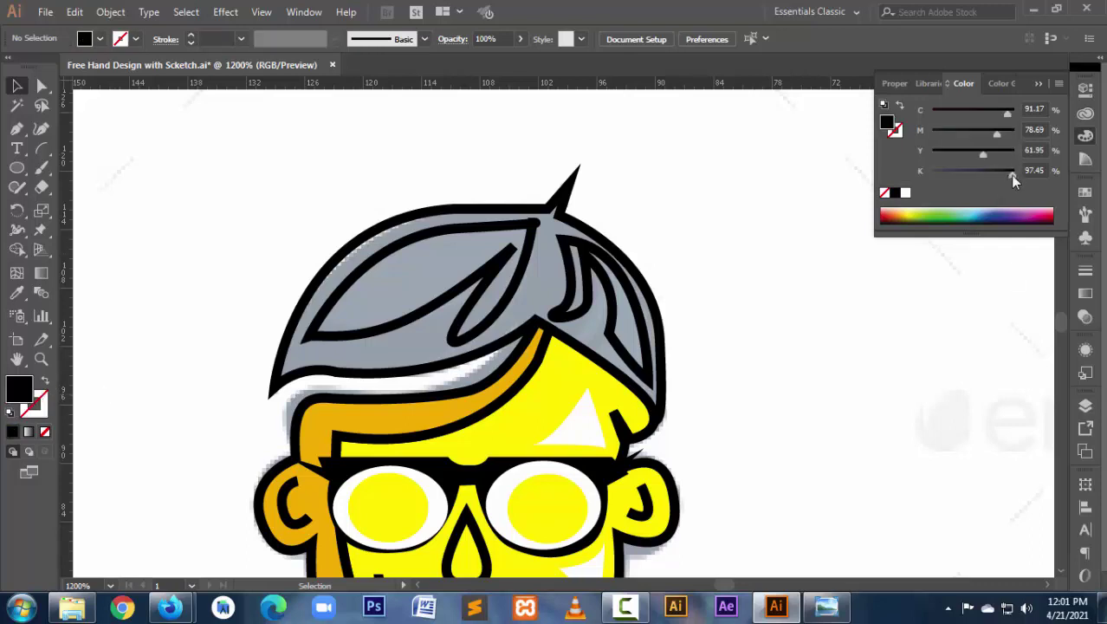
pyautogui.moveTo(1013, 179); pyautogui.dragTo(766, 203)
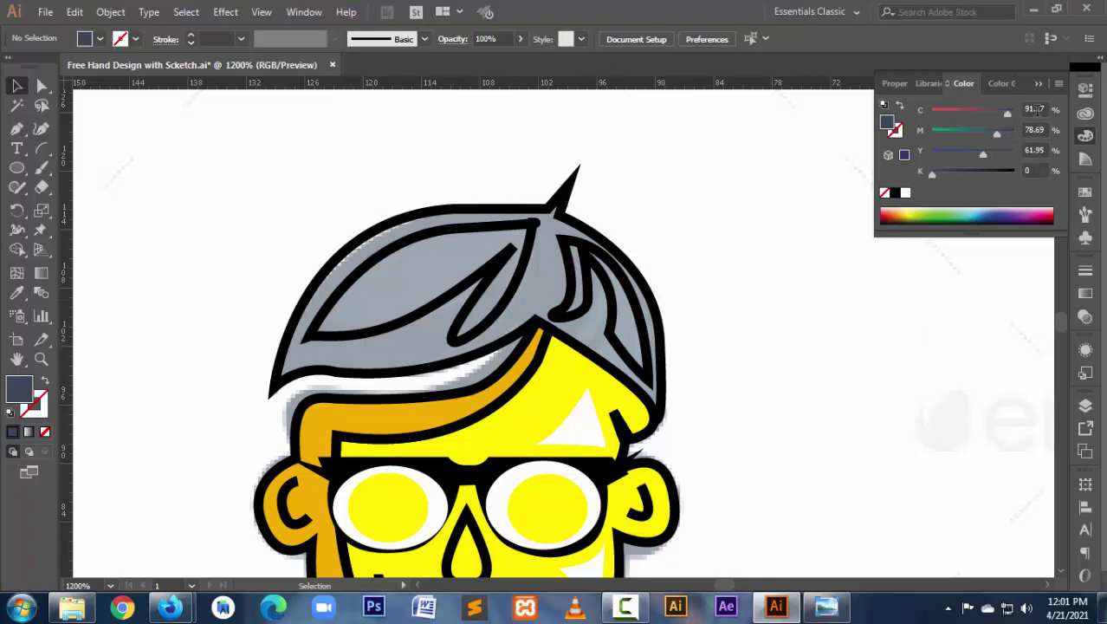
pyautogui.moveTo(1009, 115); pyautogui.dragTo(1022, 113)
pyautogui.click(1035, 129)
pyautogui.write('75')
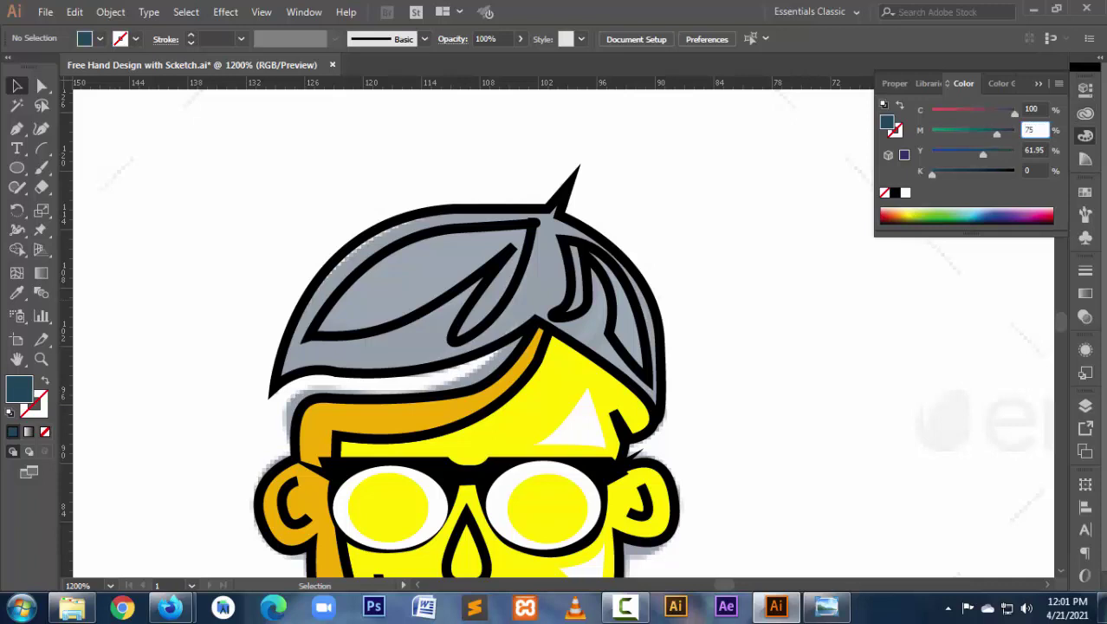
pyautogui.press('Return')
pyautogui.click(1040, 151)
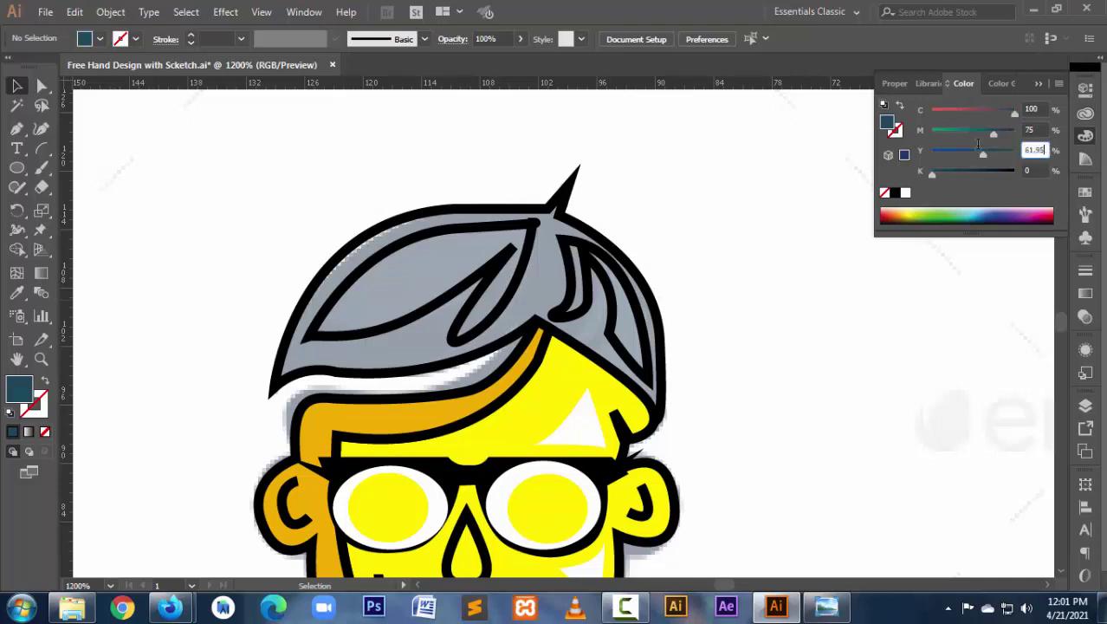
pyautogui.write('50')
pyautogui.press('Return')
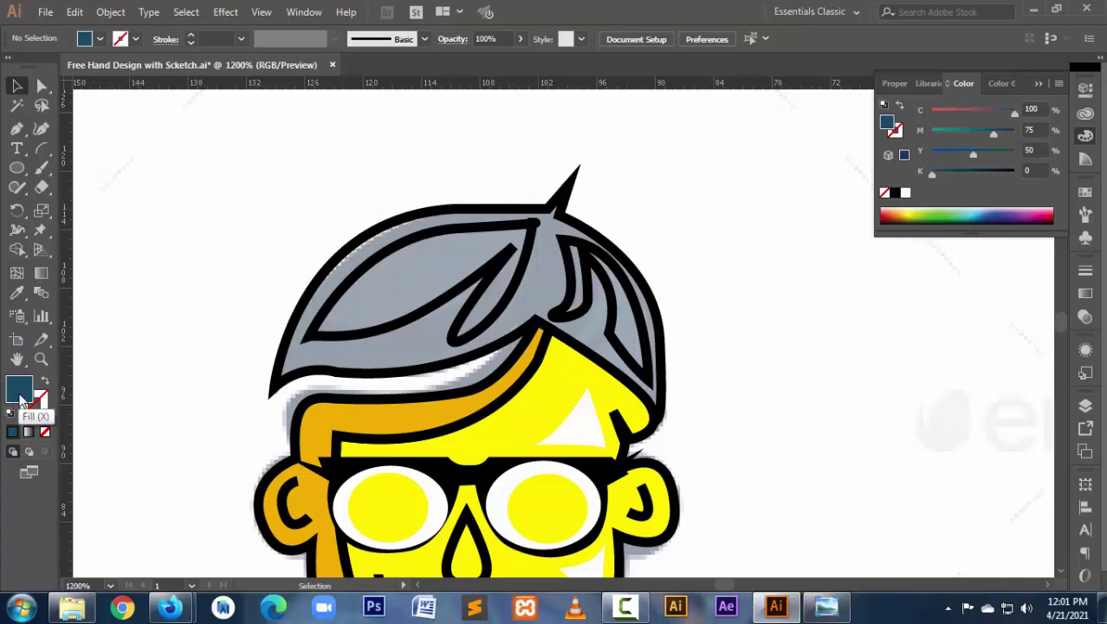
pyautogui.click(17, 292)
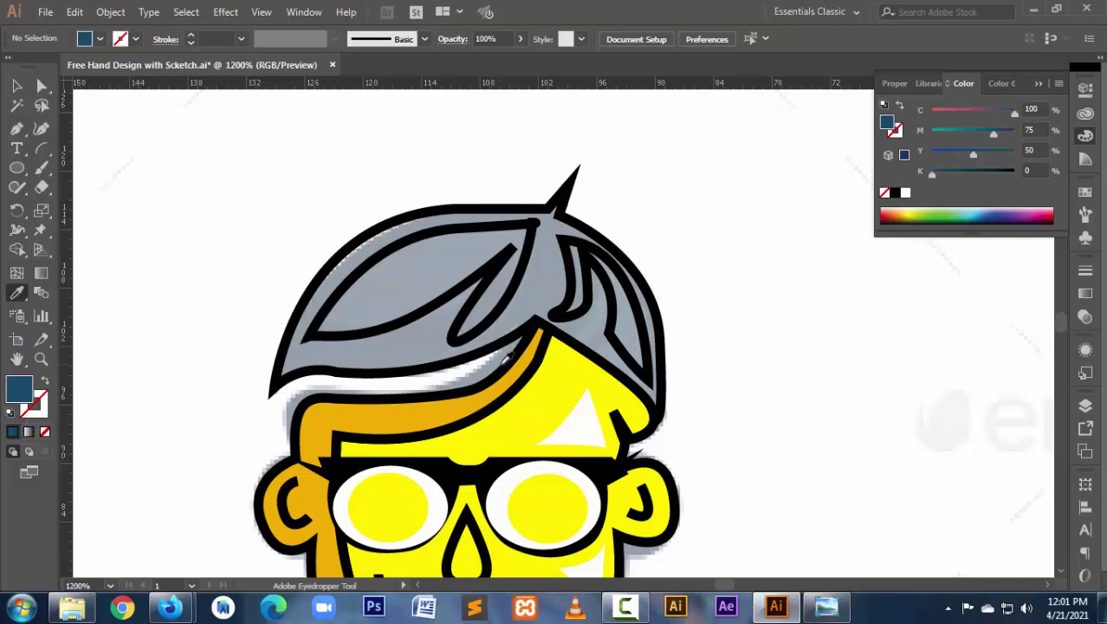
# Fill the left and right hair strands dark blue and the hair cap black.
pyautogui.keyDown('alt'); pyautogui.click(482, 260); pyautogui.keyUp('alt')
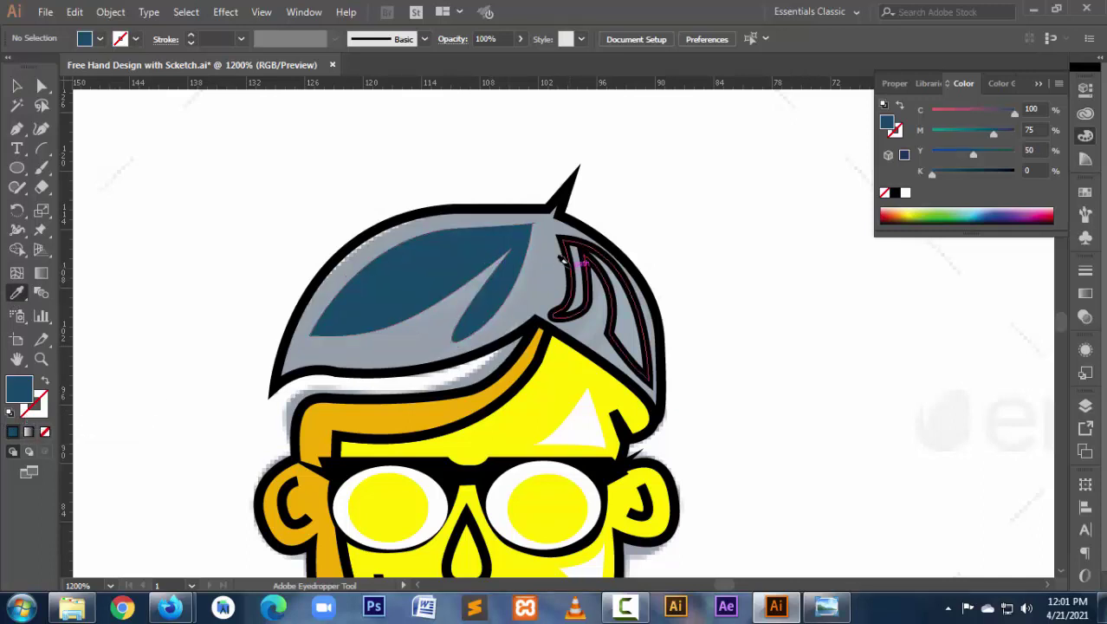
pyautogui.keyDown('alt'); pyautogui.click(585, 308); pyautogui.keyUp('alt')
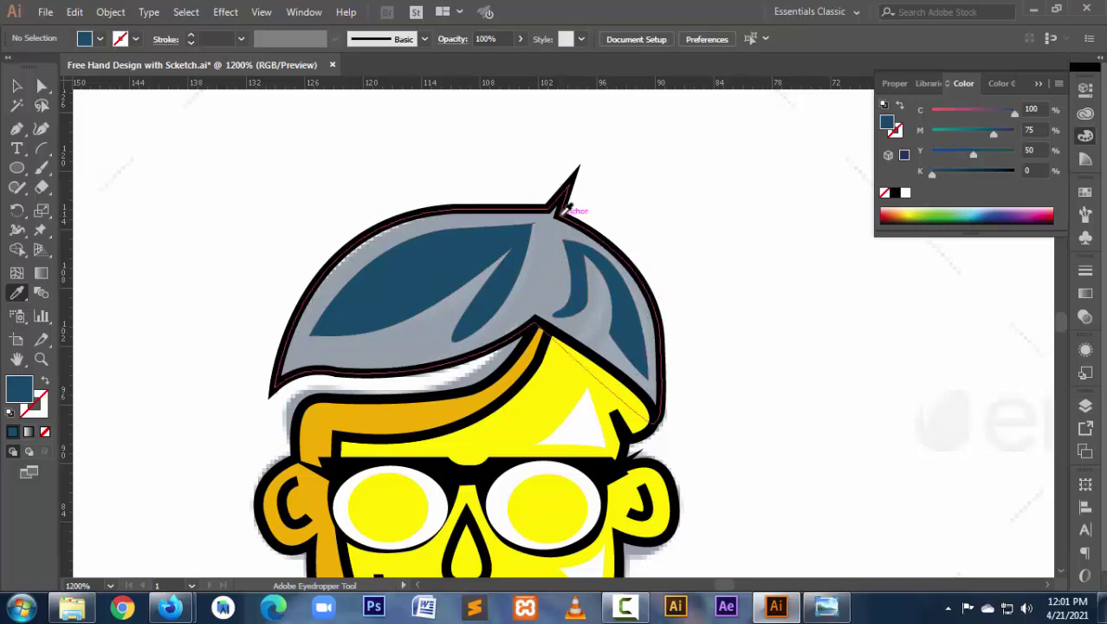
pyautogui.keyDown('ctrl'); pyautogui.click(567, 227); pyautogui.keyUp('ctrl')
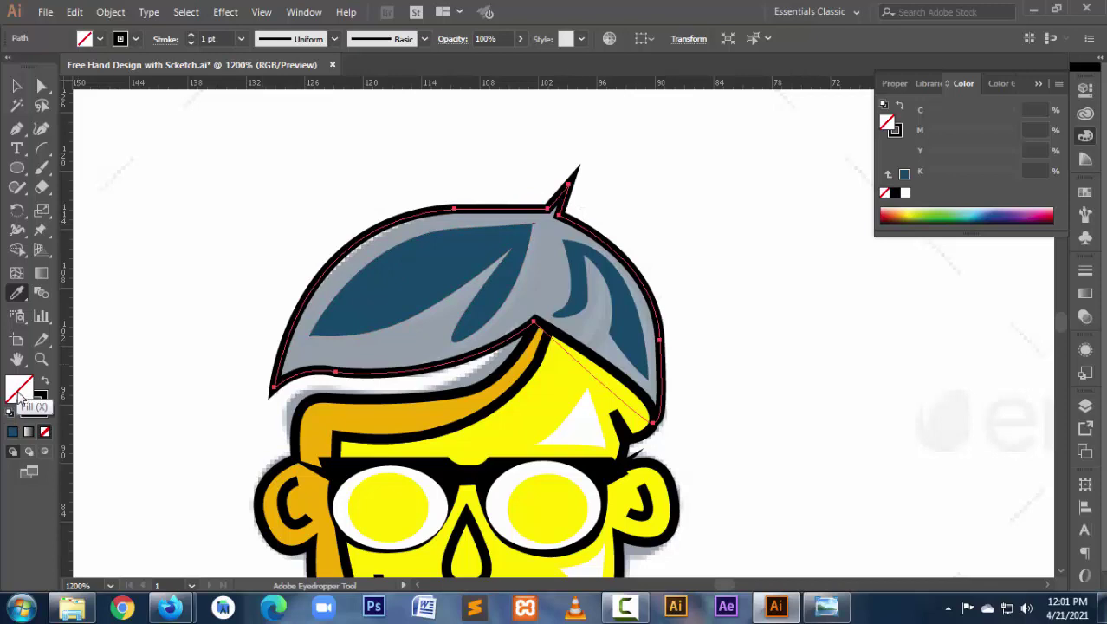
pyautogui.click(895, 194)
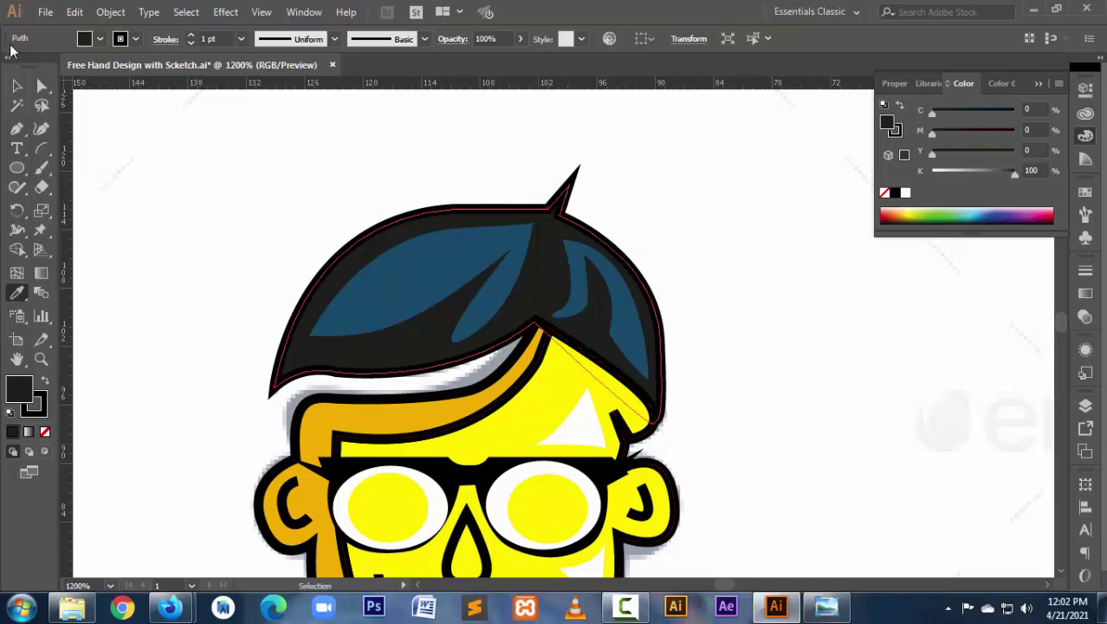
pyautogui.click(19, 85)
pyautogui.click(209, 359)
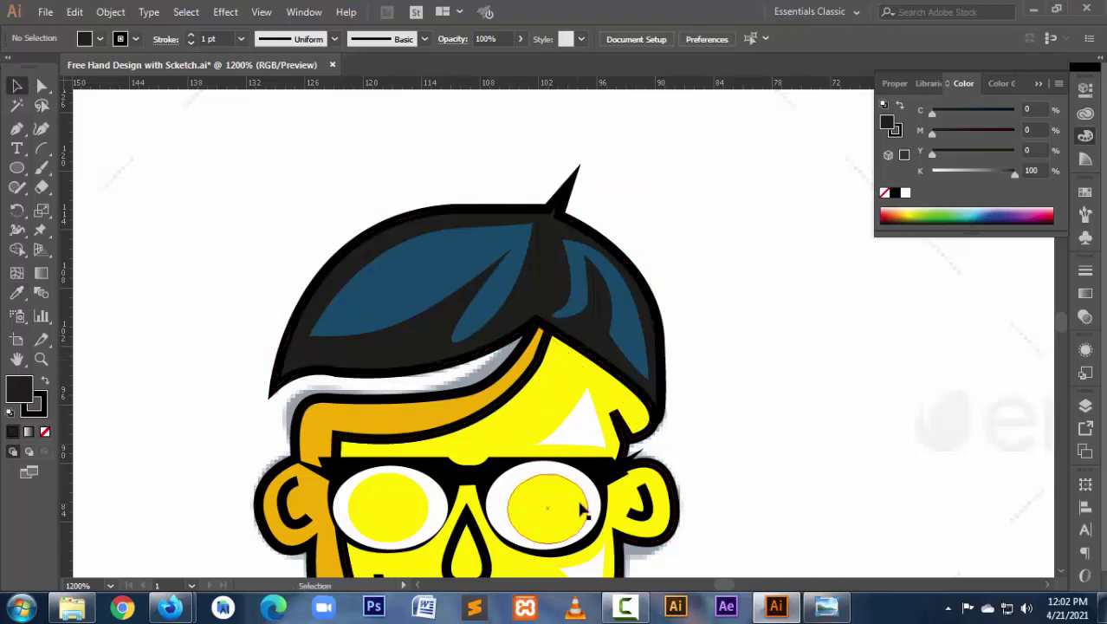
pyautogui.hotkey('ctrl', '-')
pyautogui.hotkey('ctrl', '-')
pyautogui.moveTo(548, 468)
pyautogui.mouseDown()
pyautogui.moveTo(586, 363)
pyautogui.moveTo(523, 423)
pyautogui.mouseUp()
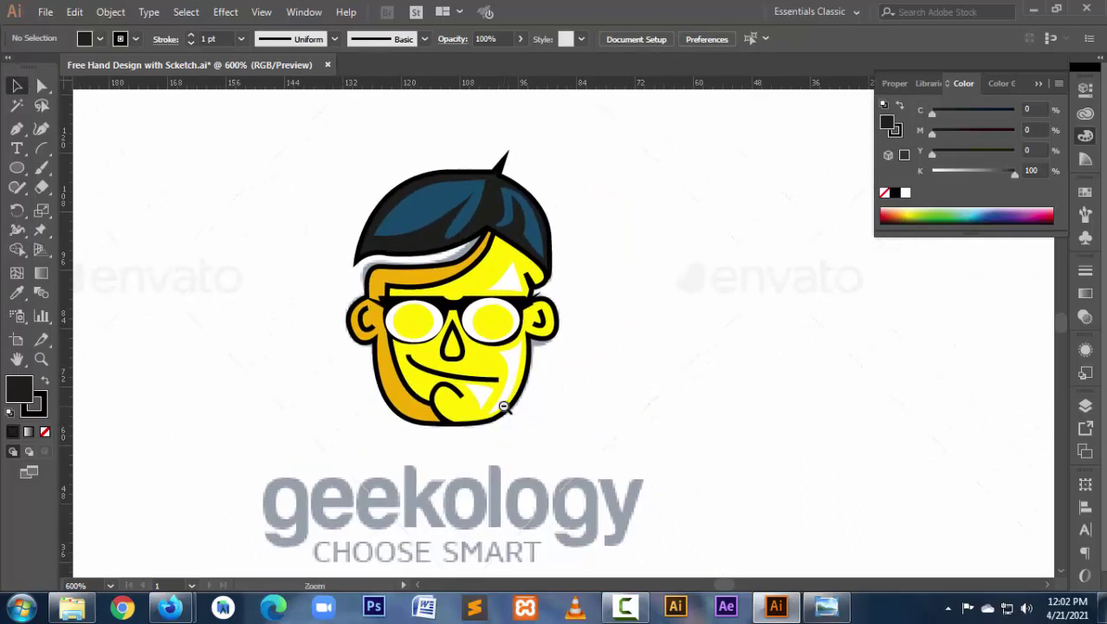
pyautogui.hotkey('ctrl', '-')
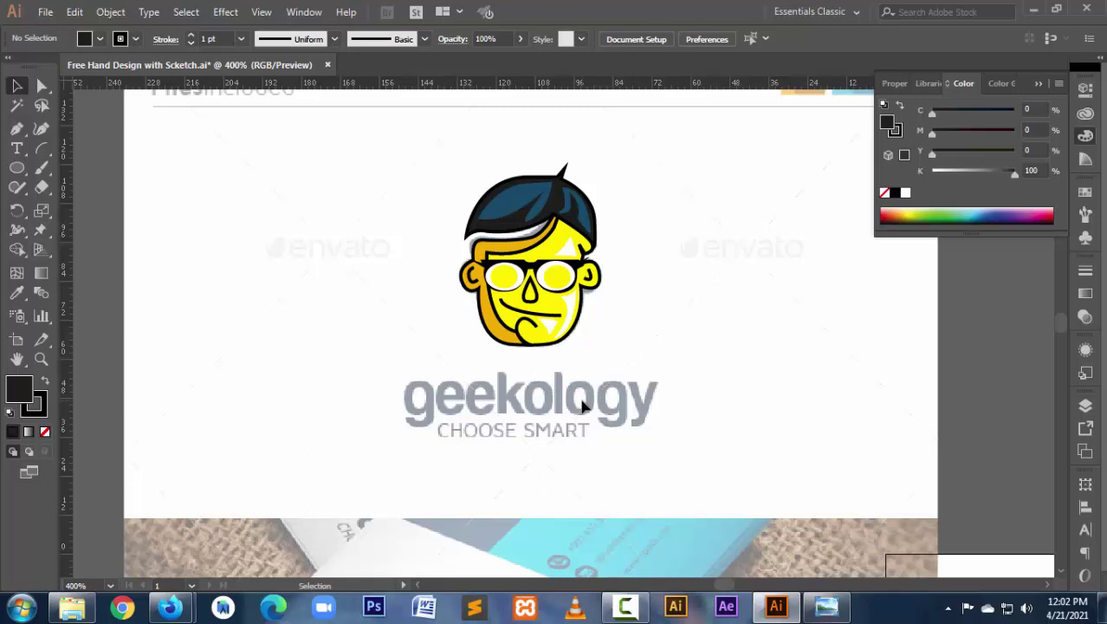
pyautogui.press('c')
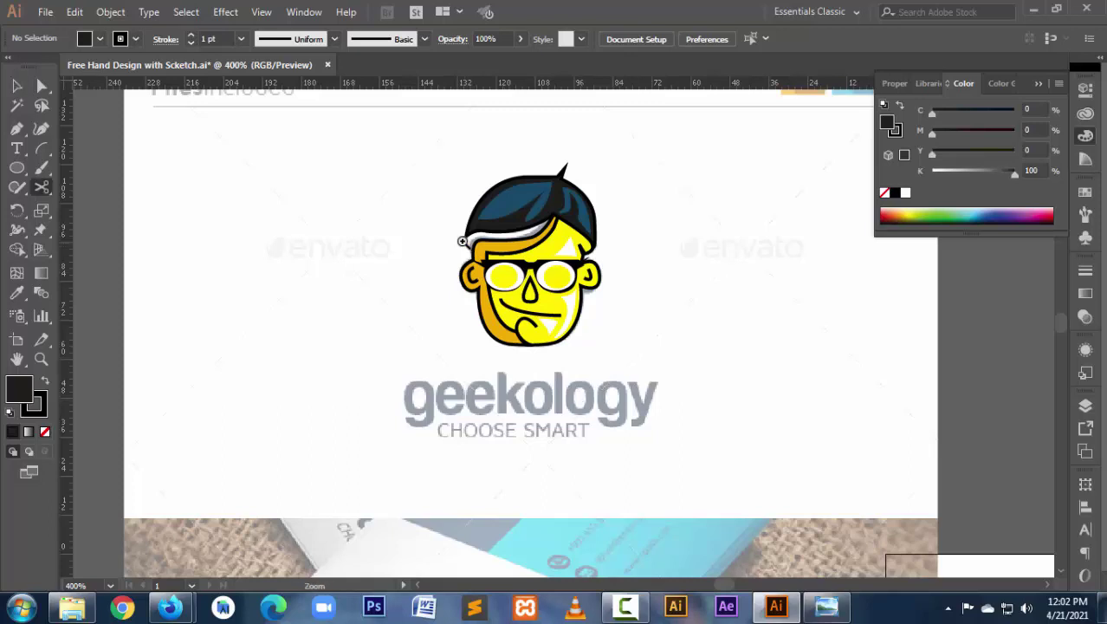
pyautogui.moveTo(461, 241); pyautogui.dragTo(660, 361)
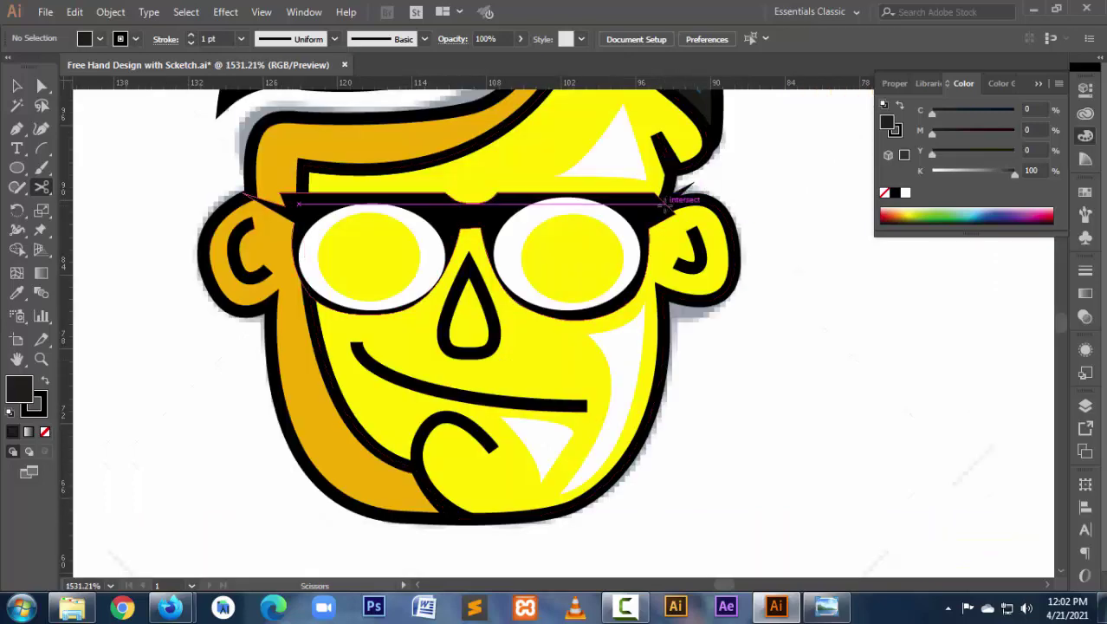
pyautogui.keyDown('ctrl'); pyautogui.keyDown('alt'); pyautogui.click(584, 279); pyautogui.keyUp('alt'); pyautogui.keyUp('ctrl')
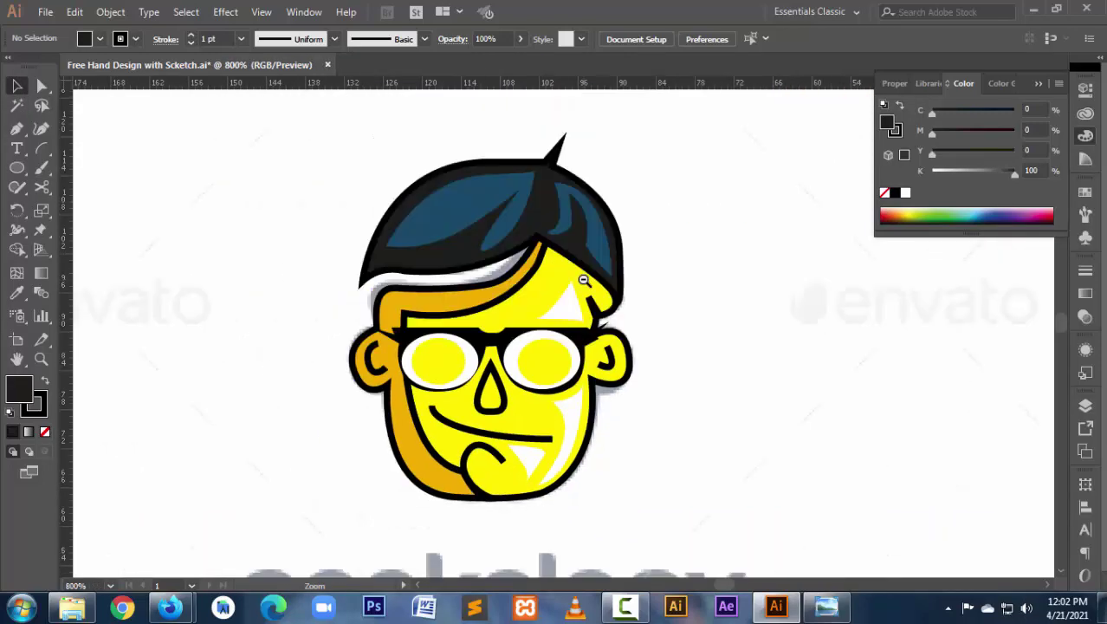
pyautogui.hotkey('ctrl', '-')
# Zoom in on the right ear and delete the stray anchor point there.
pyautogui.moveTo(388, 217); pyautogui.dragTo(638, 525)
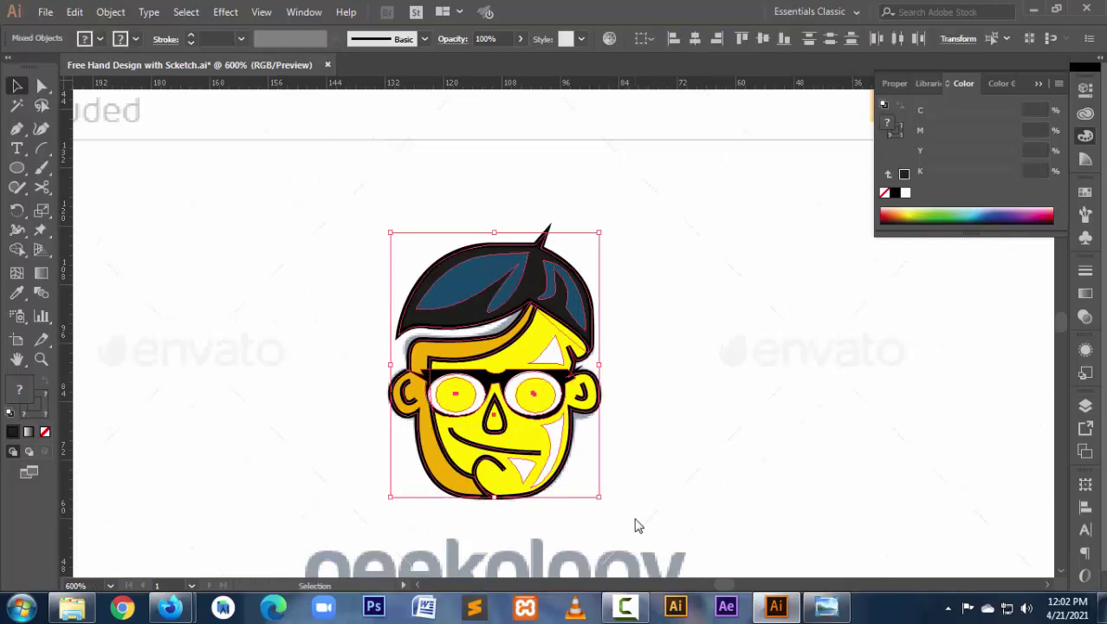
pyautogui.moveTo(567, 350); pyautogui.dragTo(625, 428)
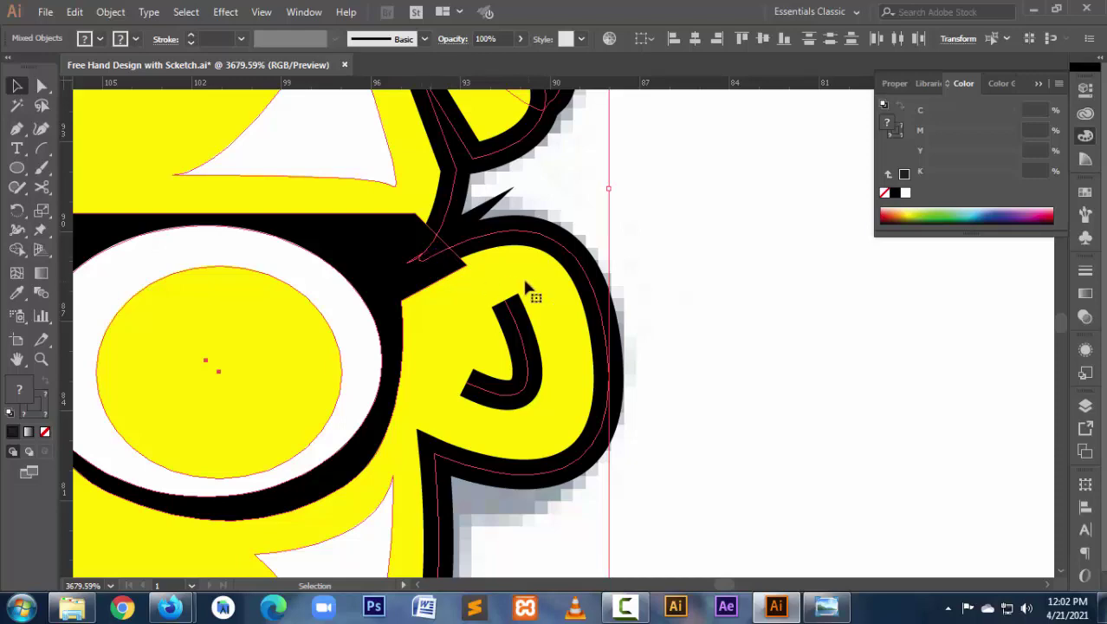
pyautogui.moveTo(376, 223); pyautogui.dragTo(466, 288)
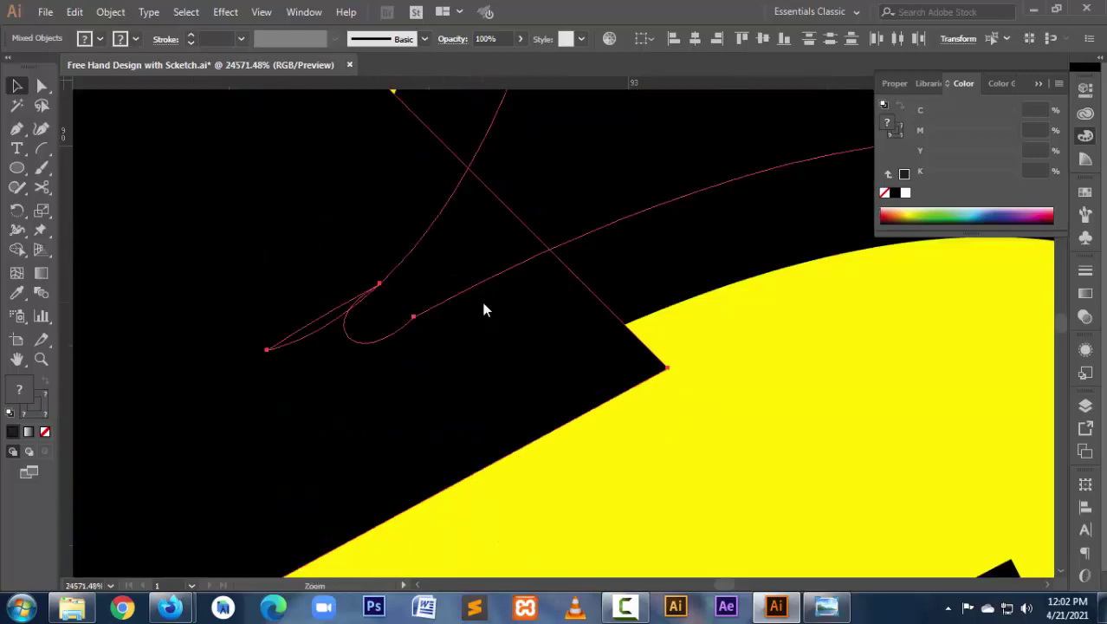
pyautogui.keyDown('alt'); pyautogui.click(375, 288); pyautogui.keyUp('alt')
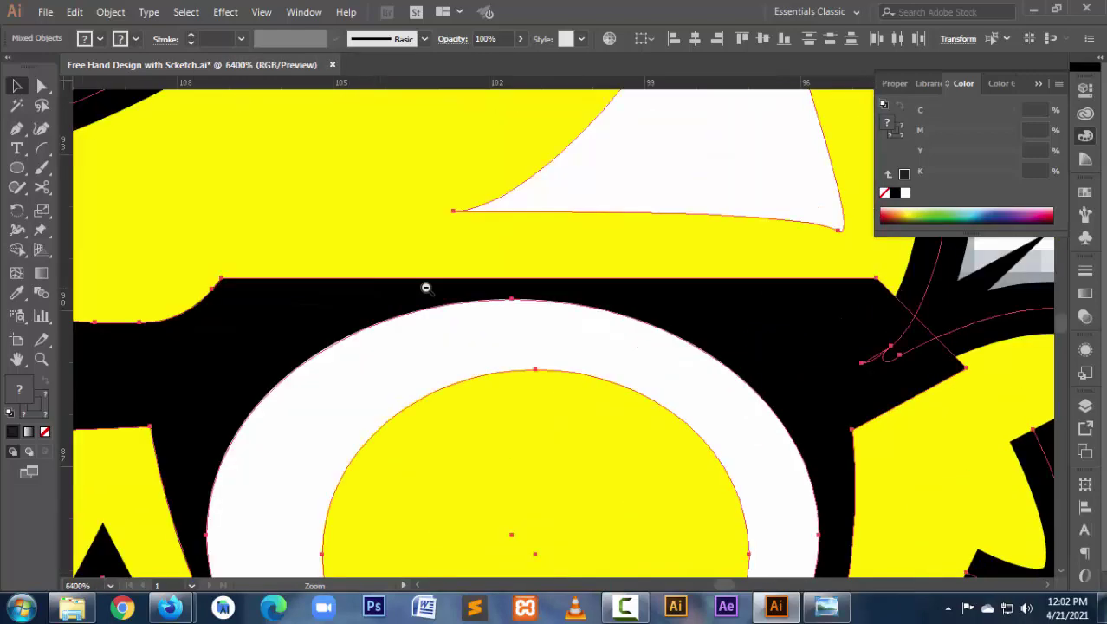
pyautogui.click(427, 345)
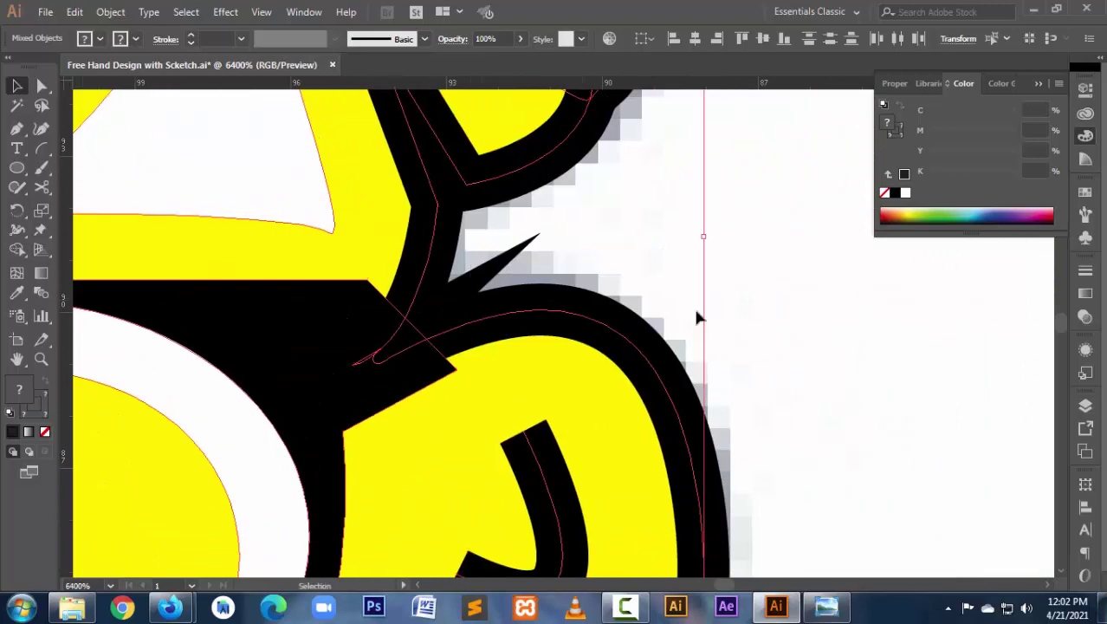
pyautogui.click(698, 318)
pyautogui.moveTo(582, 371); pyautogui.dragTo(661, 365)
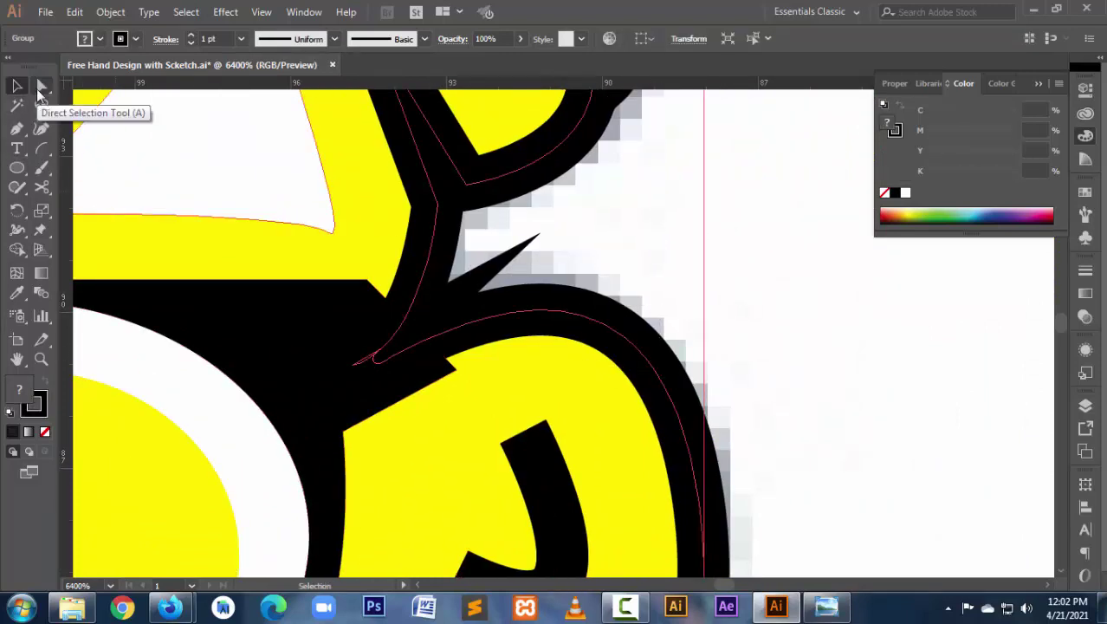
pyautogui.click(19, 128)
pyautogui.moveTo(24, 128); pyautogui.dragTo(82, 164)
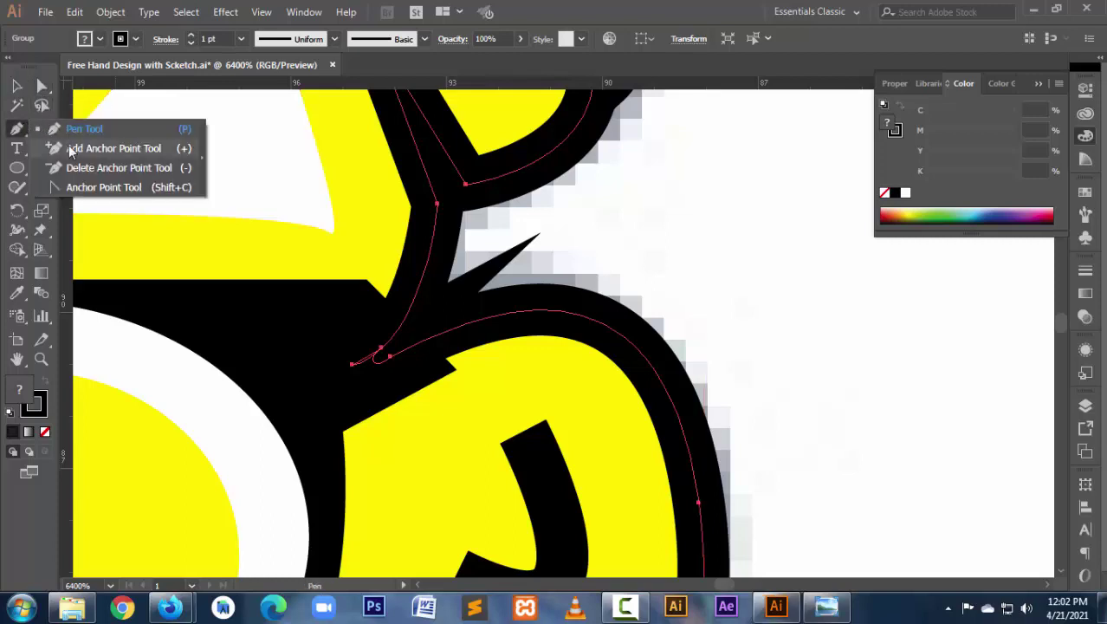
pyautogui.moveTo(318, 320); pyautogui.dragTo(378, 374)
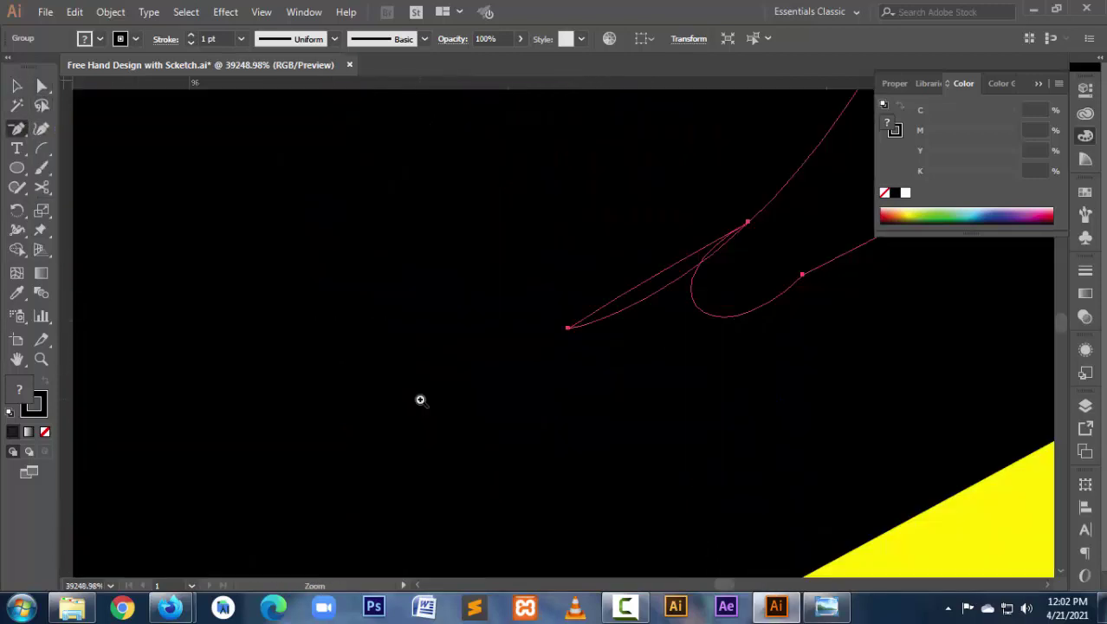
pyautogui.click(567, 328)
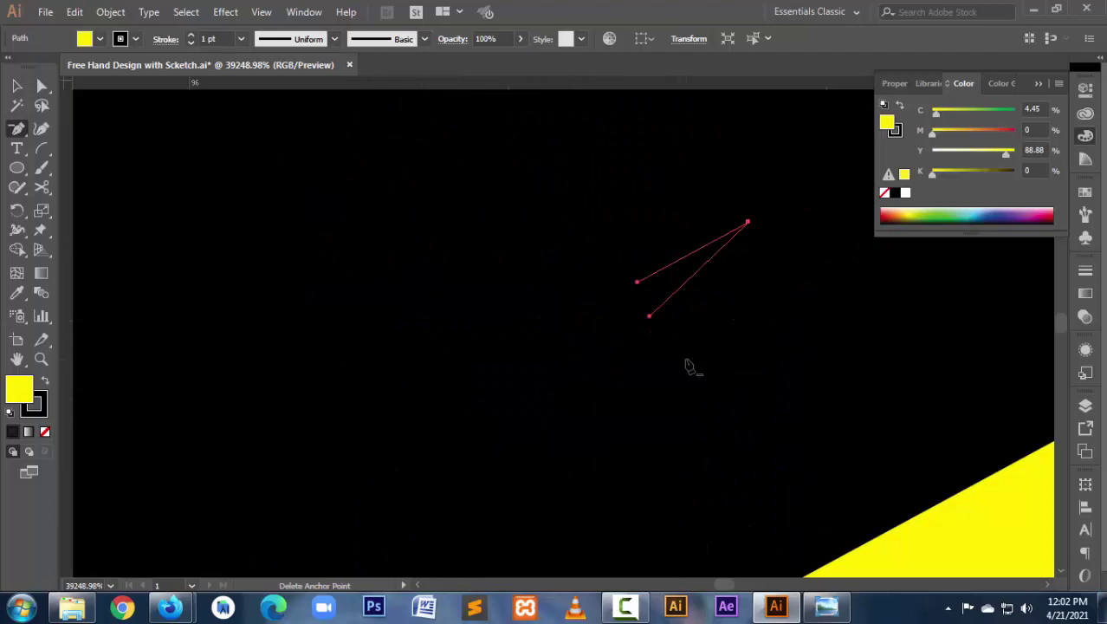
# Remove the leftover stray path segment beside the right ear.
pyautogui.keyDown('ctrl'); pyautogui.keyDown('alt'); pyautogui.click(745, 337); pyautogui.keyUp('alt'); pyautogui.keyUp('ctrl')
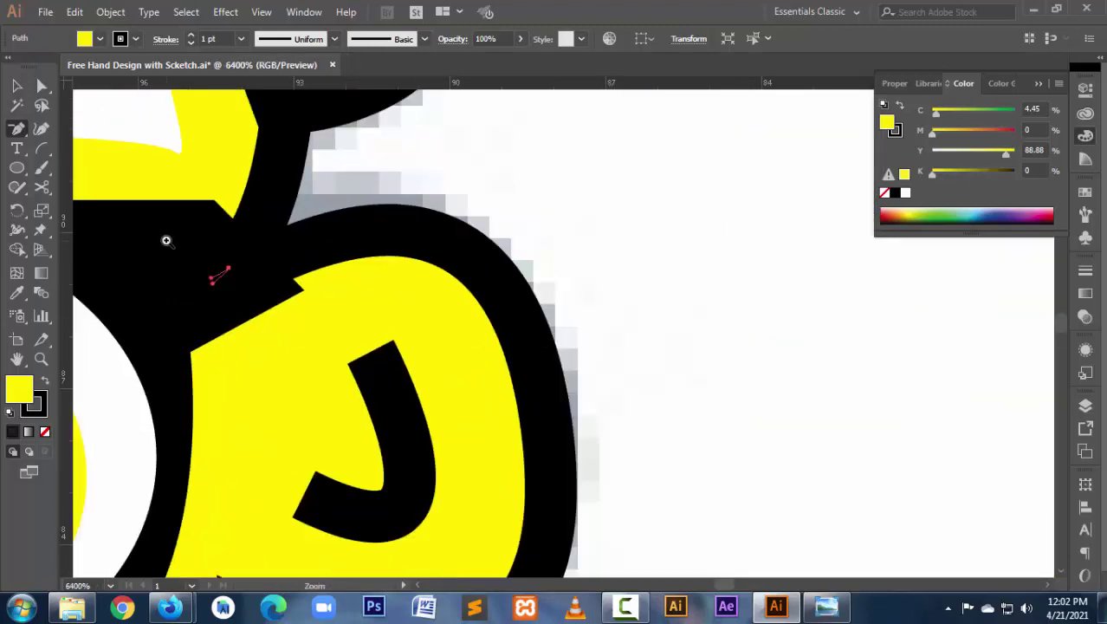
pyautogui.moveTo(166, 240); pyautogui.dragTo(303, 338)
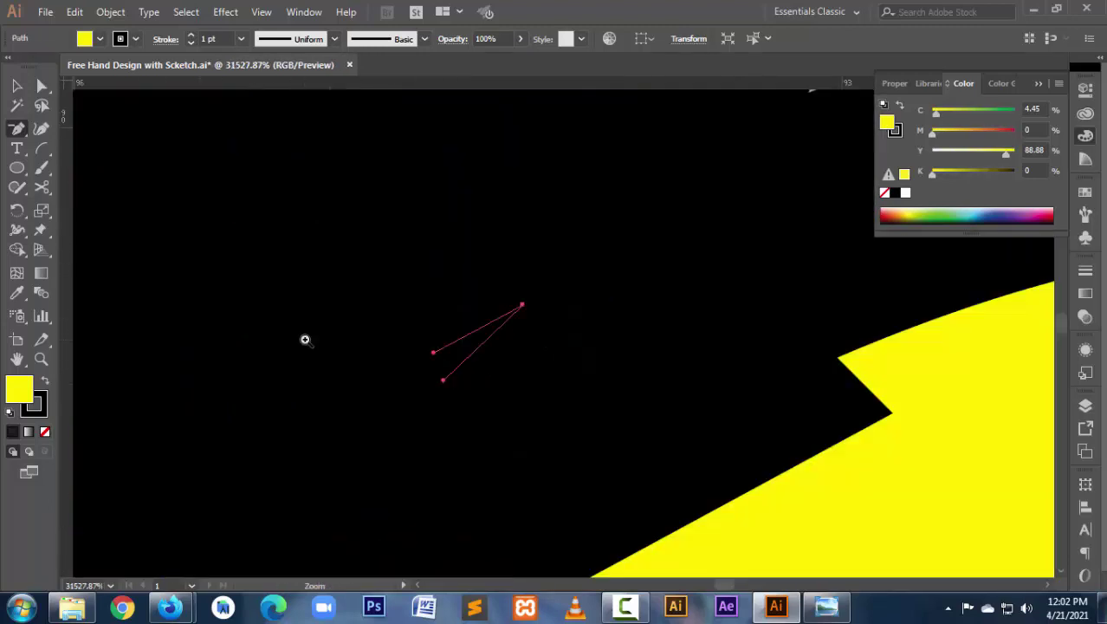
pyautogui.press('Delete')
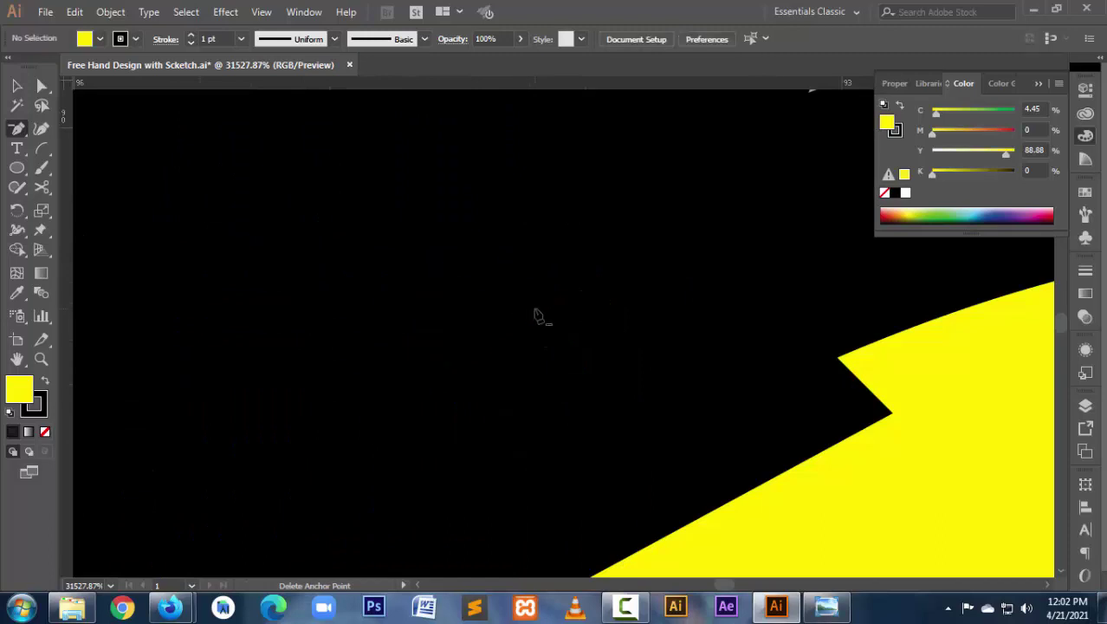
pyautogui.keyDown('ctrl'); pyautogui.keyDown('alt'); pyautogui.click(588, 313); pyautogui.keyUp('alt'); pyautogui.keyUp('ctrl')
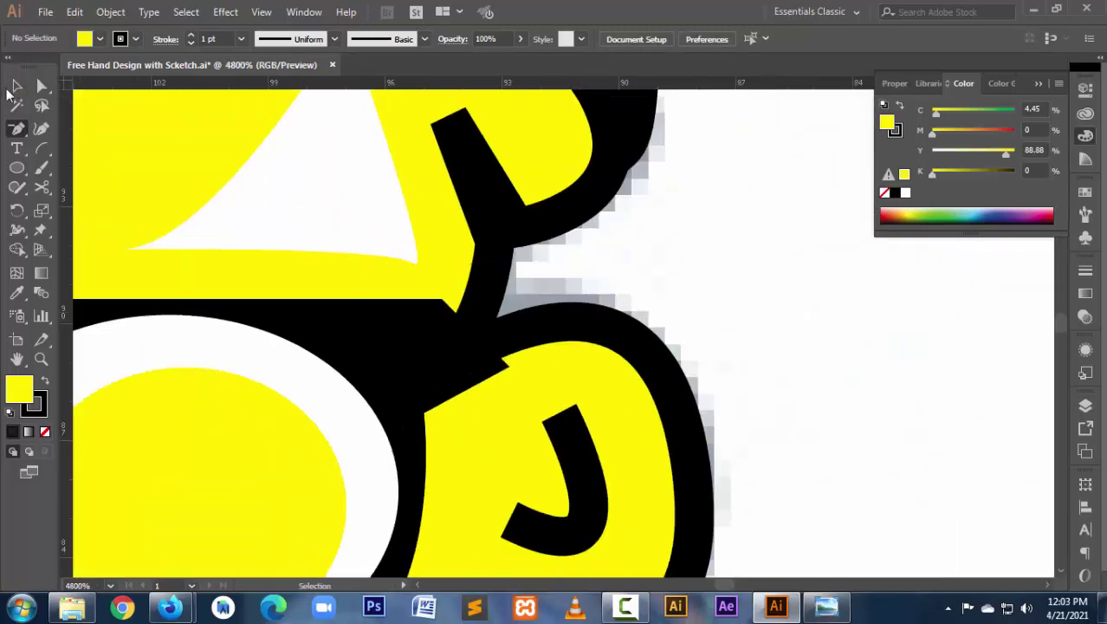
# Reshape the glasses outline's corner anchors near the right ear into a tidier join.
pyautogui.click(18, 86)
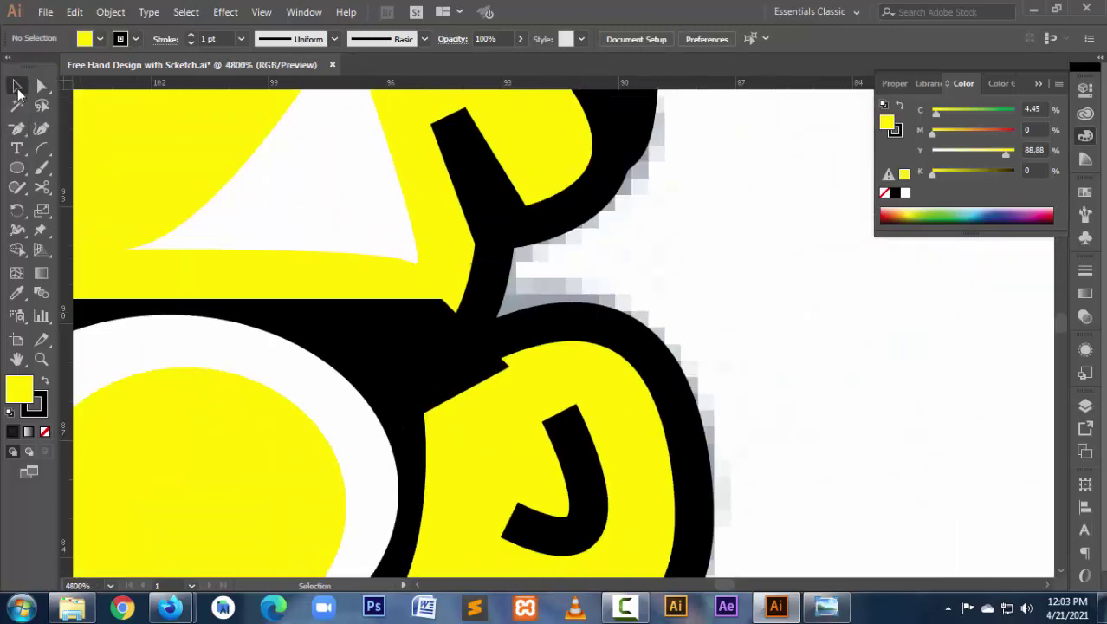
pyautogui.click(440, 346)
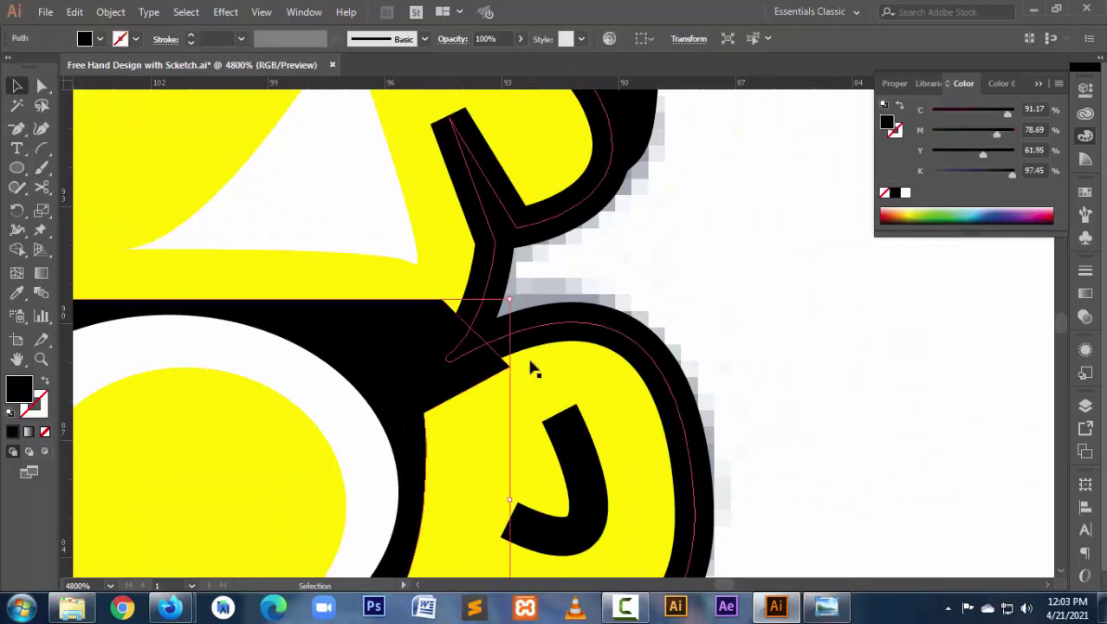
pyautogui.click(42, 85)
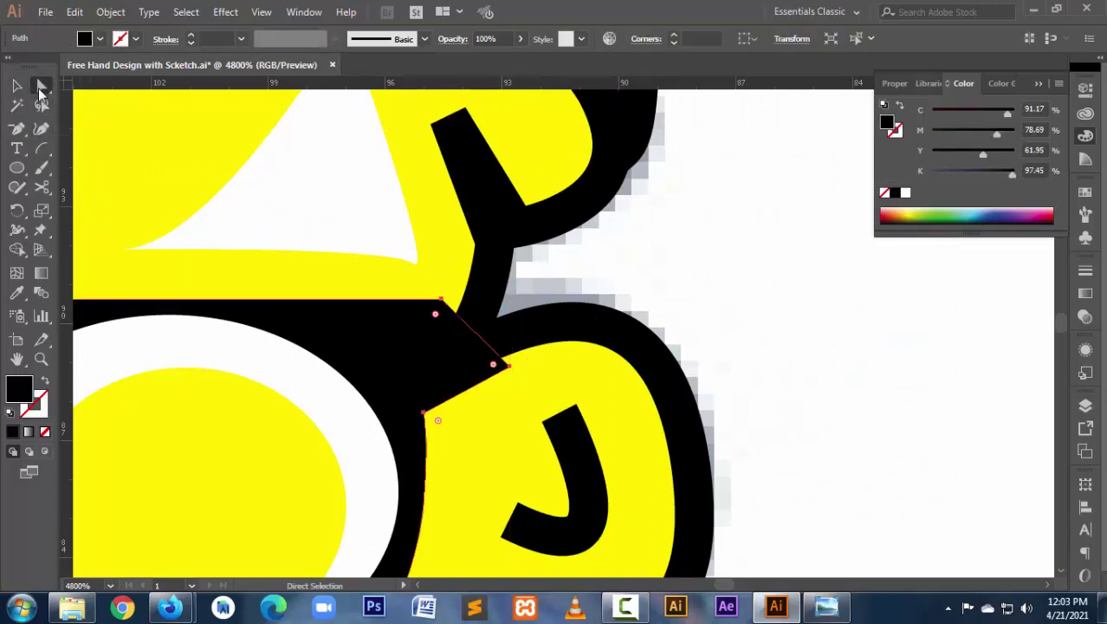
pyautogui.click(511, 369)
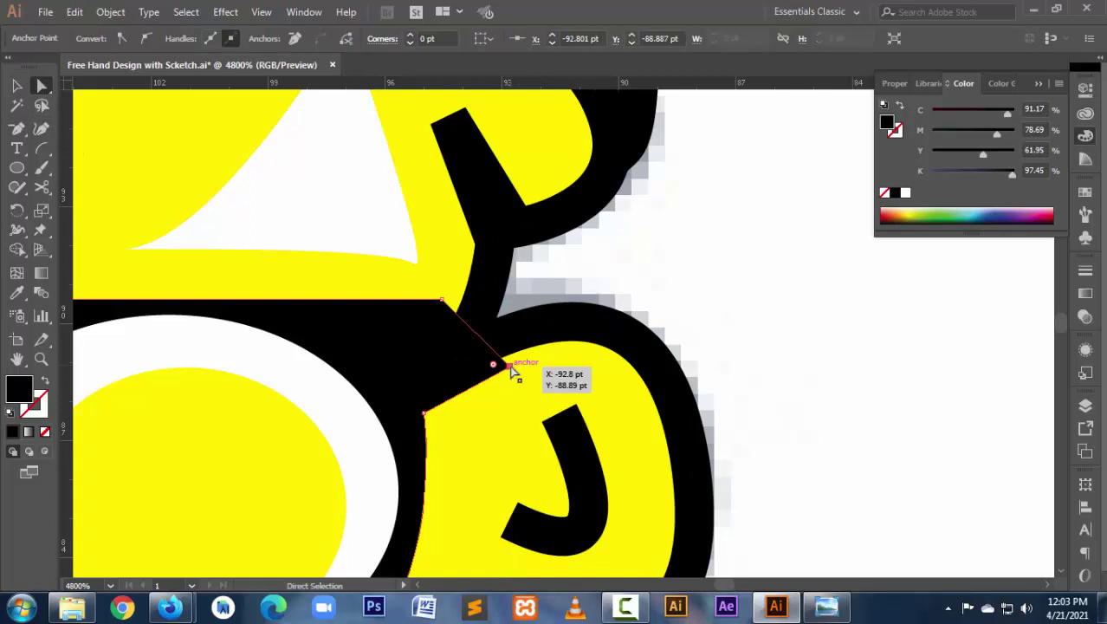
pyautogui.moveTo(510, 368); pyautogui.dragTo(495, 354)
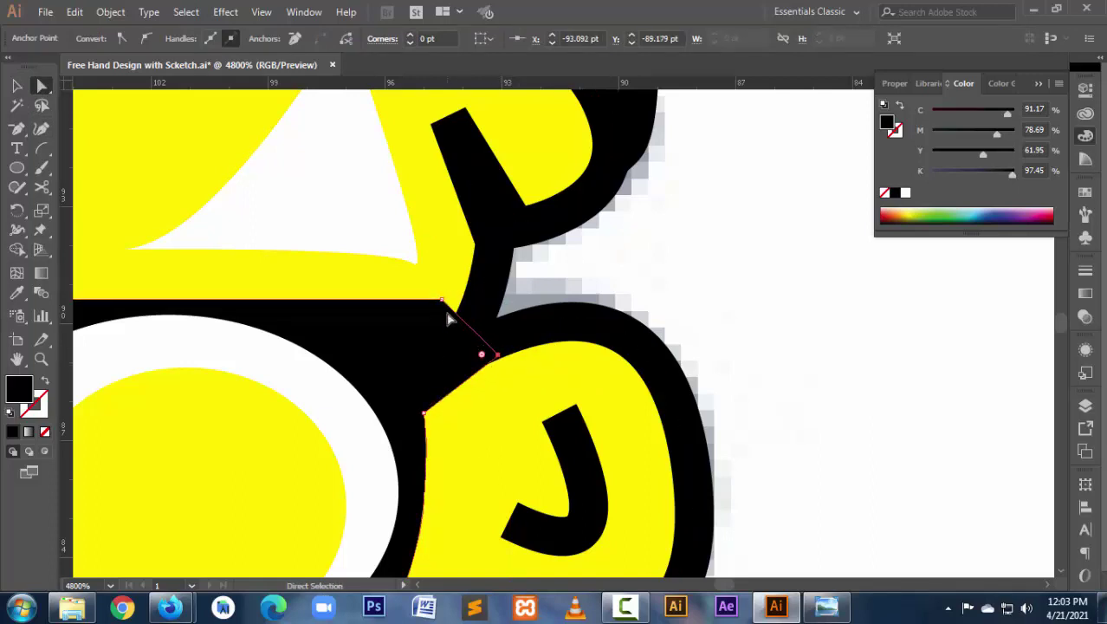
pyautogui.moveTo(442, 298)
pyautogui.mouseDown()
pyautogui.moveTo(453, 309)
pyautogui.moveTo(441, 300)
pyautogui.mouseUp()
pyautogui.click(492, 351)
pyautogui.moveTo(492, 351); pyautogui.dragTo(476, 336)
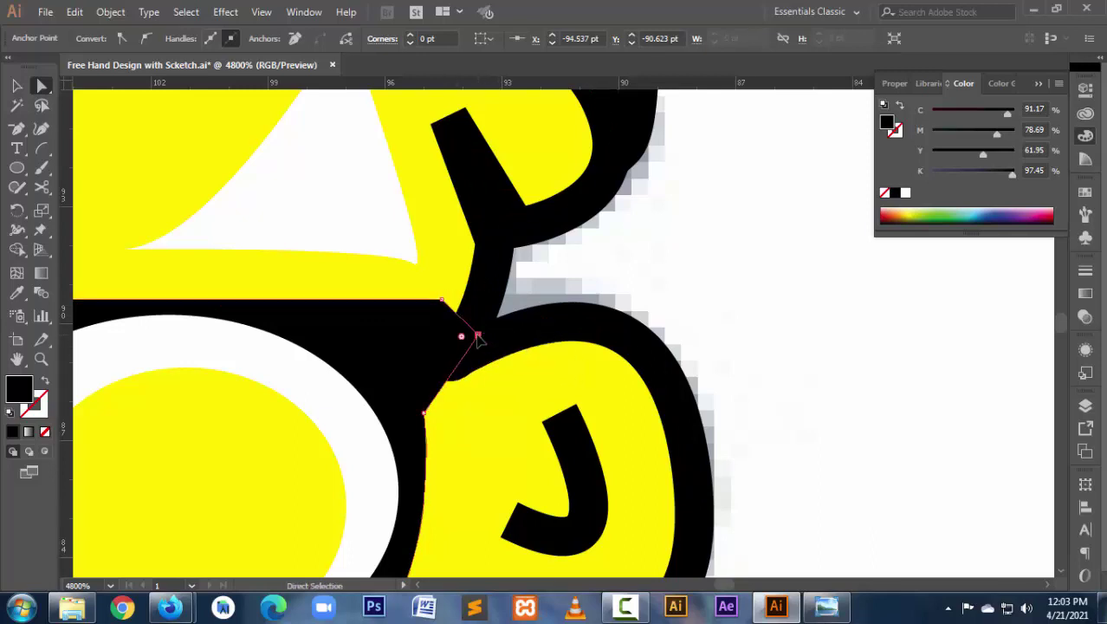
pyautogui.moveTo(441, 301); pyautogui.dragTo(375, 301)
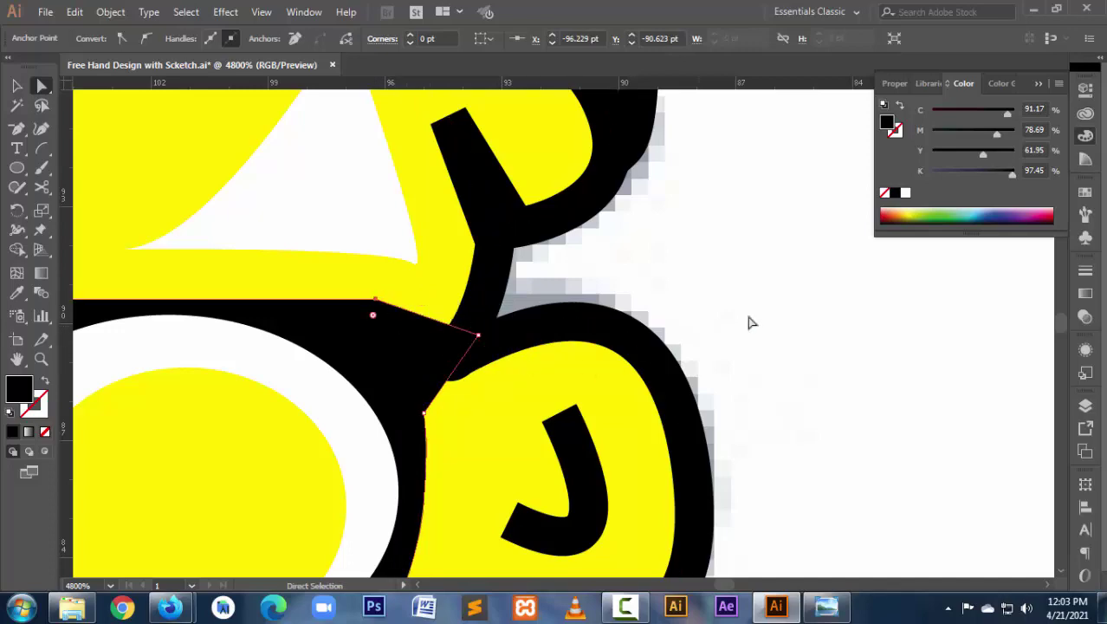
pyautogui.click(769, 362)
pyautogui.keyDown('ctrl'); pyautogui.keyDown('alt'); pyautogui.click(510, 385); pyautogui.keyUp('alt'); pyautogui.keyUp('ctrl')
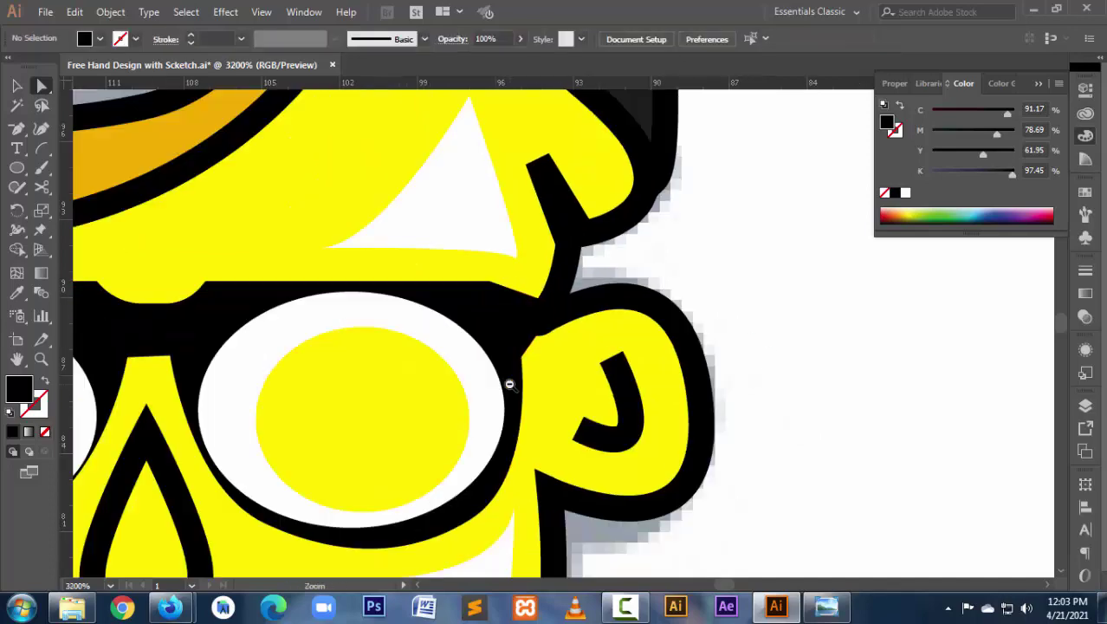
pyautogui.keyDown('ctrl'); pyautogui.keyDown('alt'); pyautogui.click(509, 384); pyautogui.keyUp('alt'); pyautogui.keyUp('ctrl')
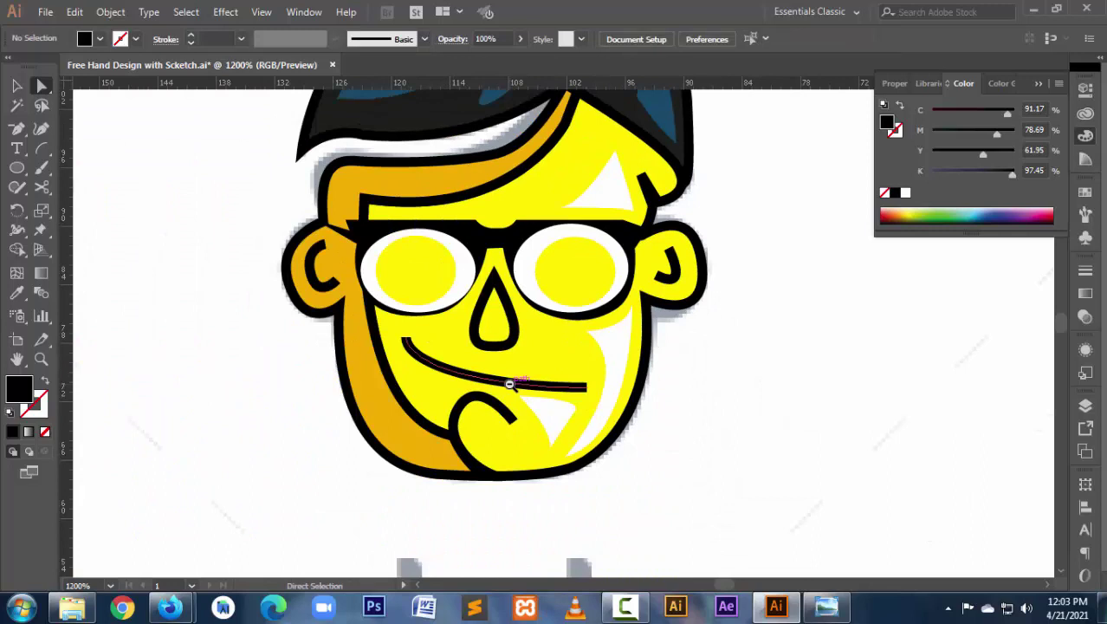
# Add an anchor on the frame's upper edge and nudge it out to form the left arm.
pyautogui.moveTo(254, 205); pyautogui.dragTo(390, 272)
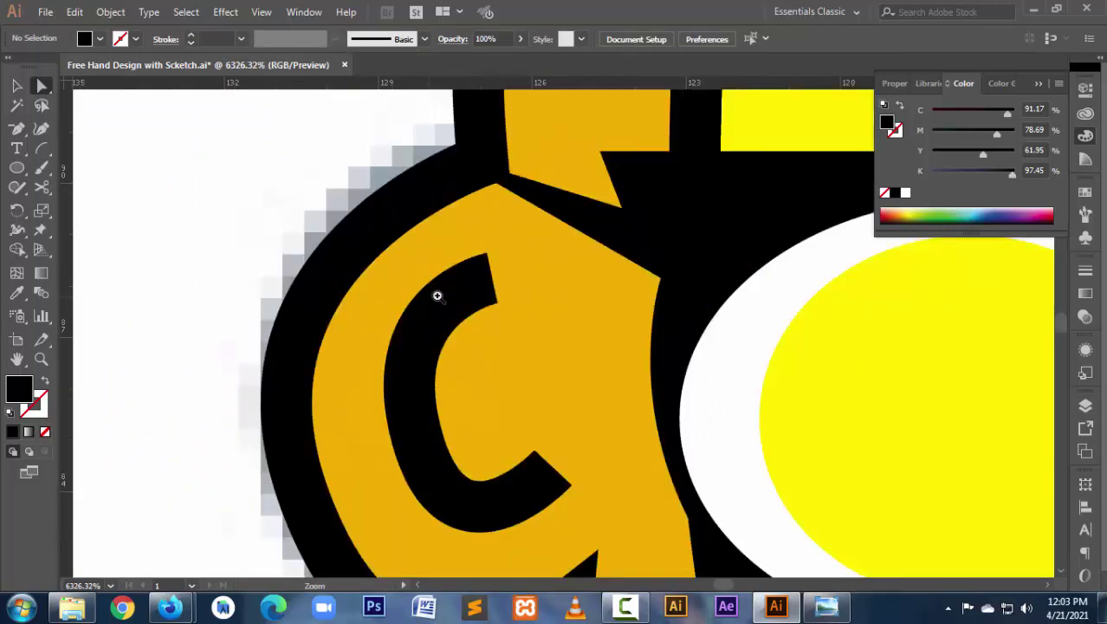
pyautogui.click(558, 218)
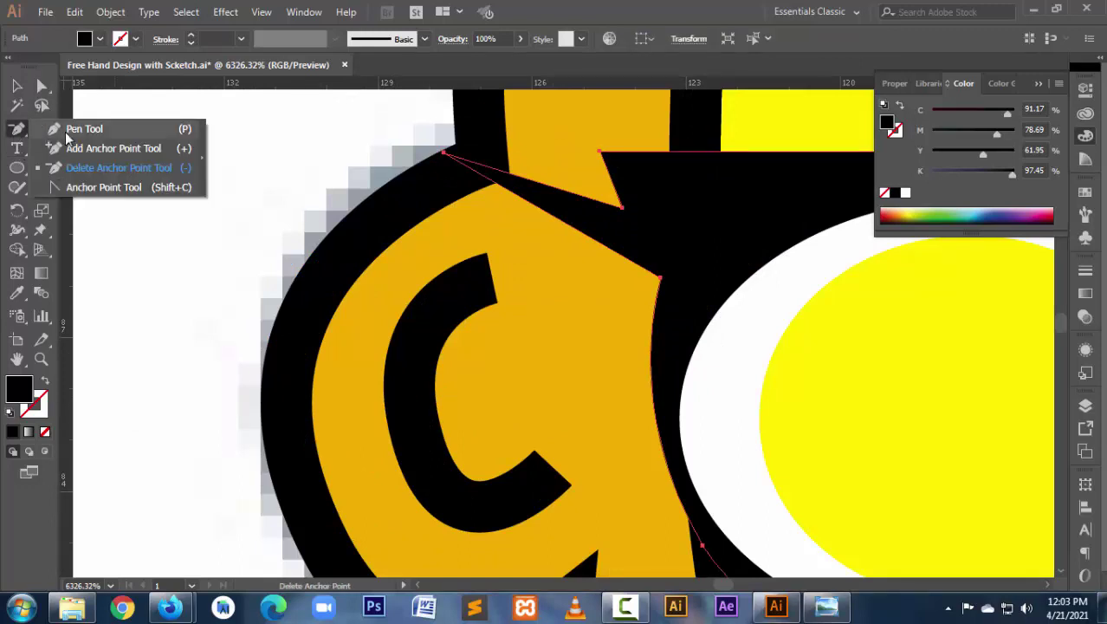
pyautogui.moveTo(17, 131); pyautogui.dragTo(87, 140)
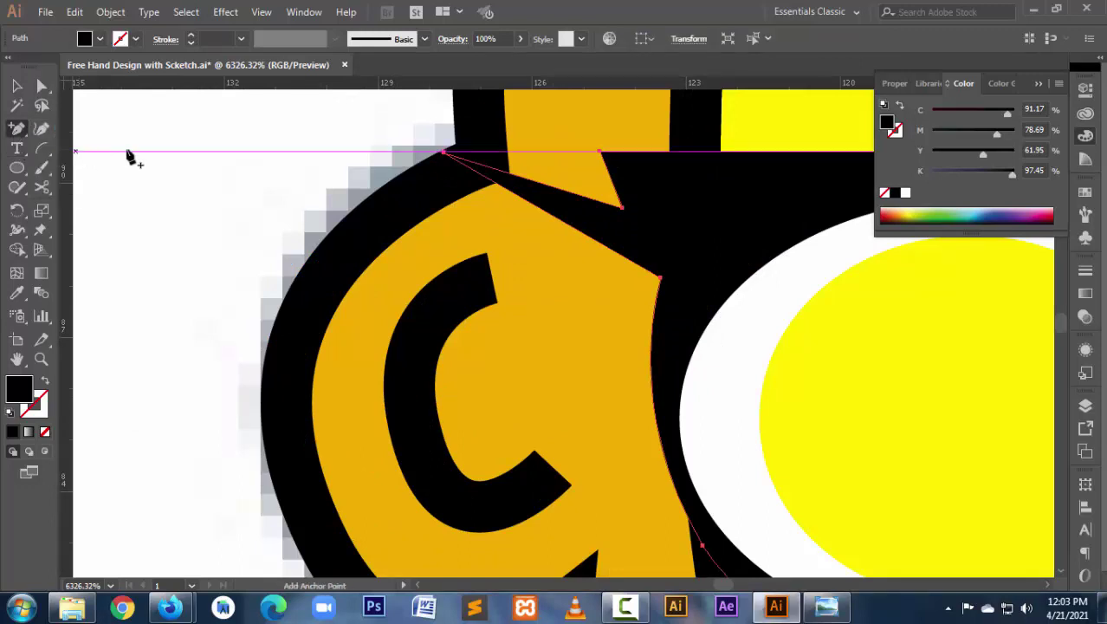
pyautogui.click(467, 160)
pyautogui.press('Up')
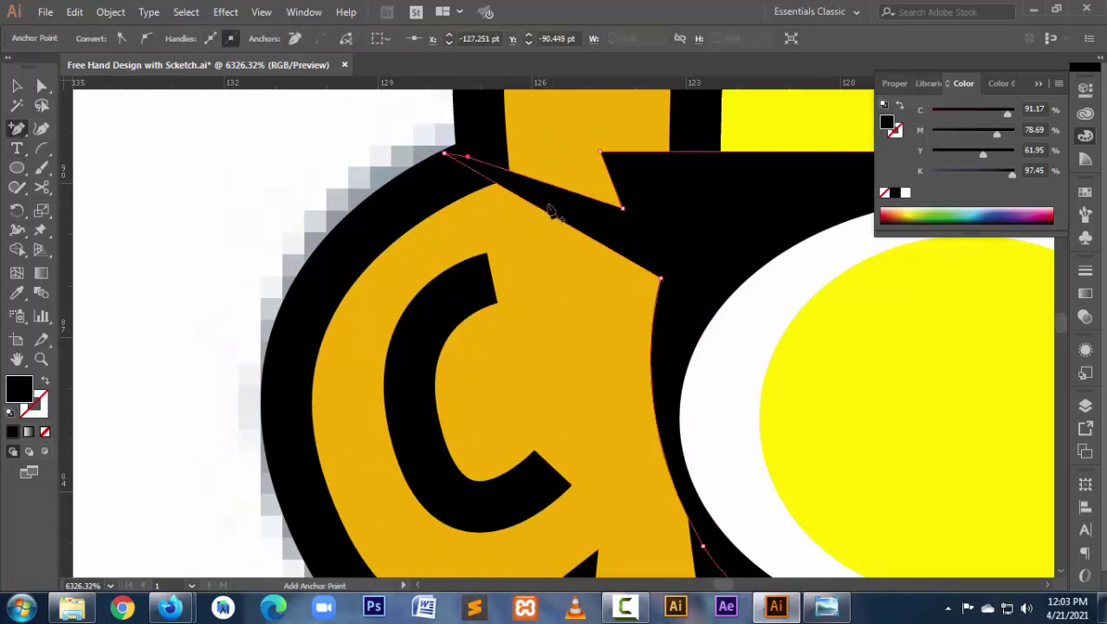
pyautogui.press('Up')
pyautogui.press('Up')
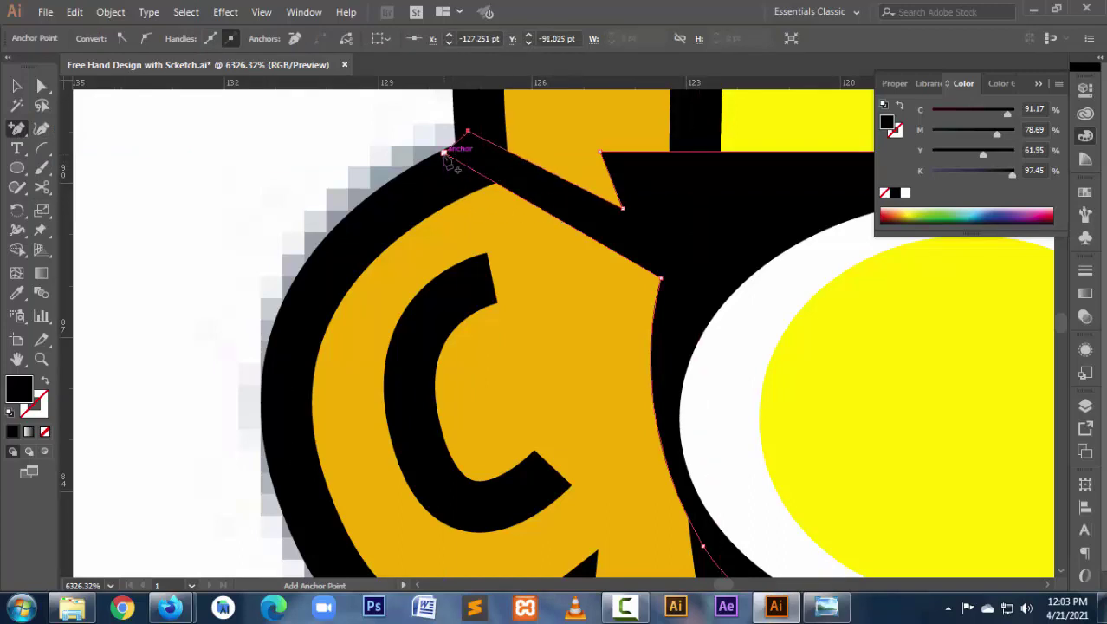
pyautogui.click(42, 85)
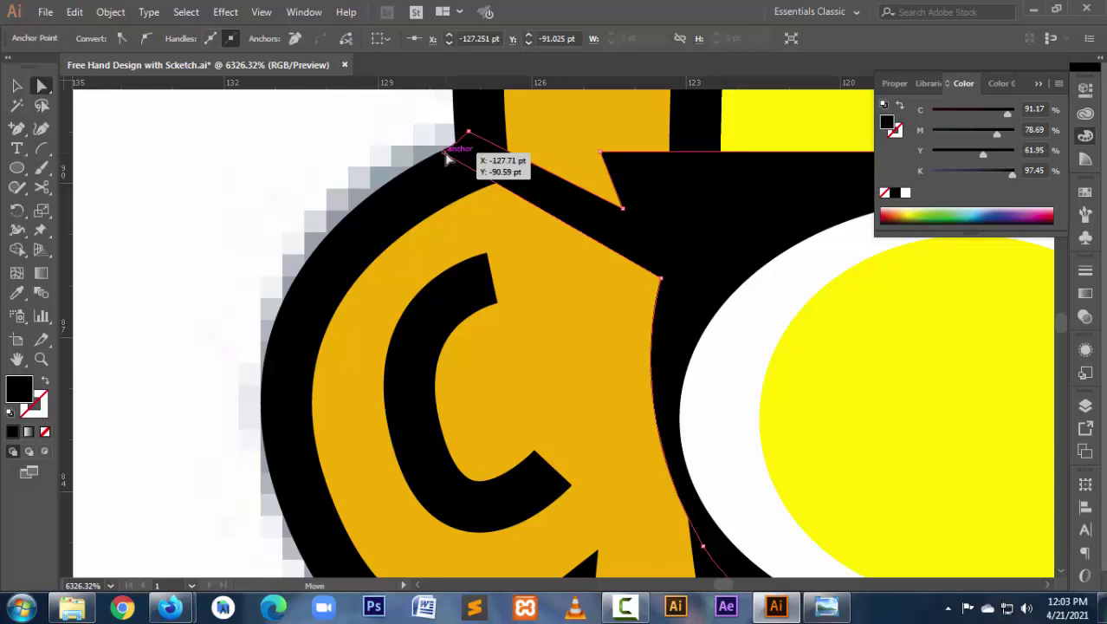
pyautogui.moveTo(447, 158); pyautogui.dragTo(445, 162)
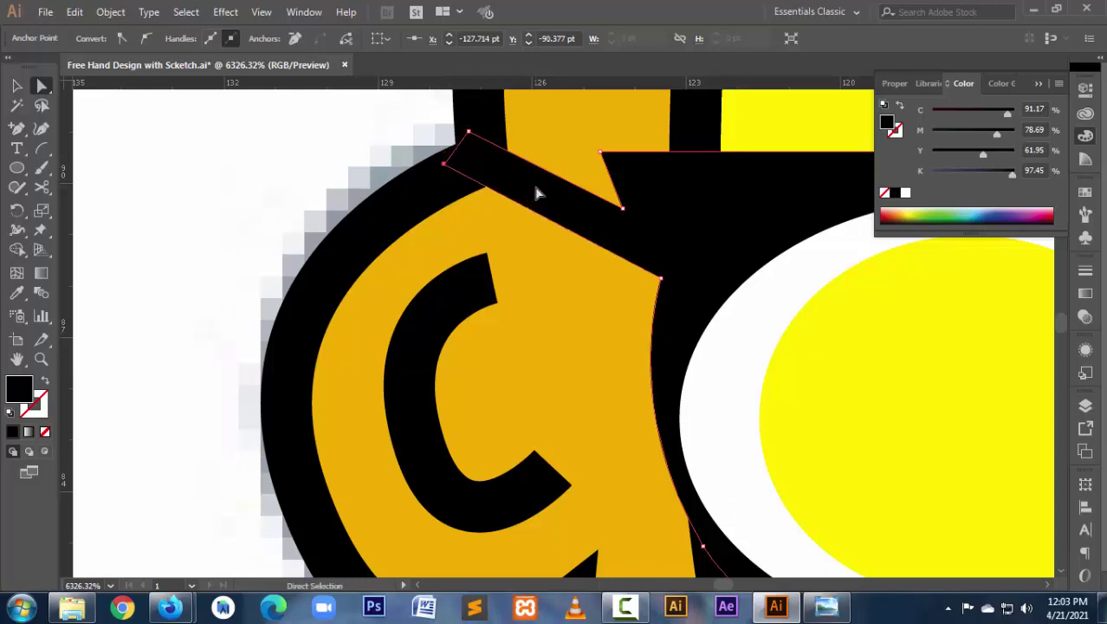
pyautogui.press('Up')
pyautogui.press('Right')
pyautogui.press('Right')
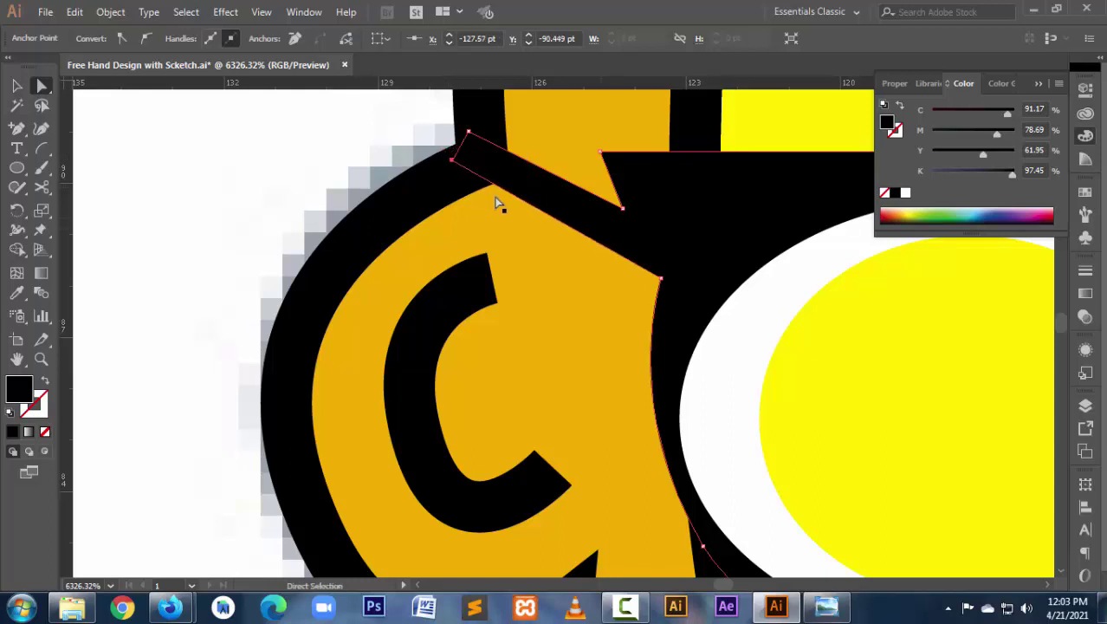
pyautogui.scroll(-4, 692, 254)
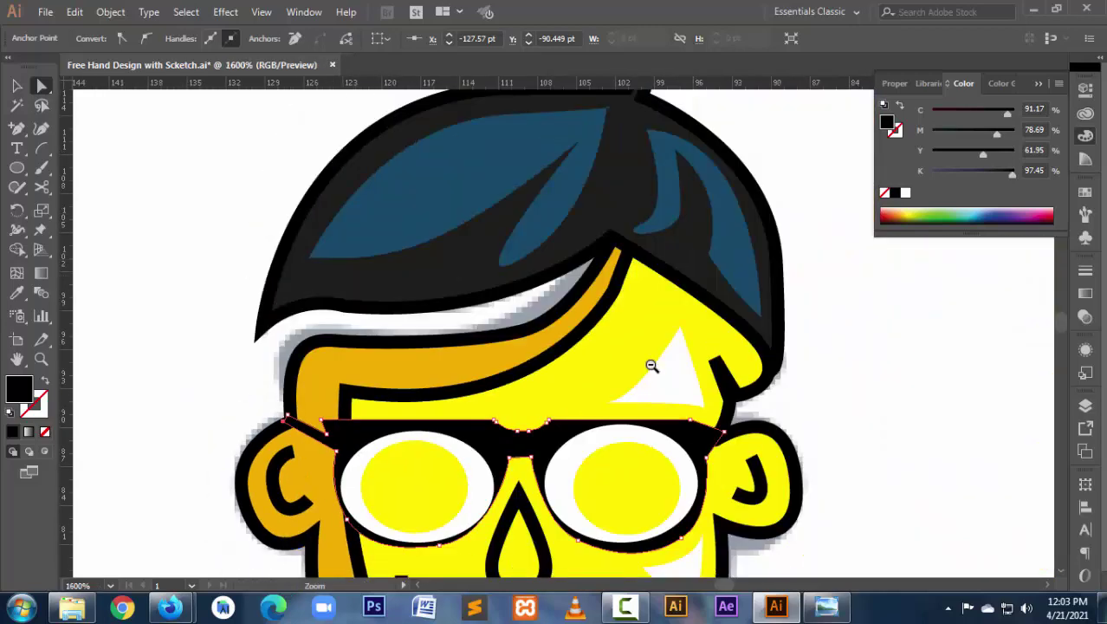
pyautogui.scroll(-1, 555, 434)
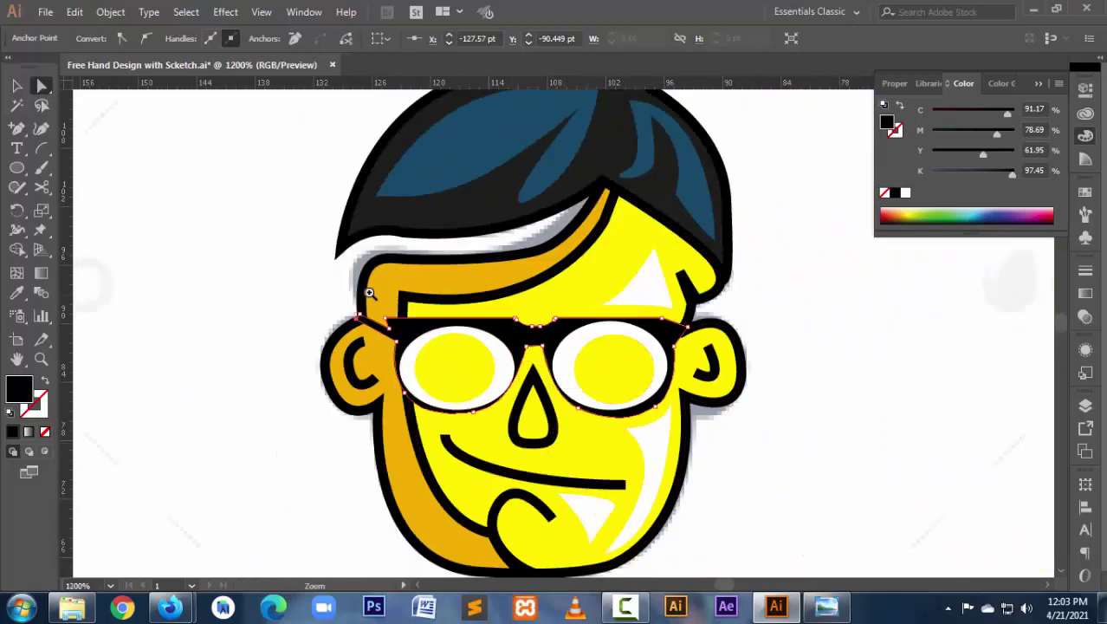
# Convert the frame's top-left corner anchor to smooth and shape its curve.
pyautogui.moveTo(367, 289); pyautogui.dragTo(478, 357)
pyautogui.click(316, 301)
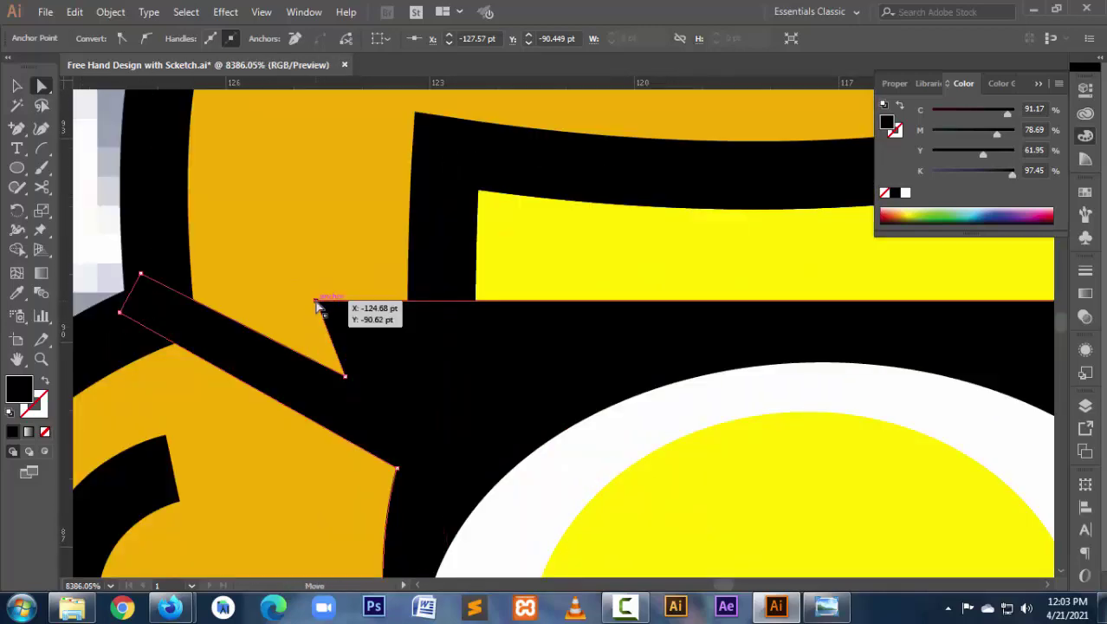
pyautogui.moveTo(317, 304); pyautogui.dragTo(374, 306)
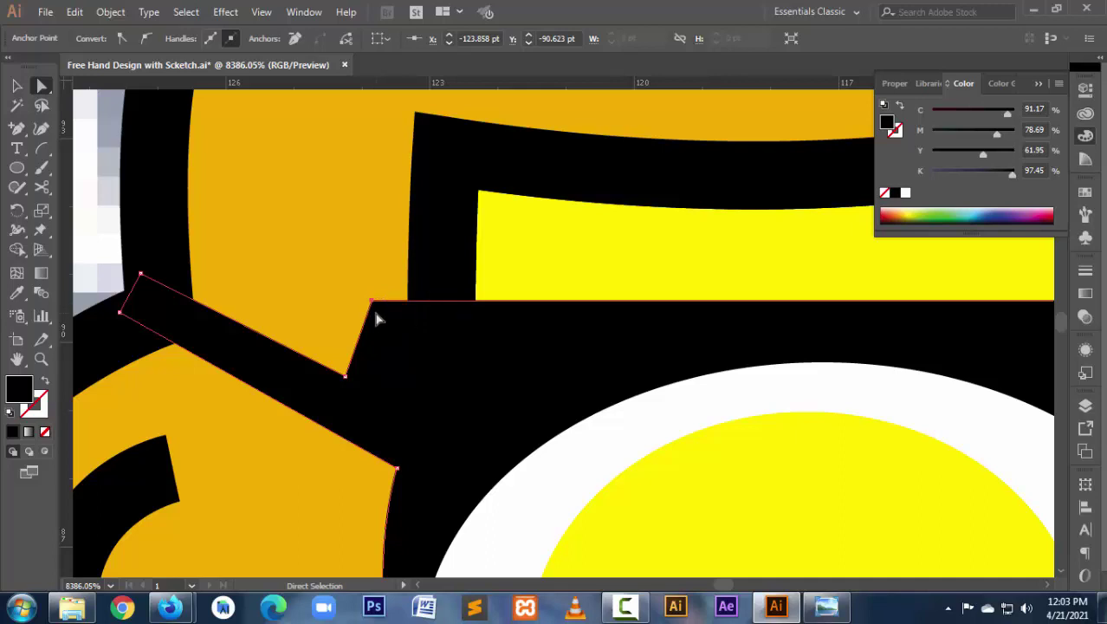
pyautogui.click(152, 34)
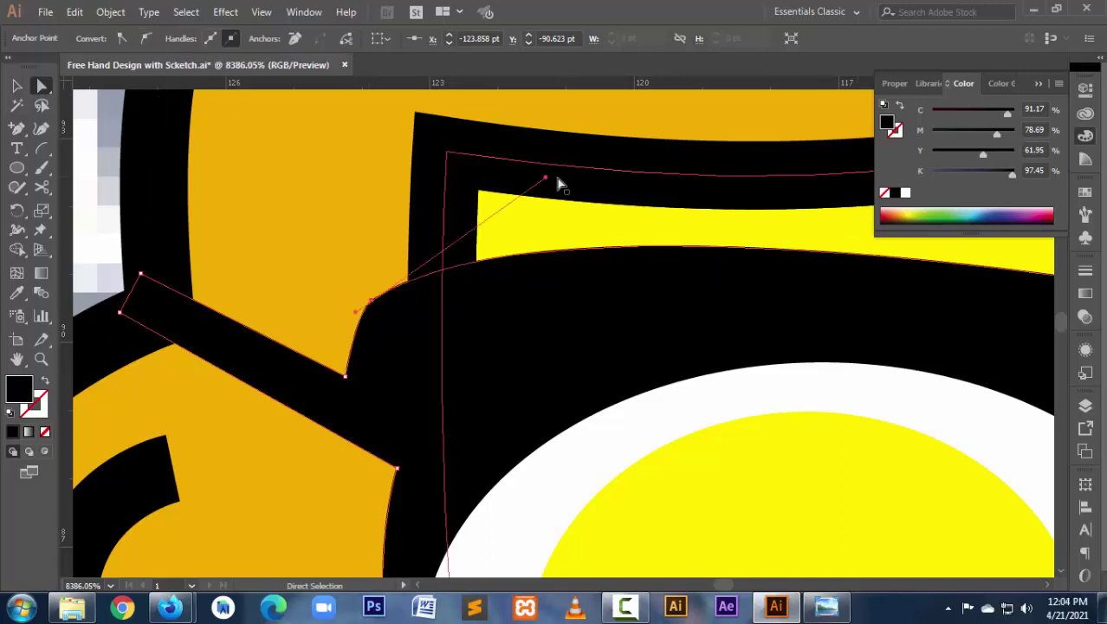
pyautogui.moveTo(546, 187); pyautogui.dragTo(564, 241)
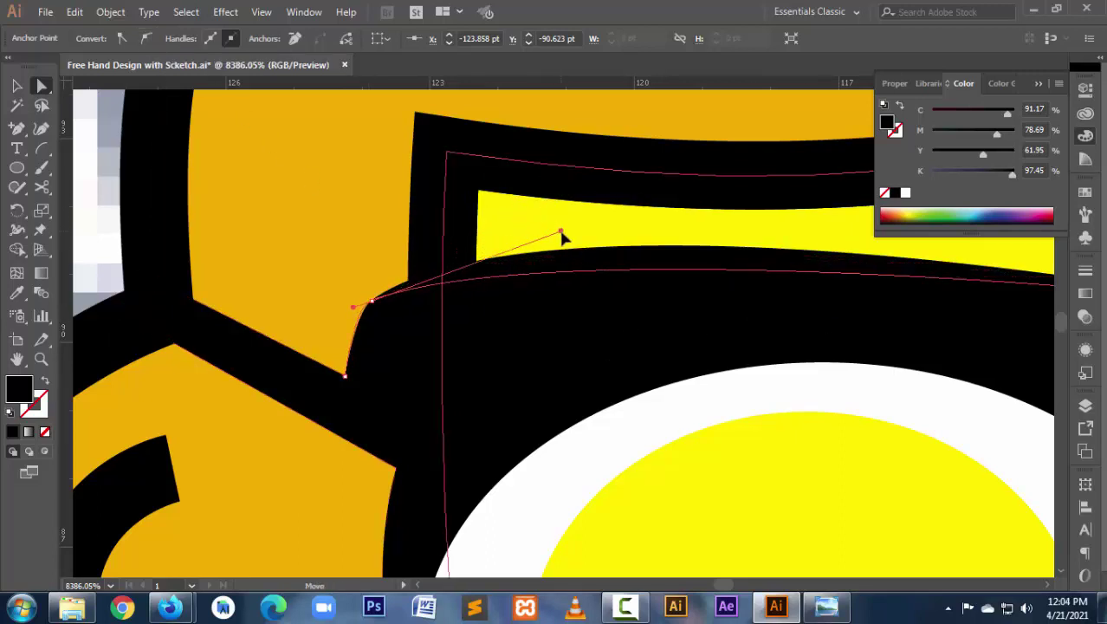
pyautogui.keyDown('ctrl'); pyautogui.keyDown('alt'); pyautogui.click(582, 334); pyautogui.keyUp('alt'); pyautogui.keyUp('ctrl')
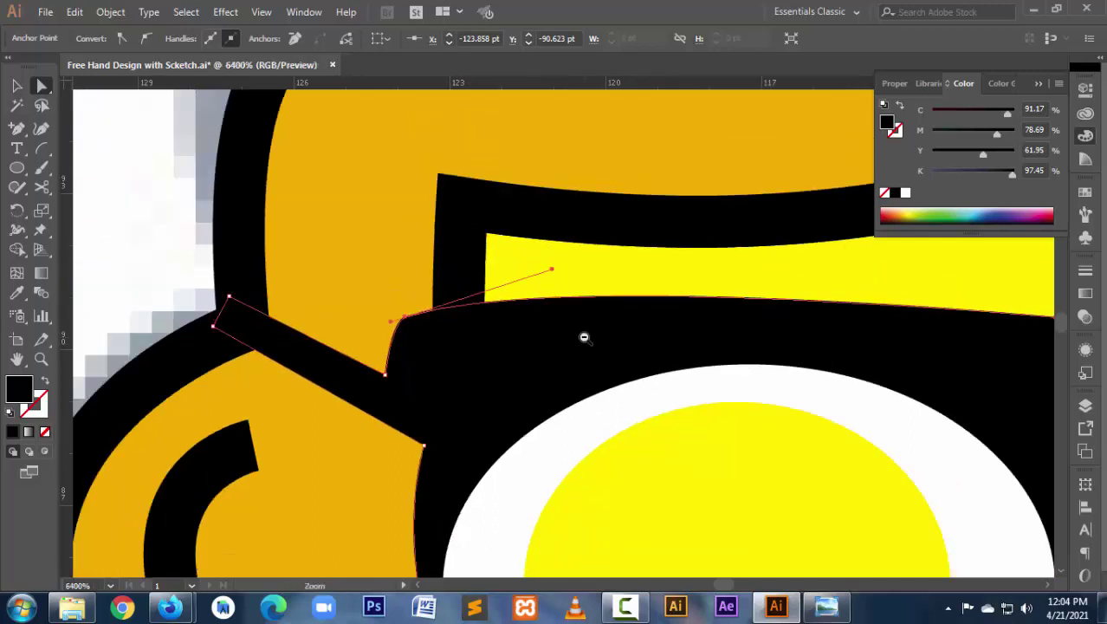
pyautogui.keyDown('ctrl'); pyautogui.keyDown('alt'); pyautogui.click(598, 355); pyautogui.keyUp('alt'); pyautogui.keyUp('ctrl')
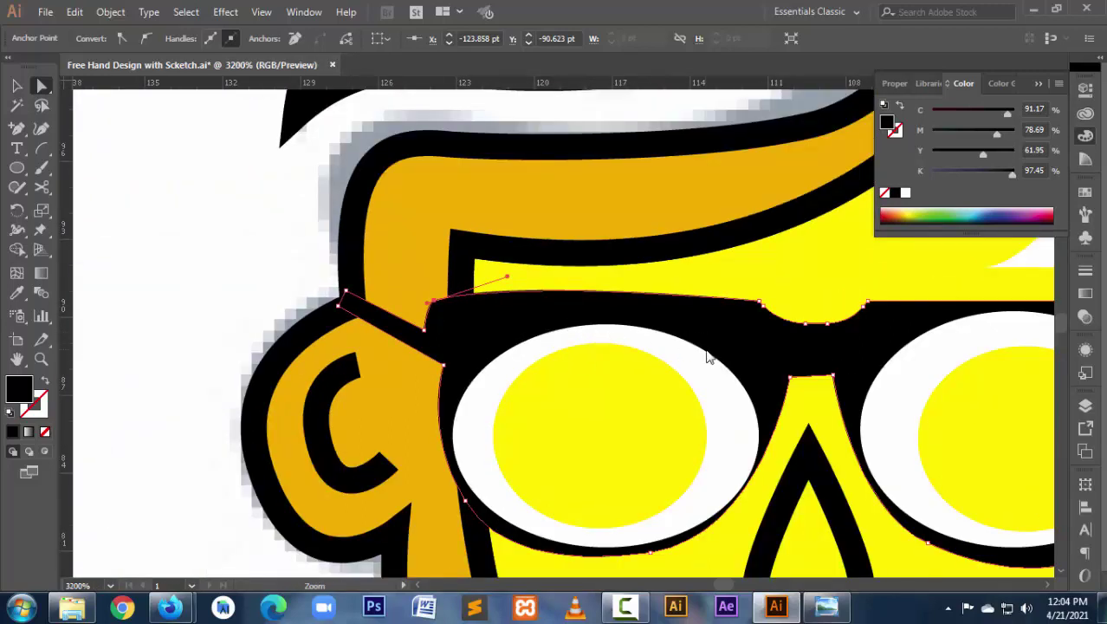
pyautogui.keyDown('ctrl'); pyautogui.keyDown('alt'); pyautogui.click(450, 366); pyautogui.keyUp('alt'); pyautogui.keyUp('ctrl')
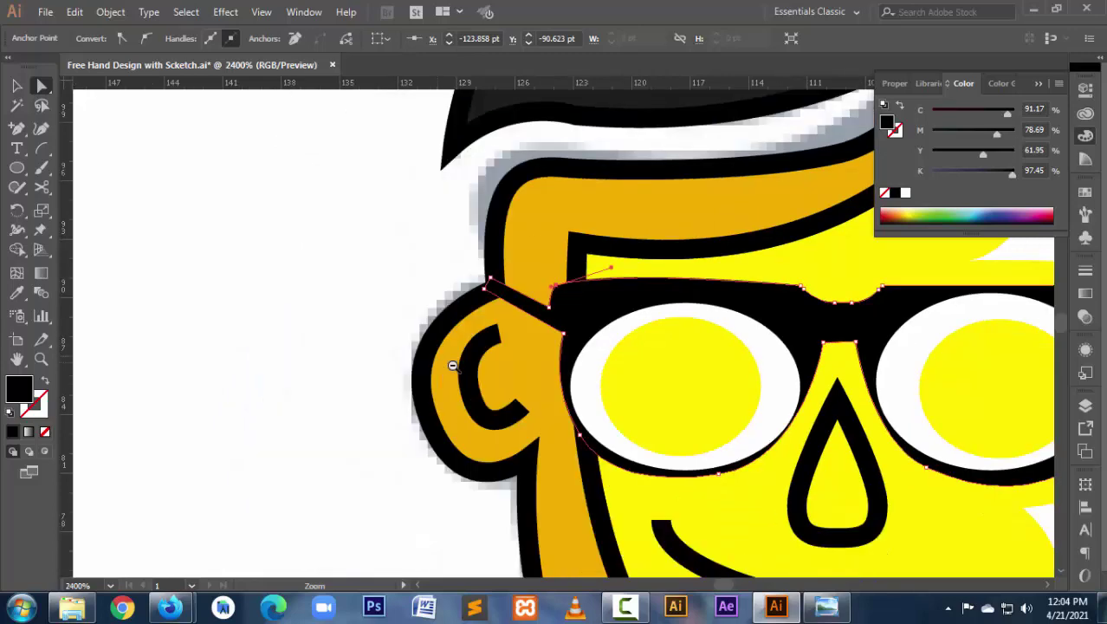
pyautogui.keyDown('ctrl'); pyautogui.keyDown('alt'); pyautogui.click(781, 403); pyautogui.keyUp('alt'); pyautogui.keyUp('ctrl')
pyautogui.click(702, 409)
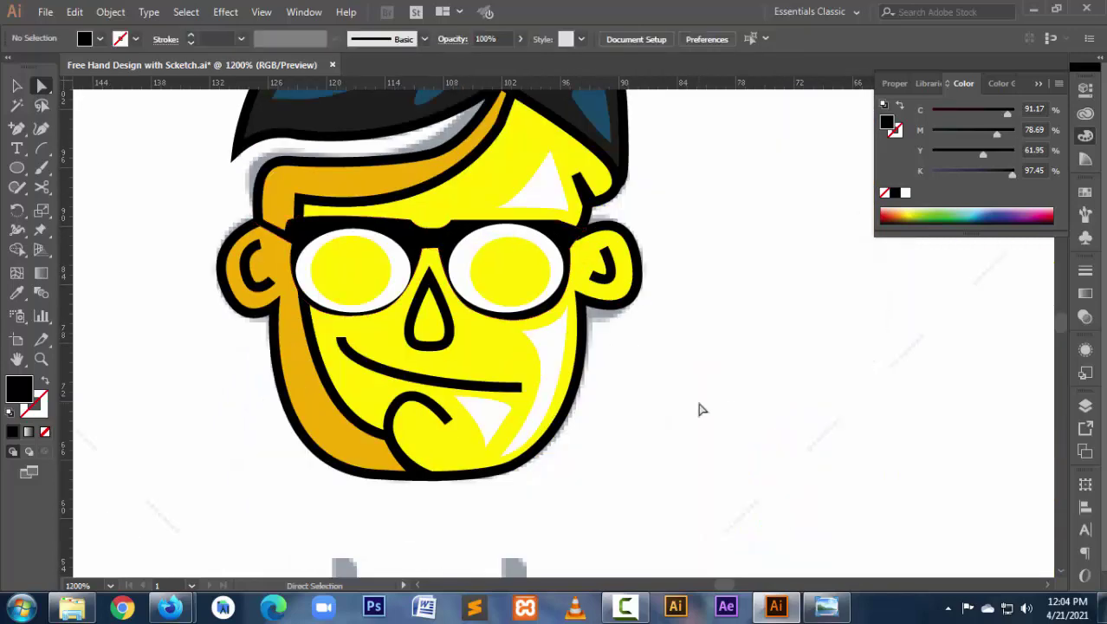
# Refine the arm junction and upper curve anchors on the glasses' left side.
pyautogui.click(290, 220)
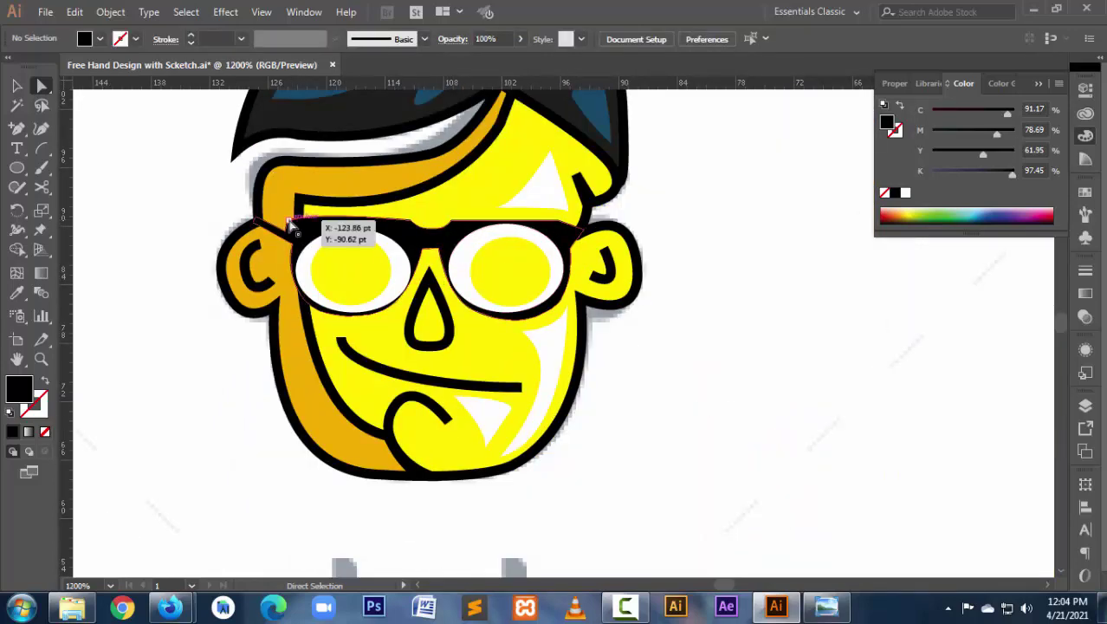
pyautogui.moveTo(277, 177); pyautogui.dragTo(384, 304)
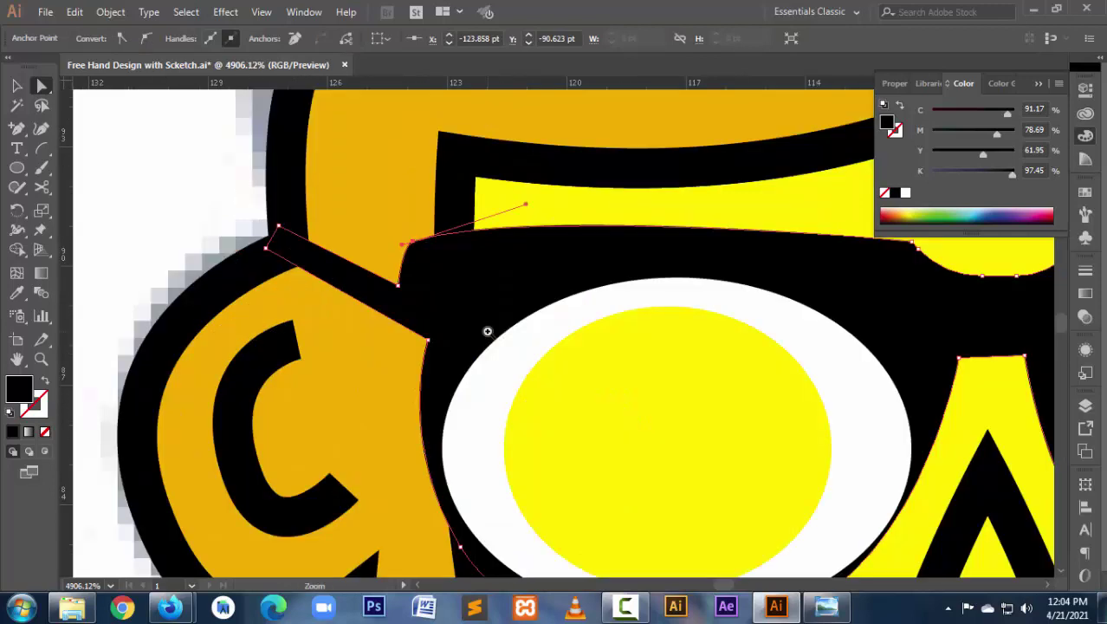
pyautogui.moveTo(428, 294); pyautogui.dragTo(431, 306)
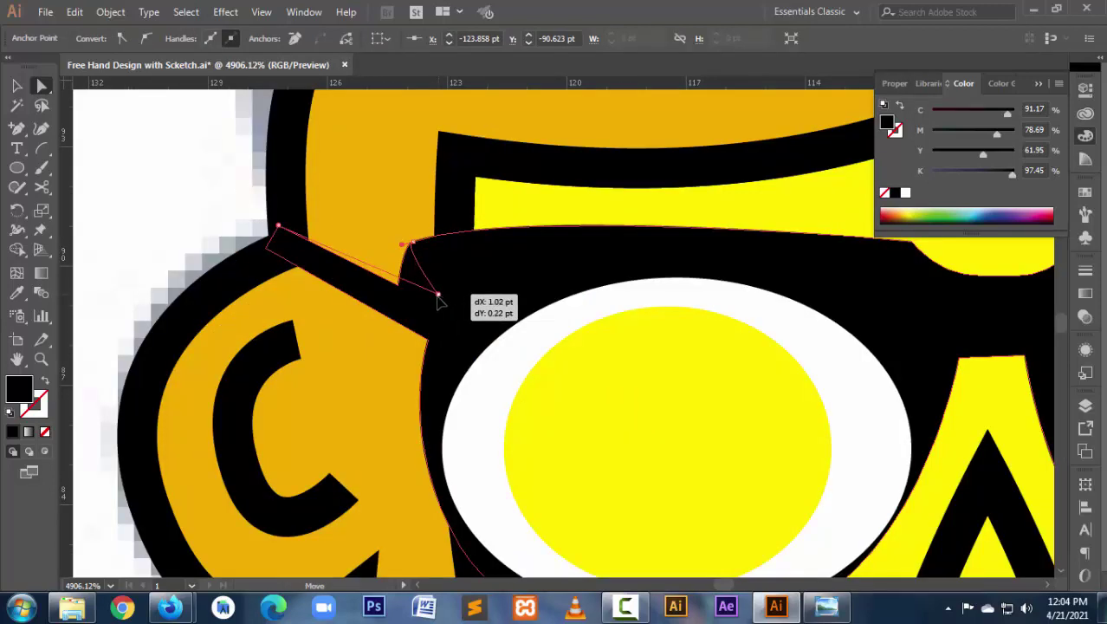
pyautogui.moveTo(412, 244); pyautogui.dragTo(482, 257)
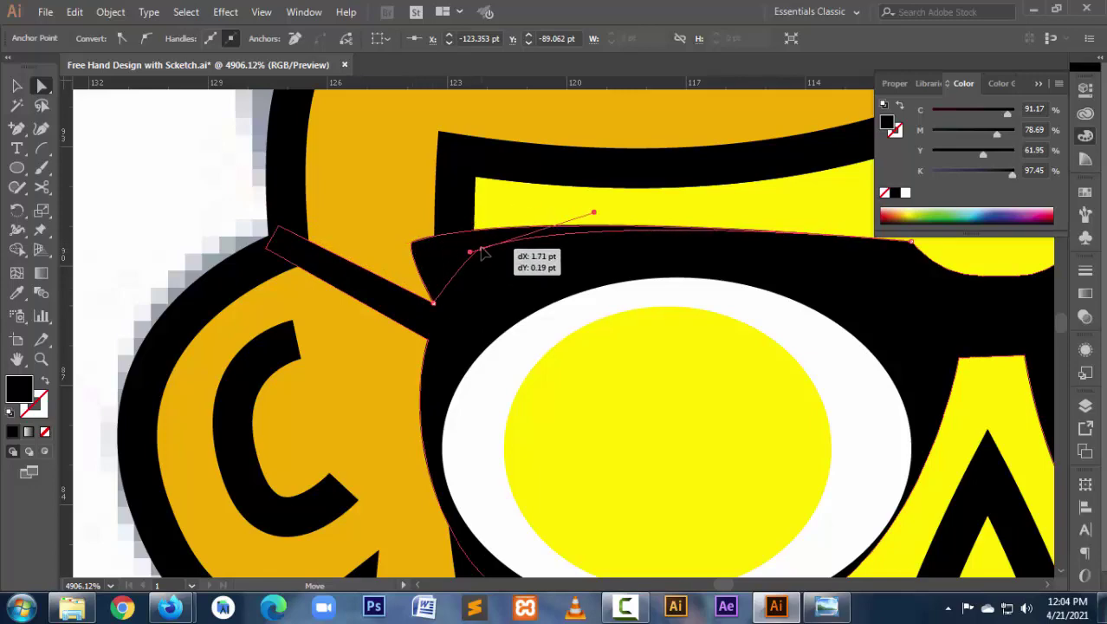
pyautogui.moveTo(482, 257); pyautogui.dragTo(481, 244)
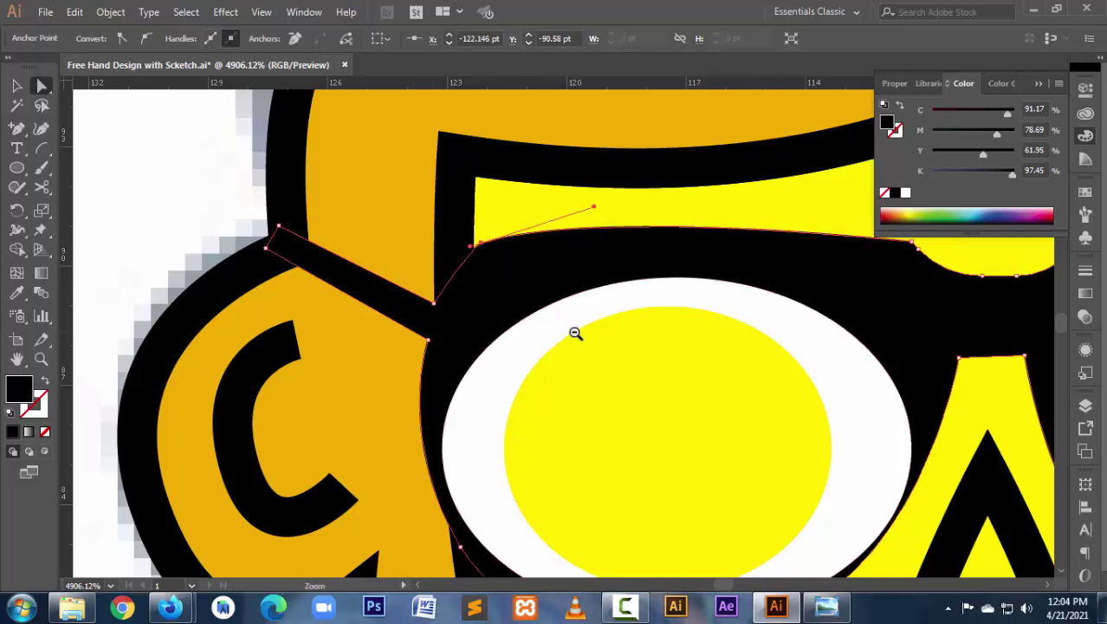
pyautogui.scroll(-3, 573, 339)
pyautogui.scroll(-3, 573, 340)
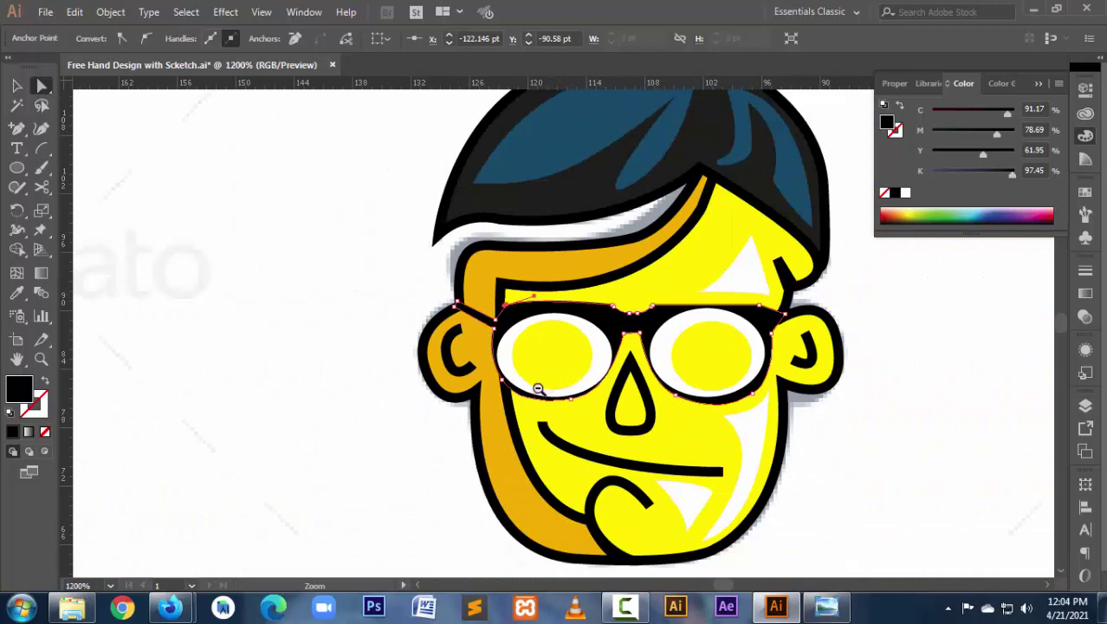
# Reshape the frame's lower edge curves under the left and right lenses.
pyautogui.click(504, 384)
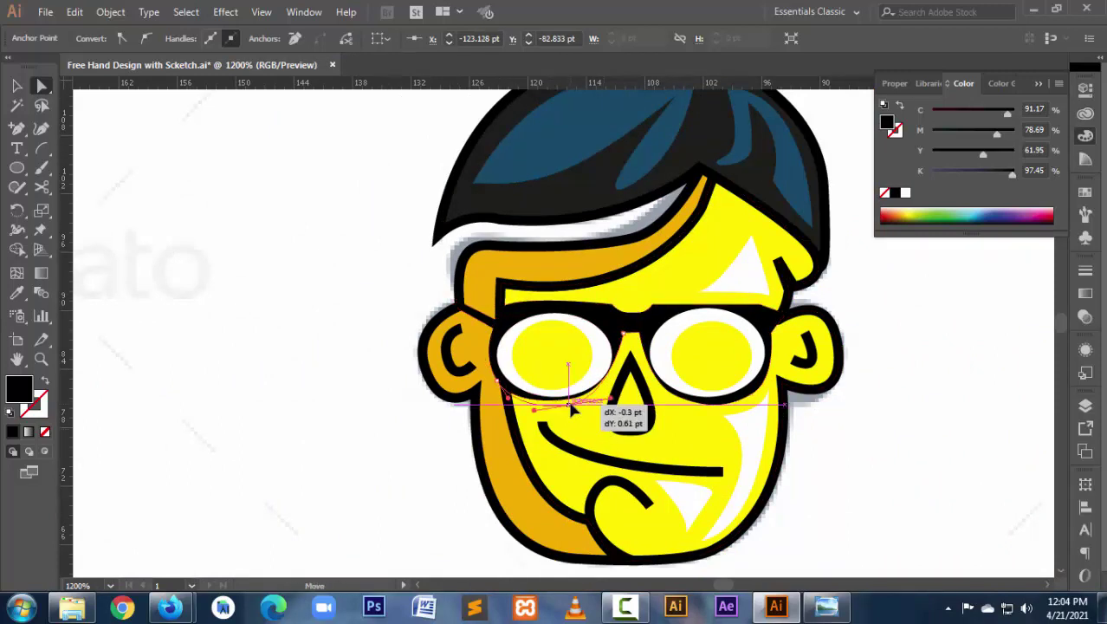
pyautogui.moveTo(571, 405); pyautogui.dragTo(573, 407)
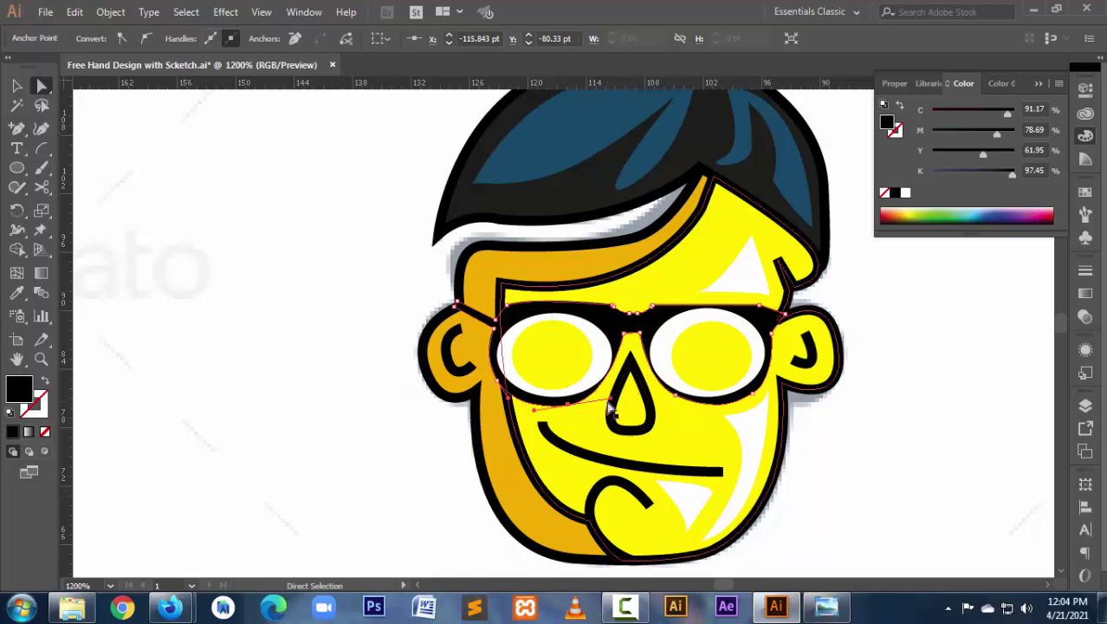
pyautogui.moveTo(615, 405); pyautogui.dragTo(631, 391)
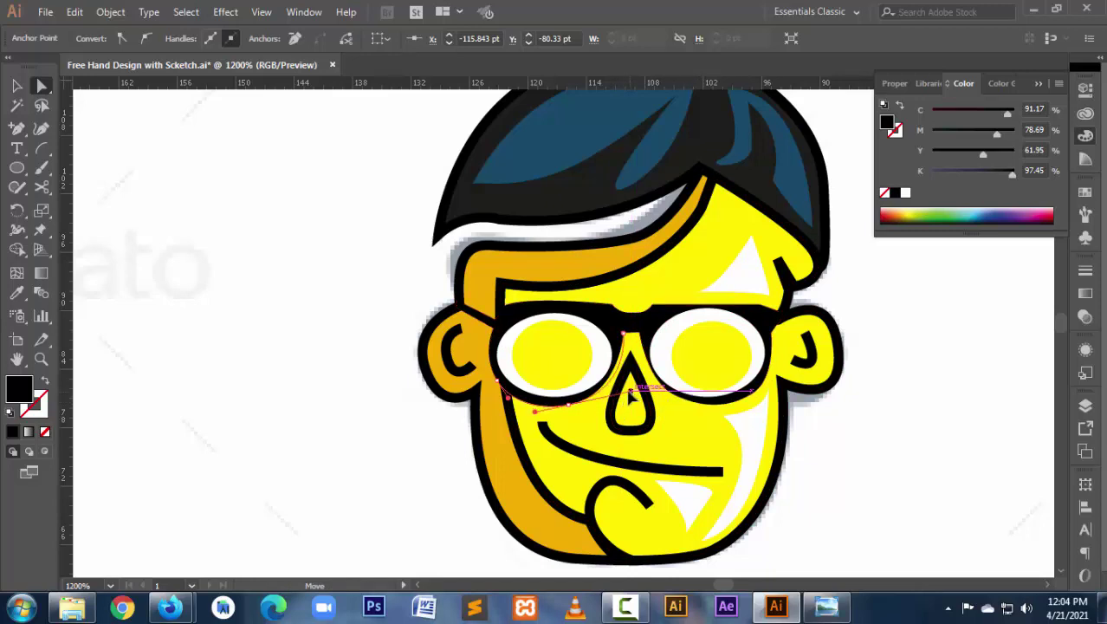
pyautogui.moveTo(632, 392)
pyautogui.mouseDown()
pyautogui.moveTo(654, 399)
pyautogui.moveTo(645, 383)
pyautogui.mouseUp()
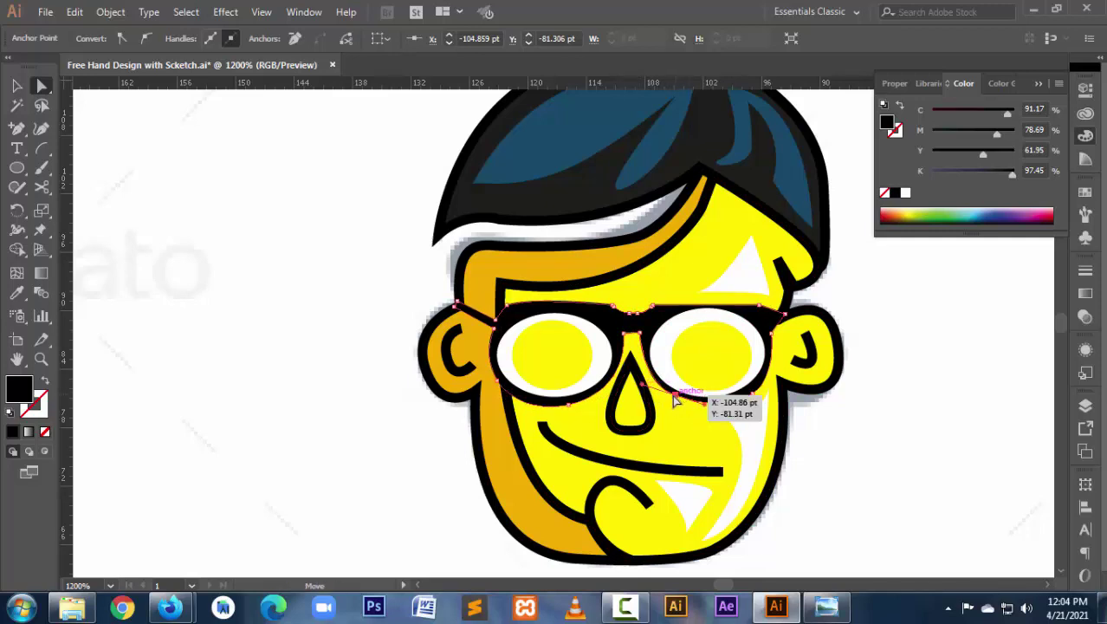
pyautogui.moveTo(675, 400); pyautogui.dragTo(681, 401)
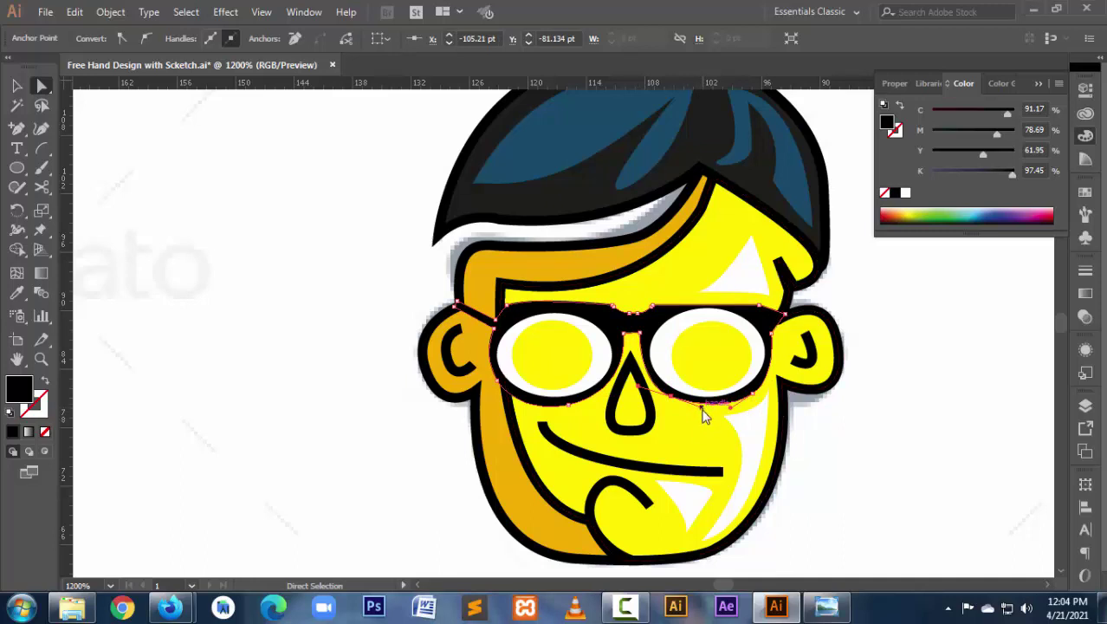
pyautogui.click(848, 474)
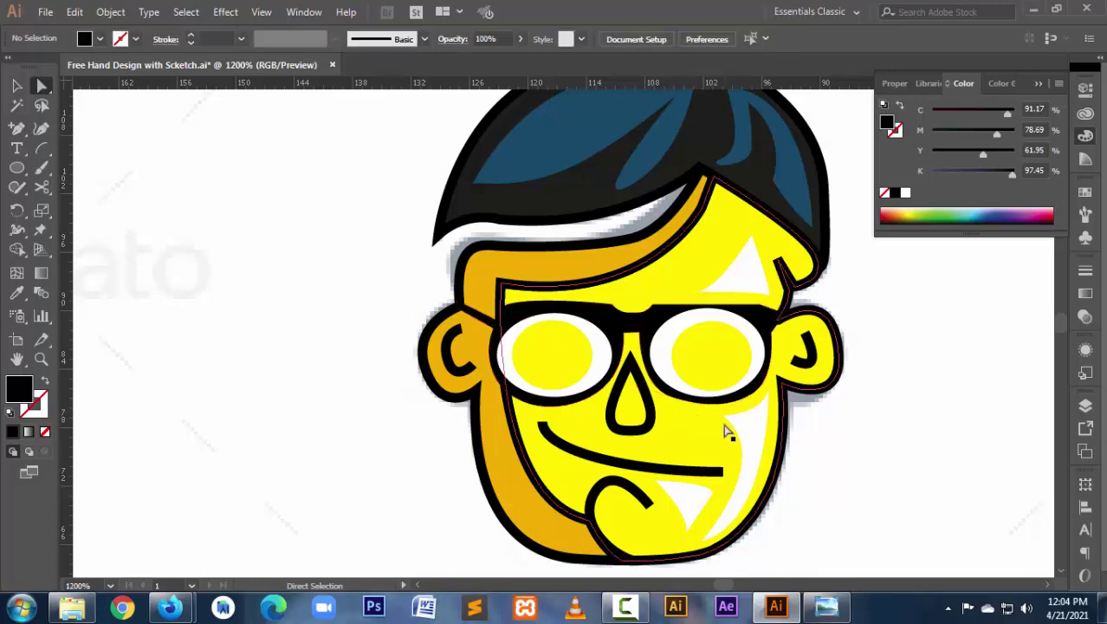
# Adjust the frame segment under the right lens and at the nose bridge.
pyautogui.click(678, 397)
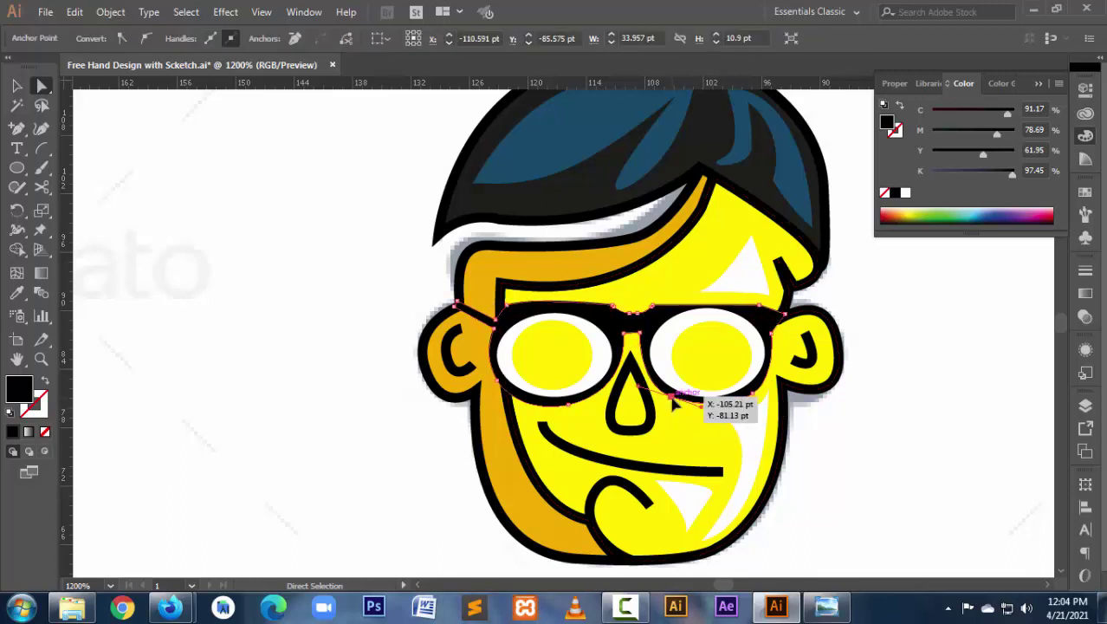
pyautogui.moveTo(709, 420); pyautogui.dragTo(702, 420)
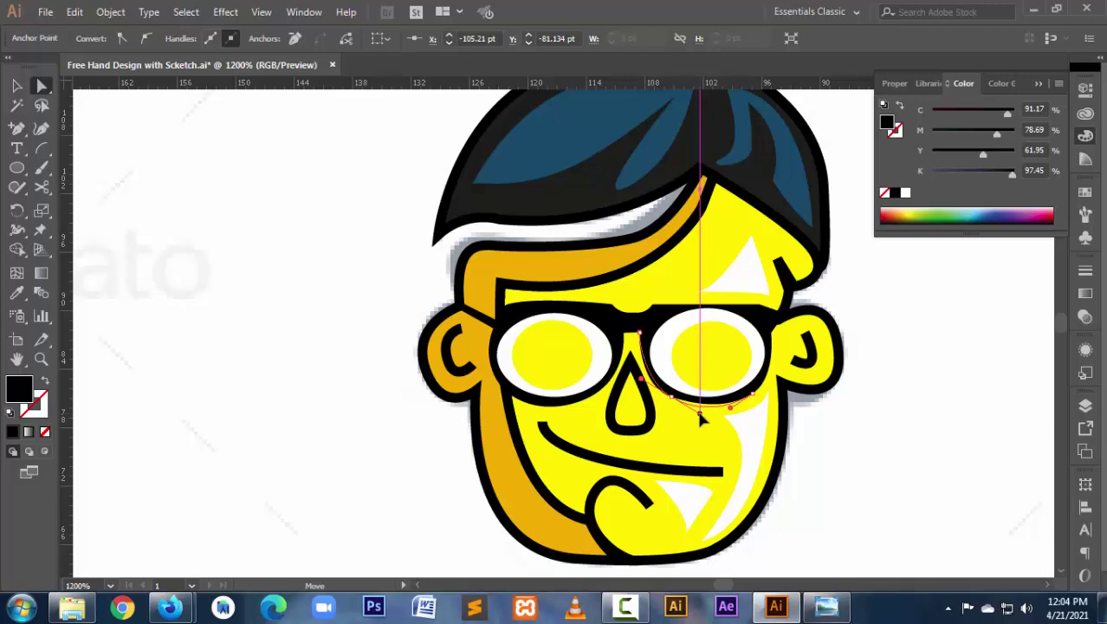
pyautogui.click(854, 468)
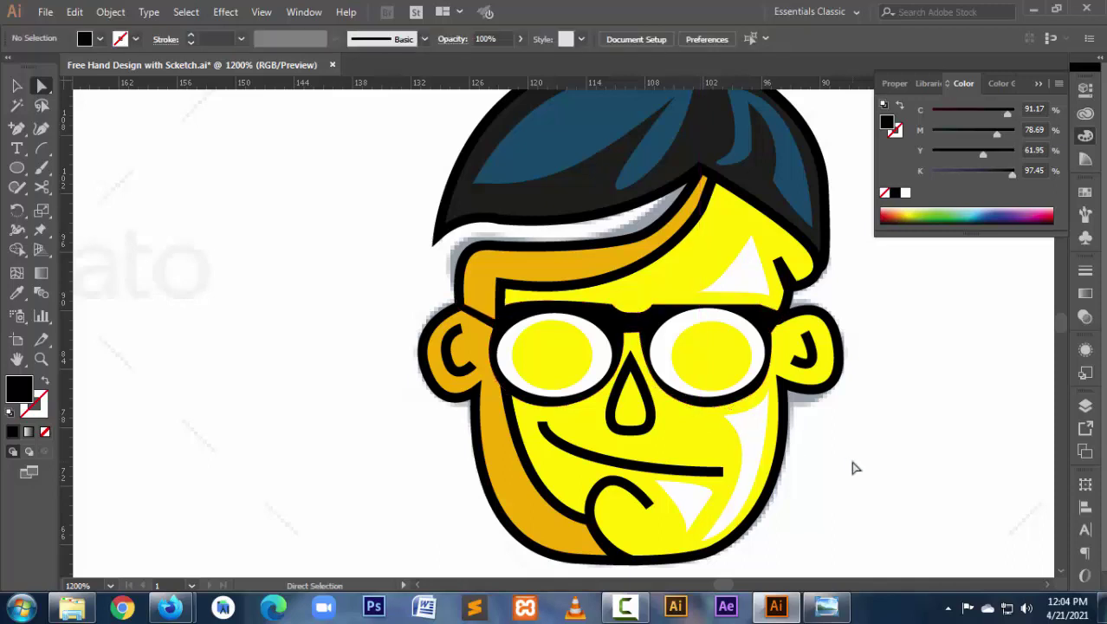
pyautogui.click(665, 391)
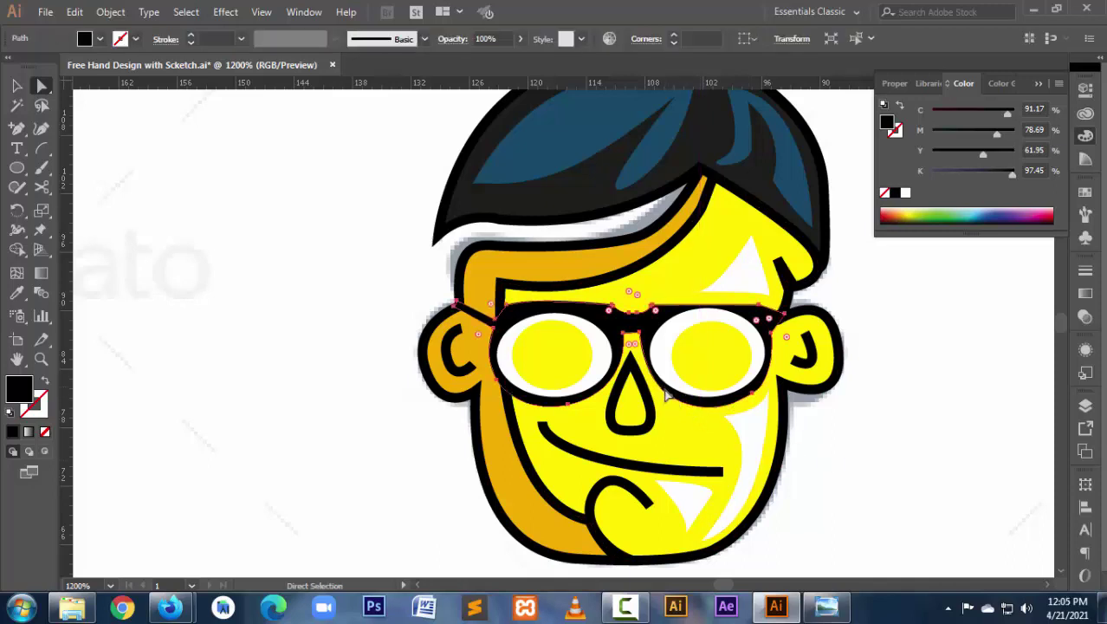
pyautogui.click(632, 336)
pyautogui.moveTo(644, 387); pyautogui.dragTo(633, 379)
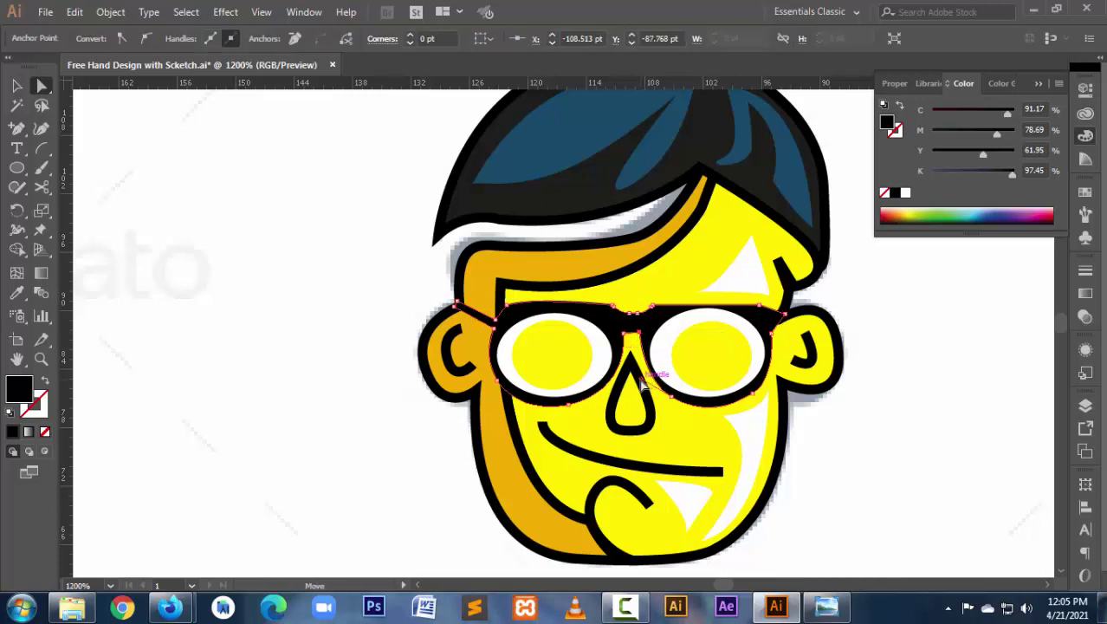
pyautogui.click(850, 475)
pyautogui.keyDown('alt'); pyautogui.click(768, 448); pyautogui.keyUp('alt')
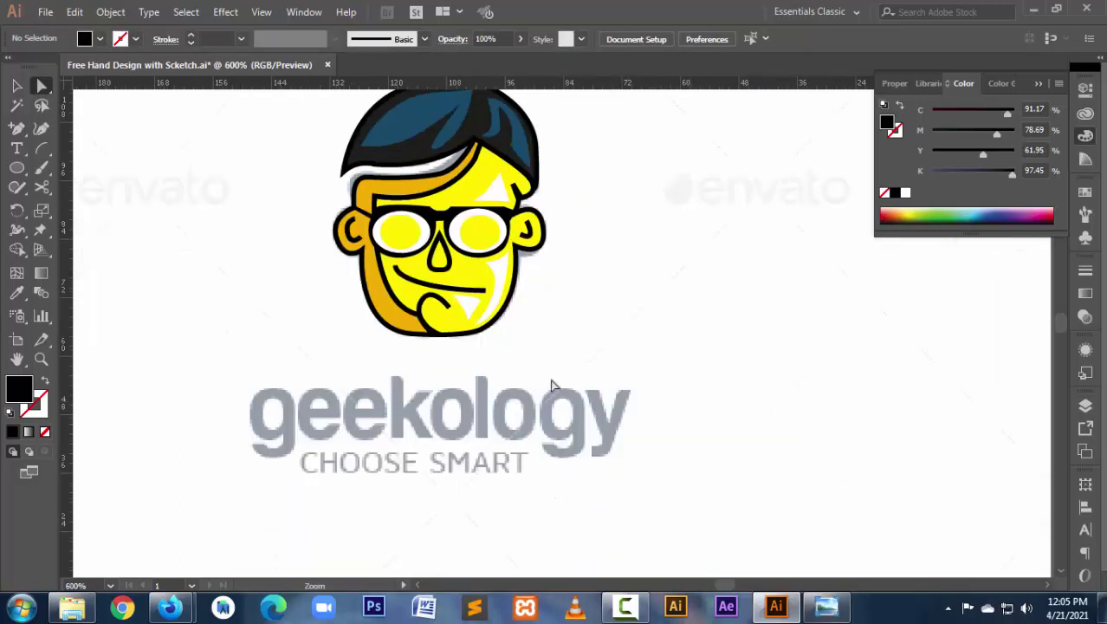
pyautogui.moveTo(493, 312); pyautogui.dragTo(494, 381)
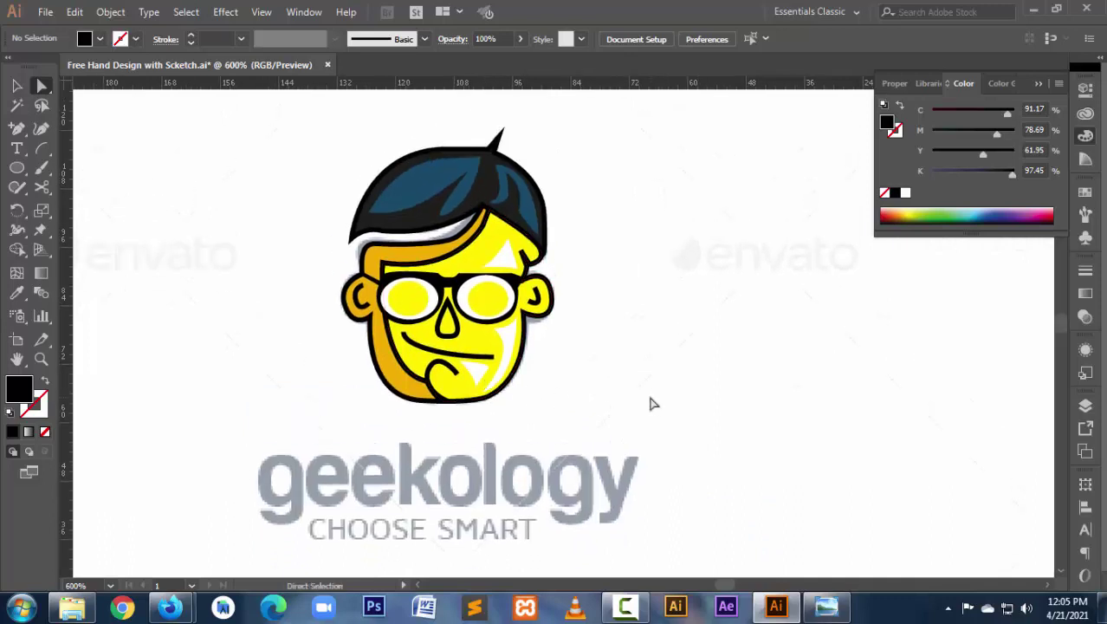
pyautogui.click(407, 317)
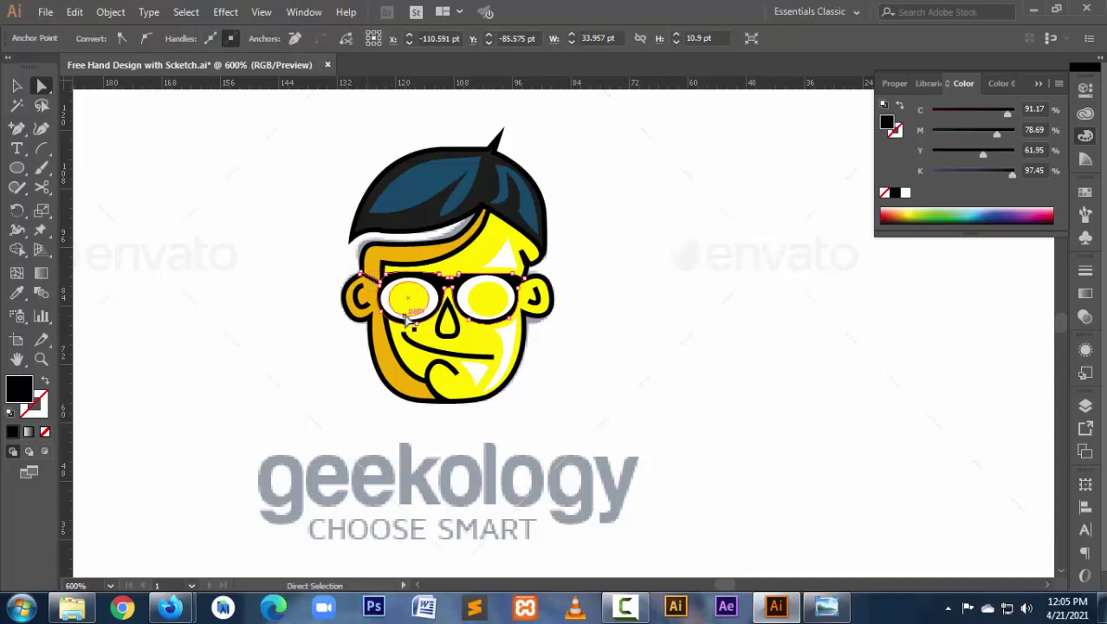
pyautogui.click(724, 404)
pyautogui.keyDown('alt'); pyautogui.click(488, 371); pyautogui.keyUp('alt')
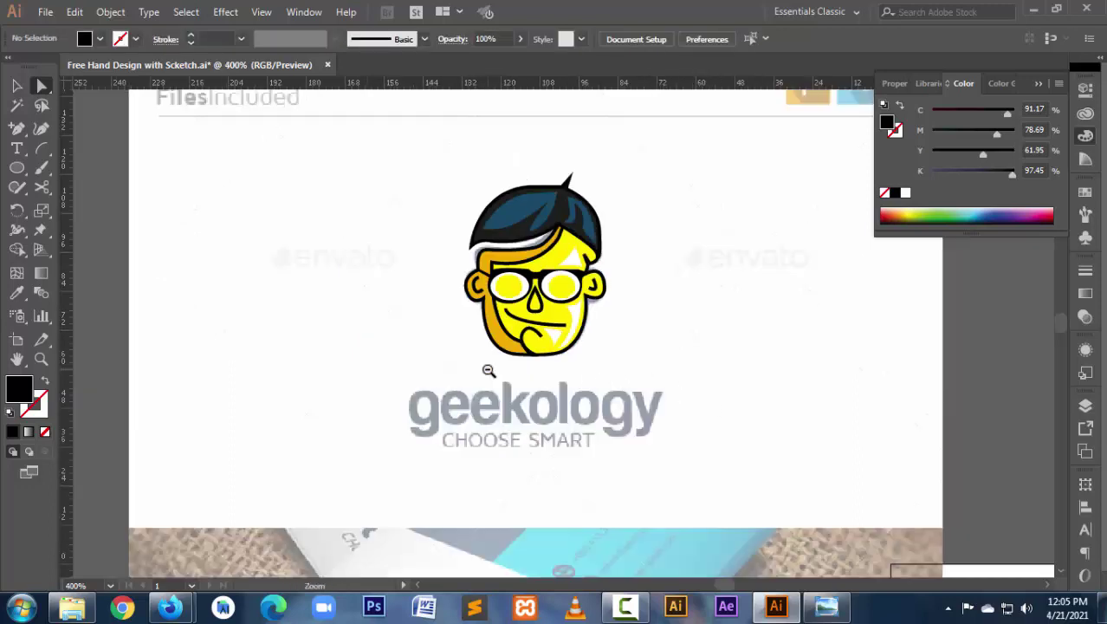
pyautogui.moveTo(641, 342); pyautogui.dragTo(565, 372)
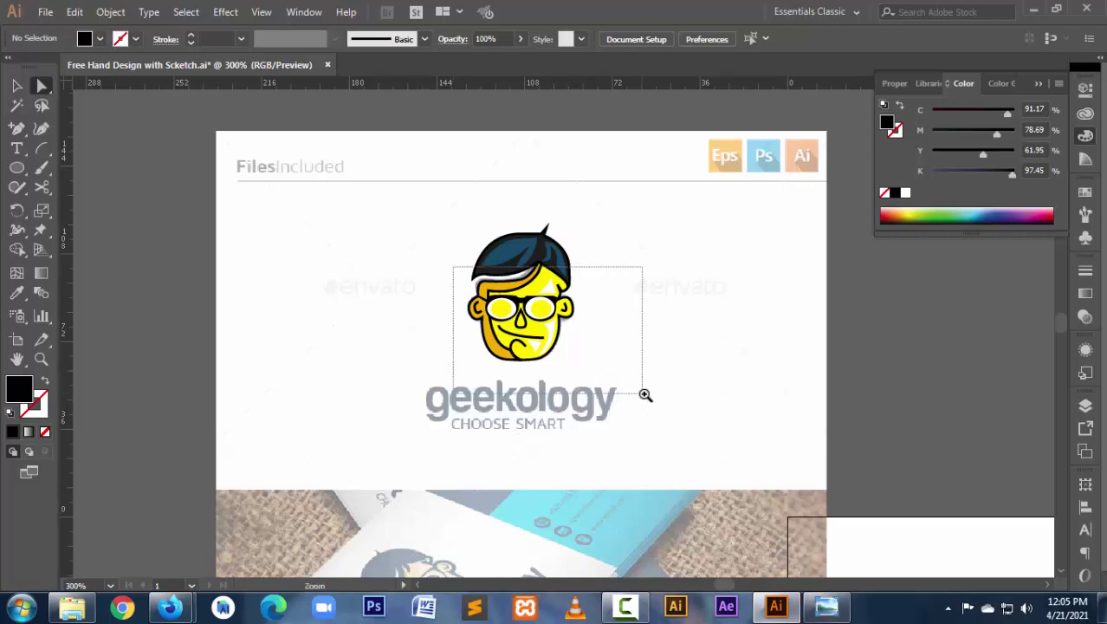
pyautogui.moveTo(446, 262); pyautogui.dragTo(651, 402)
pyautogui.click(367, 254)
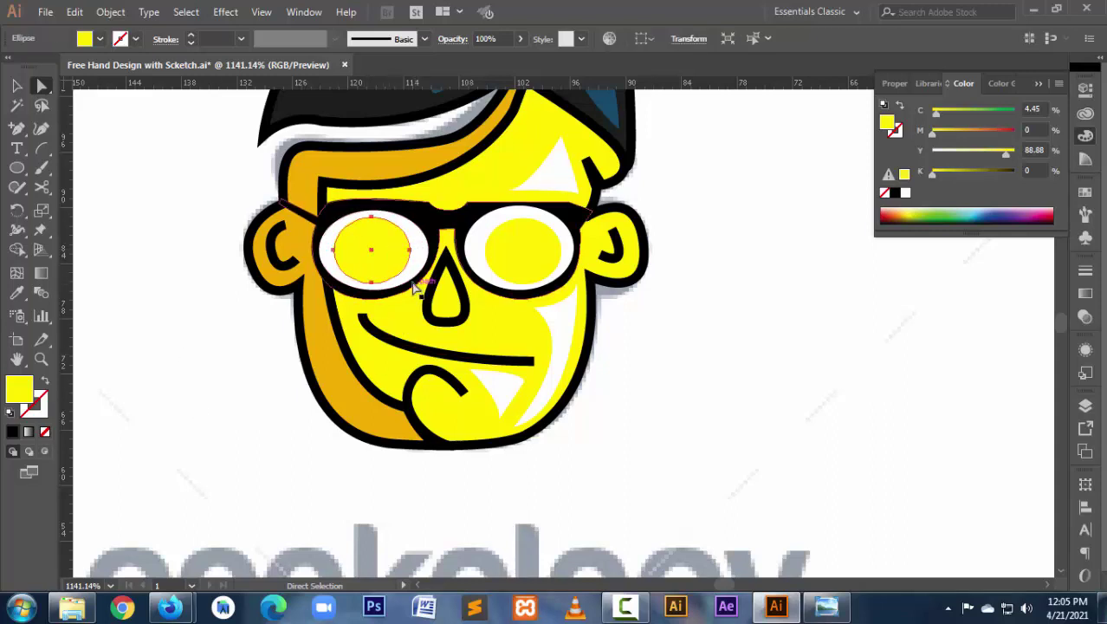
# Preview scaling both eye circles to 75%, then cancel and deselect them.
pyautogui.click(17, 85)
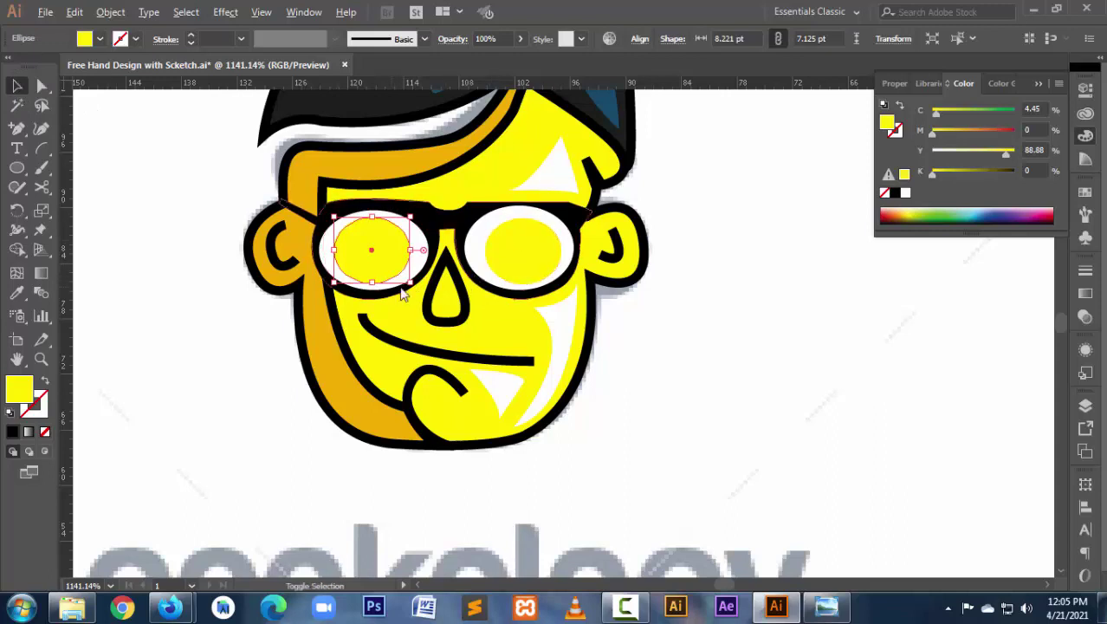
pyautogui.moveTo(411, 279); pyautogui.dragTo(401, 276)
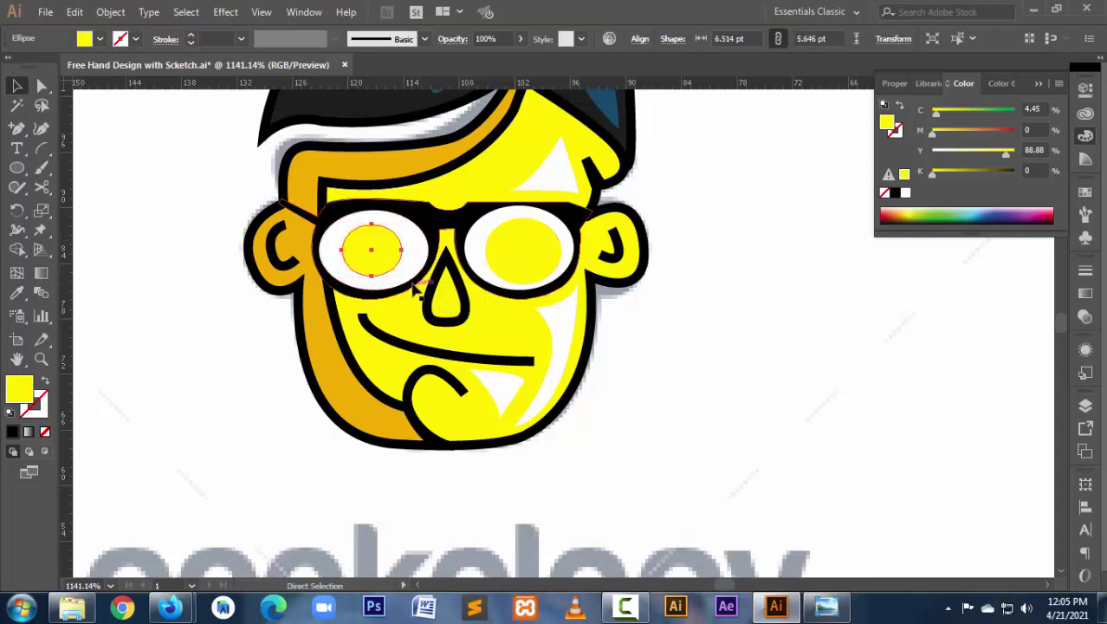
pyautogui.hotkey('ctrl', 'z')
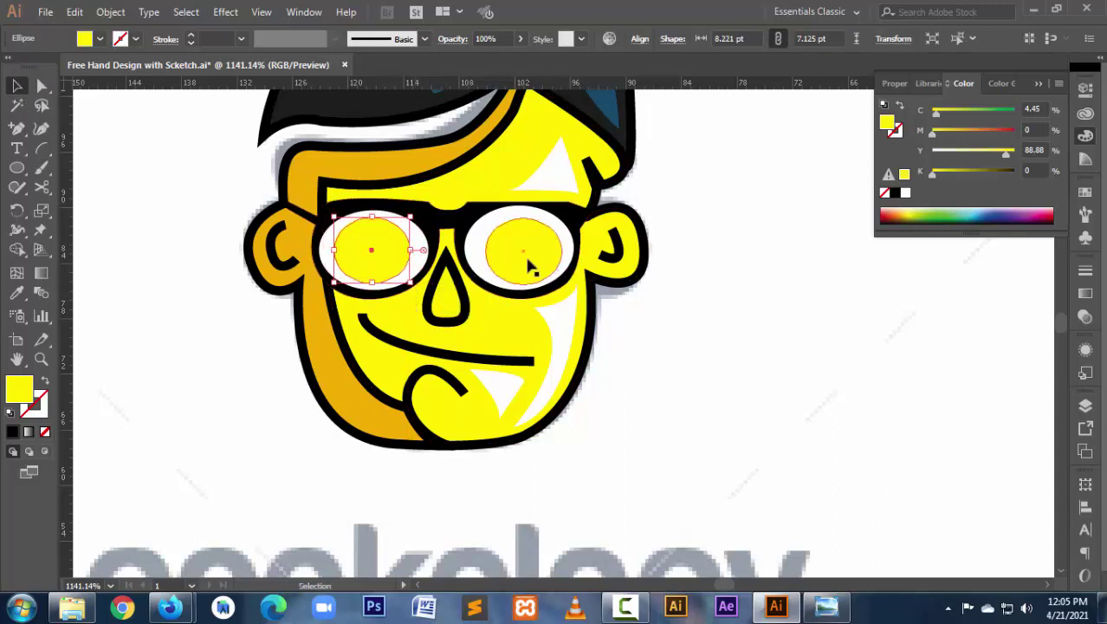
pyautogui.keyDown('shift'); pyautogui.click(527, 260); pyautogui.keyUp('shift')
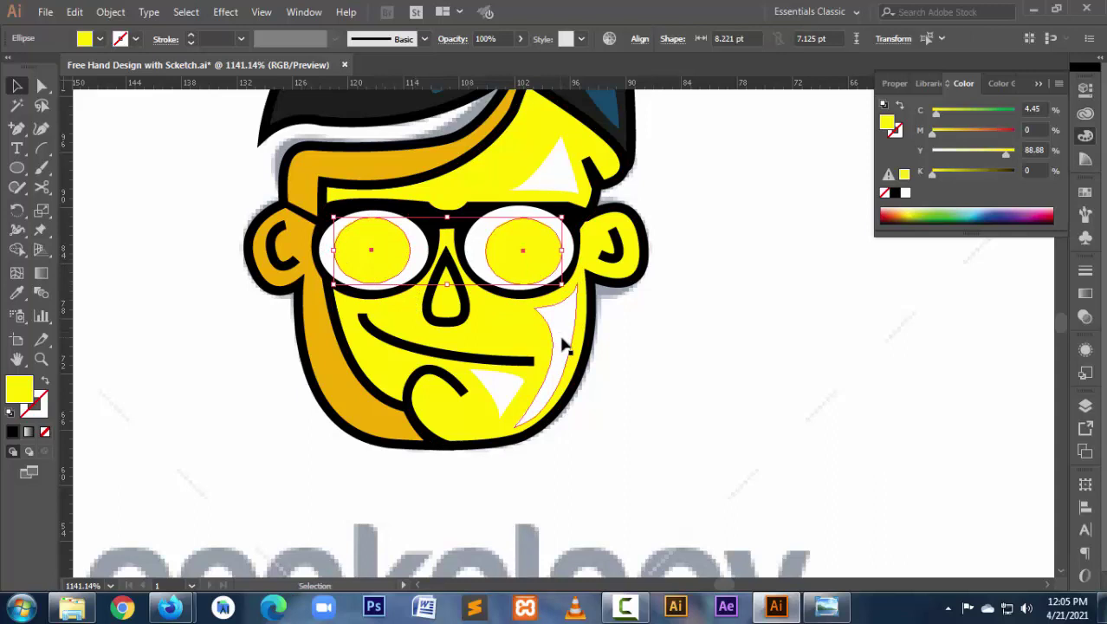
pyautogui.doubleClick(46, 211)
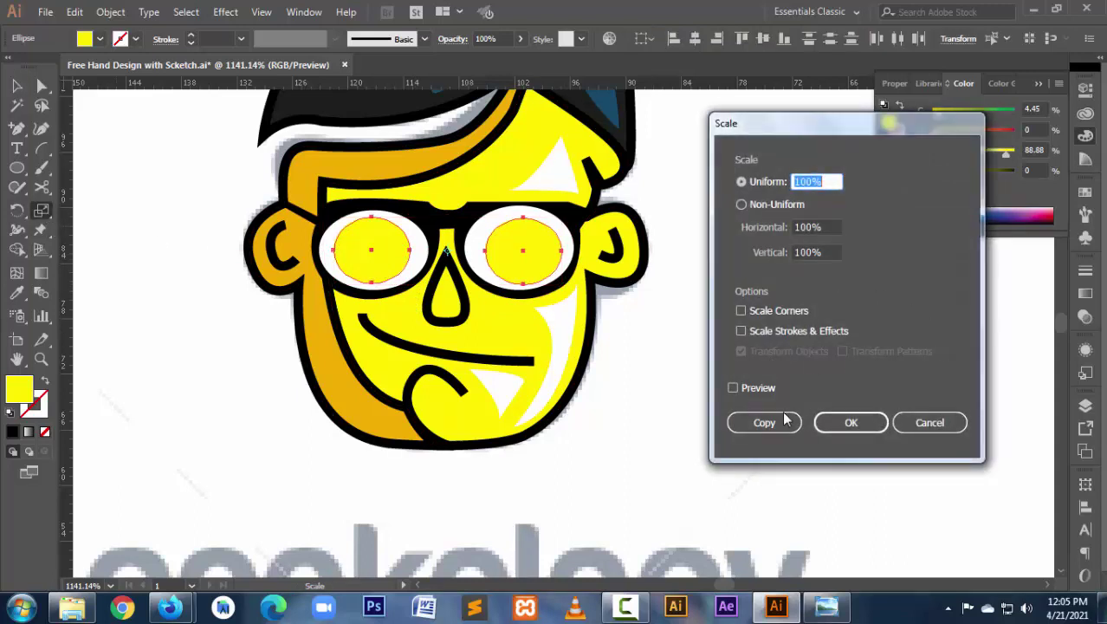
pyautogui.click(750, 390)
pyautogui.moveTo(824, 183); pyautogui.dragTo(728, 189)
pyautogui.write('75')
pyautogui.click(816, 251)
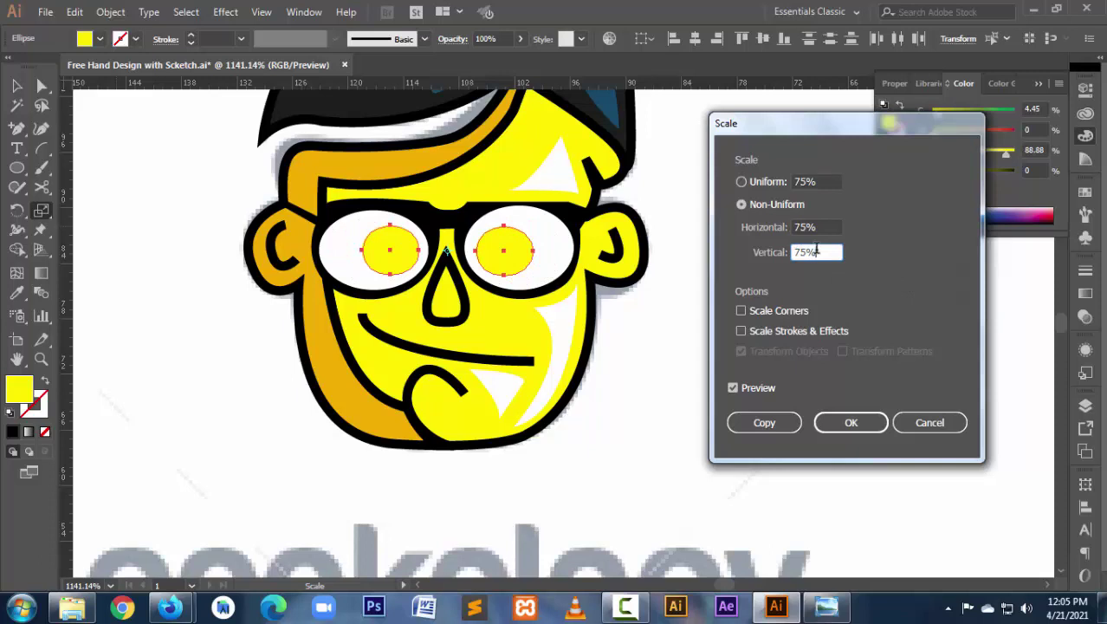
pyautogui.click(953, 424)
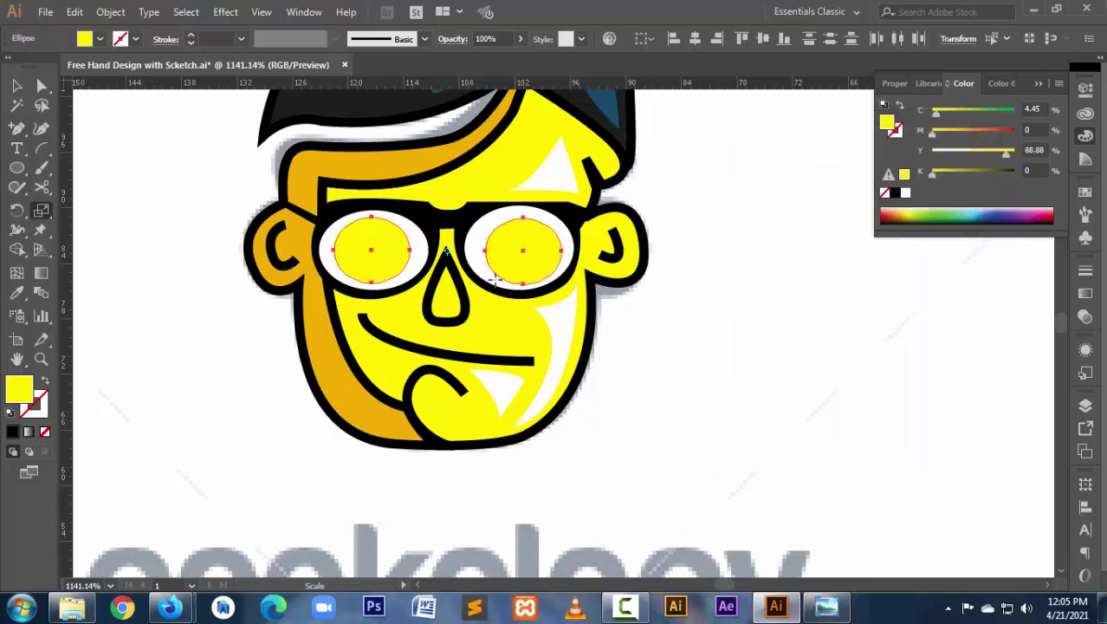
pyautogui.press('s')
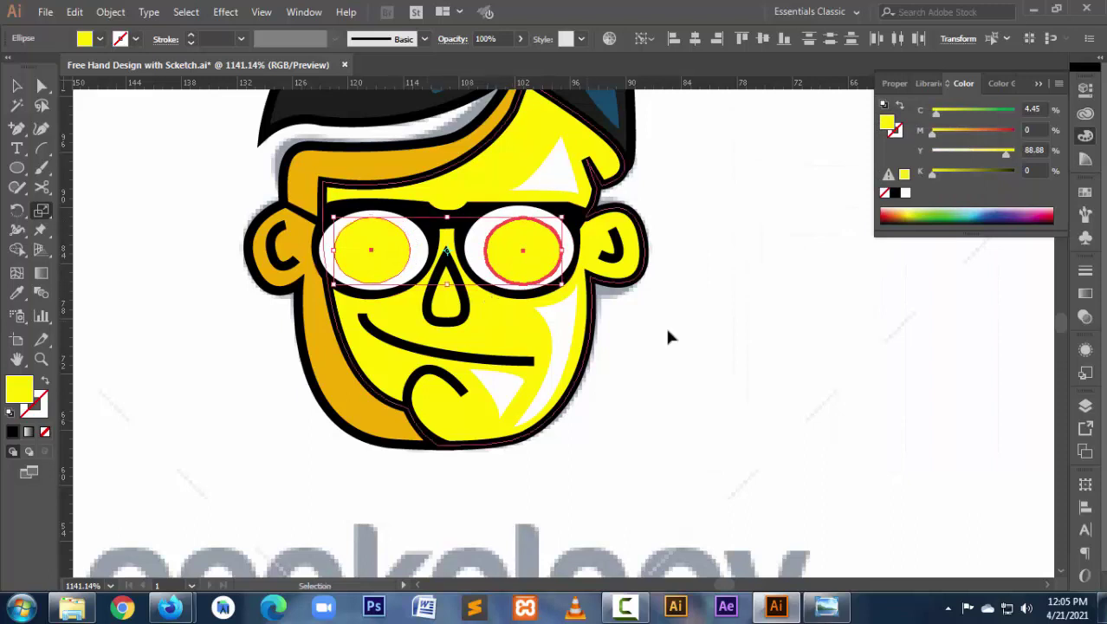
pyautogui.hotkey('ctrl', 'shift', 'a')
# Scale the left and right eye circles each uniformly to 75%.
pyautogui.keyDown('ctrl'); pyautogui.click(378, 252); pyautogui.keyUp('ctrl')
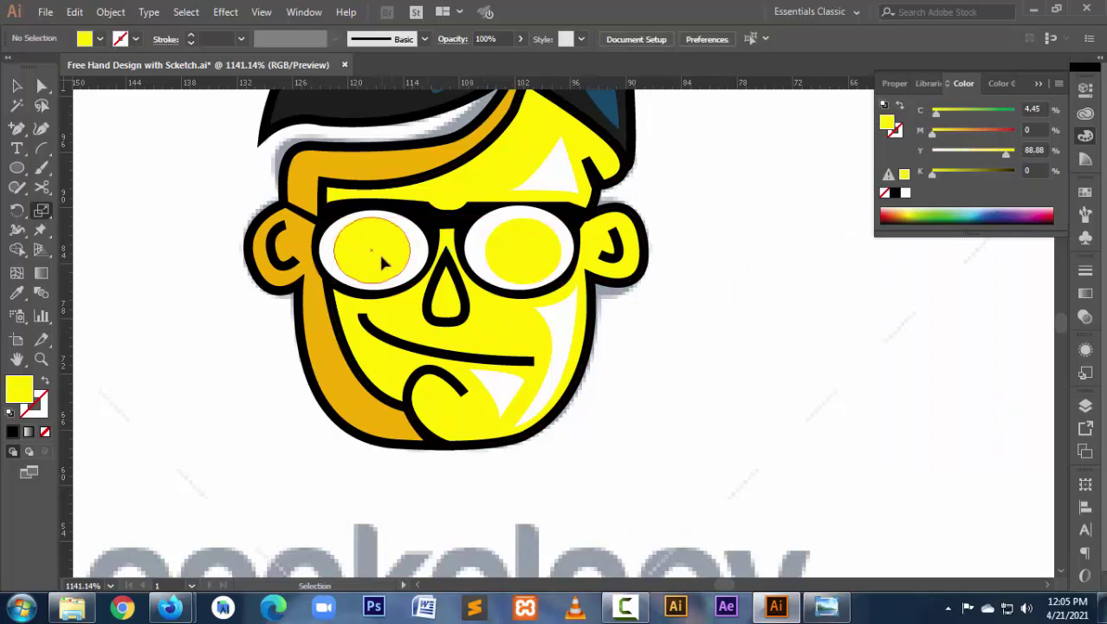
pyautogui.press('Return')
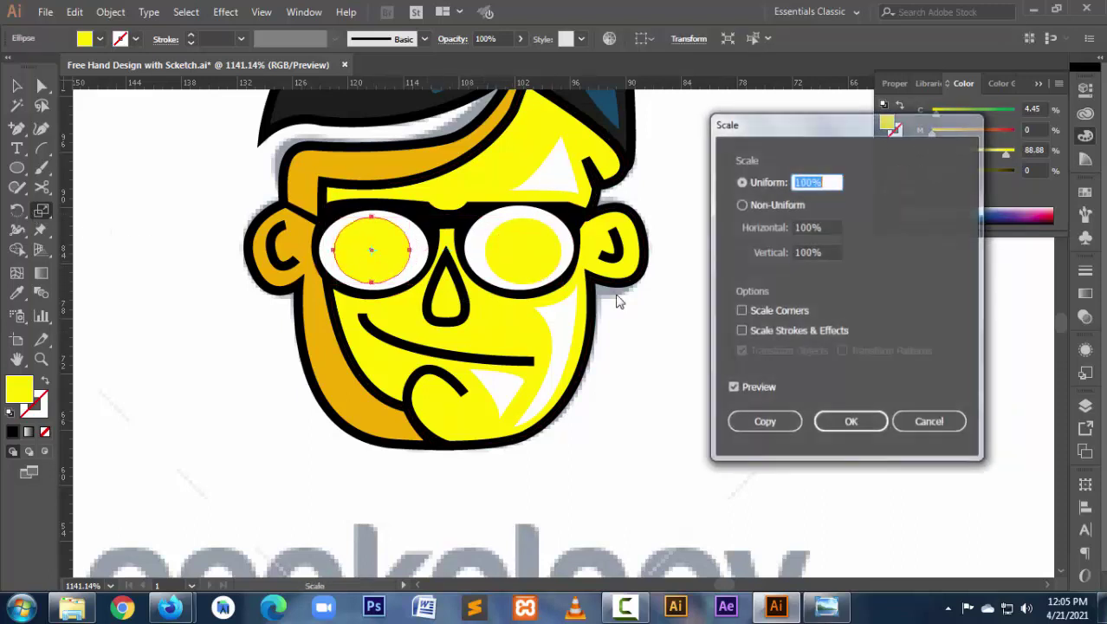
pyautogui.write('75')
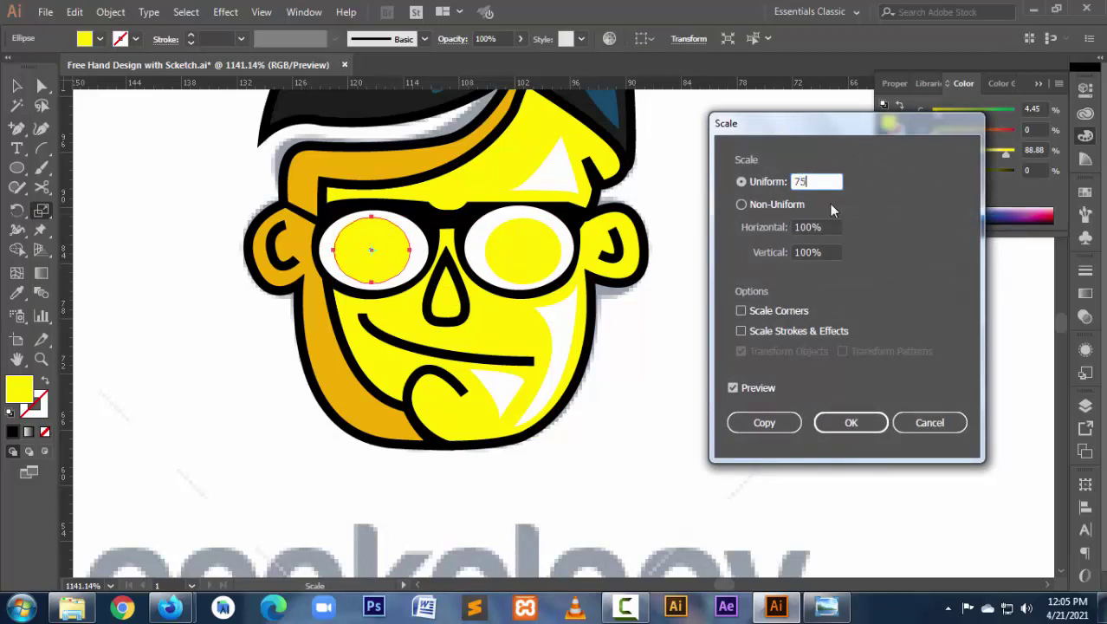
pyautogui.press('Return')
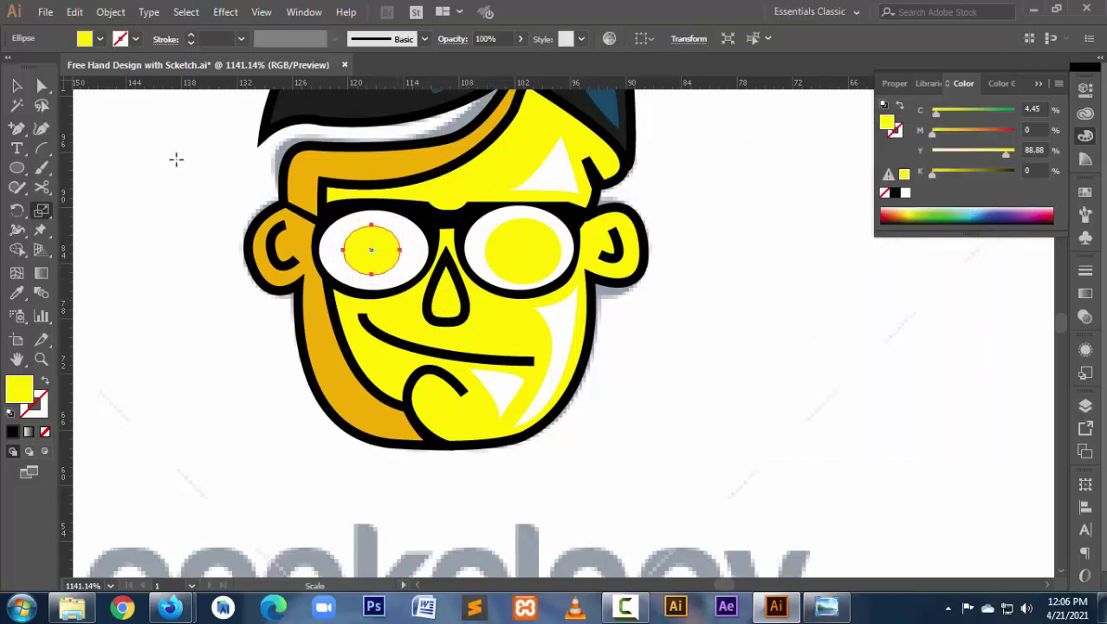
pyautogui.click(526, 252)
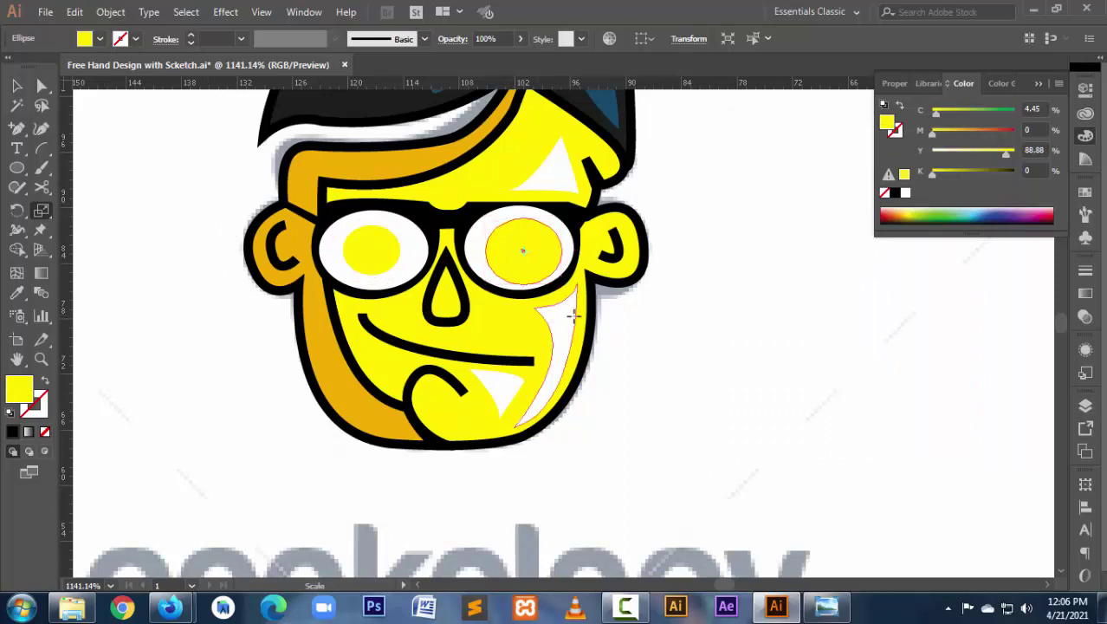
pyautogui.doubleClick(41, 210)
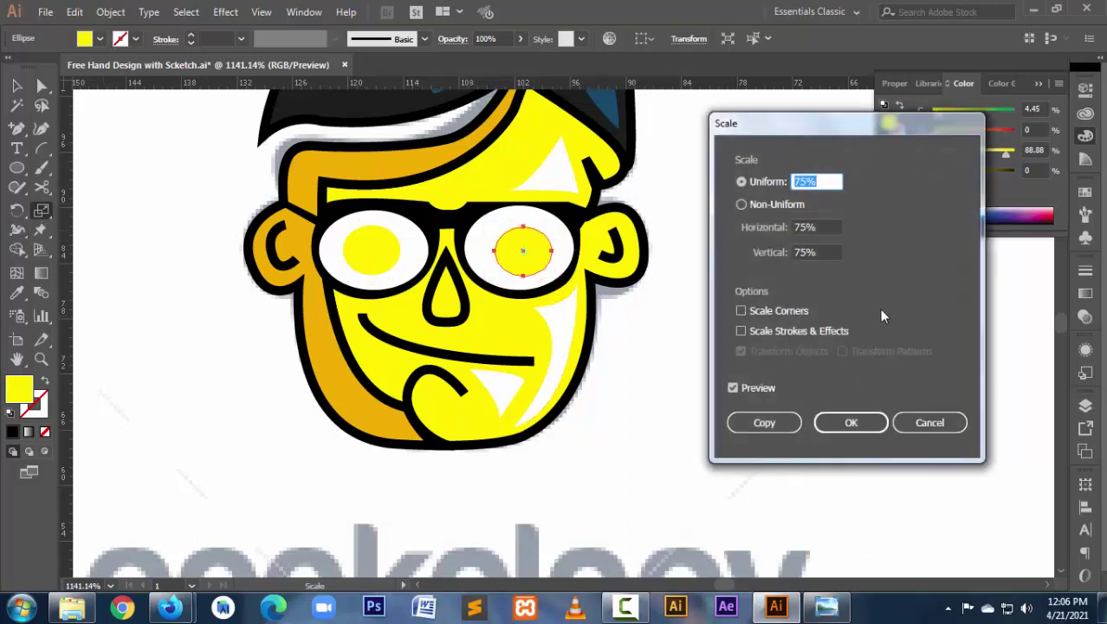
pyautogui.press('Return')
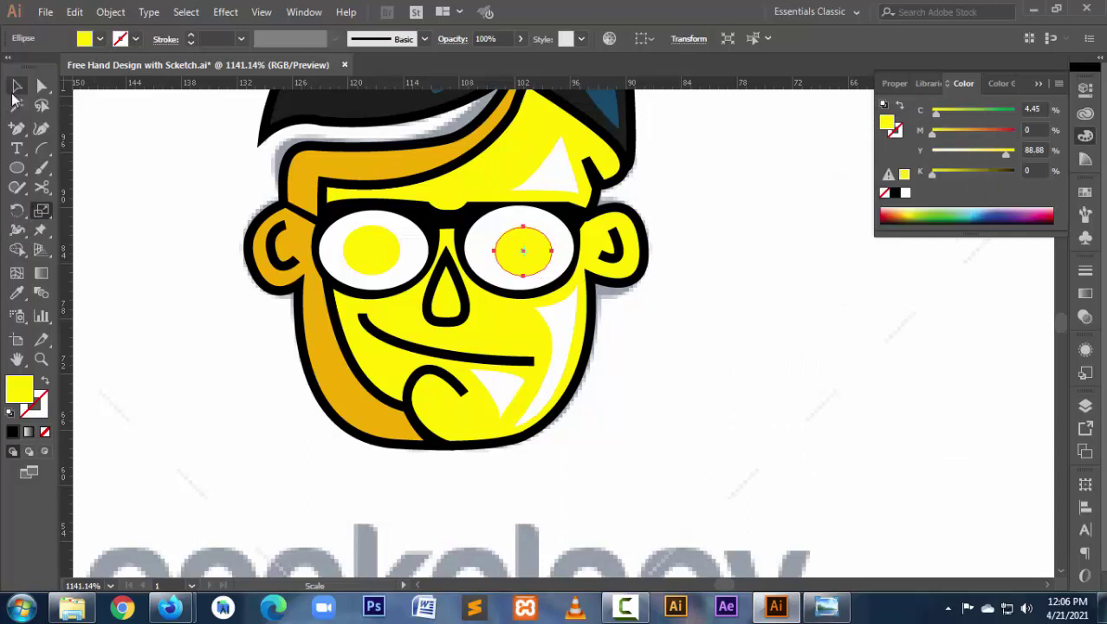
# Fill both shrunken eye circles black to form pupils.
pyautogui.click(16, 85)
pyautogui.keyDown('shift'); pyautogui.click(371, 250); pyautogui.keyUp('shift')
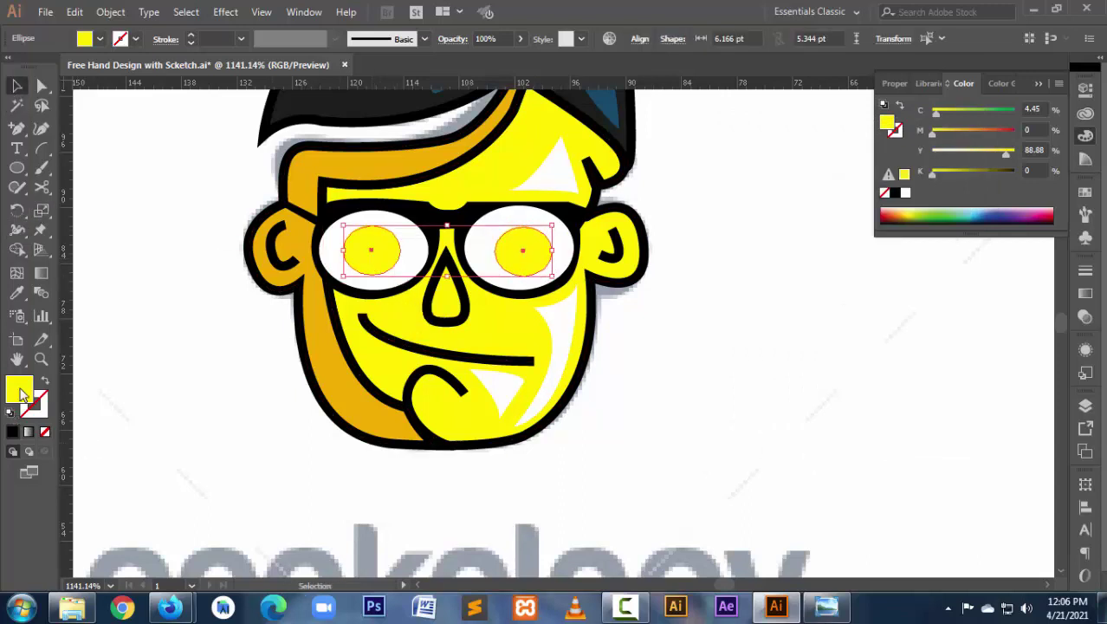
pyautogui.click(895, 194)
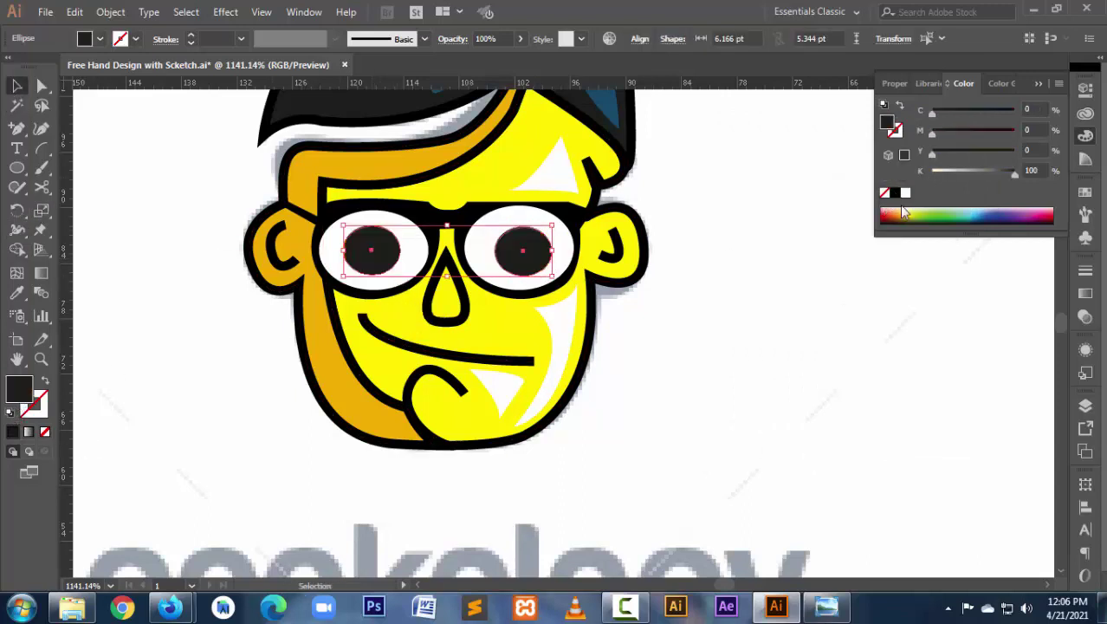
pyautogui.click(751, 374)
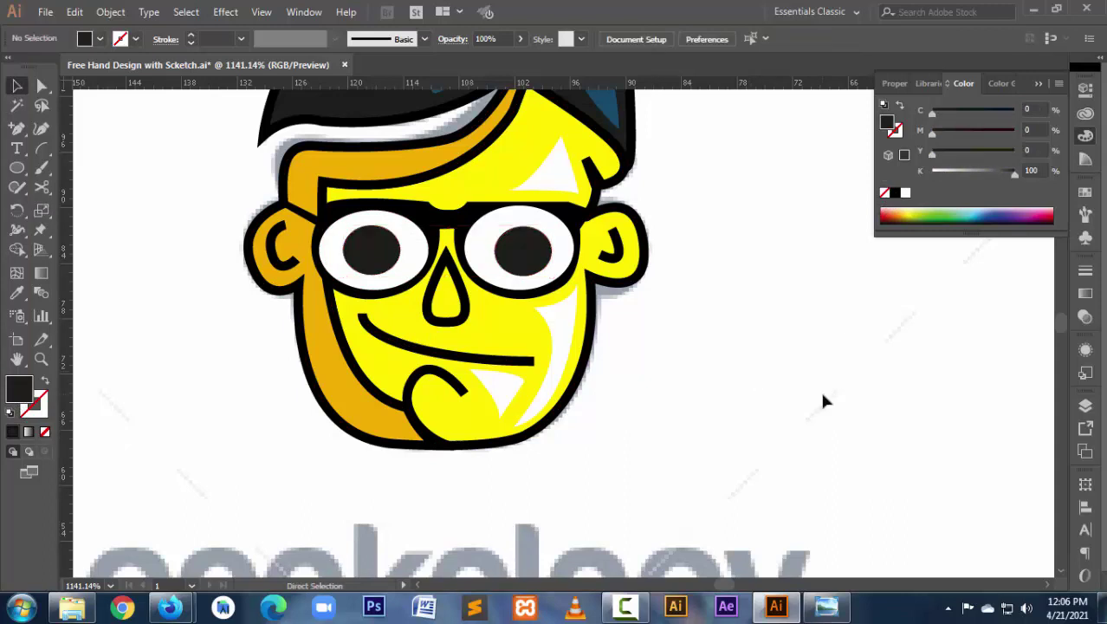
# Zoom out to the whole page and delete Layer 1 holding the geekology reference image.
pyautogui.press('z')
pyautogui.keyDown('alt'); pyautogui.click(633, 388); pyautogui.keyUp('alt')
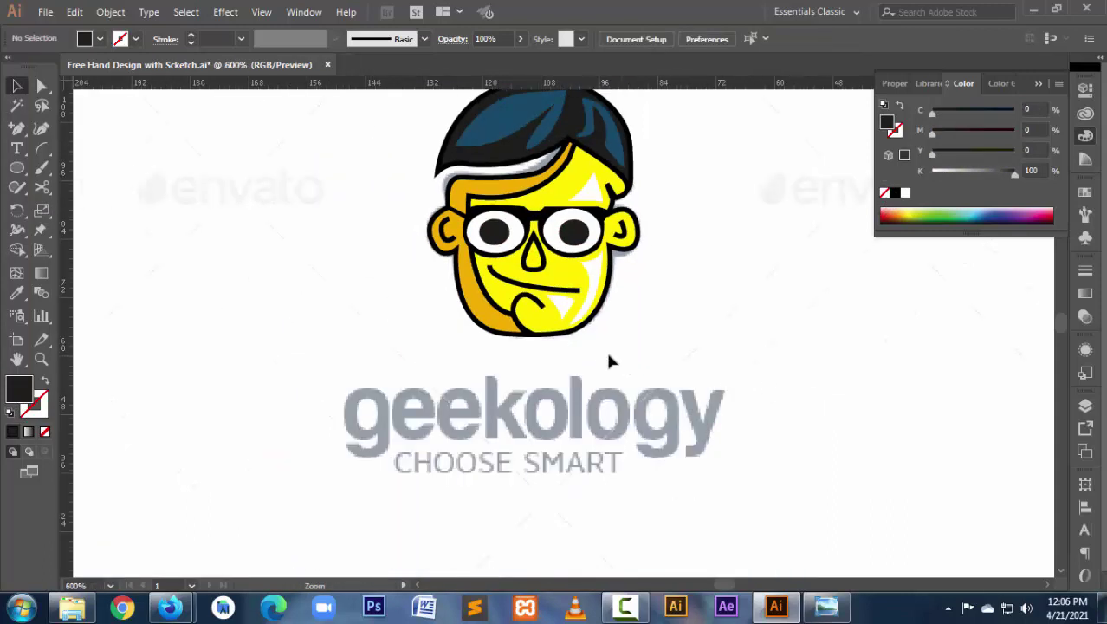
pyautogui.moveTo(559, 330); pyautogui.dragTo(559, 371)
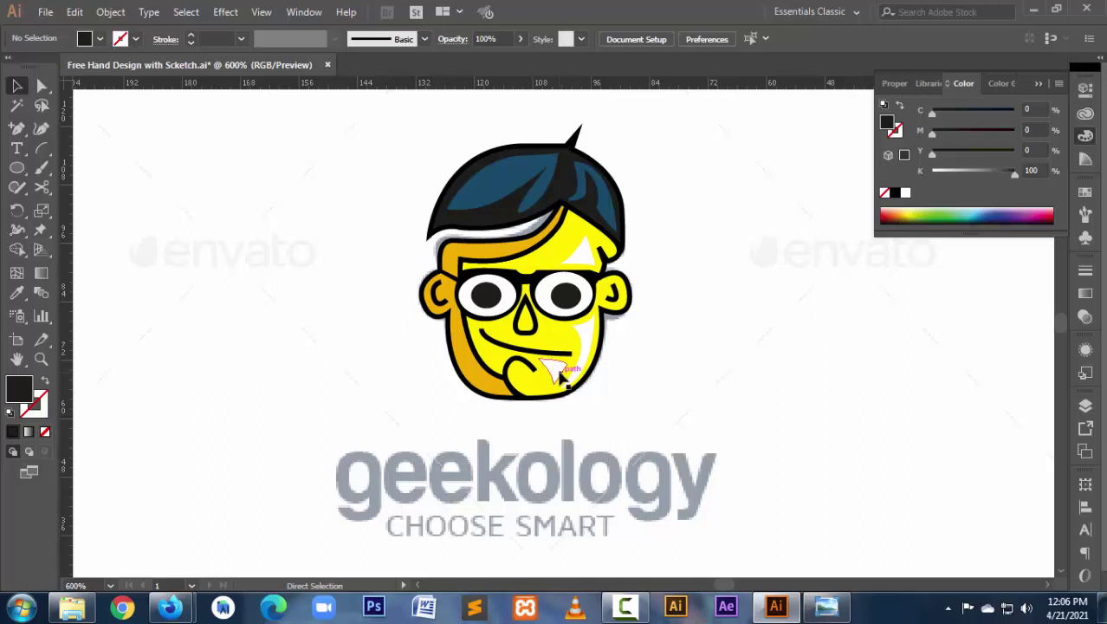
pyautogui.hotkey('ctrl', '-')
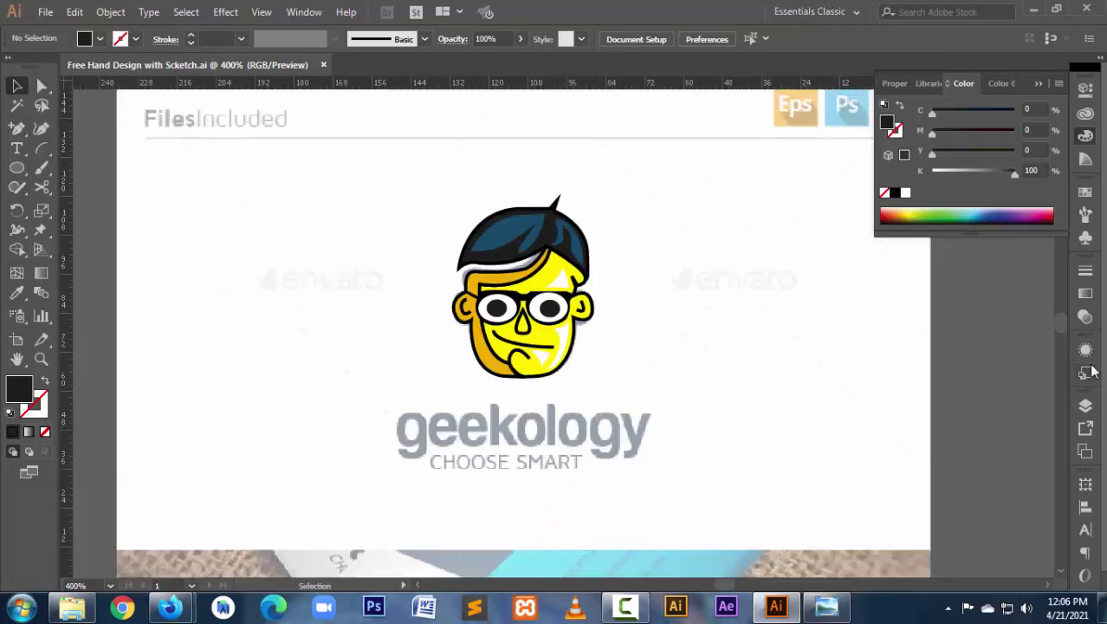
pyautogui.click(1087, 407)
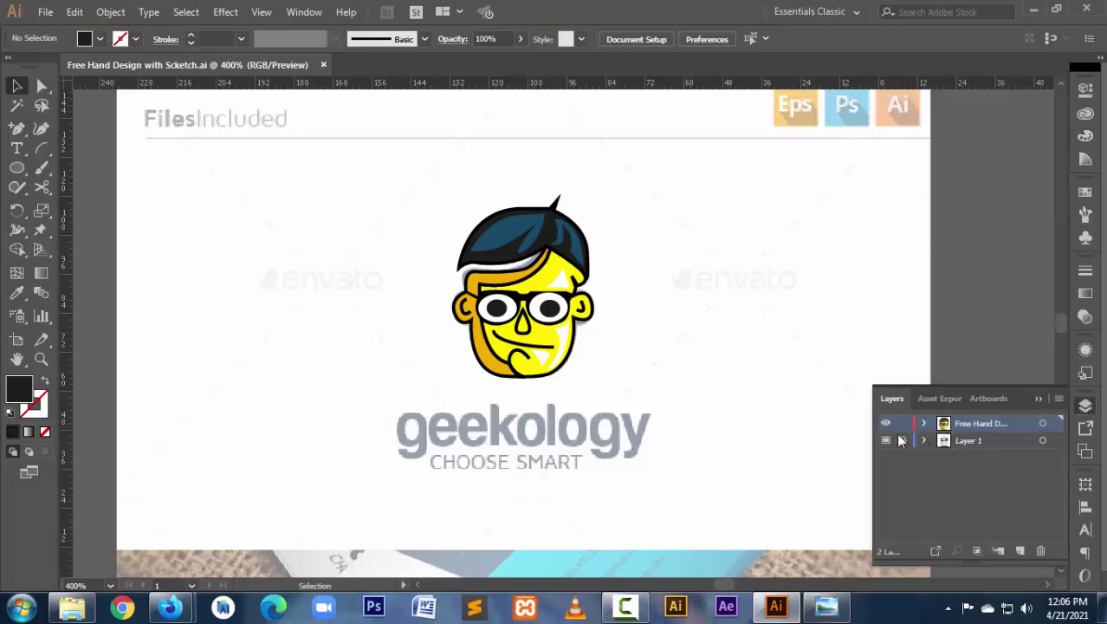
pyautogui.click(981, 444)
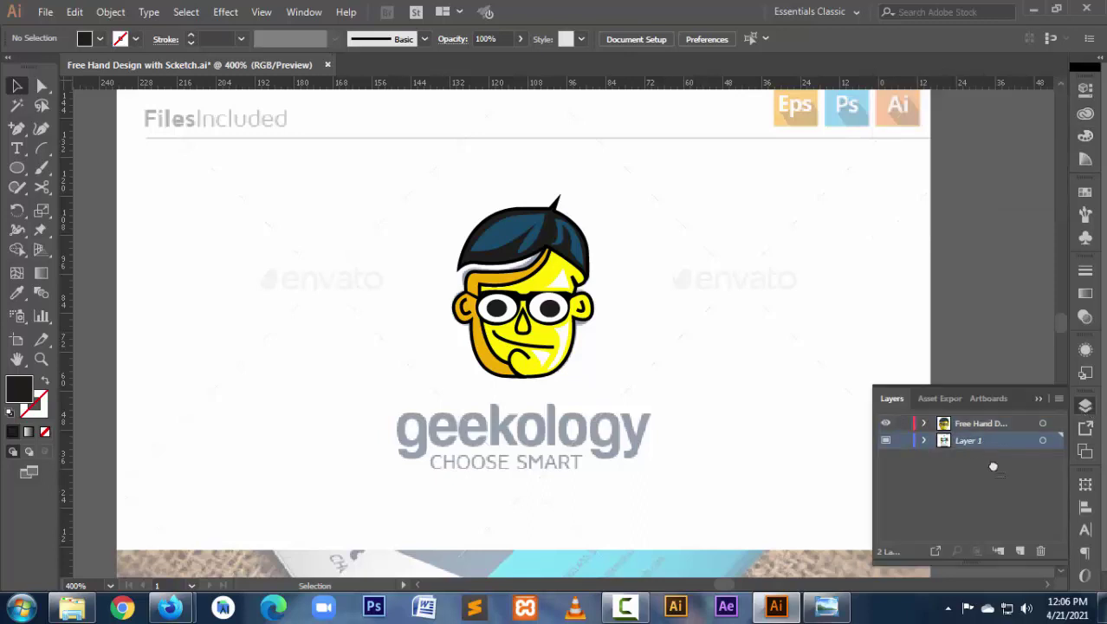
pyautogui.moveTo(994, 466); pyautogui.dragTo(1043, 553)
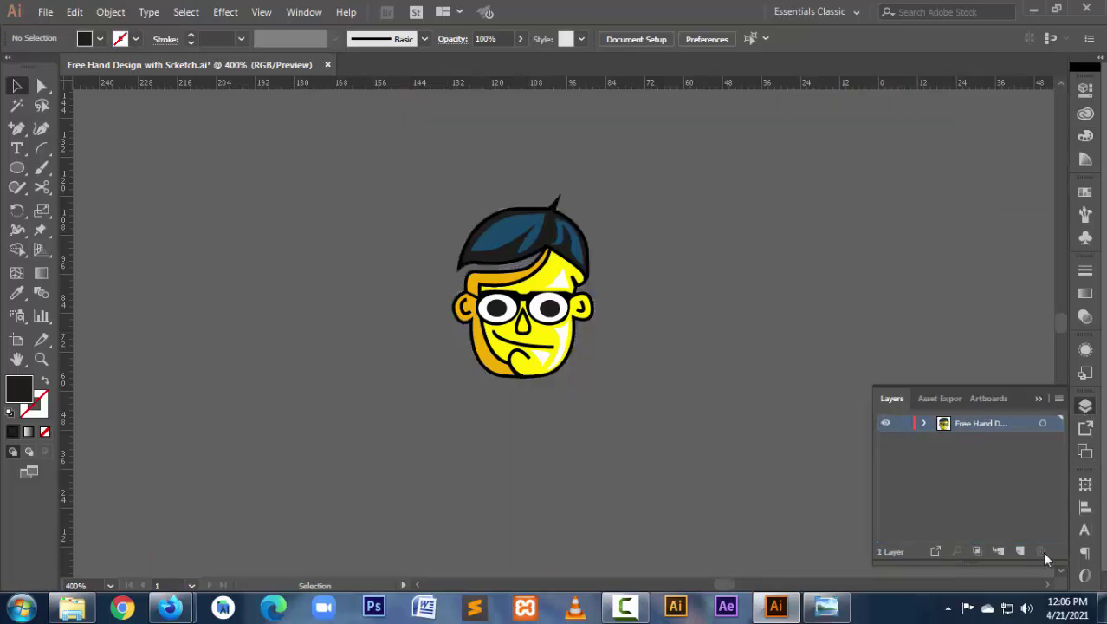
# Select the whole face artwork and enlarge it as a trial.
pyautogui.click(982, 513)
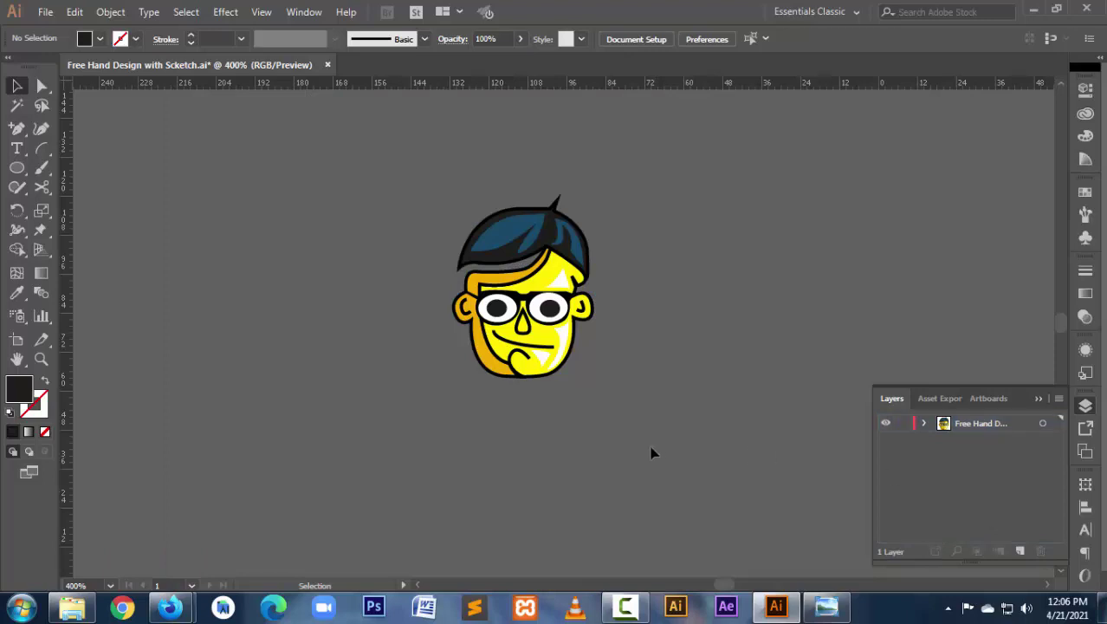
pyautogui.keyDown('ctrl'); pyautogui.keyDown('alt'); pyautogui.click(590, 356); pyautogui.keyUp('alt'); pyautogui.keyUp('ctrl')
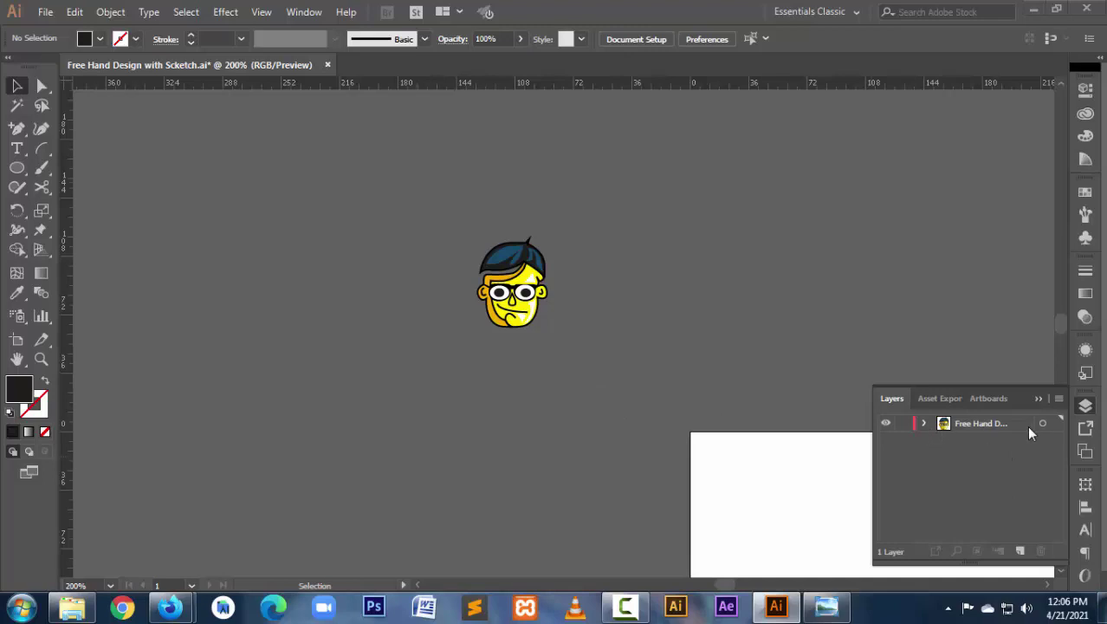
pyautogui.click(1006, 428)
pyautogui.moveTo(424, 224); pyautogui.dragTo(620, 420)
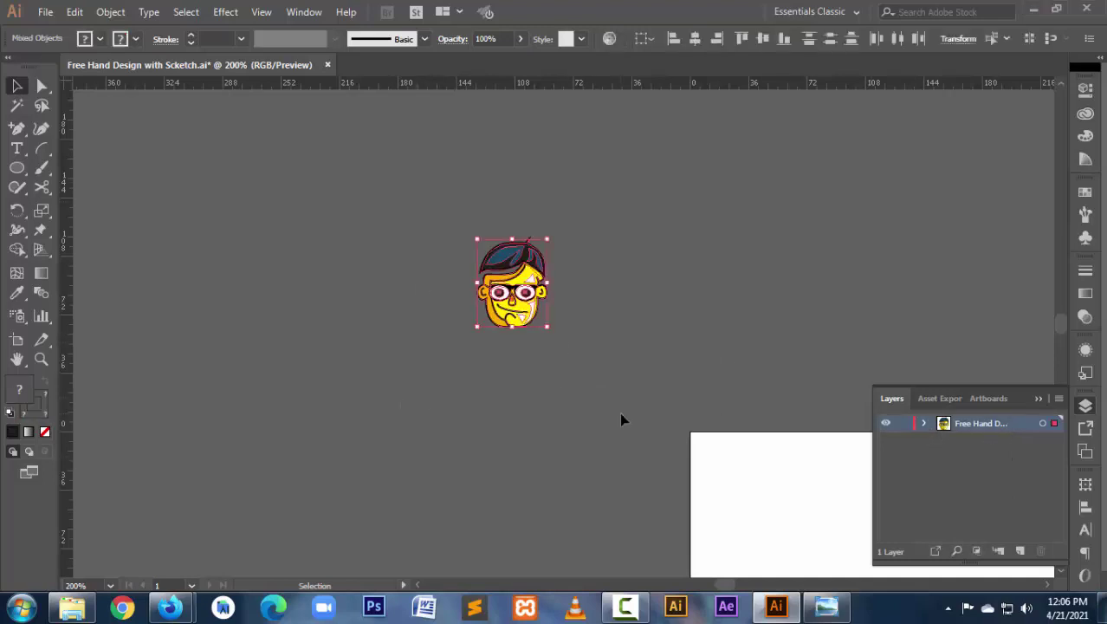
pyautogui.moveTo(546, 327); pyautogui.dragTo(707, 482)
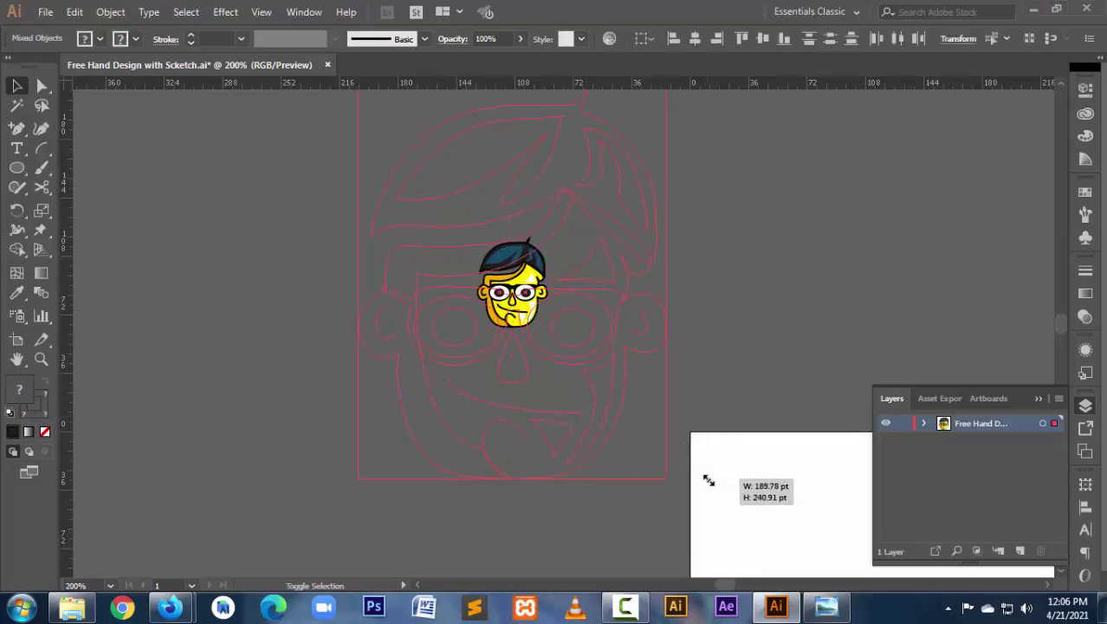
# Move the enlarged face, then undo the move and the enlargement.
pyautogui.keyDown('ctrl'); pyautogui.keyDown('alt'); pyautogui.click(565, 408); pyautogui.keyUp('alt'); pyautogui.keyUp('ctrl')
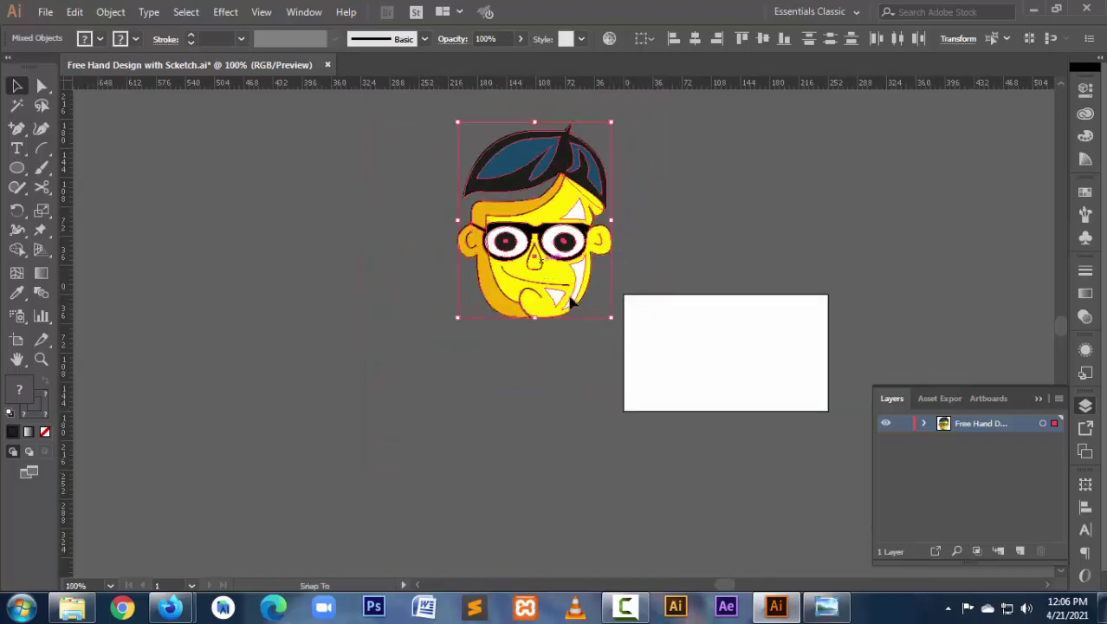
pyautogui.moveTo(553, 316); pyautogui.dragTo(672, 394)
pyautogui.press('a')
pyautogui.hotkey('ctrl', 'z')
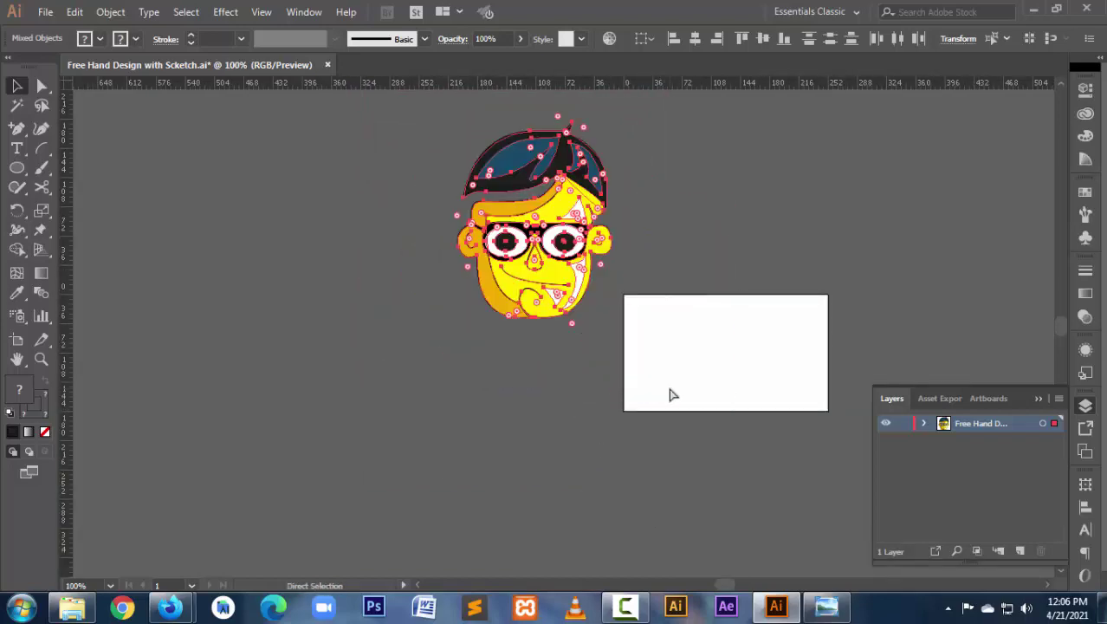
pyautogui.hotkey('ctrl', 'z')
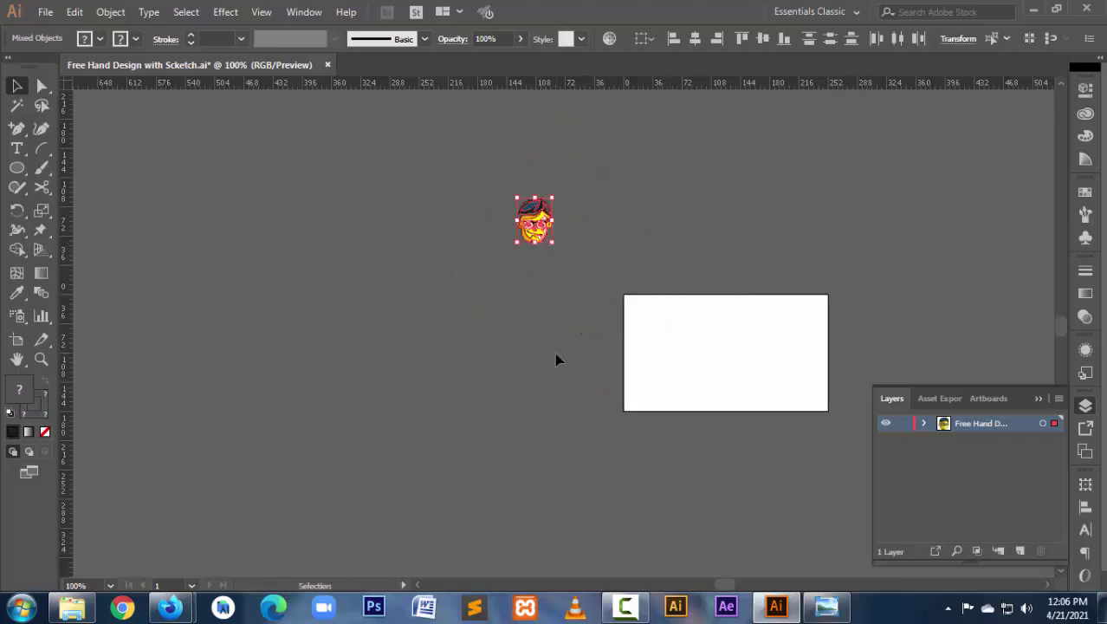
pyautogui.click(555, 358)
# Zoom back in on the original face and save the document.
pyautogui.press('z')
pyautogui.moveTo(482, 171); pyautogui.dragTo(598, 277)
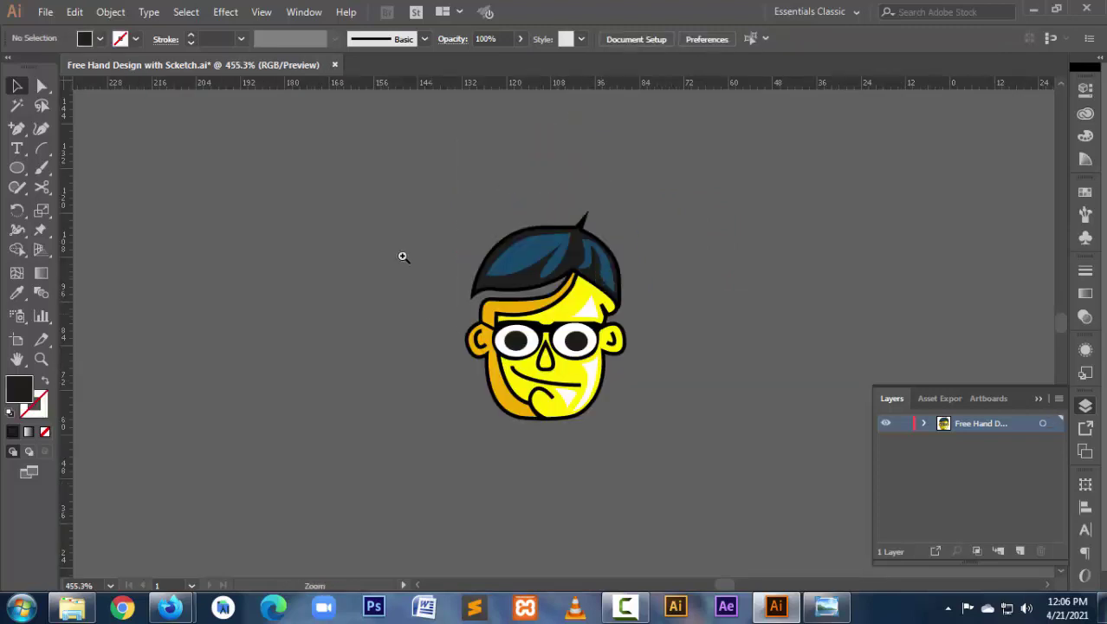
pyautogui.moveTo(699, 478); pyautogui.dragTo(701, 478)
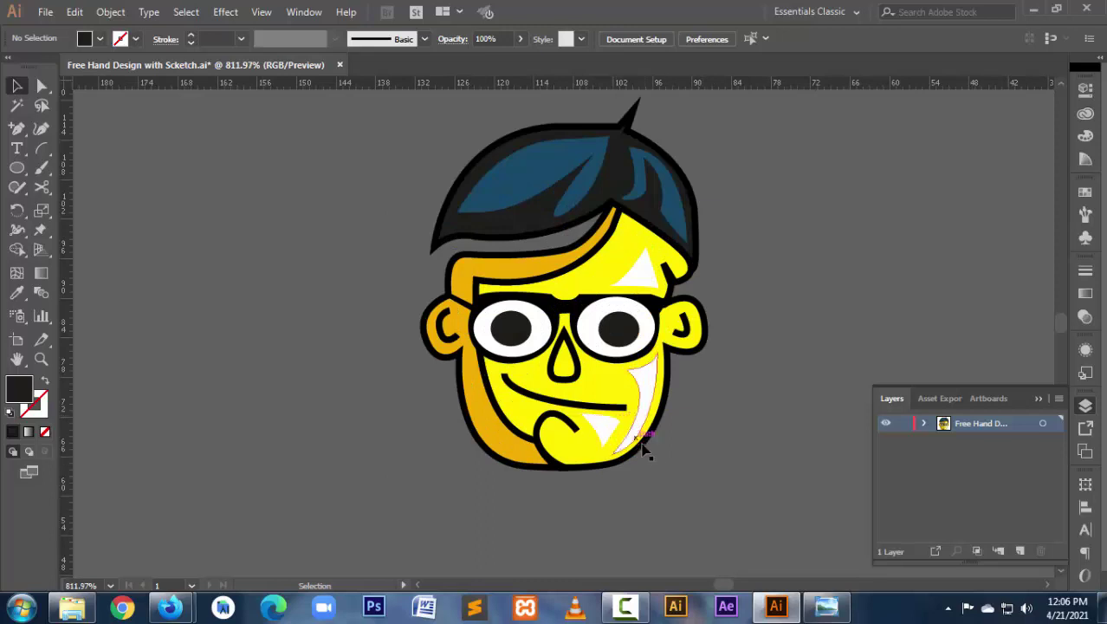
pyautogui.scroll(-3, 612, 413)
pyautogui.scroll(3, 546, 324)
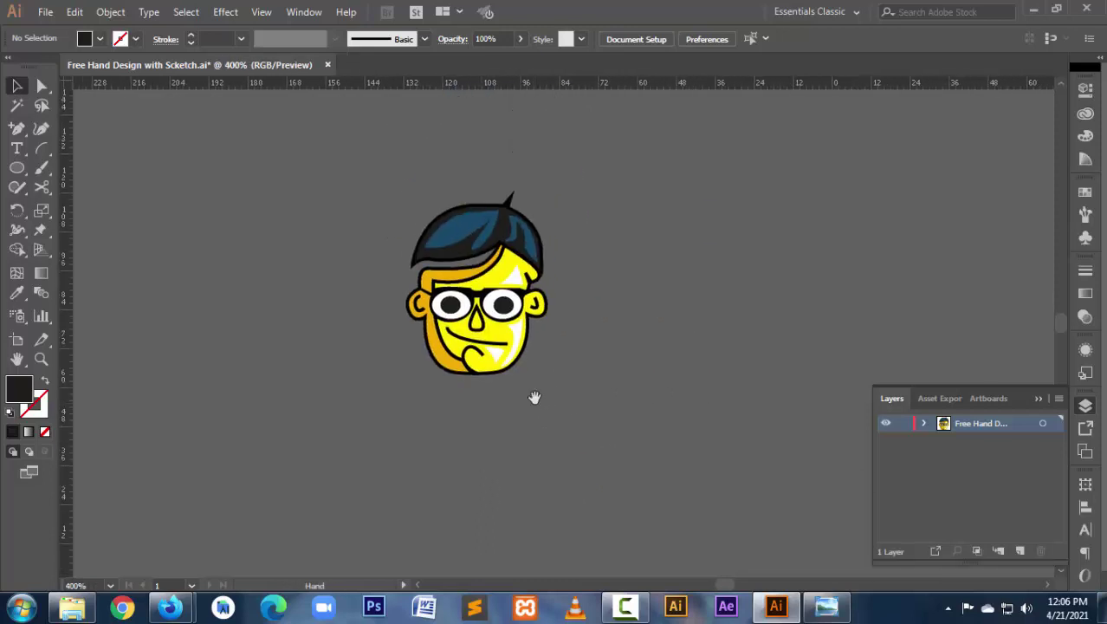
pyautogui.hotkey('ctrl', 's')
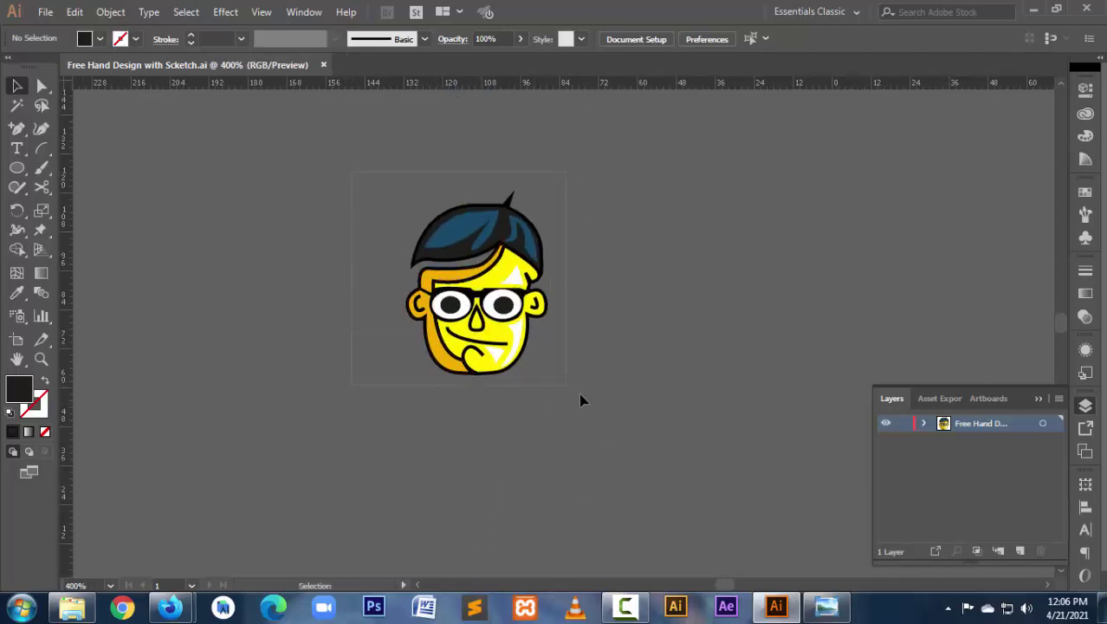
# Duplicate the face to the right and scale the copy up to fill the canvas.
pyautogui.hotkey('ctrl', 'a')
pyautogui.moveTo(494, 311); pyautogui.dragTo(749, 327)
pyautogui.scroll(-1, 790, 378)
pyautogui.scroll(-1, 746, 350)
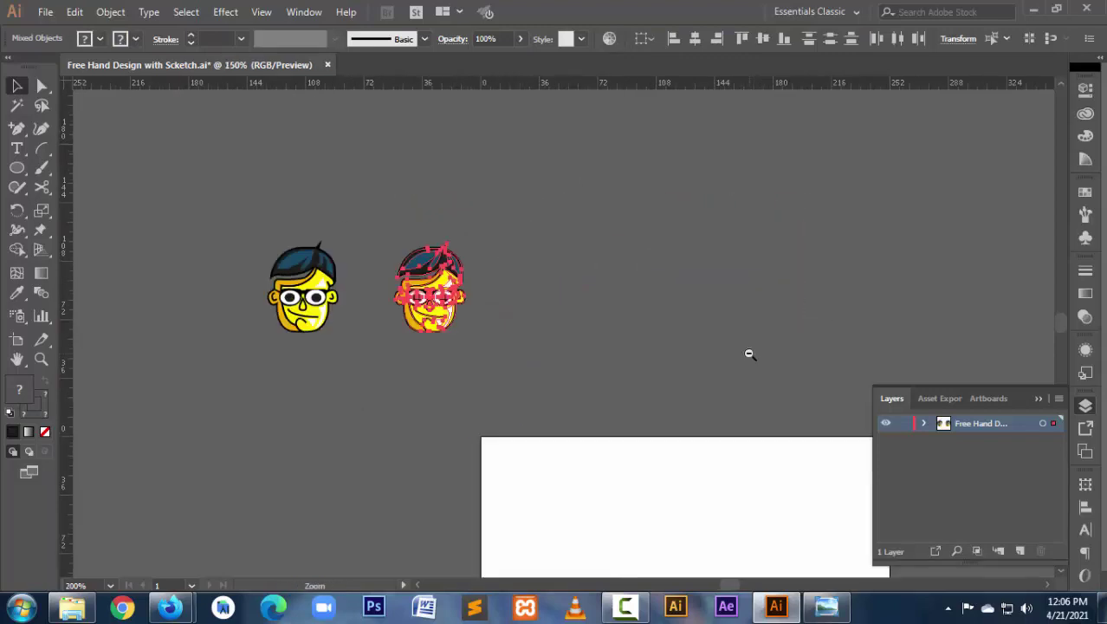
pyautogui.scroll(-1, 371, 316)
pyautogui.scroll(-1, 279, 294)
pyautogui.moveTo(279, 295)
pyautogui.mouseDown()
pyautogui.moveTo(488, 299)
pyautogui.moveTo(713, 494)
pyautogui.mouseUp()
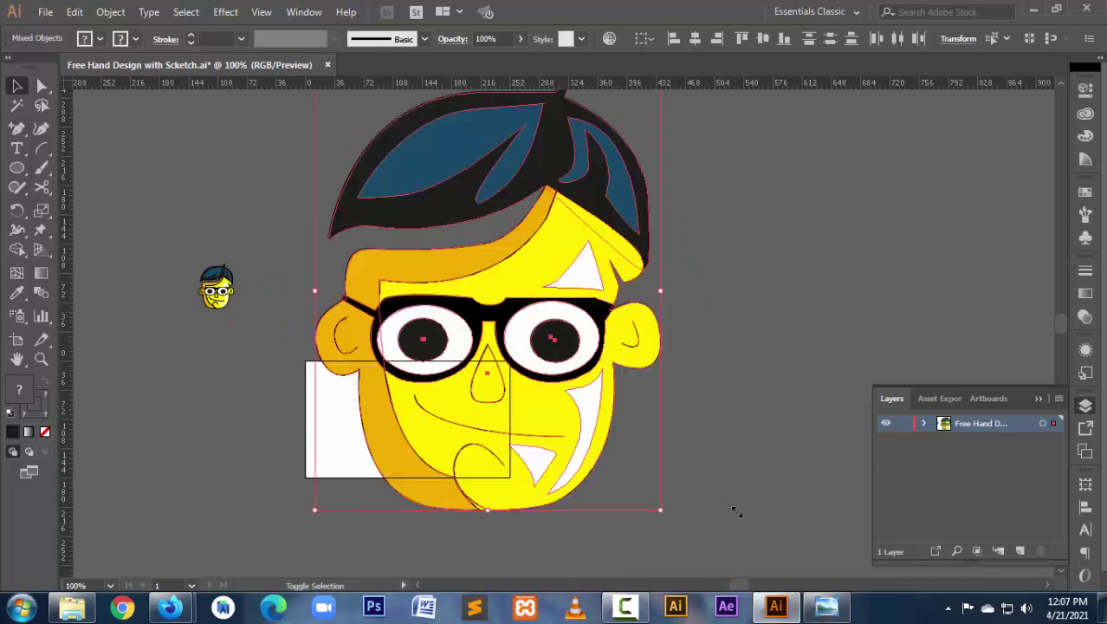
pyautogui.click(730, 453)
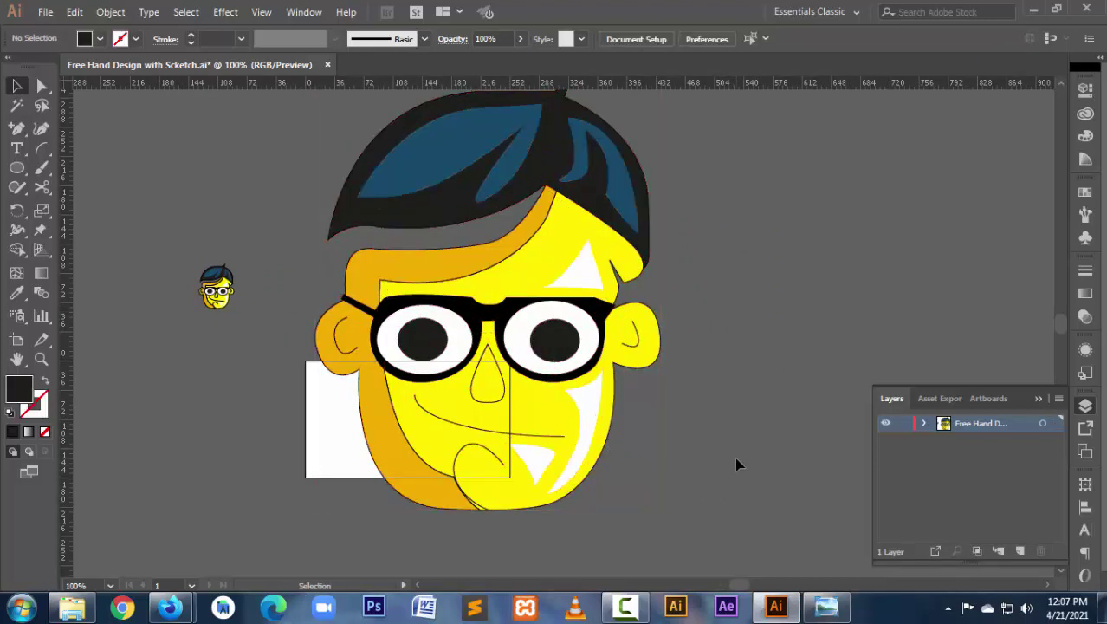